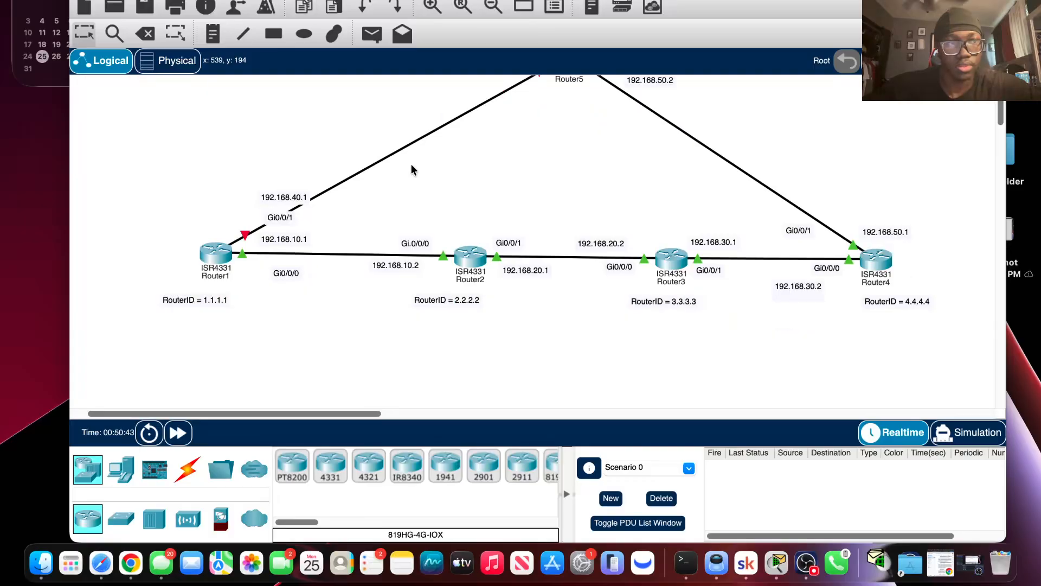
Step: Open Router1's command line and enter privileged mode and global configuration mode with enab and config t
scroll(411, 164, "up", 4)
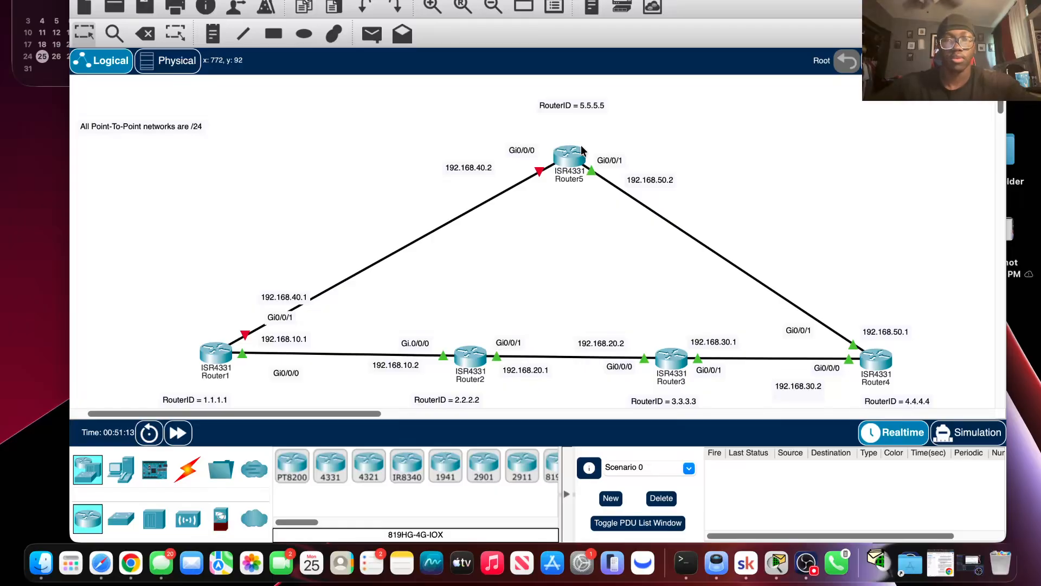
scroll(612, 190, "down", 4)
scroll(610, 191, "up", 4)
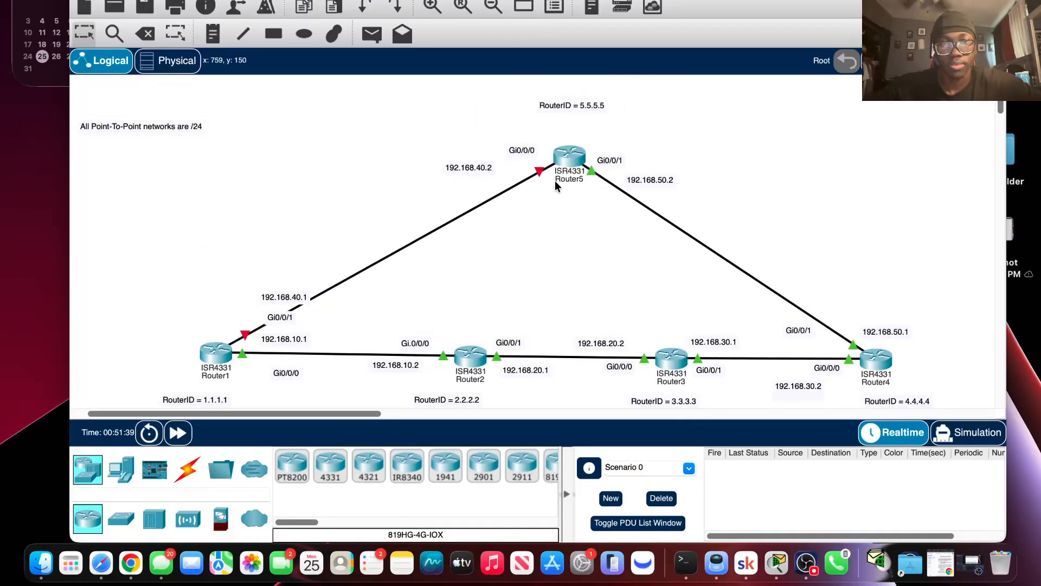
scroll(511, 183, "down", 2)
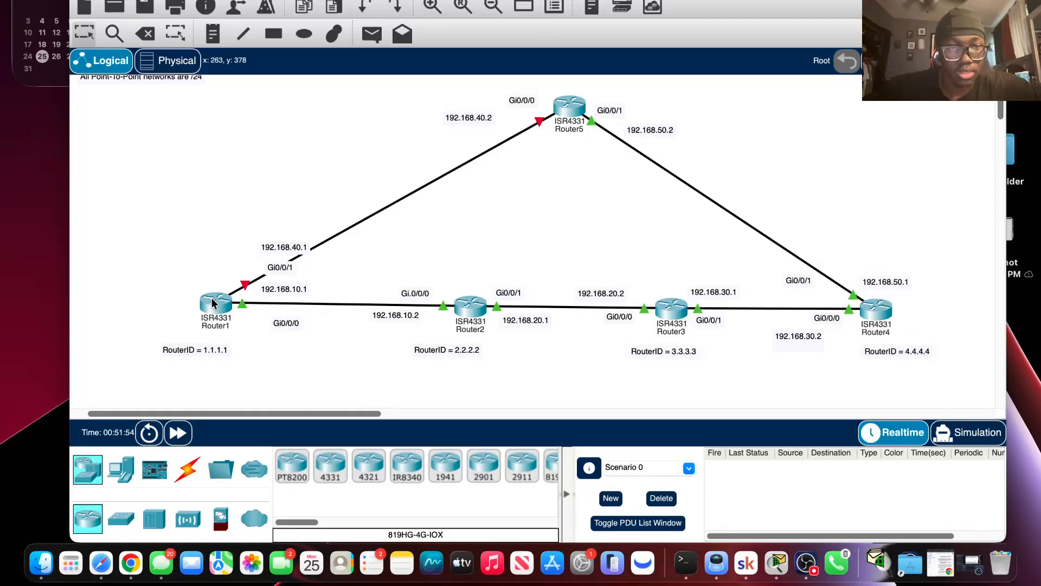
mouse_move(213, 303)
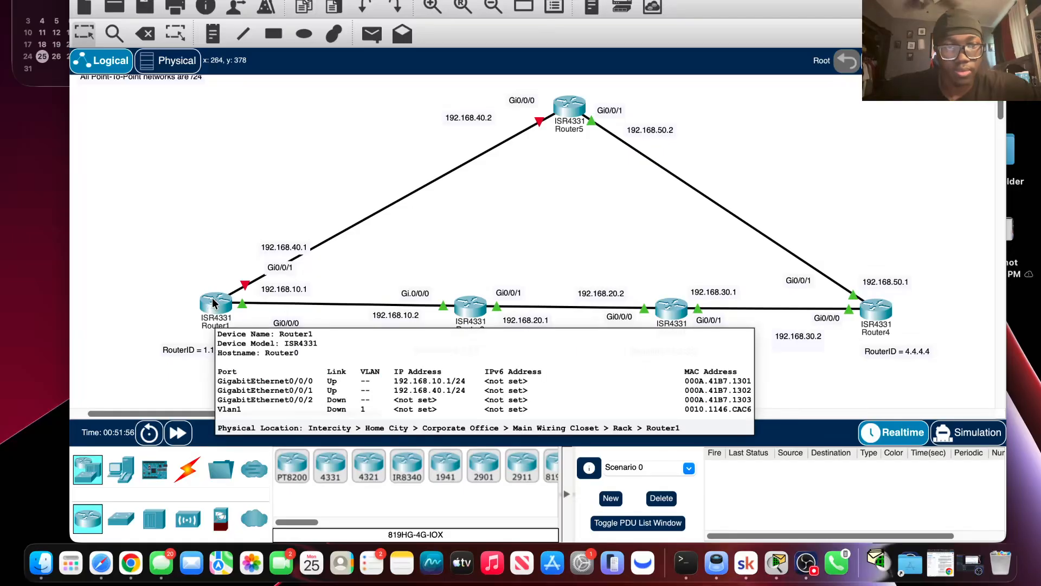
left_click(213, 303)
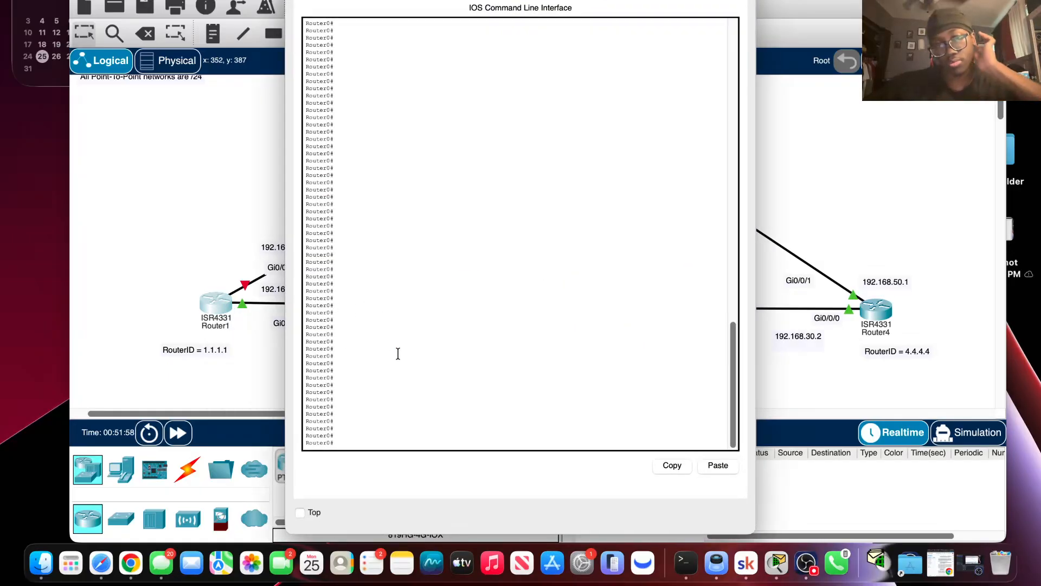
key("Return")
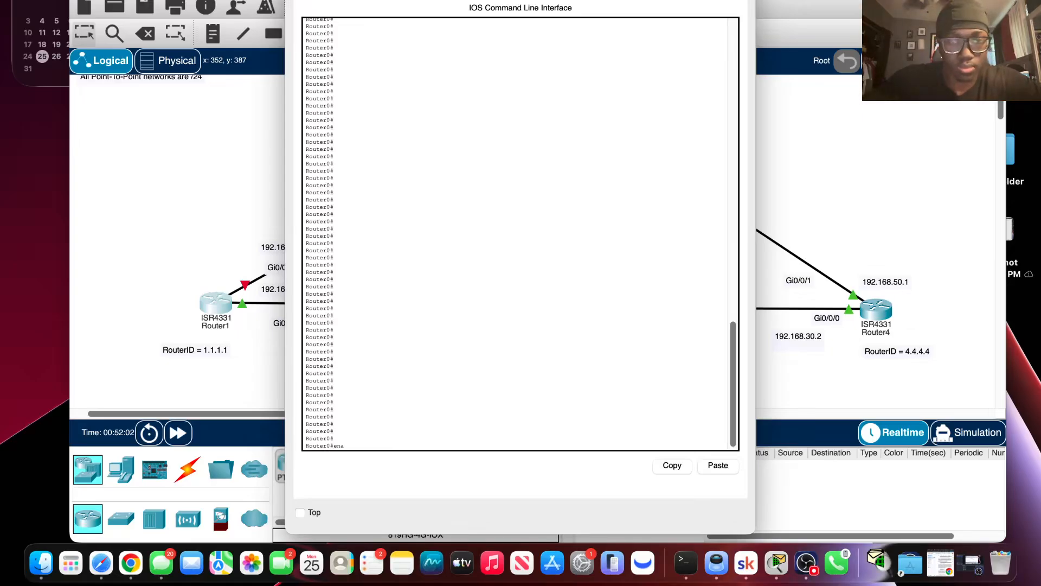
type("enab")
key("Return")
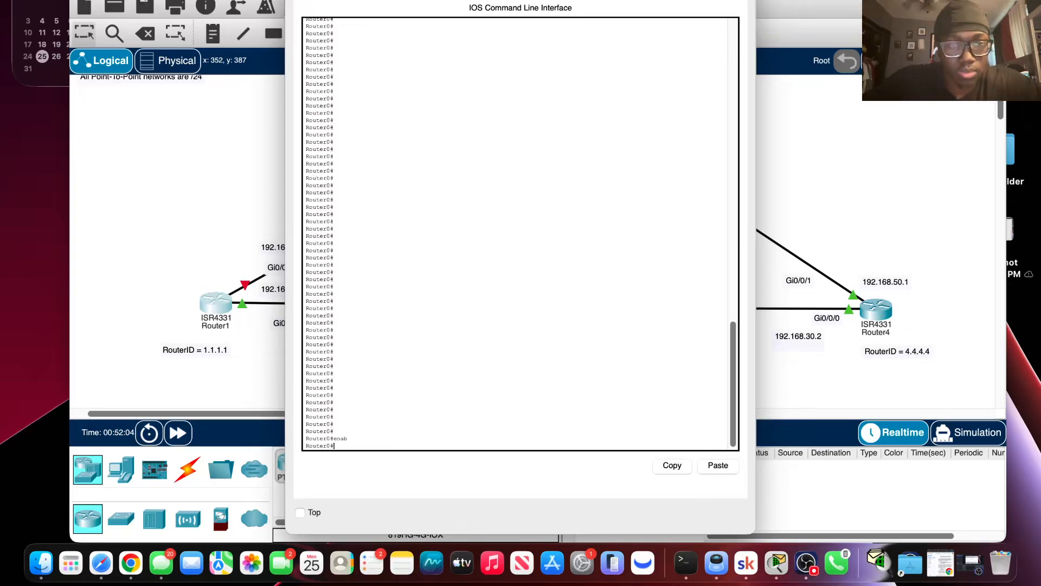
type("config")
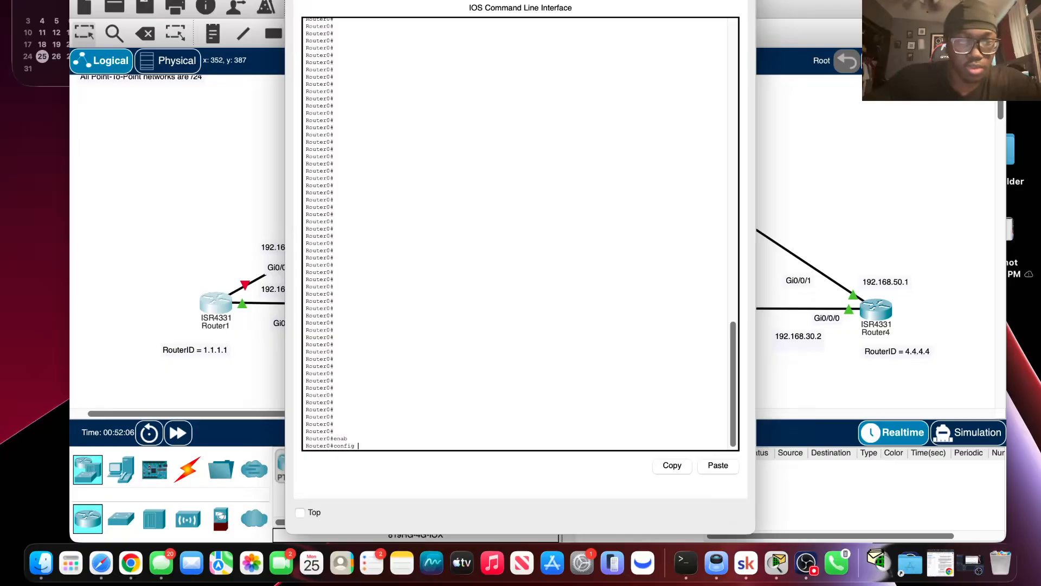
type(" t")
key("Return")
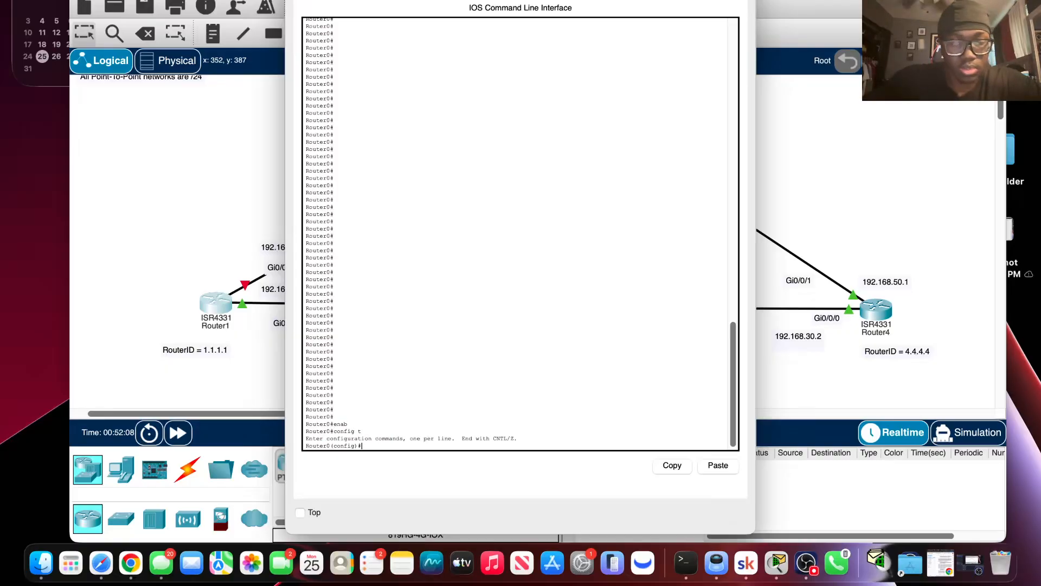
Step: Set Router1's hostname to R1
type("hos")
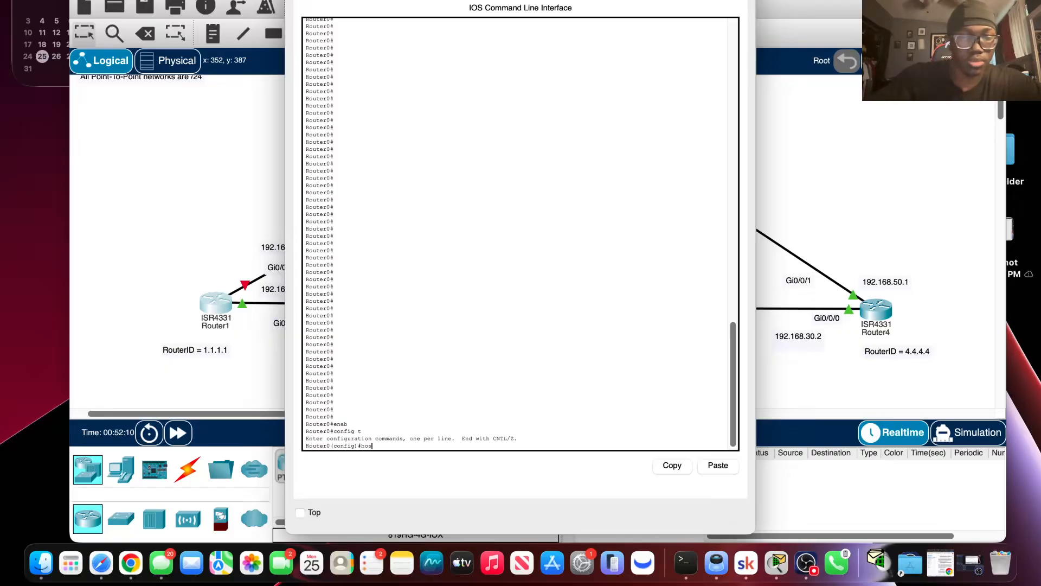
type("t")
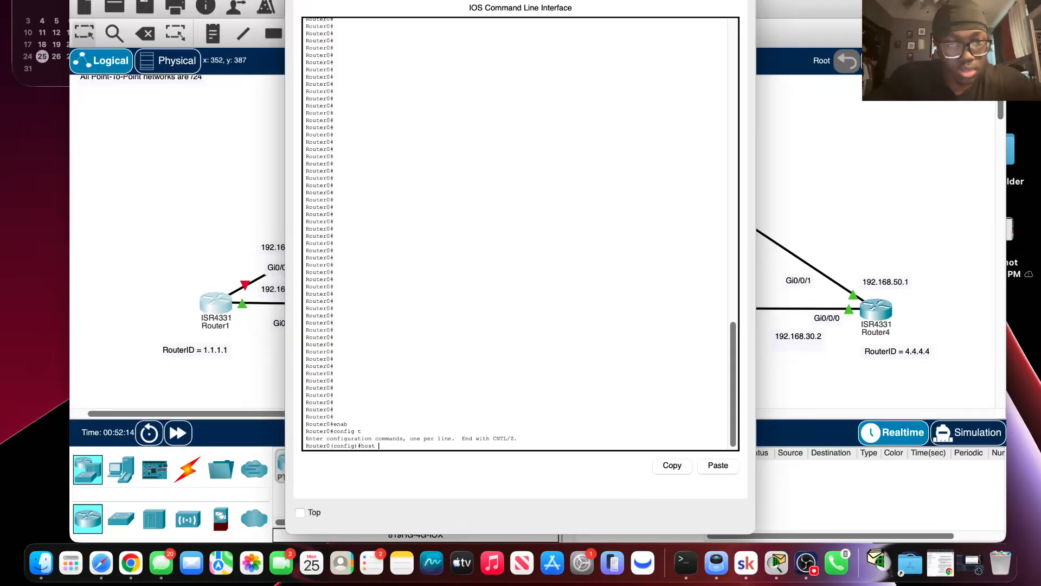
type(" R1")
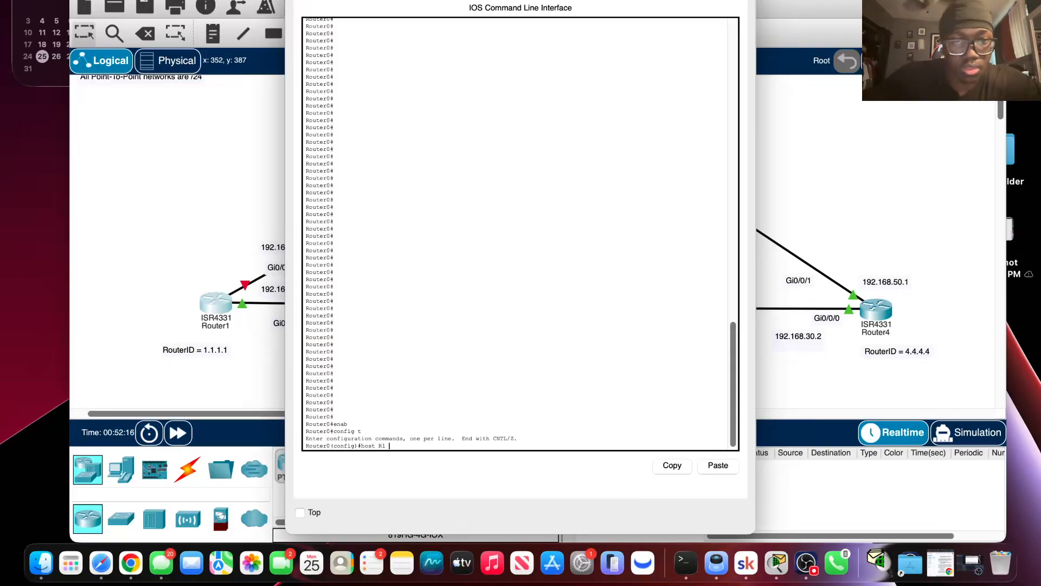
key("Return")
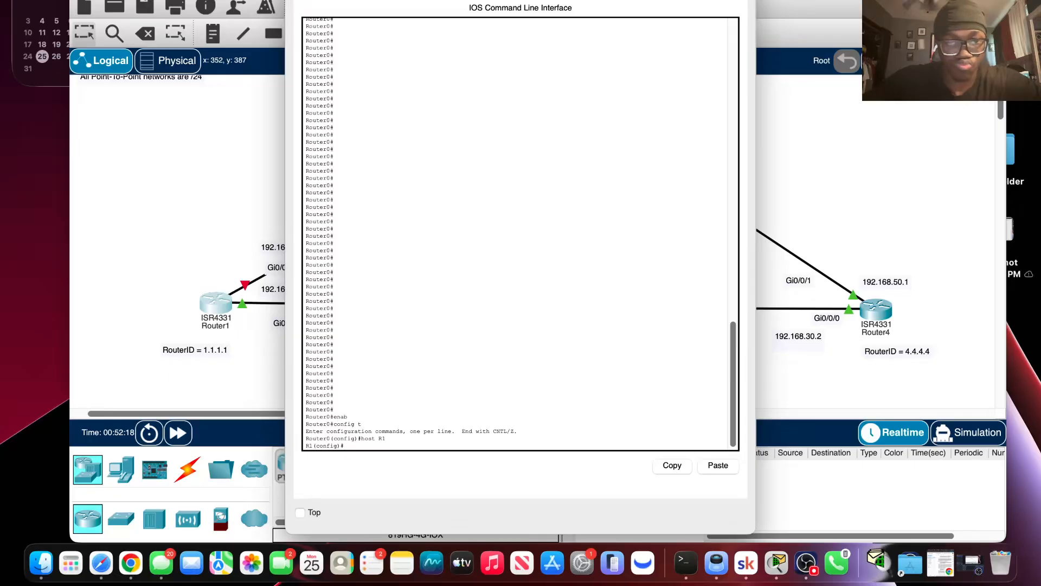
key("Return")
key("Return")
key("Return")
key("Return")
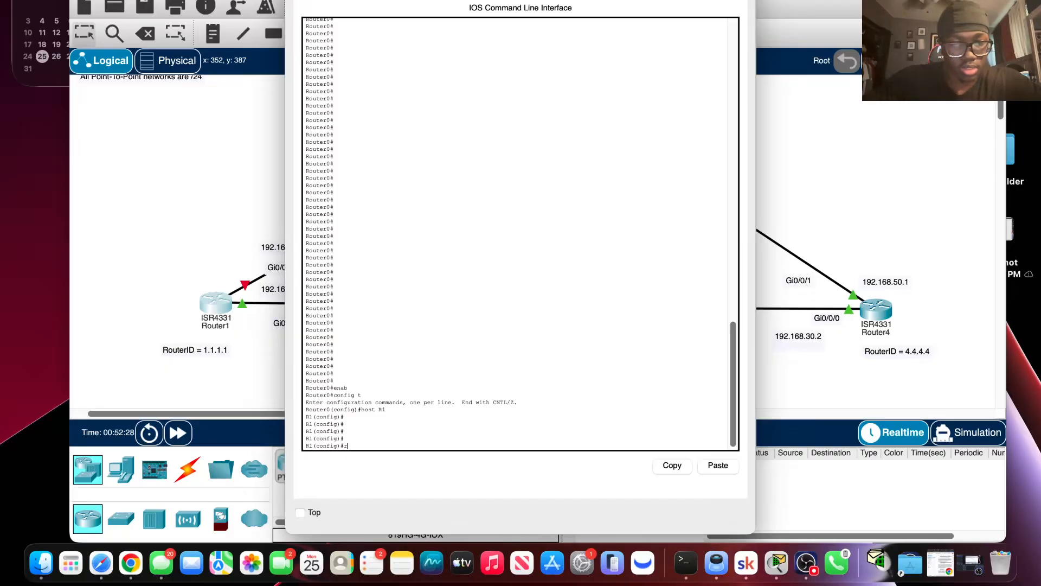
Step: Start OSPF routing on R1 with process ID 1
type("te")
key("Tab")
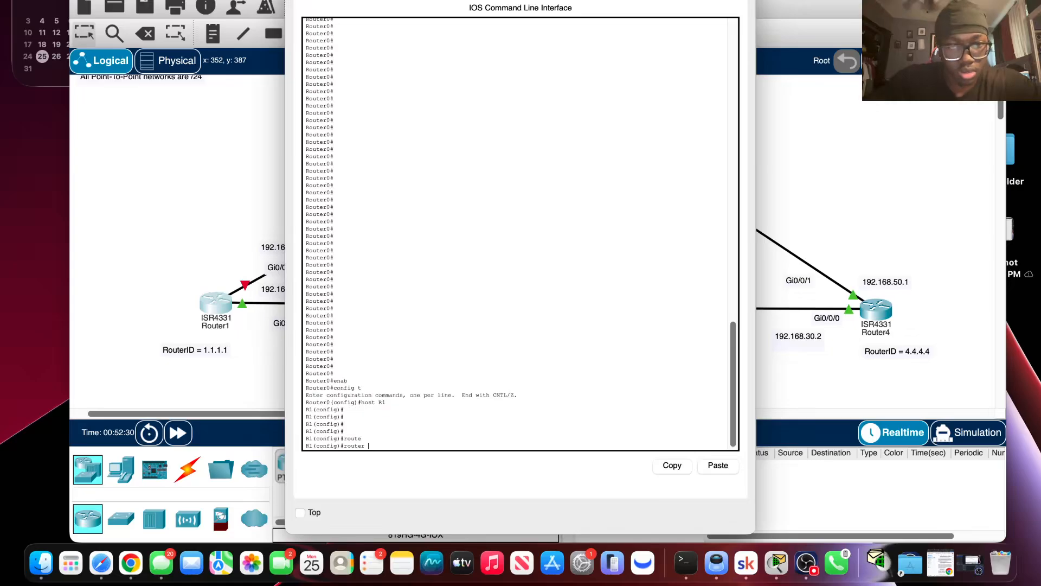
type("os")
key("Tab")
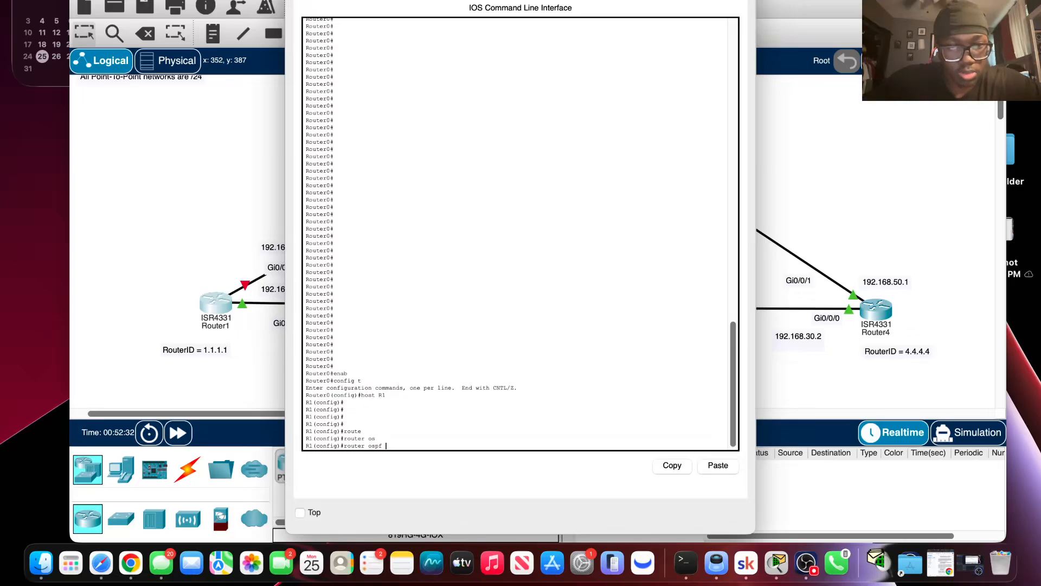
type("1")
key("Return")
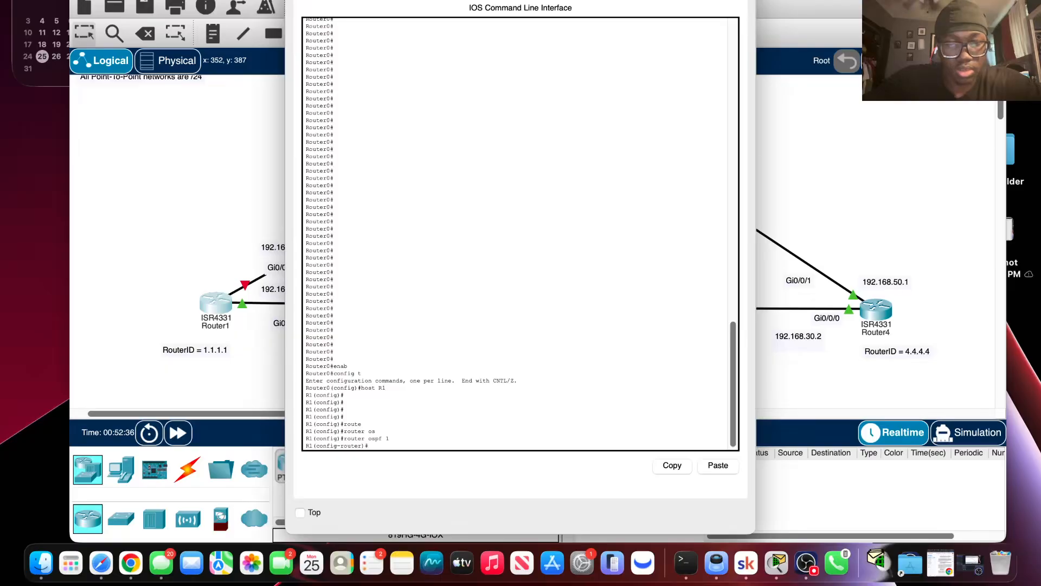
Step: Set R1's OSPF router ID to 1.1.1.1
type("ro")
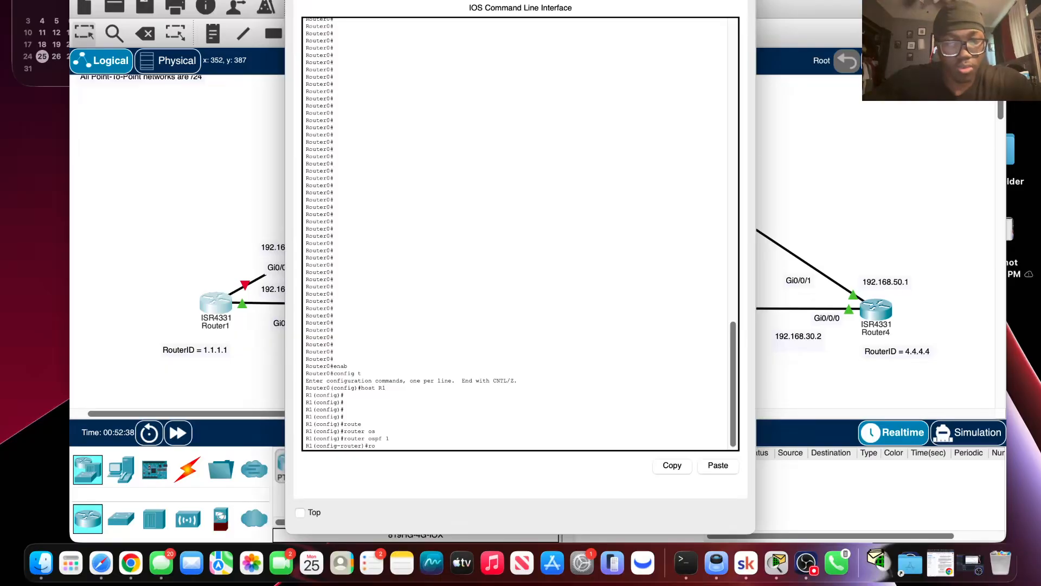
type("u")
key("Tab")
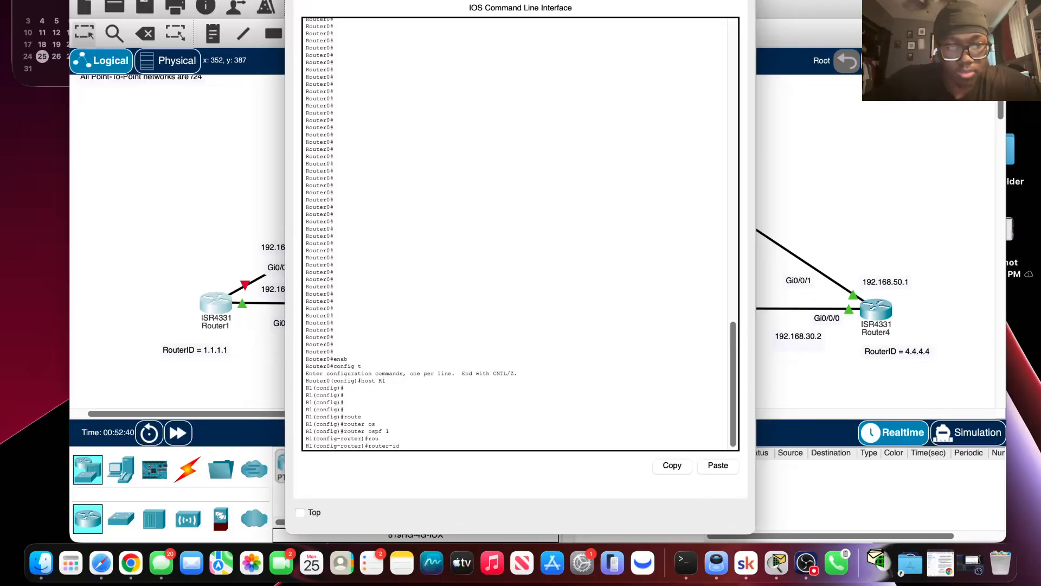
type("1.1.1.")
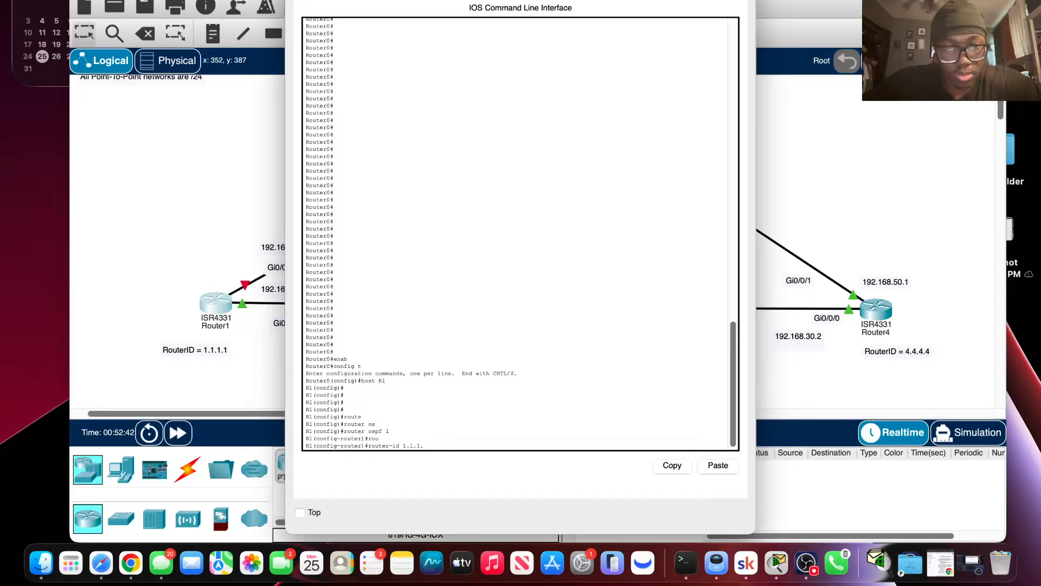
type("1")
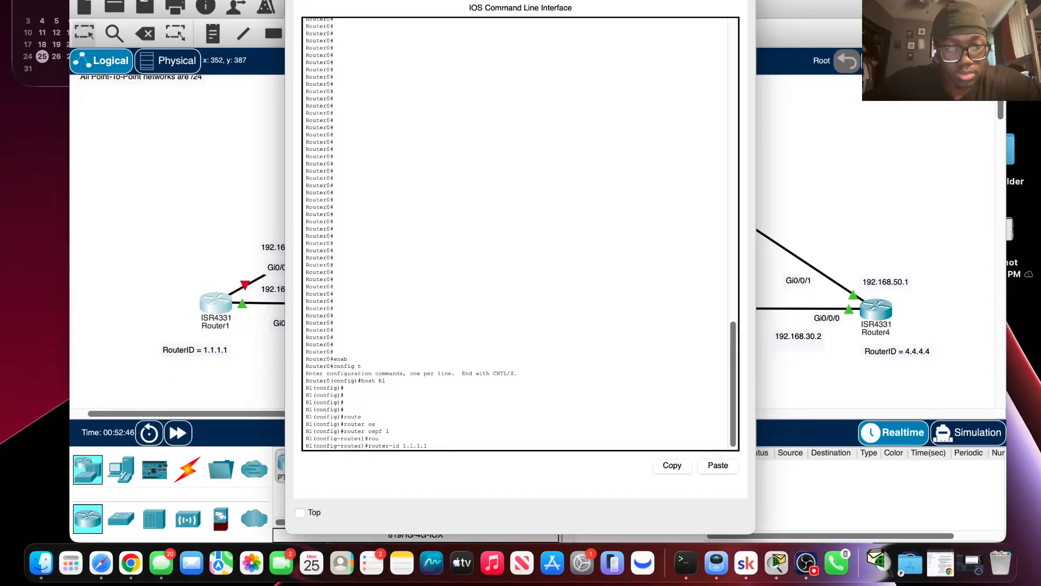
key("Return")
Step: Advertise network 192.168.1.0 with wildcard mask 0.0.0.255 in OSPF area 0 on R1
type("net")
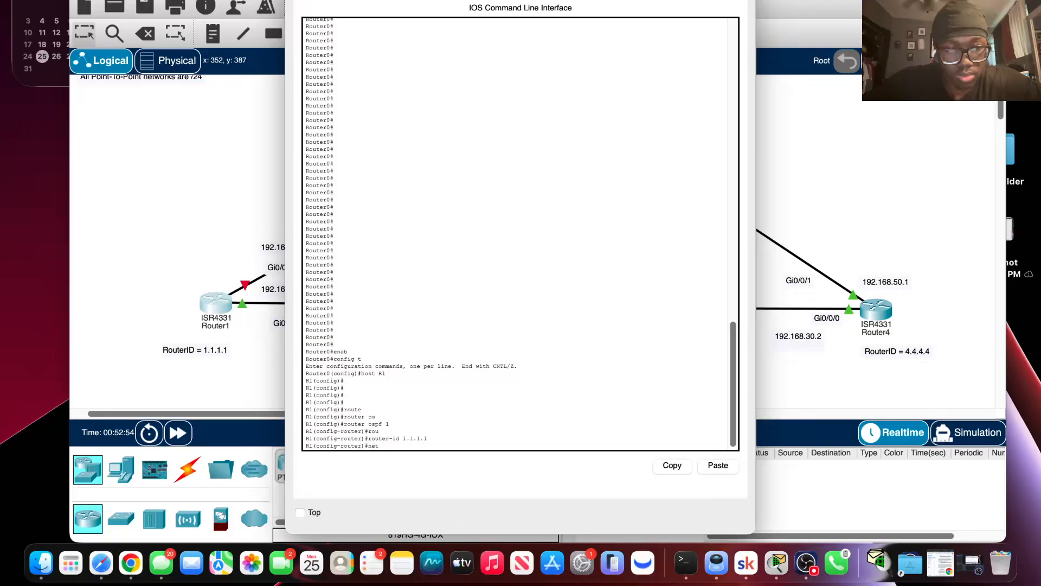
type("w")
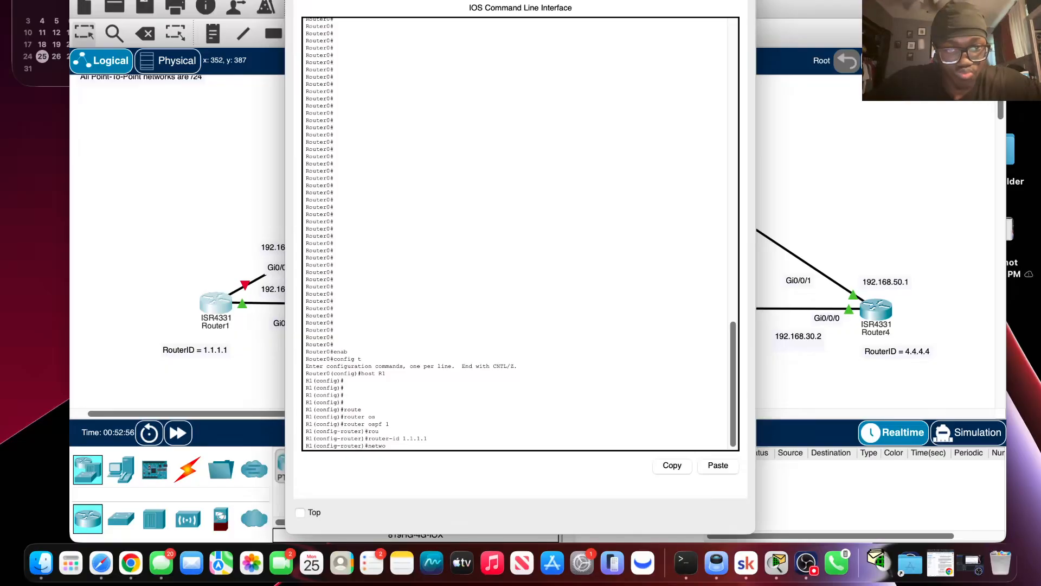
type("o")
key("Tab")
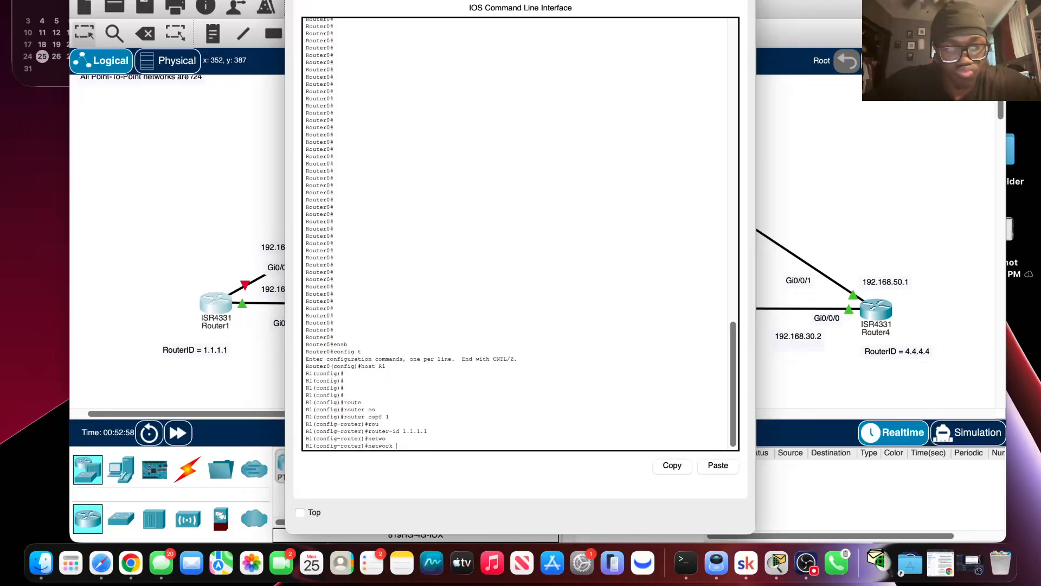
type("192")
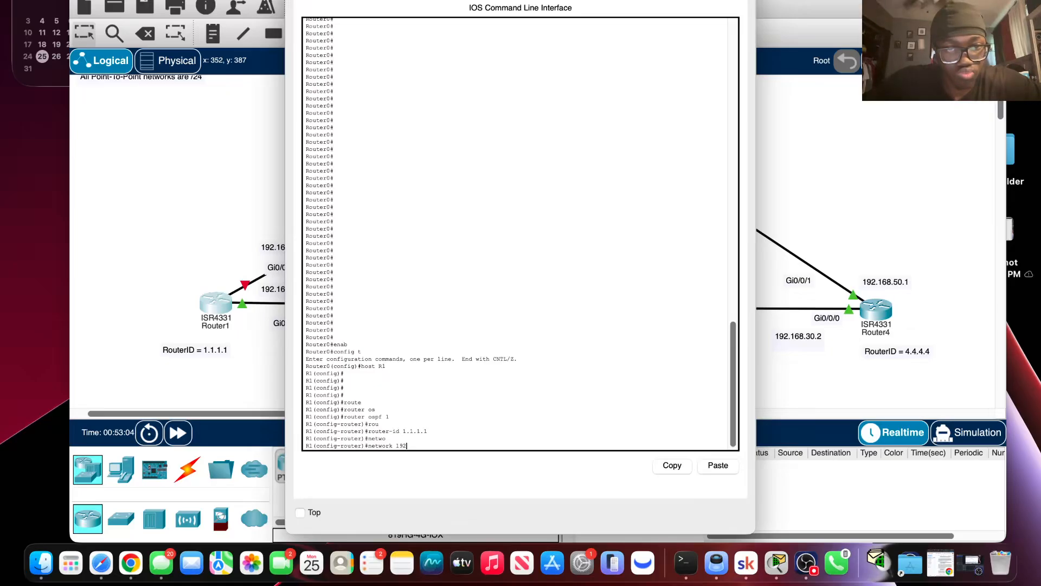
type(".")
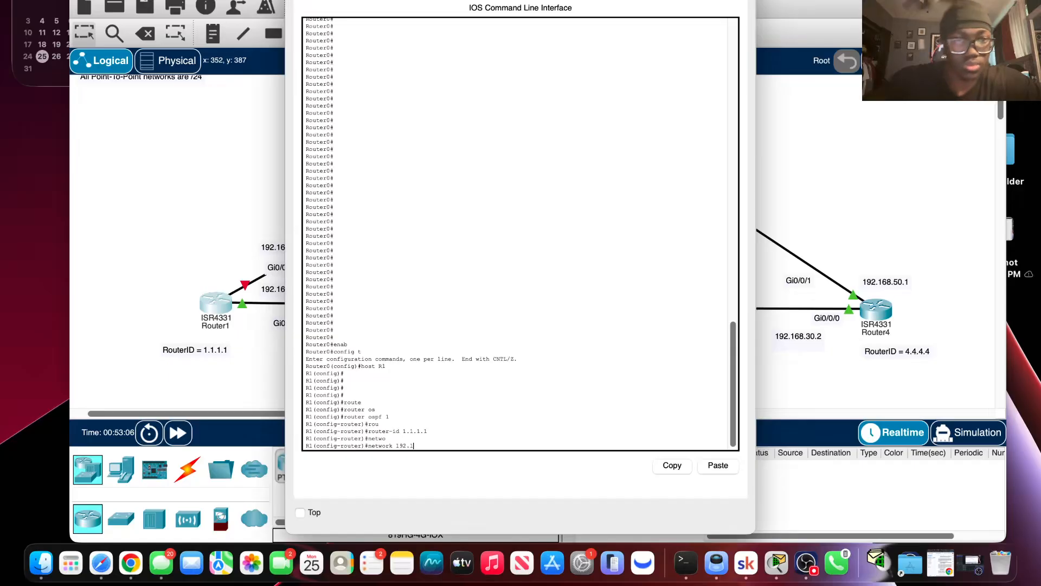
type("168")
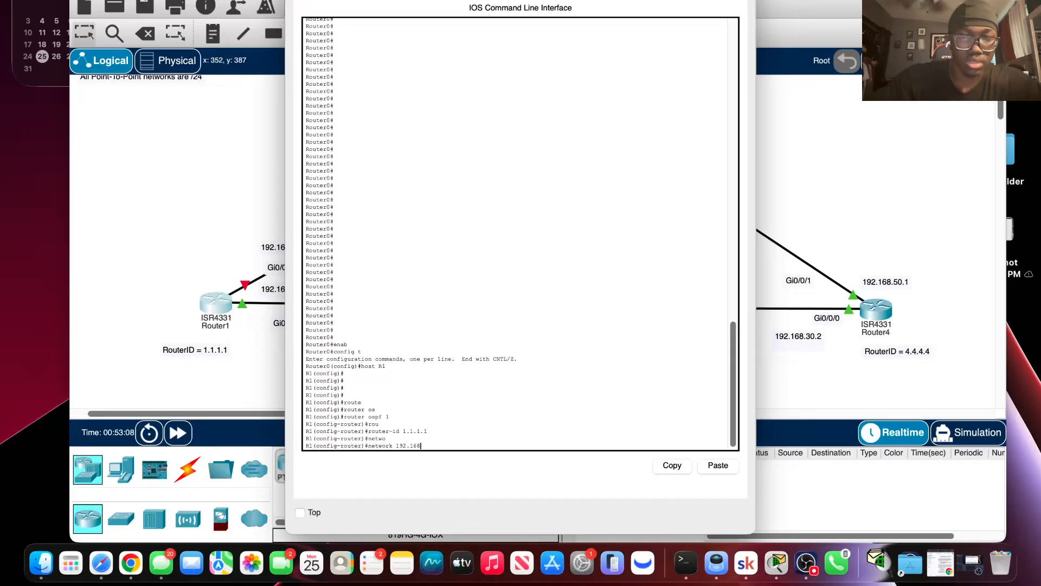
type(".1.0 0.0.0.255")
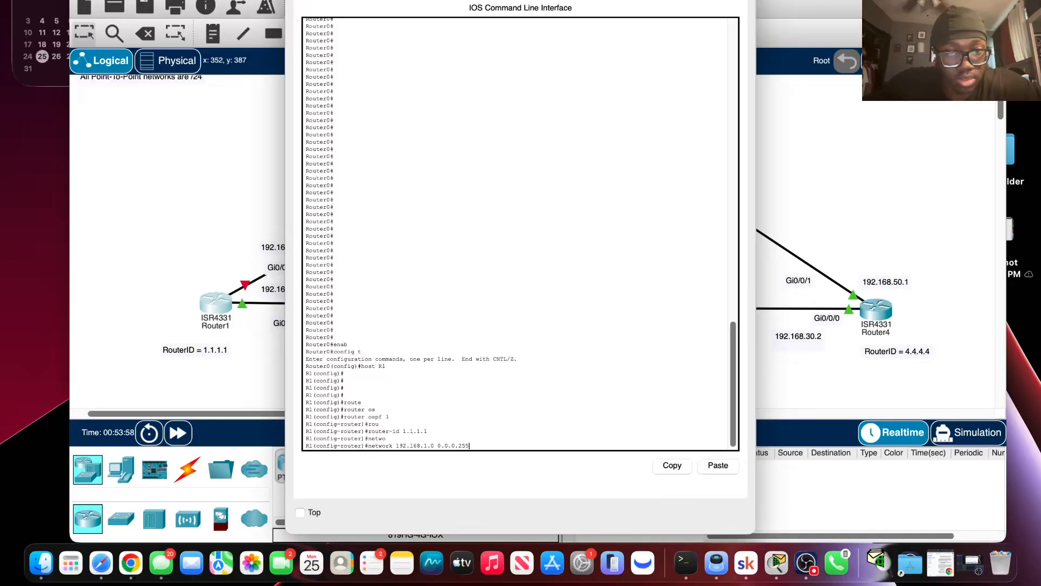
key("Return")
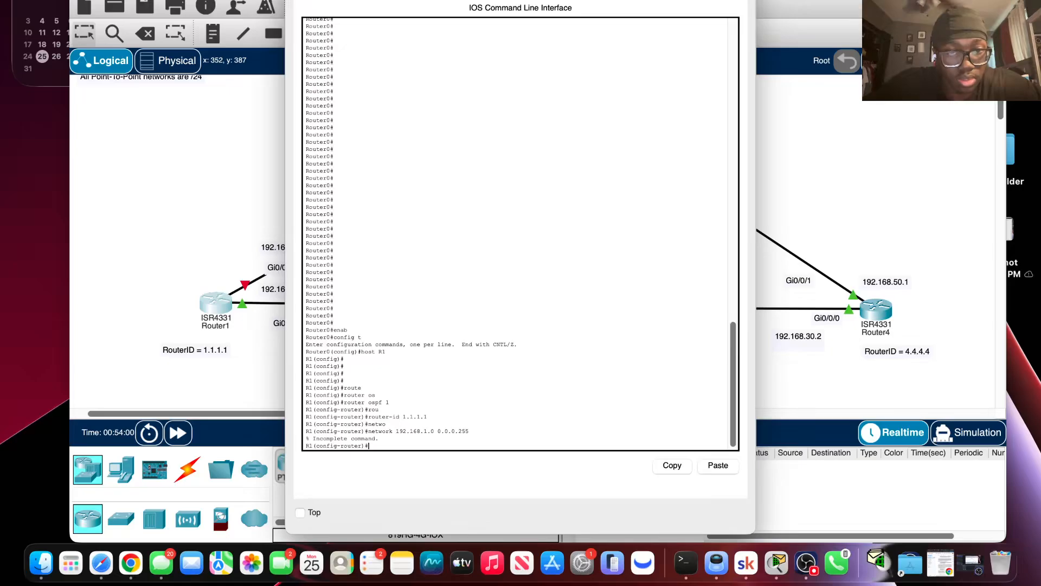
key("Up")
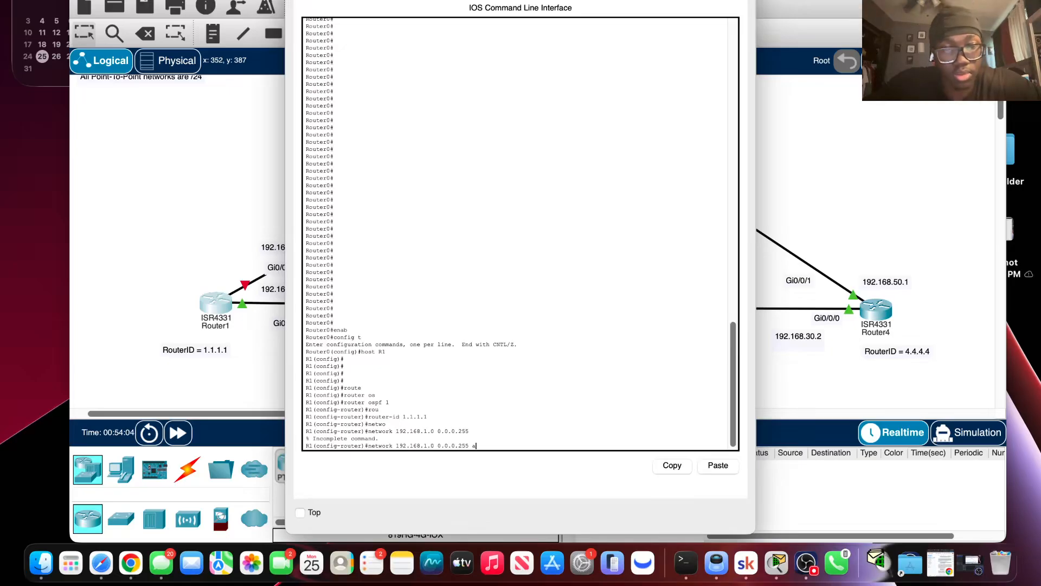
type("area")
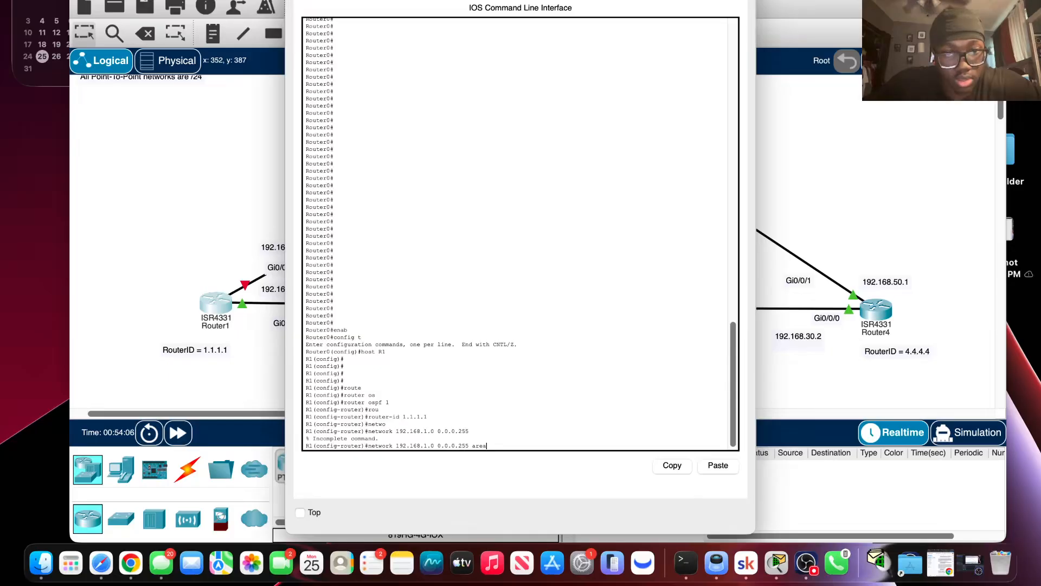
type(" 0")
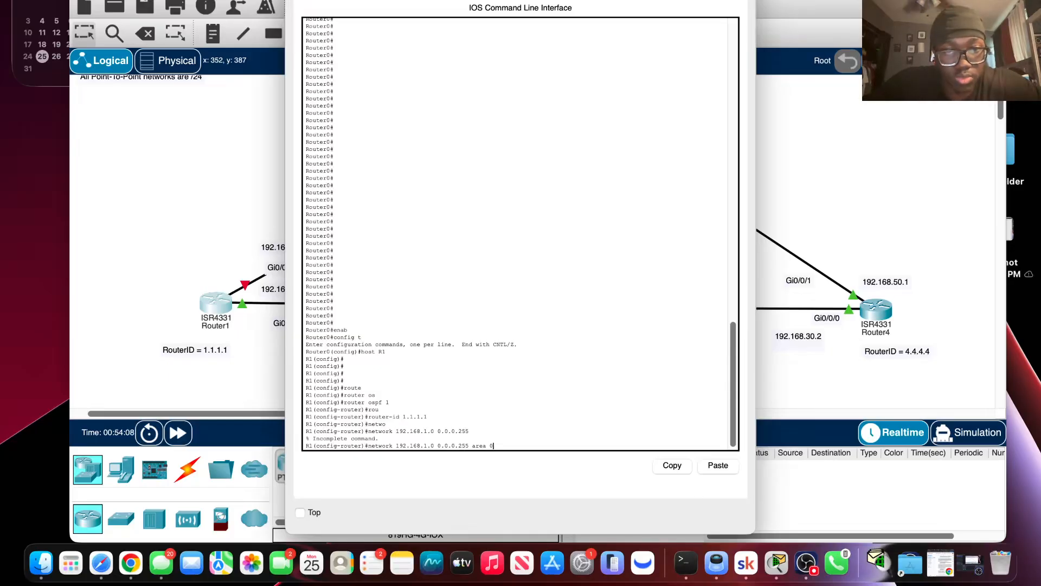
key("Return")
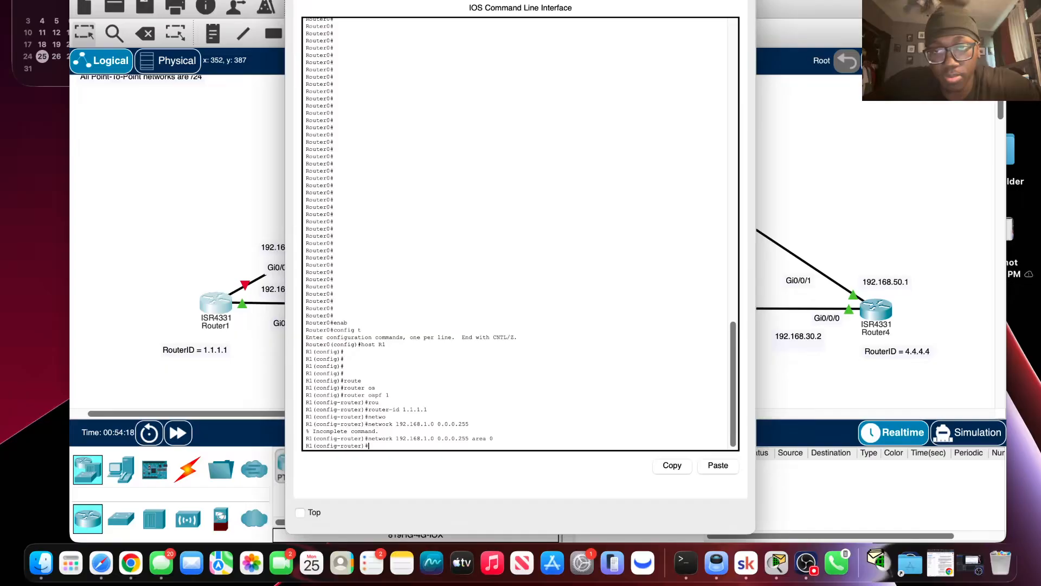
Step: Advertise network 192.168.2.0 with wildcard mask 0.0.0.255 in OSPF area 0 on R1, consulting the topology diagram
key("Up")
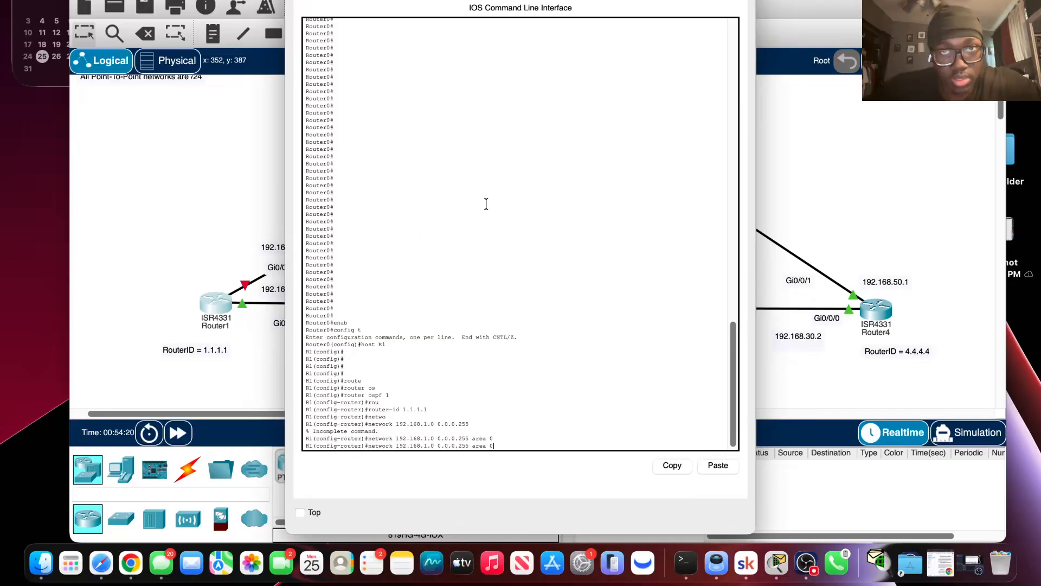
left_click_drag(458, 1, 649, 432)
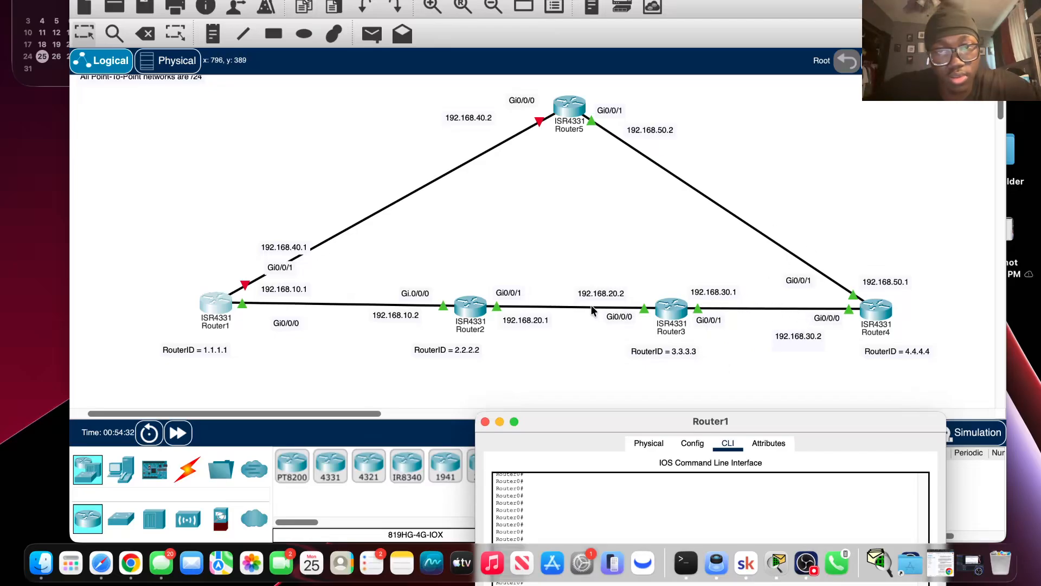
left_click_drag(569, 413, 521, 65)
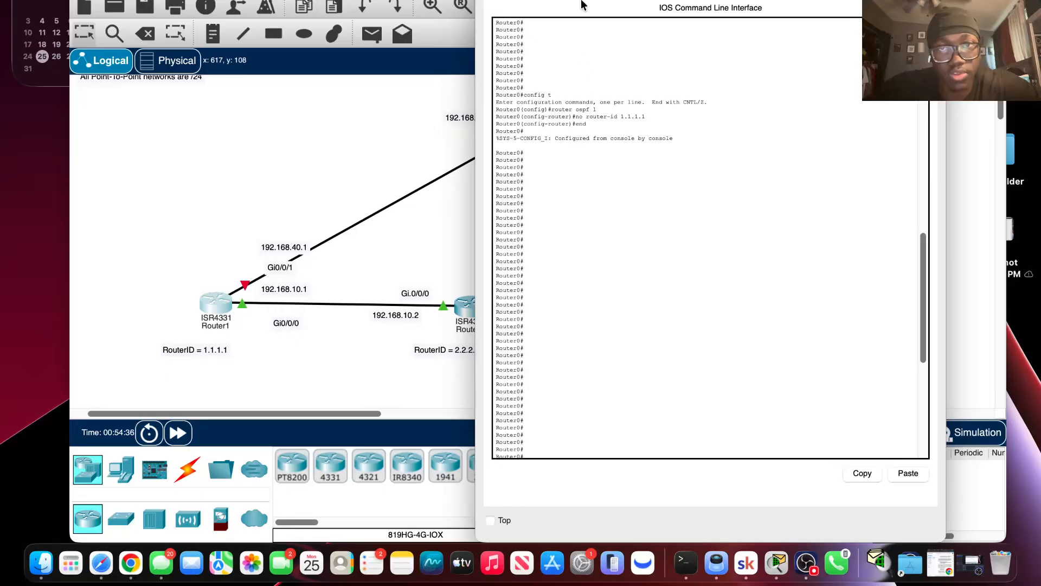
left_click_drag(582, 4, 495, 4)
scroll(562, 211, "down", 3)
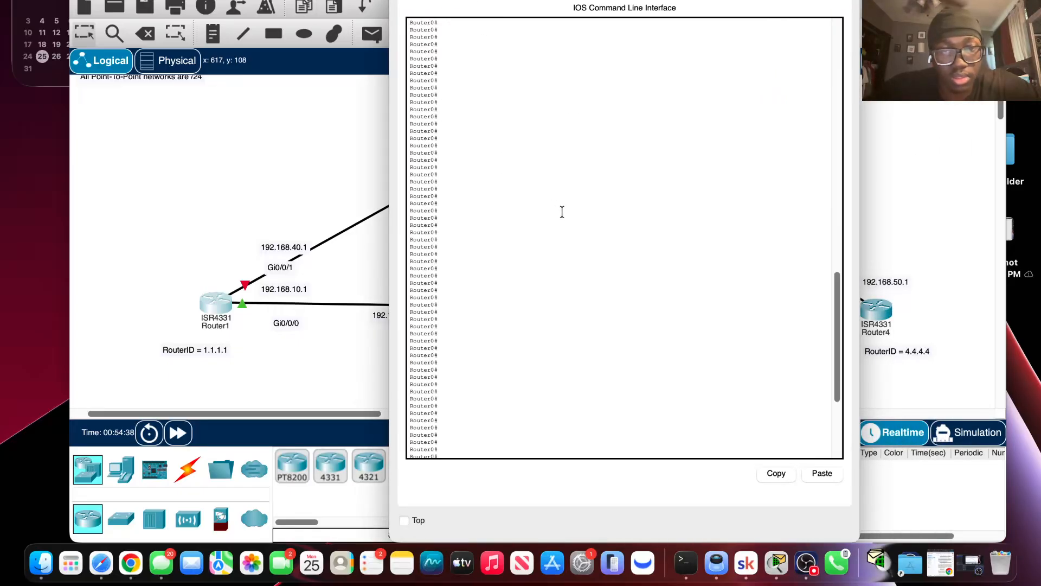
scroll(562, 212, "down", 5)
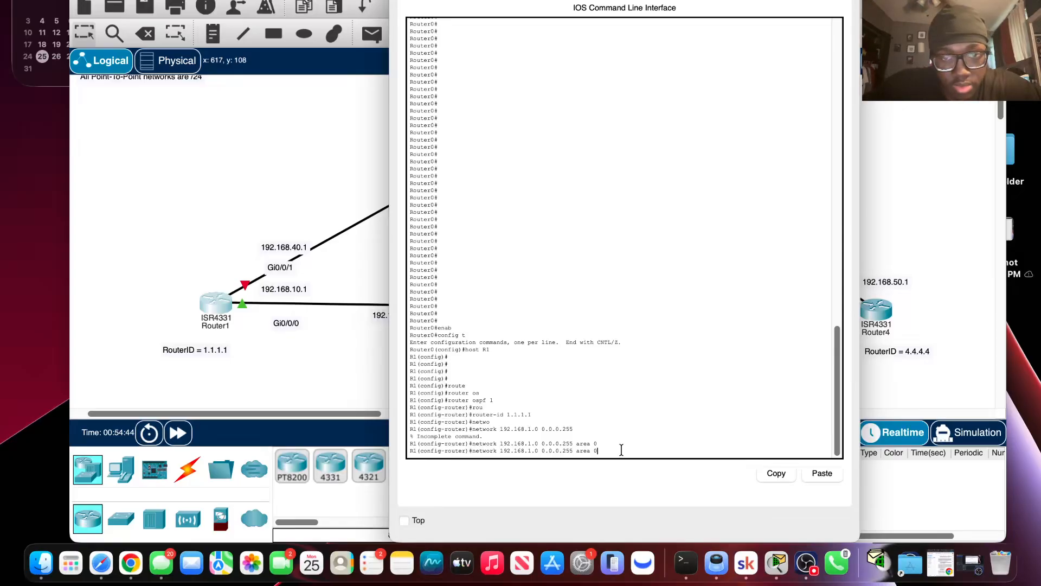
key("Left")
key("Left")
key("Left")
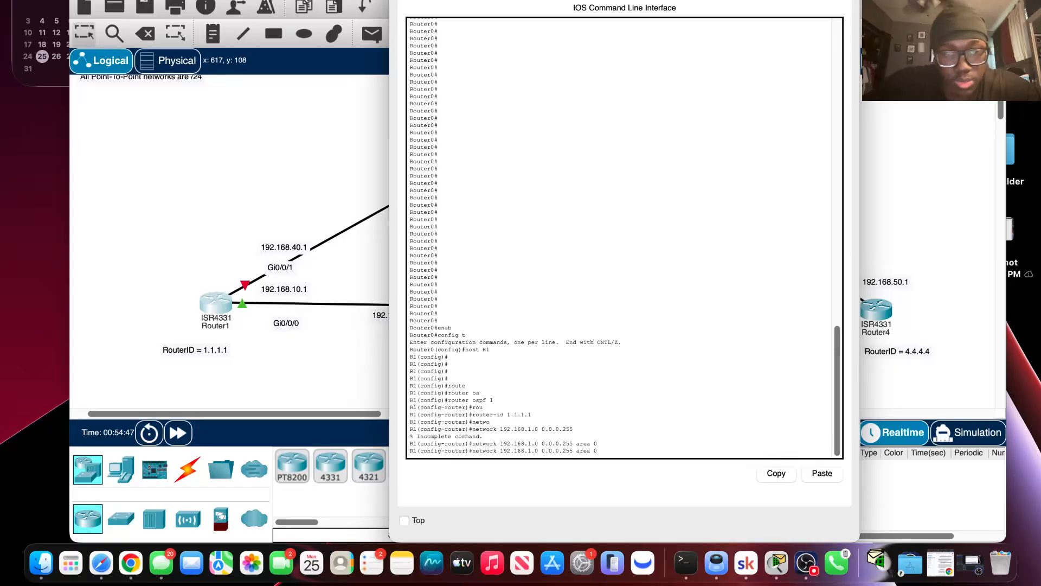
key("BackSpace")
type("2")
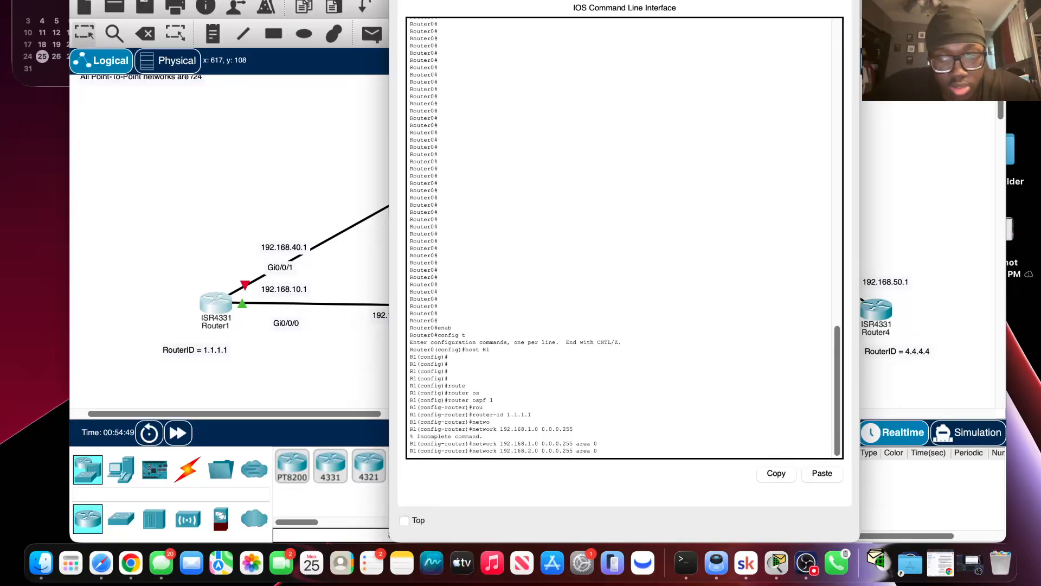
key("Return")
key("Up")
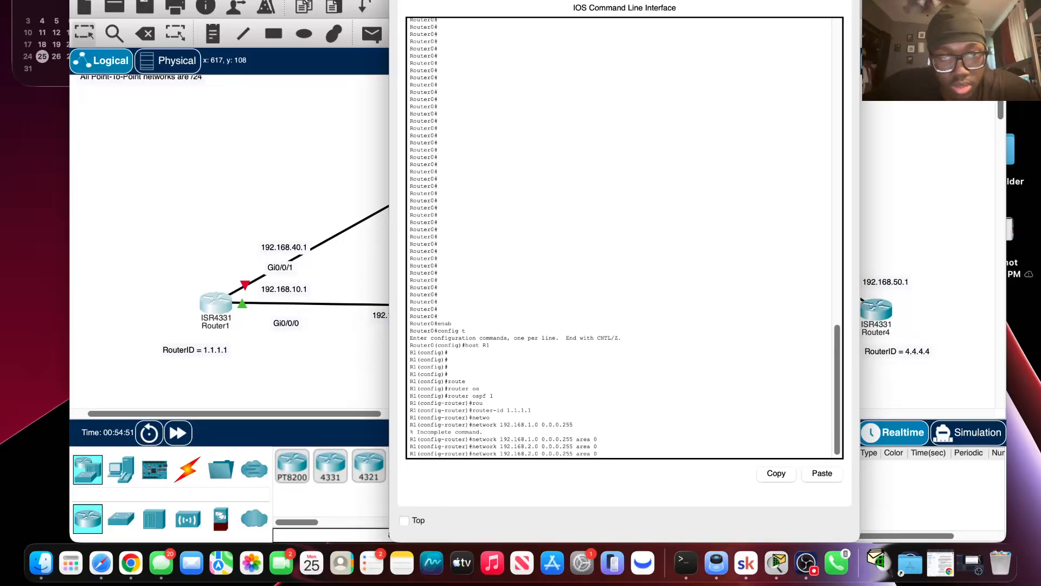
key("Left")
key("Left")
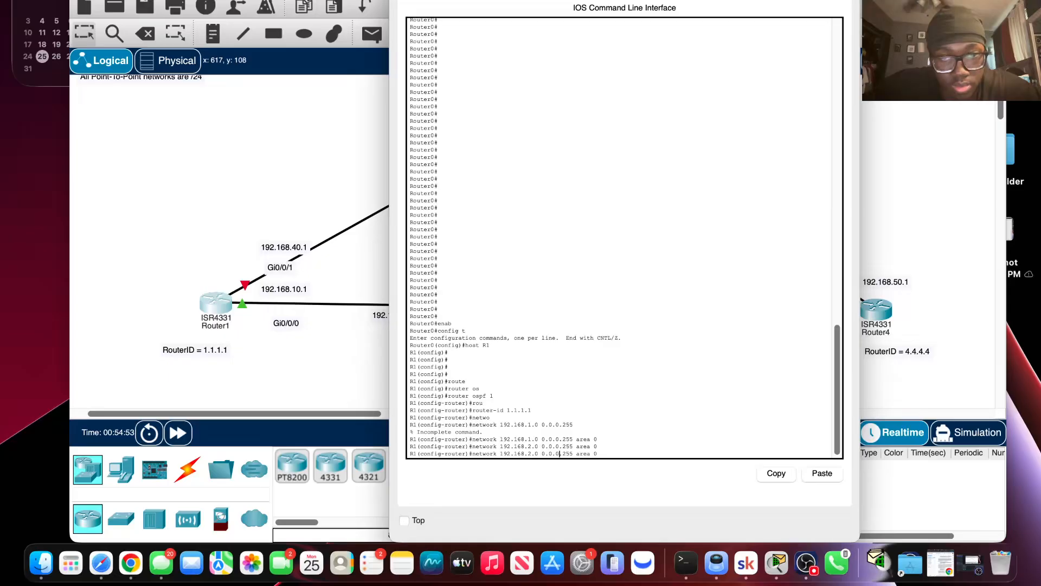
key("BackSpace")
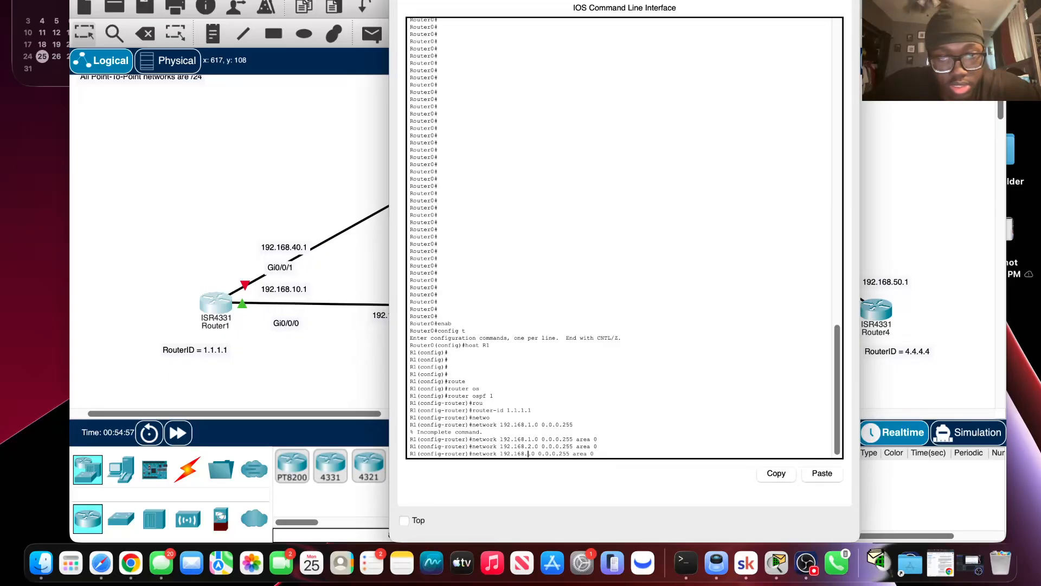
type("3")
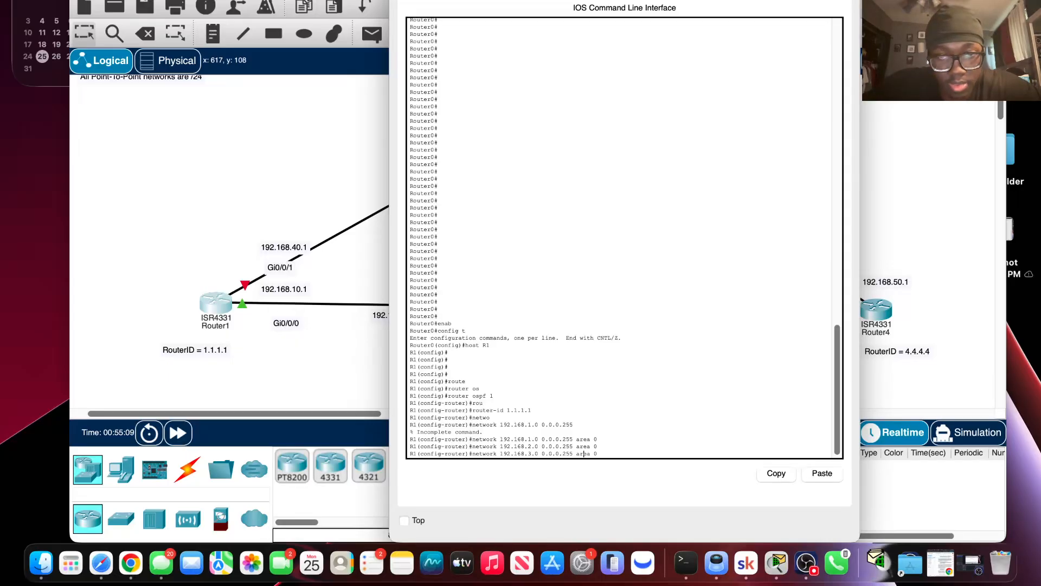
left_click(597, 453)
key("BackSpace")
key("BackSpace")
key("BackSpace")
key("BackSpace")
key("BackSpace")
key("BackSpace")
key("BackSpace")
key("BackSpace")
key("BackSpace")
key("BackSpace")
key("BackSpace")
key("BackSpace")
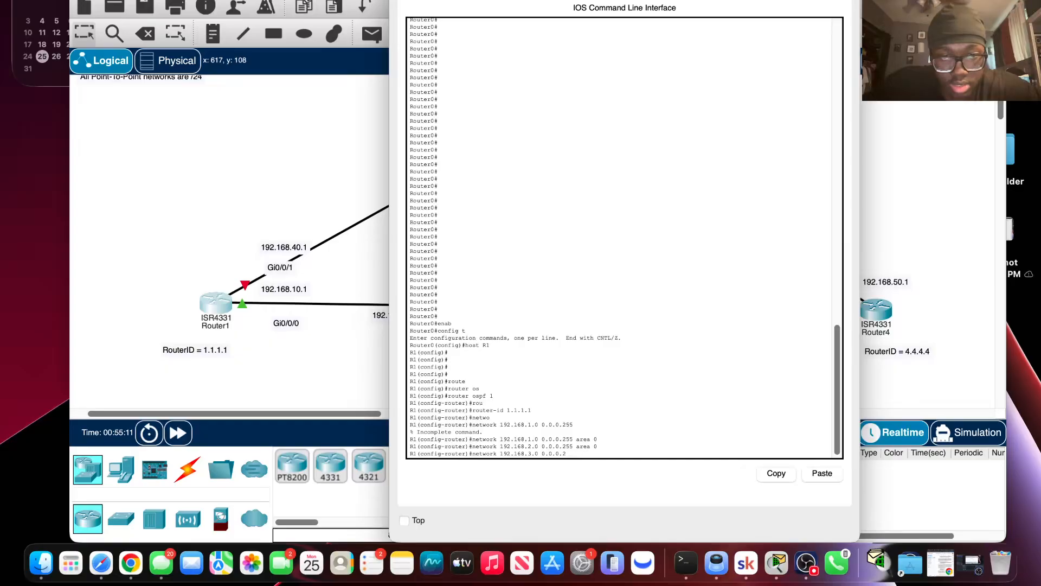
key("BackSpace")
key("BackSpace")
key("BackSpace")
key("BackSpace")
key("BackSpace")
key("BackSpace")
key("BackSpace")
key("BackSpace")
key("BackSpace")
key("BackSpace")
key("BackSpace")
key("BackSpace")
key("BackSpace")
key("BackSpace")
key("BackSpace")
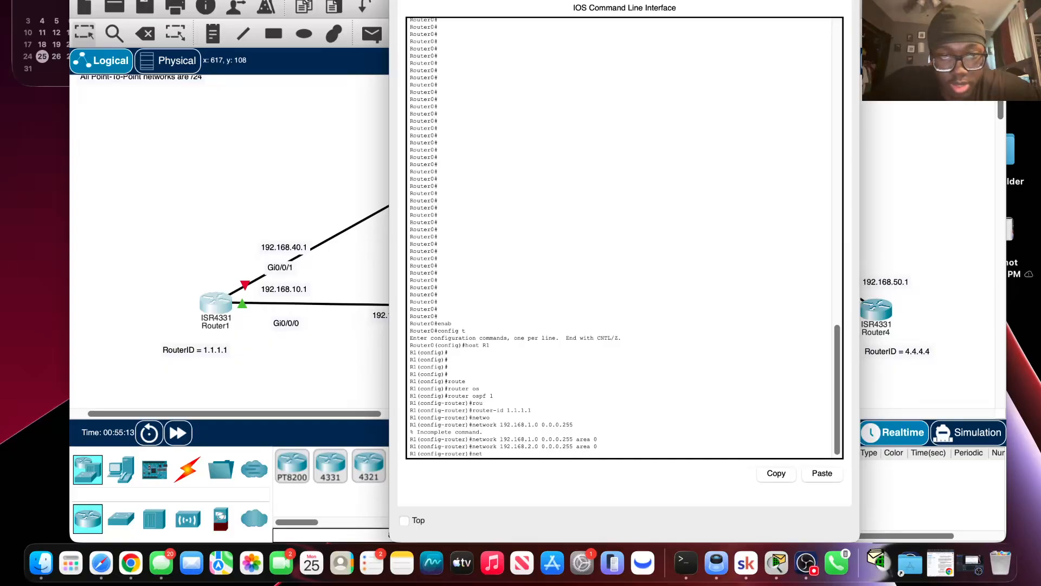
Step: Remove the network 192.168.1.0 0.0.0.255 area 0 statement from R1's OSPF configuration
key("Up")
key("Up")
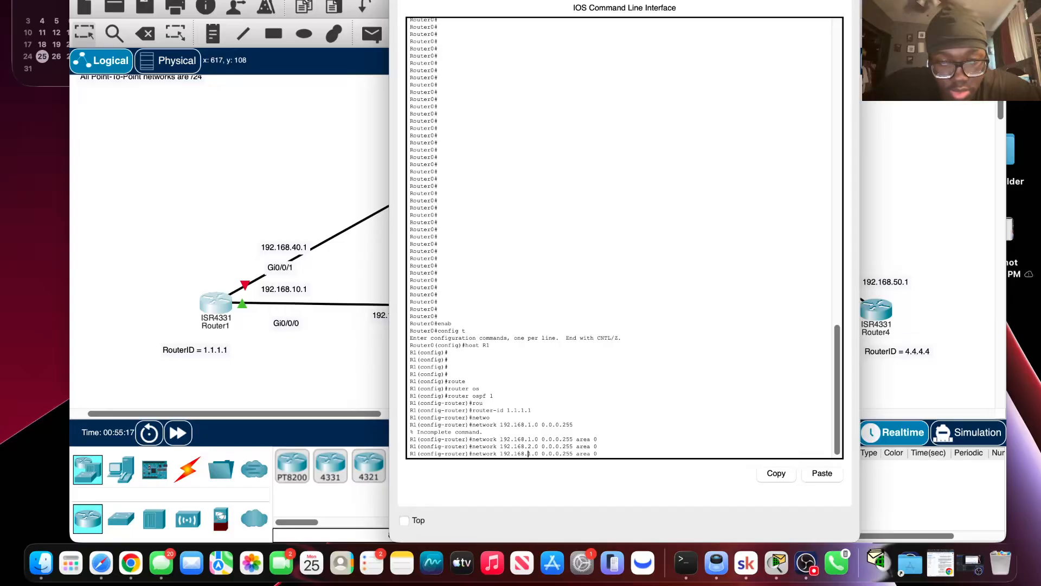
key("ctrl+a")
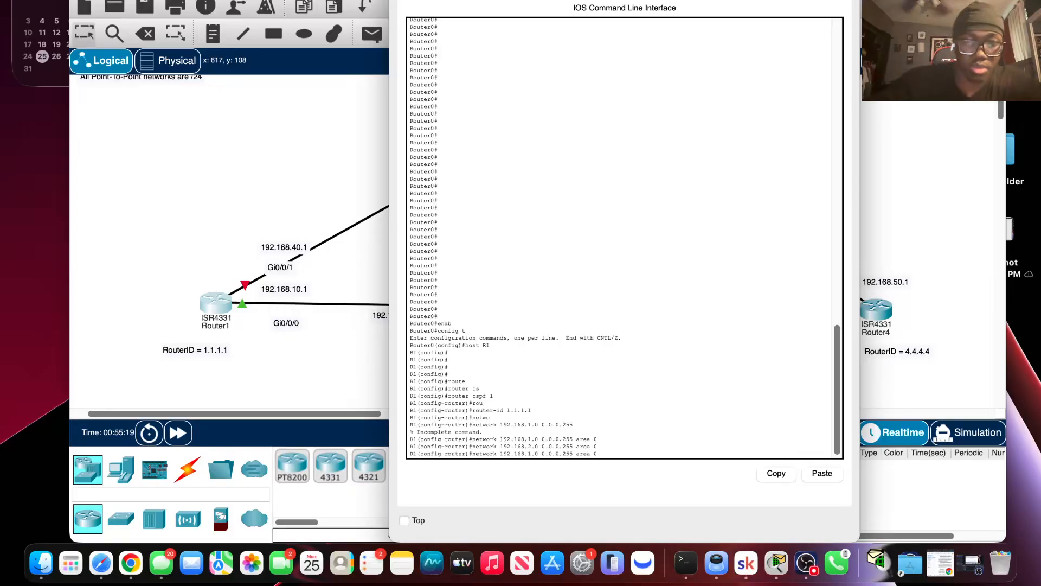
type("no")
key("Return")
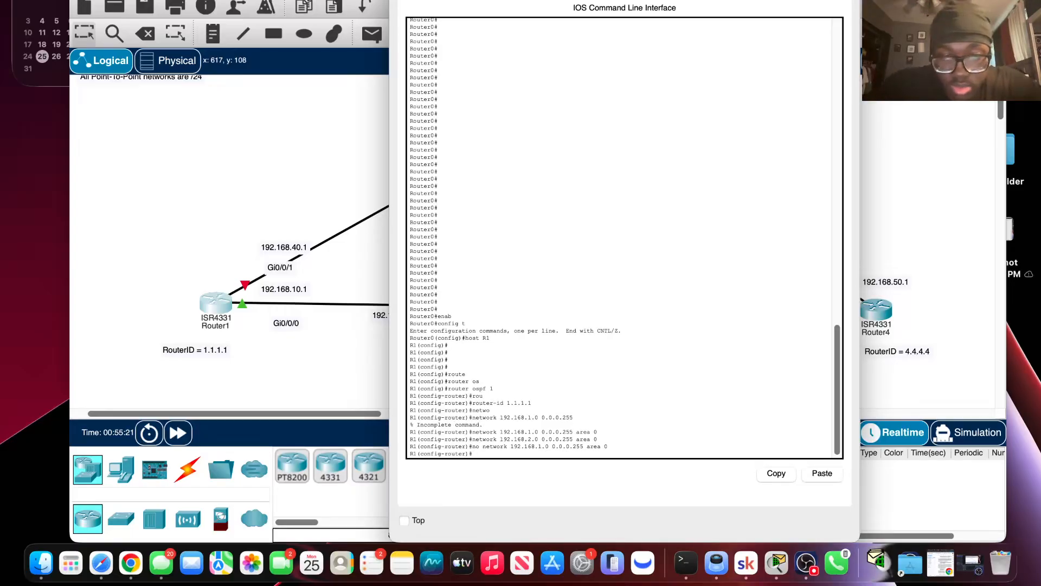
Step: Remove the network 192.168.2.0 0.0.0.255 area 0 statement from R1's OSPF configuration
key("Up")
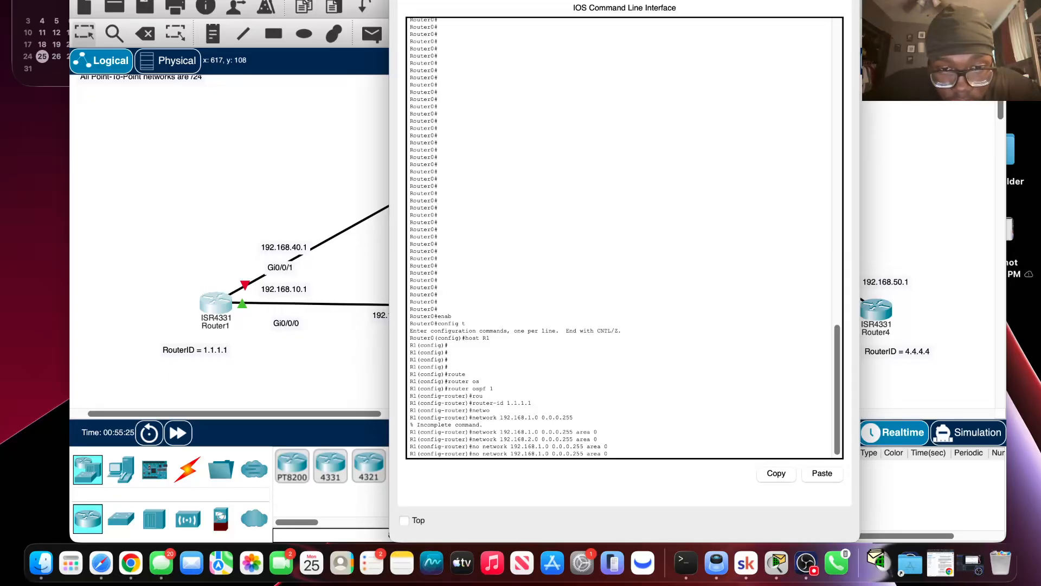
key("Left")
key("Left")
key("Left")
key("Left")
key("Left")
key("Left")
key("Left")
key("Left")
key("Left")
key("Left")
key("Left")
key("Left")
key("Left")
key("Left")
key("Left")
key("Left")
key("Left")
key("Left")
key("Left")
key("BackSpace")
type("2")
key("Return")
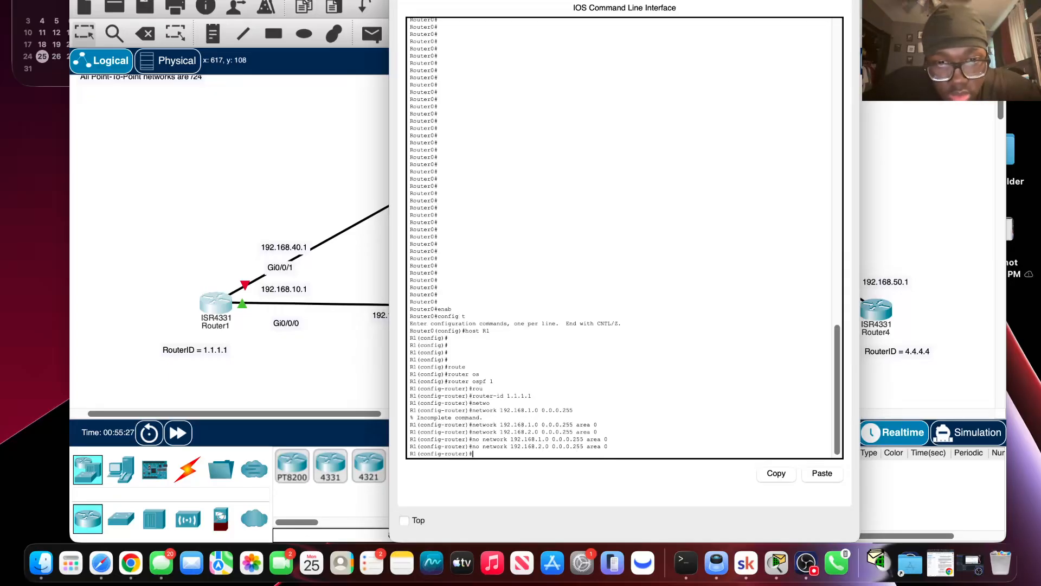
Step: Advertise network 192.168.20.0 with wildcard mask 0.0.0.255 in OSPF area 0 on R1
key("Up")
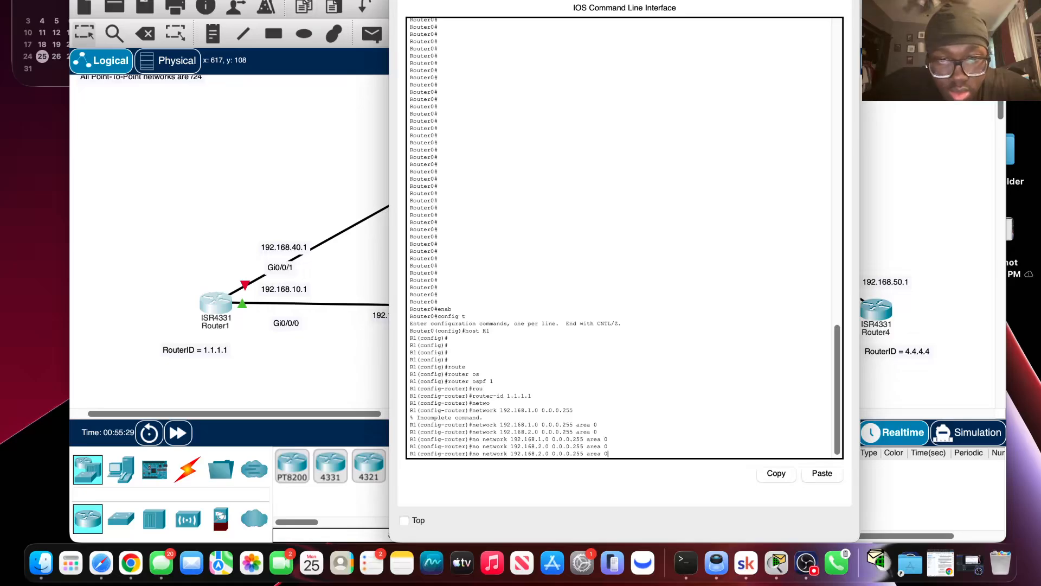
key("Up")
key("Up")
key("Left")
key("Left")
key("Left")
key("Left")
key("Left")
key("Left")
key("Left")
key("Left")
key("Left")
key("Left")
key("Left")
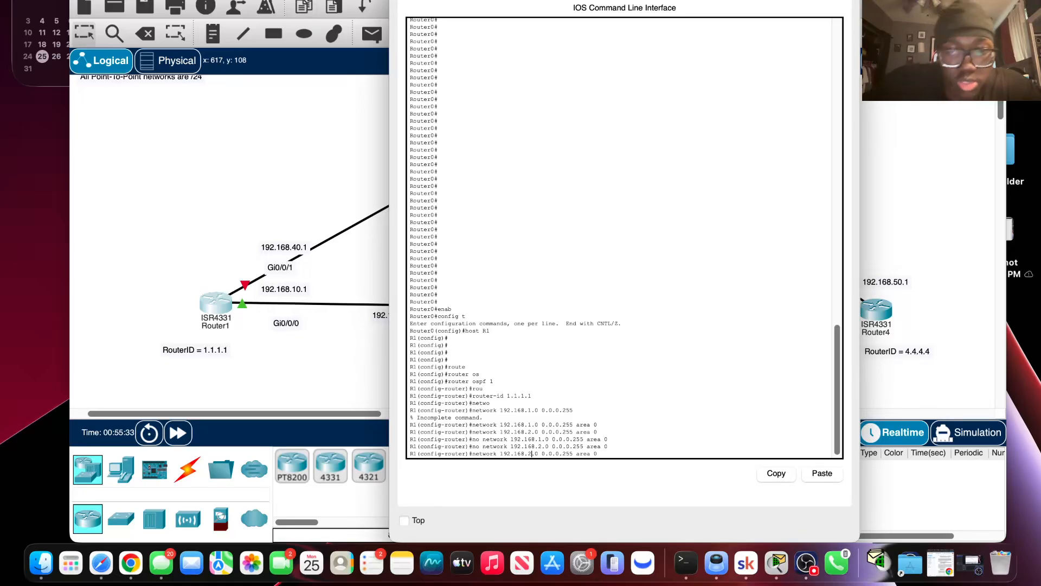
type("0")
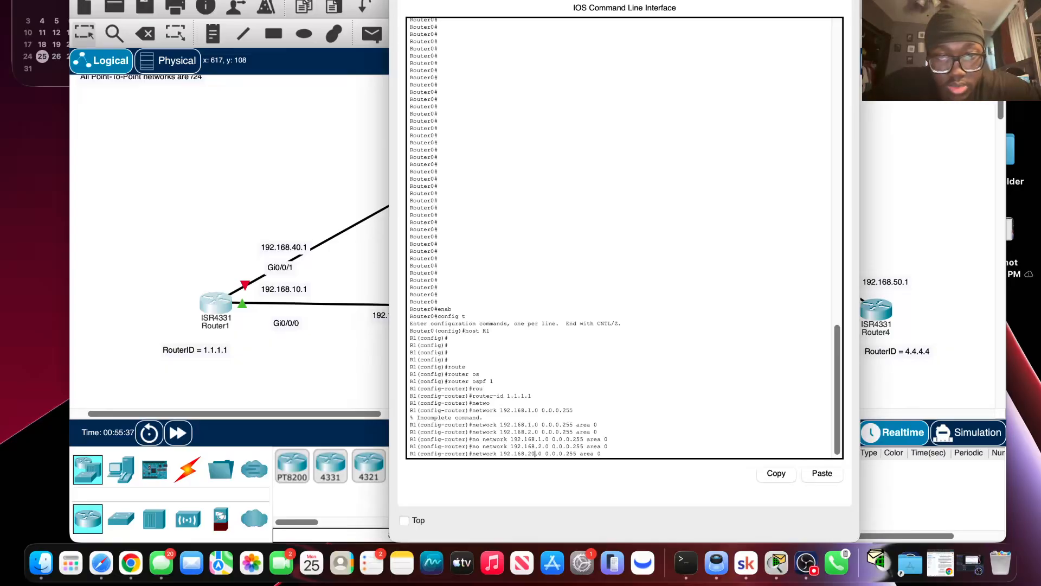
key("Return")
Step: Re-enter the OSPF area 0 statement for network 192.168.20.0 0.0.0.255 on R1
key("Up")
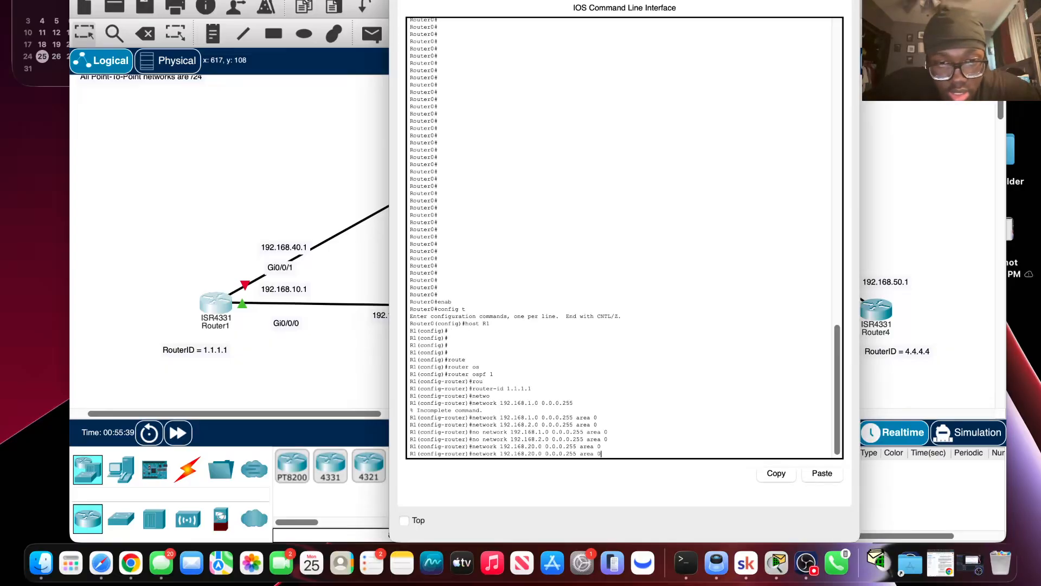
key("Left")
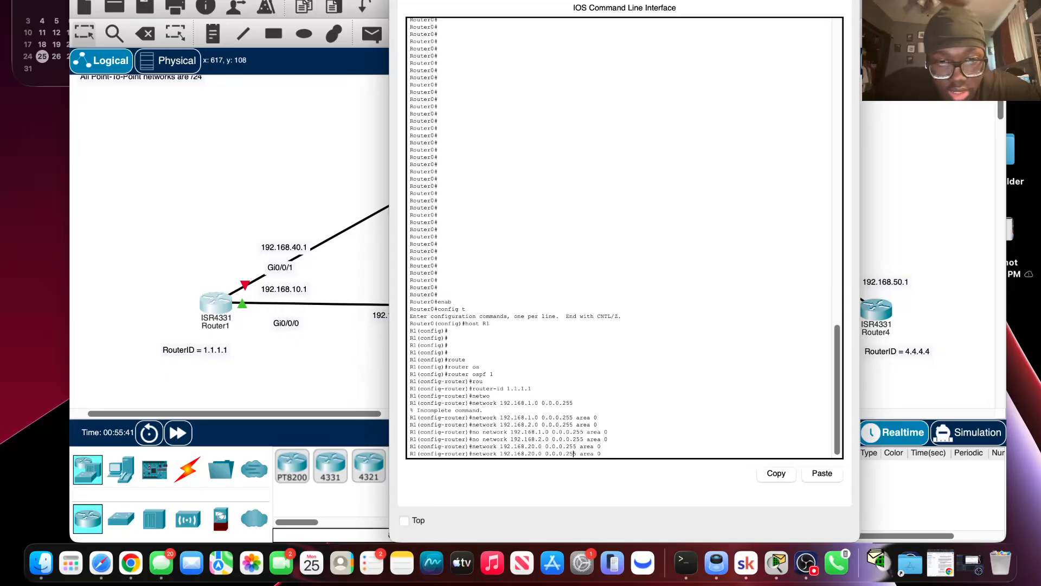
key("Left")
key("Left")
key("Left")
key("Left")
key("Left")
key("Left")
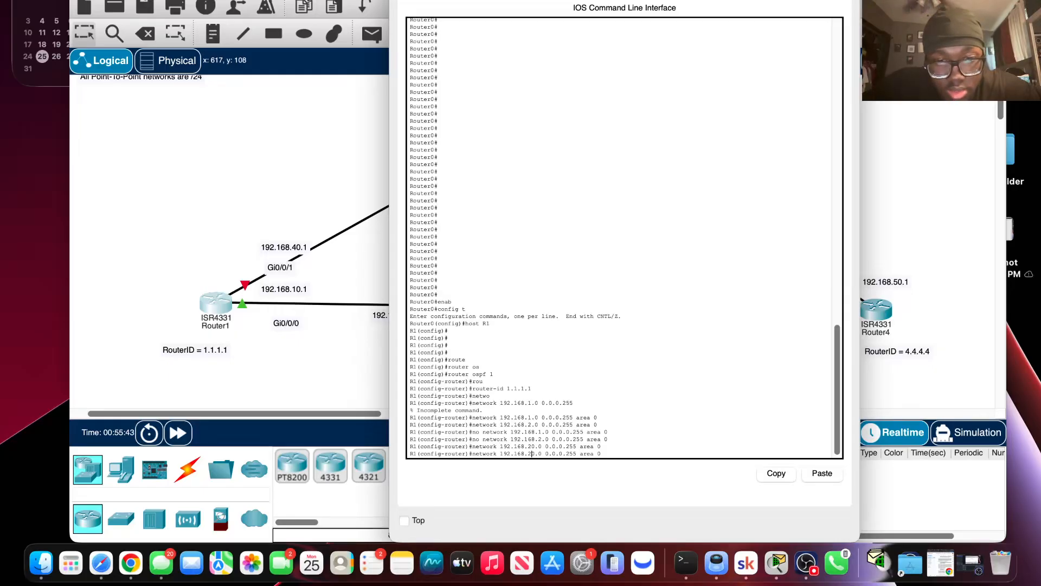
key("Return")
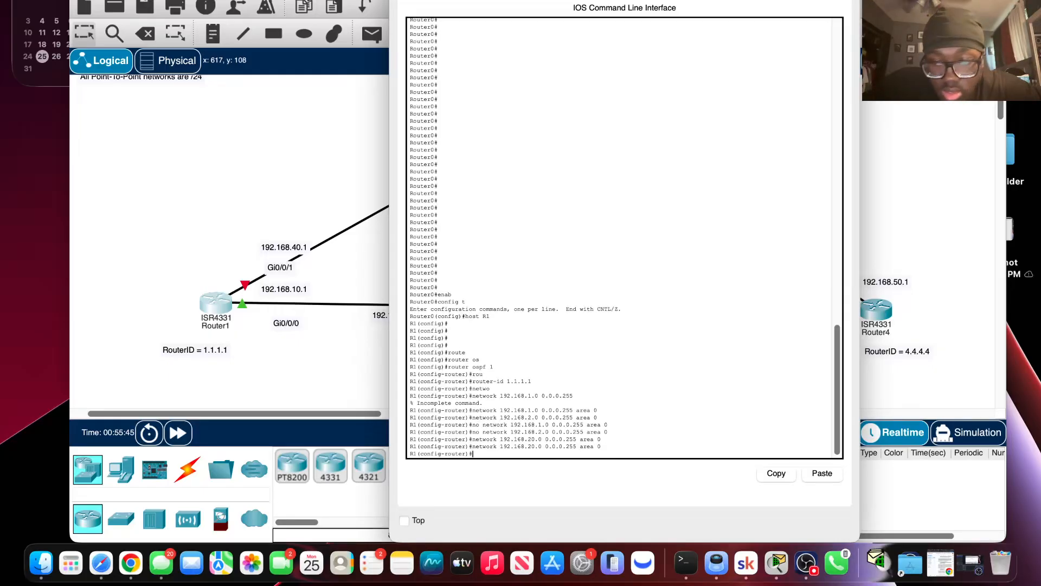
Step: Advertise network 192.168.10.0 with wildcard mask 0.0.0.255 in OSPF area 0 on R1
key("Up")
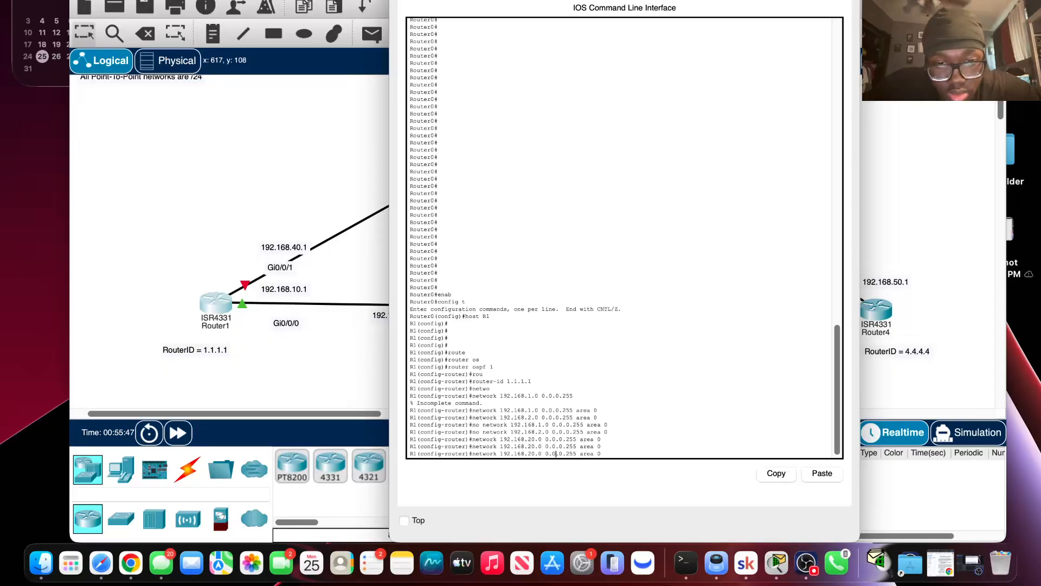
key("Left")
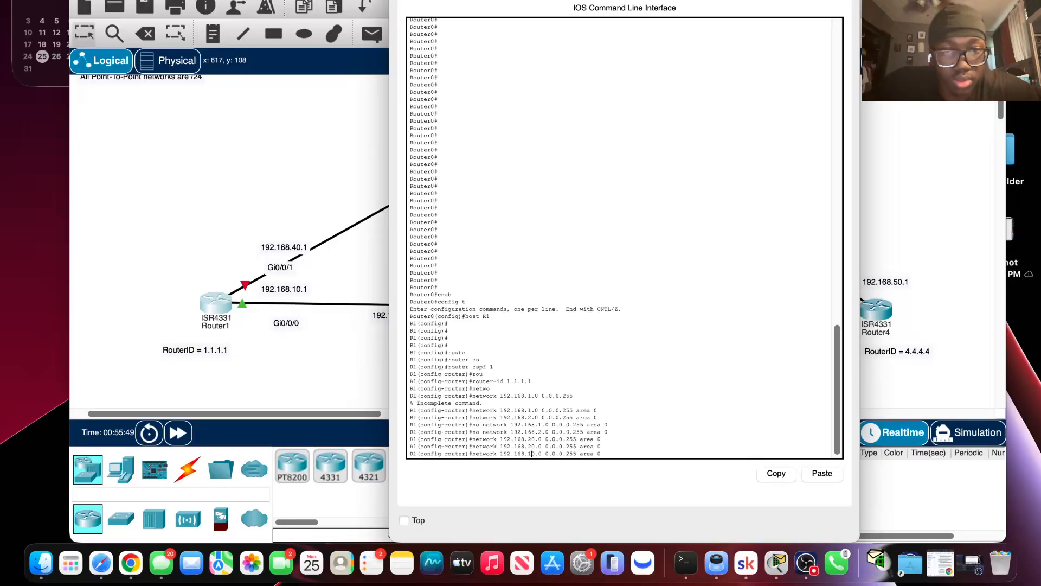
key("Return")
Step: Advertise network 192.168.30.0 with wildcard mask 0.0.0.255 in OSPF area 0 on R1
key("Up")
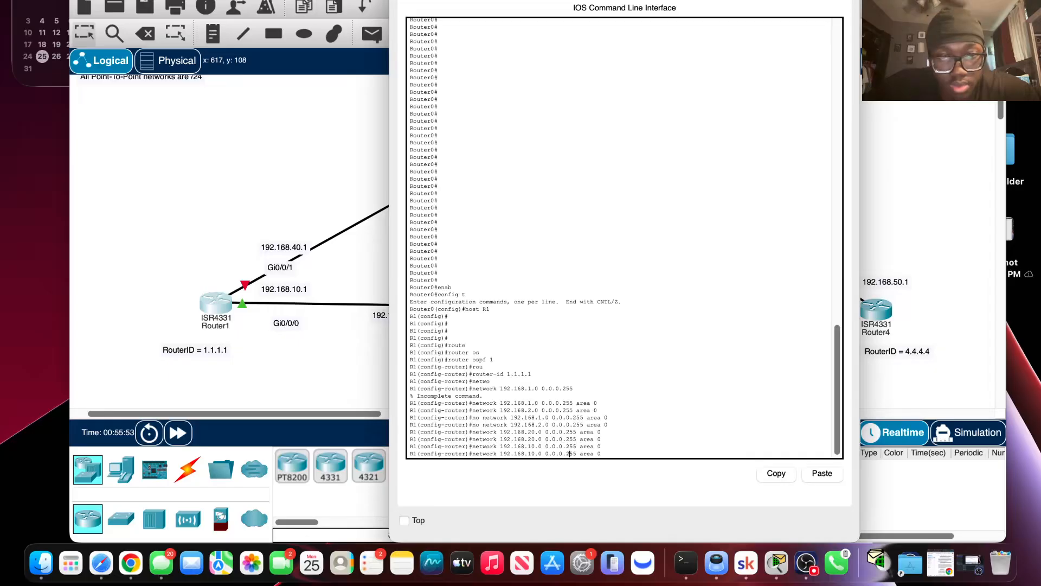
key("BackSpace")
type("3")
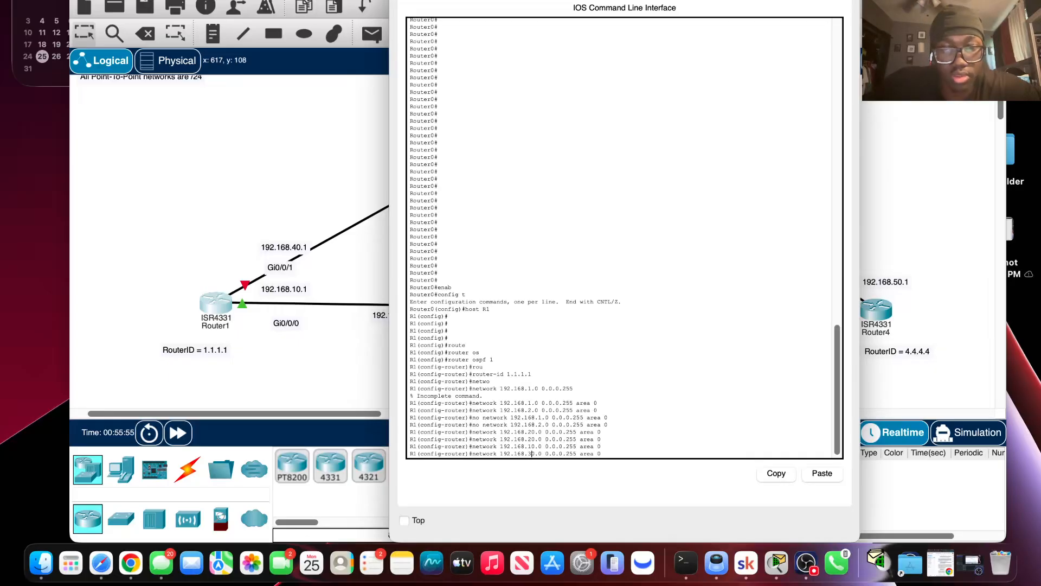
key("Return")
Step: Advertise network 192.168.40.0 with wildcard mask 0.0.0.255 in OSPF area 0 on R1
key("Up")
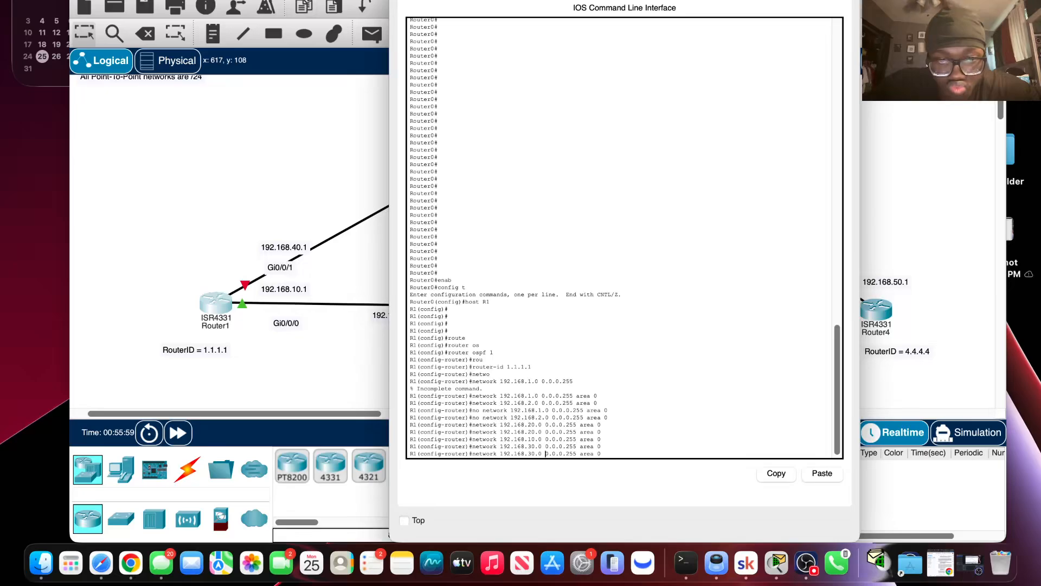
key("Left")
key("Left")
key("Left")
key("Left")
key("BackSpace")
type("4")
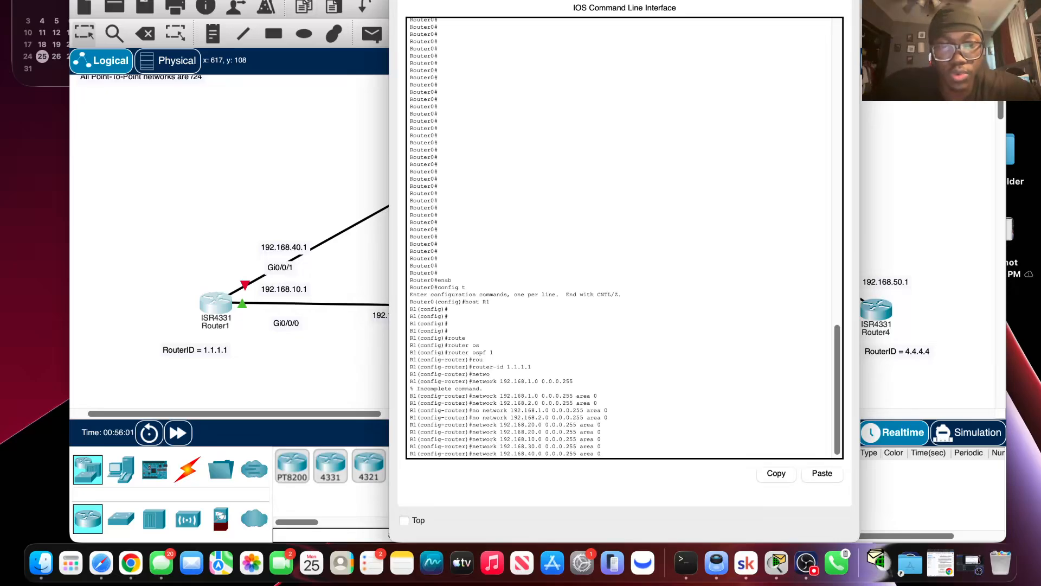
key("Return")
Step: Advertise network 192.168.50.0 with wildcard mask 0.0.0.255 in OSPF area 0 on R1
key("Up")
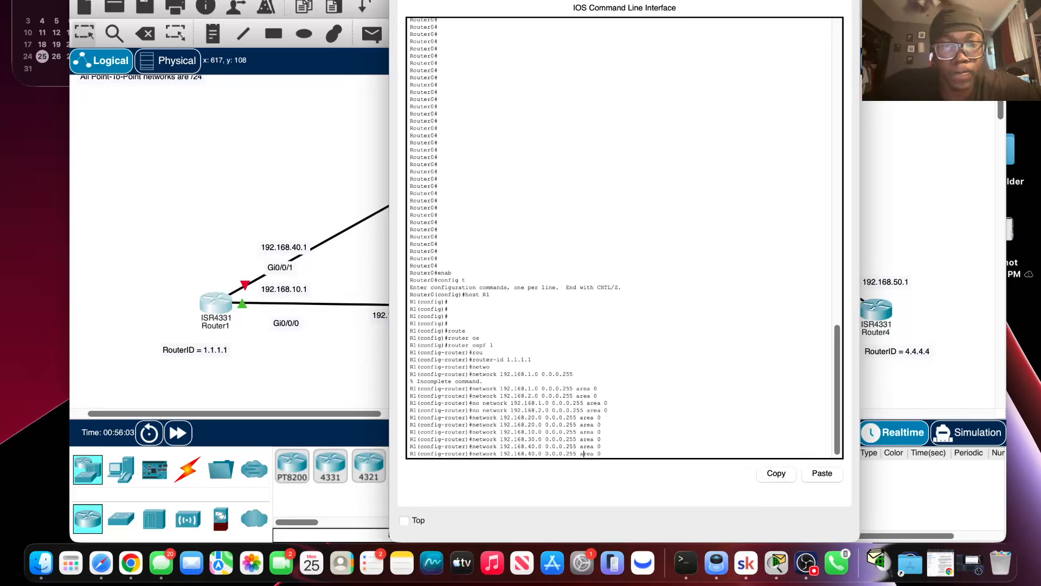
key("Left")
key("Left")
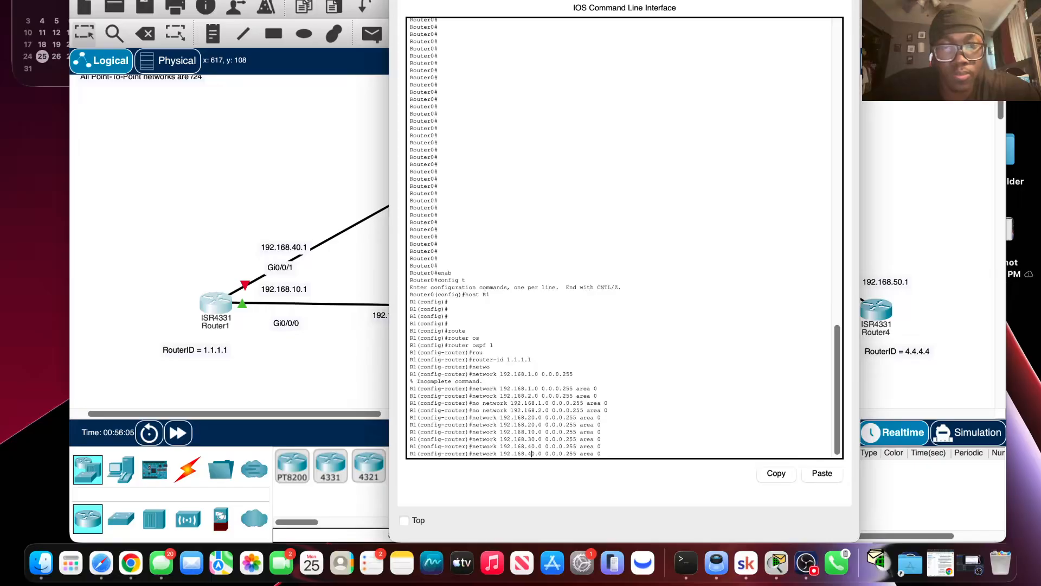
key("BackSpace")
type("5")
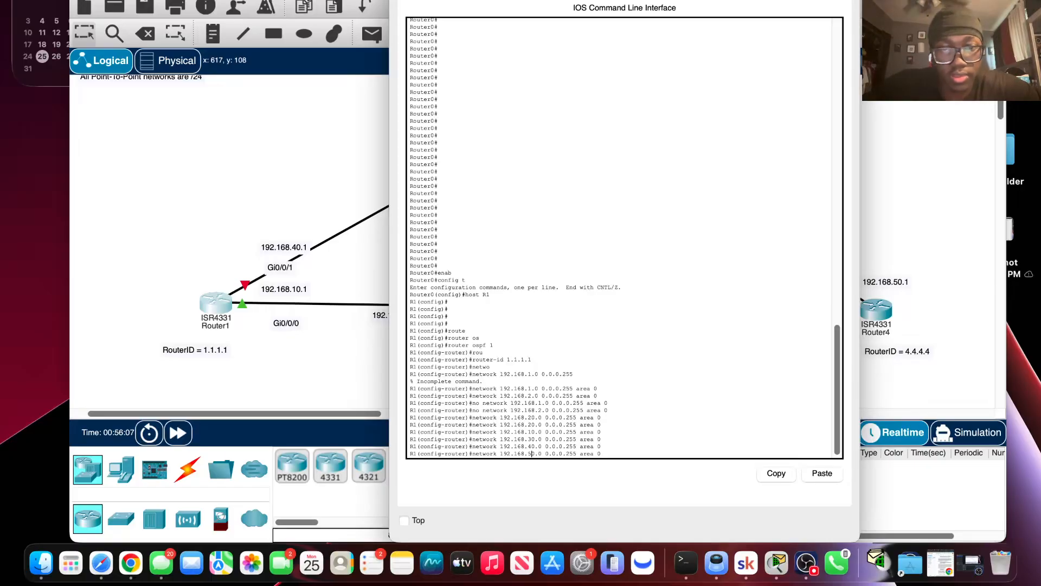
key("Return")
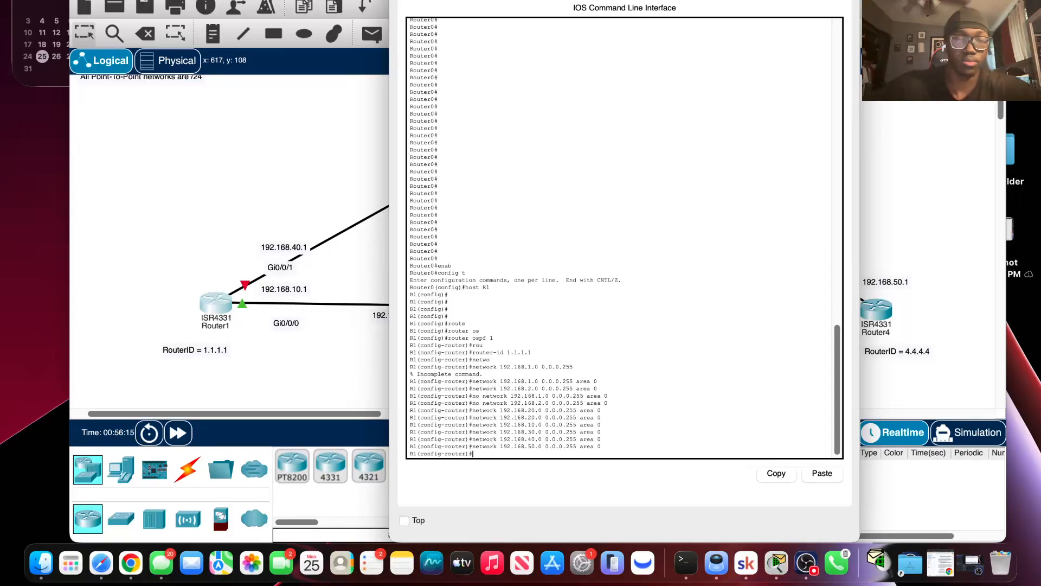
Step: Leave OSPF router configuration mode on R1 and try to display the OSPF settings with do show router ospf
type("t")
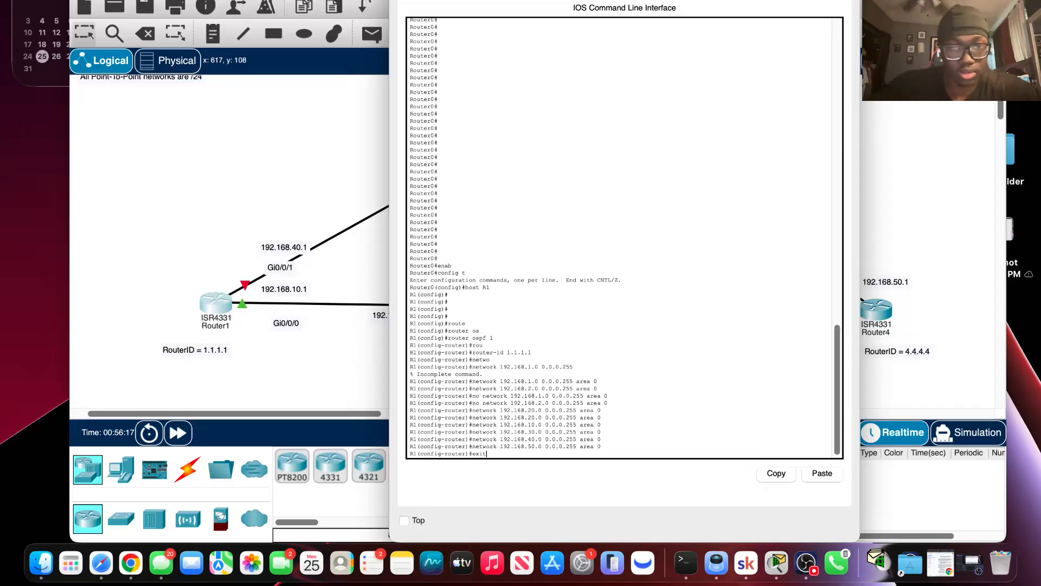
key("Return")
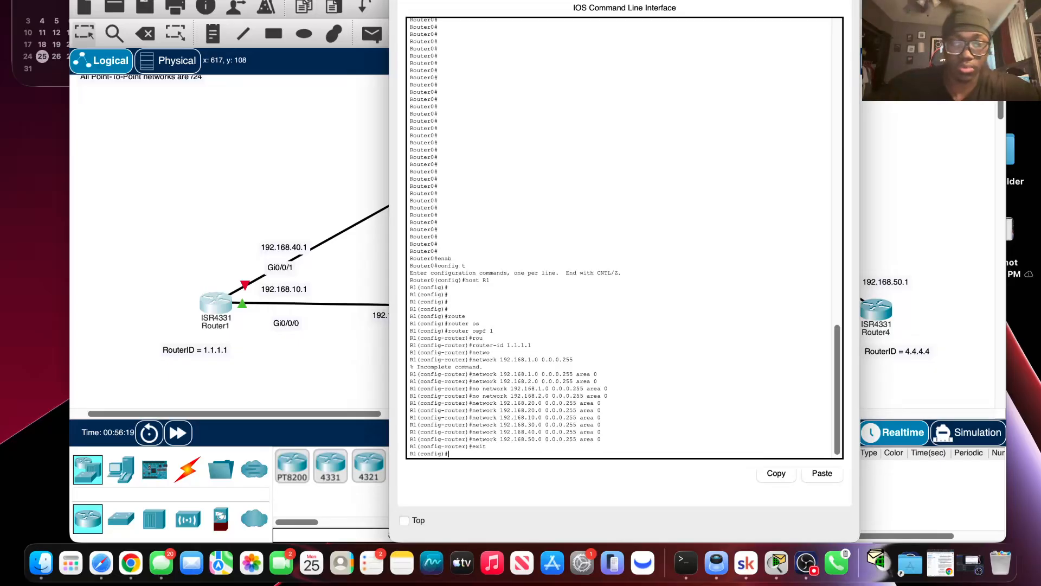
type("do sho")
key("Tab")
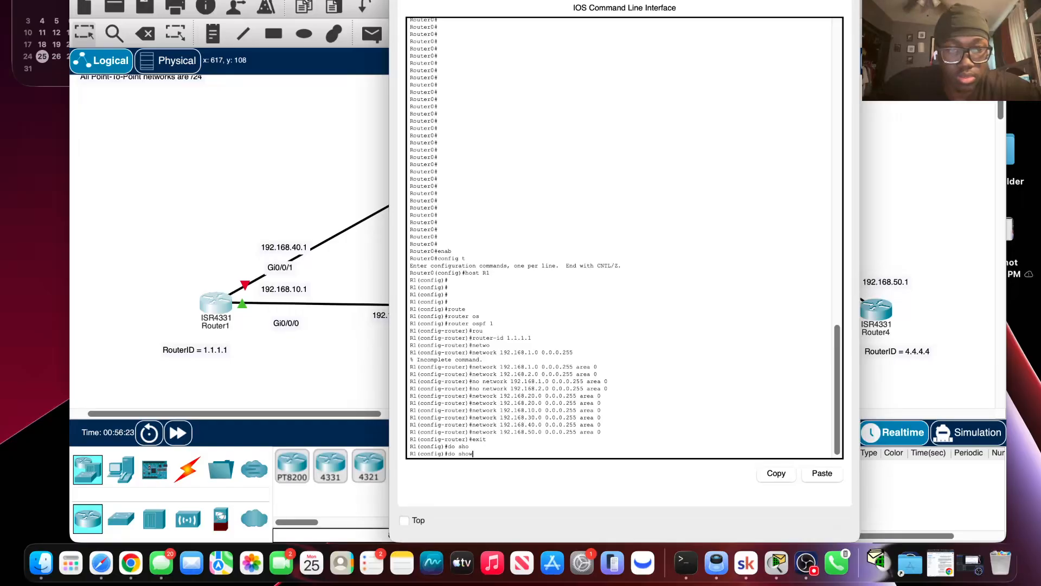
type("w rout")
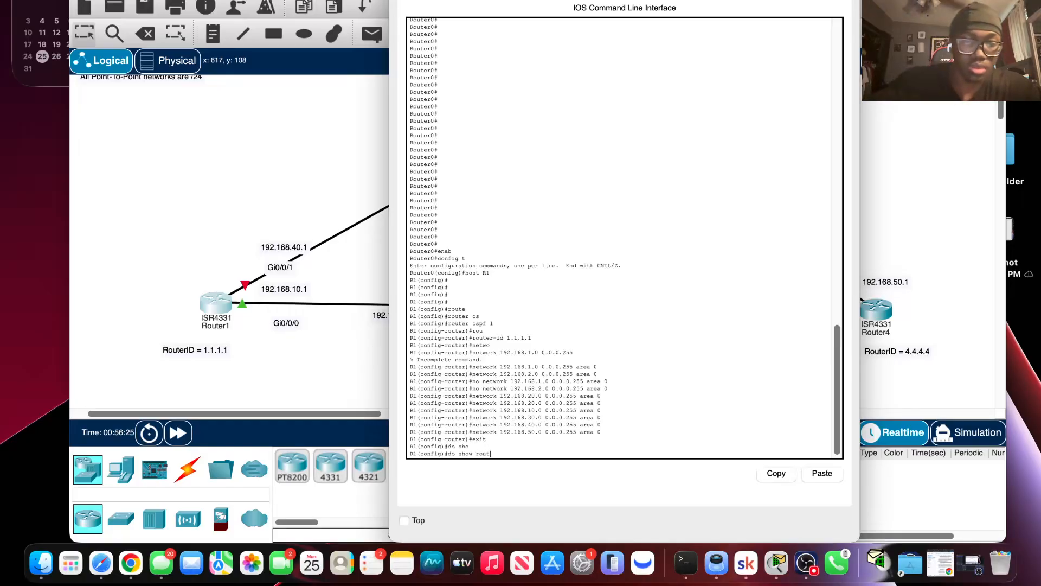
type("er ospf")
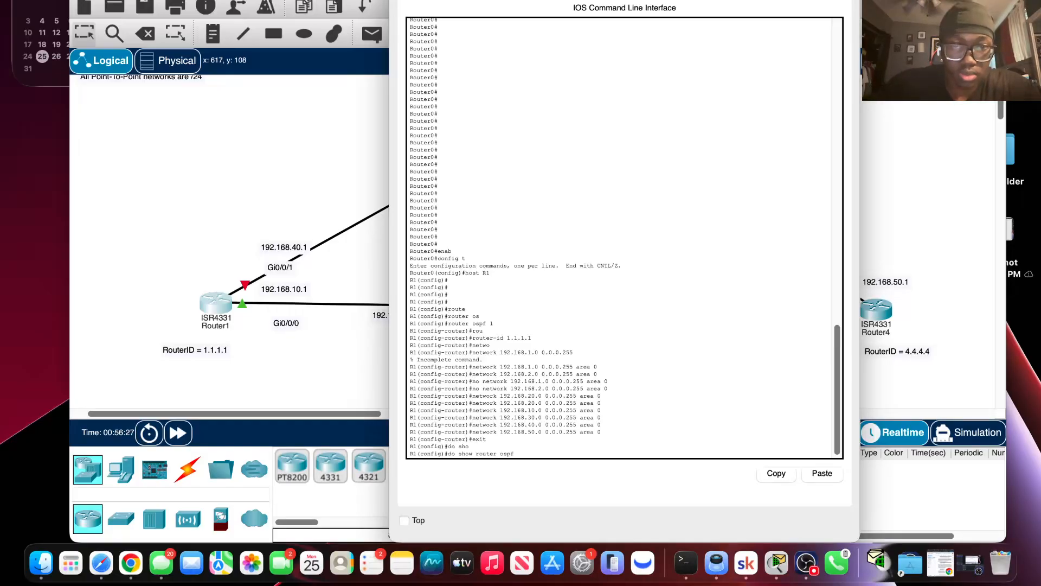
key("Return")
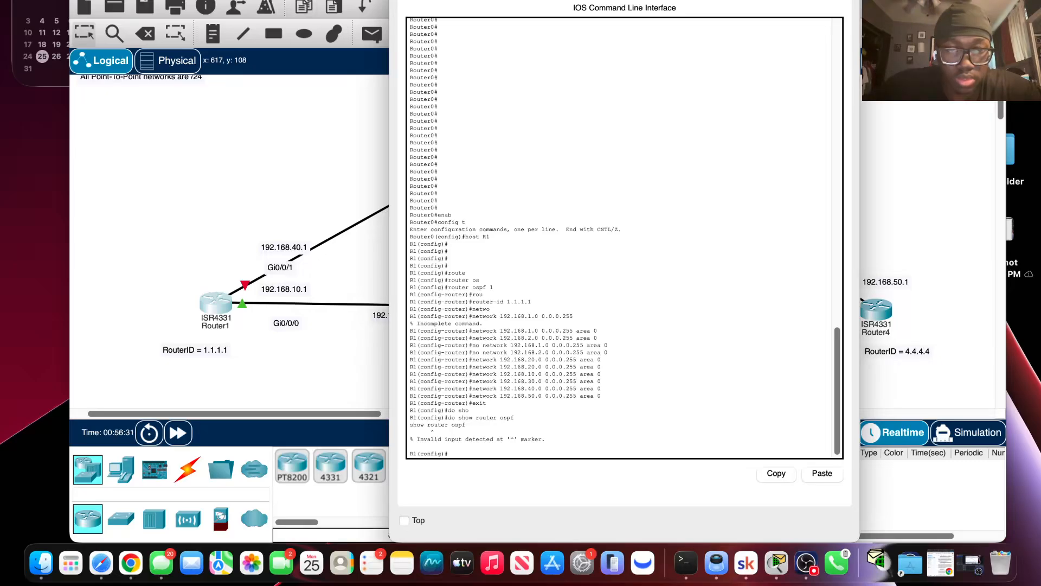
Step: Exit global configuration mode to return R1 to privileged EXEC mode
key("Up")
key("Up")
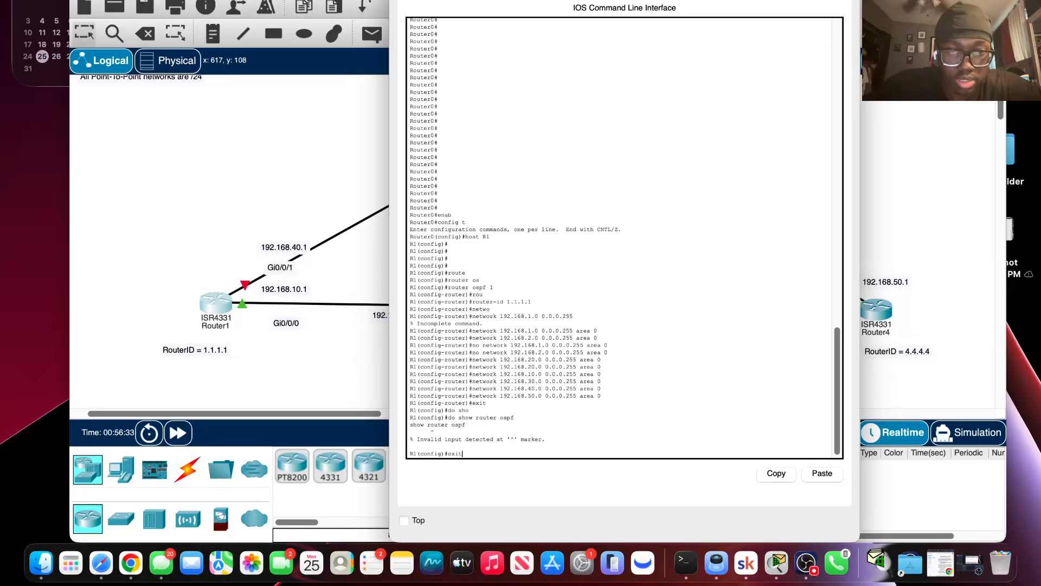
key("Return")
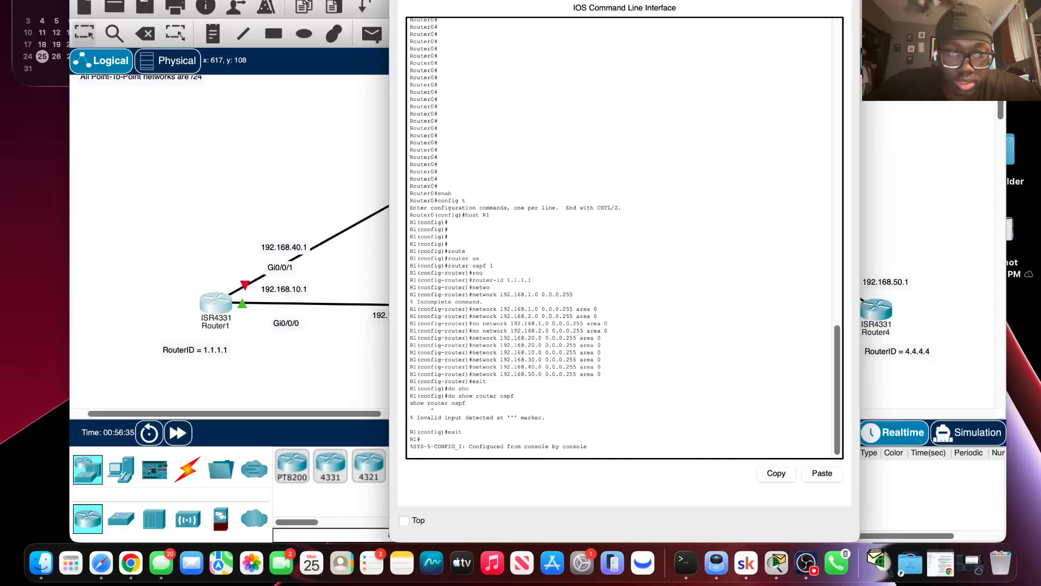
key("Return")
key("Return")
key("Return")
Step: List the available show commands on R1 and read through to the end of the list
type("sh")
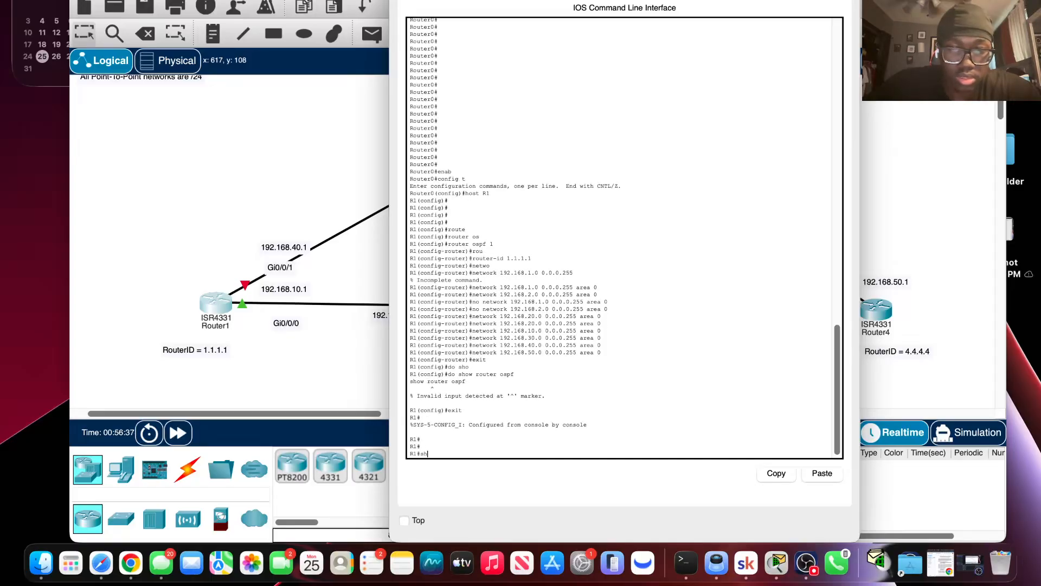
type("ow")
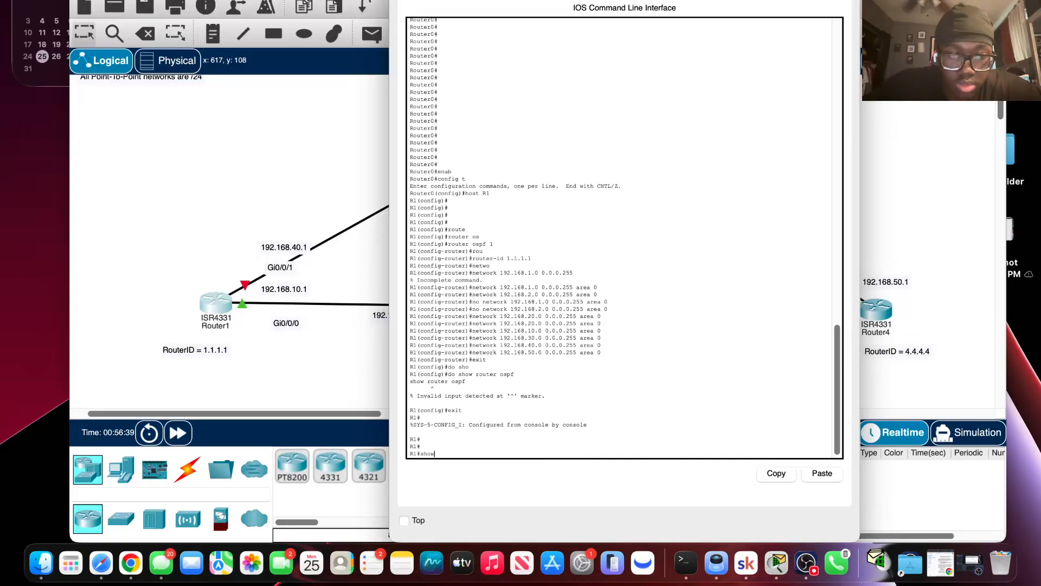
type(" os")
key("Tab")
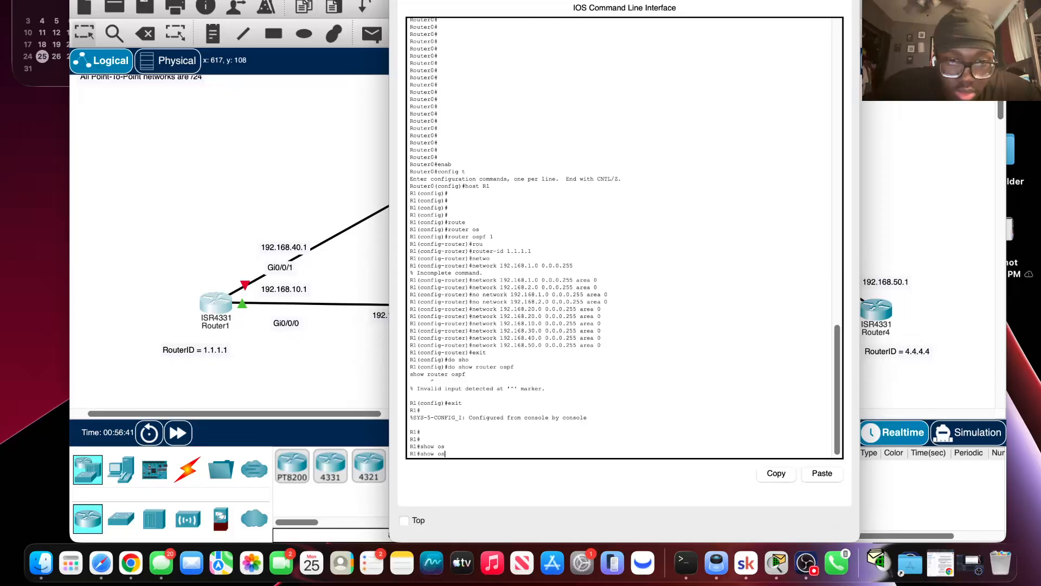
key("BackSpace")
key("BackSpace")
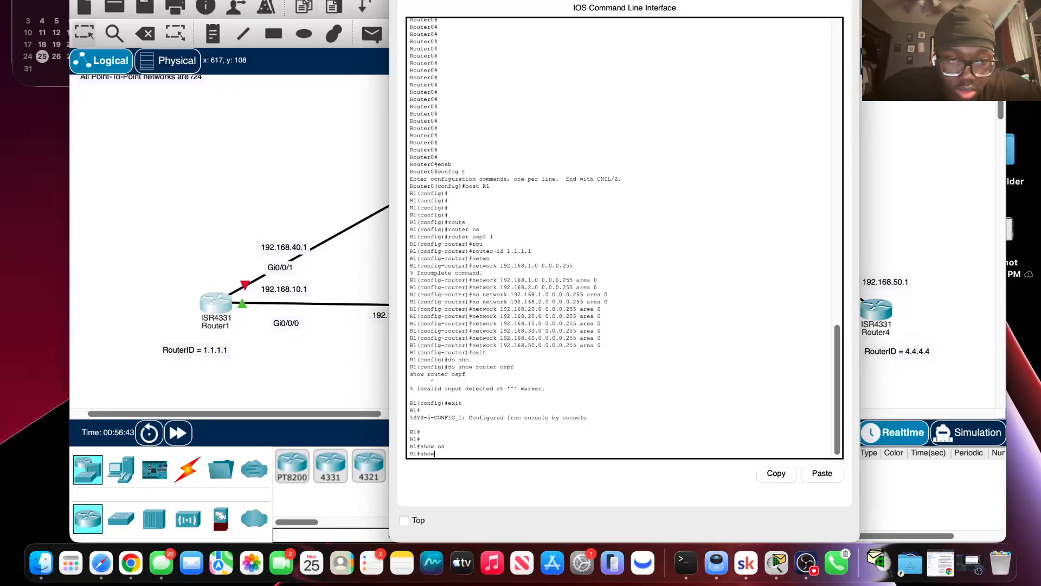
type("?")
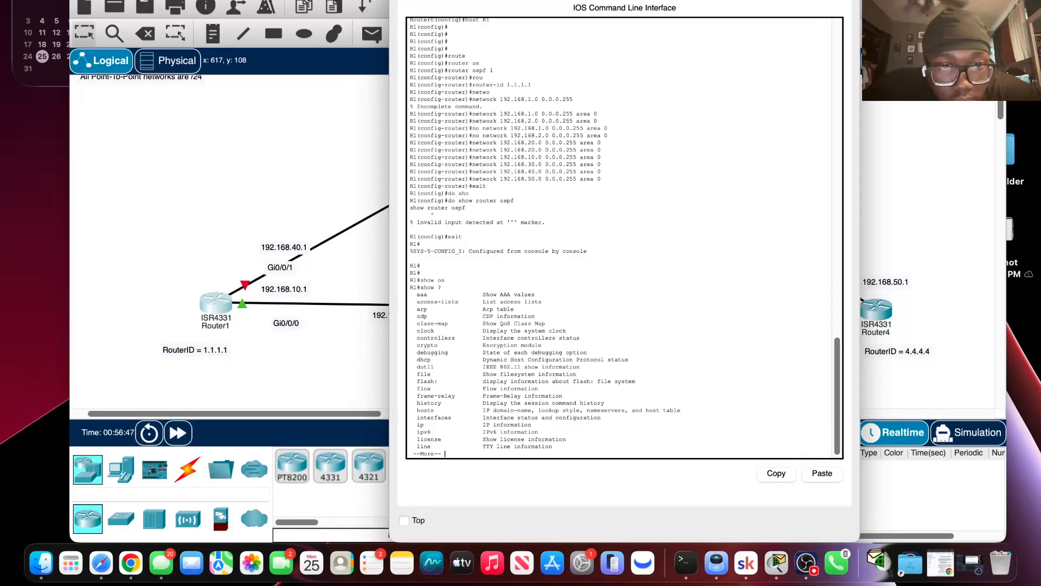
key("space")
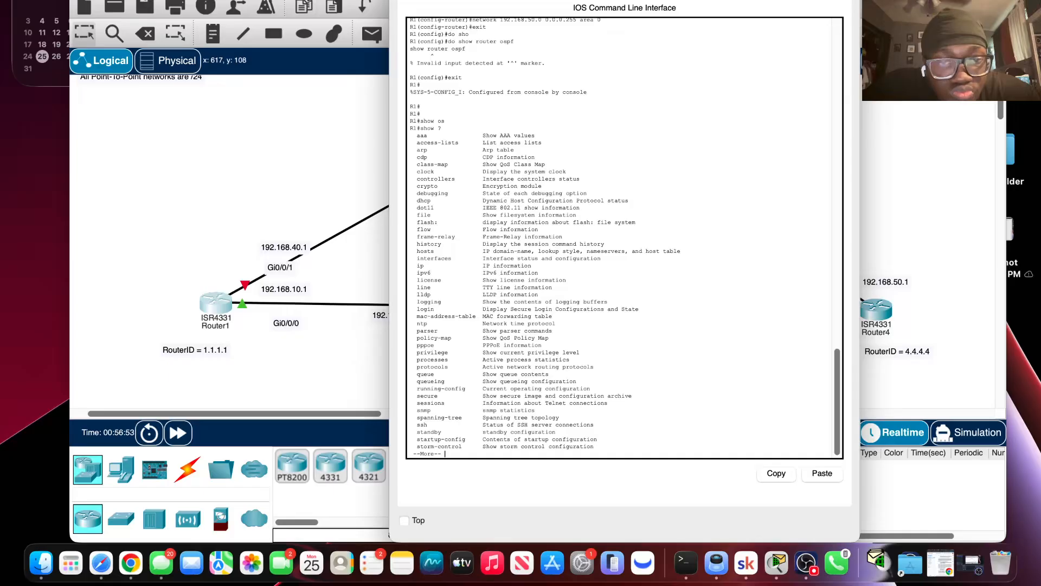
key("space")
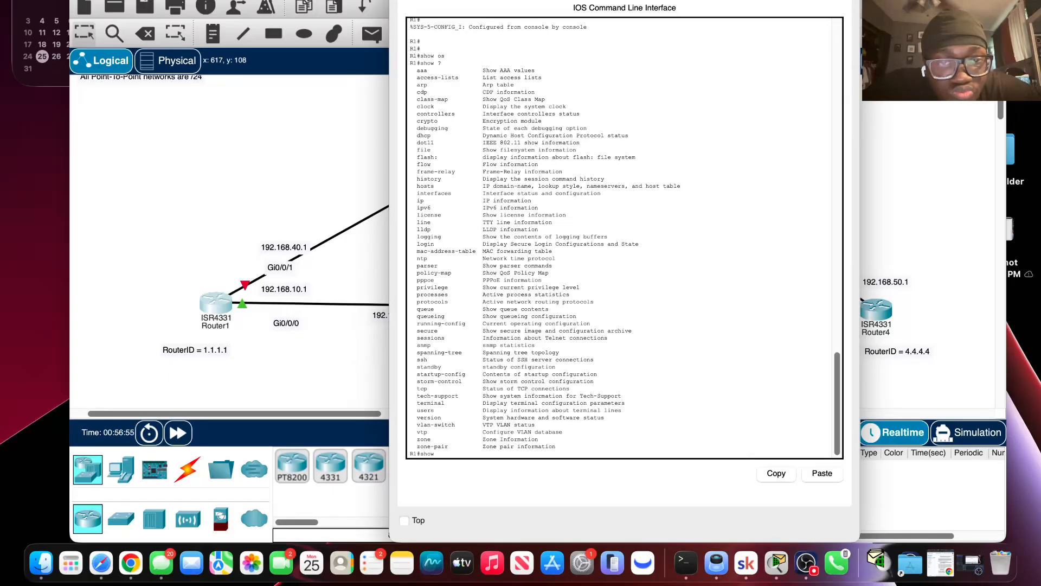
Step: Display R1's IP routing table to check its connected and static routes
key("BackSpace")
key("BackSpace")
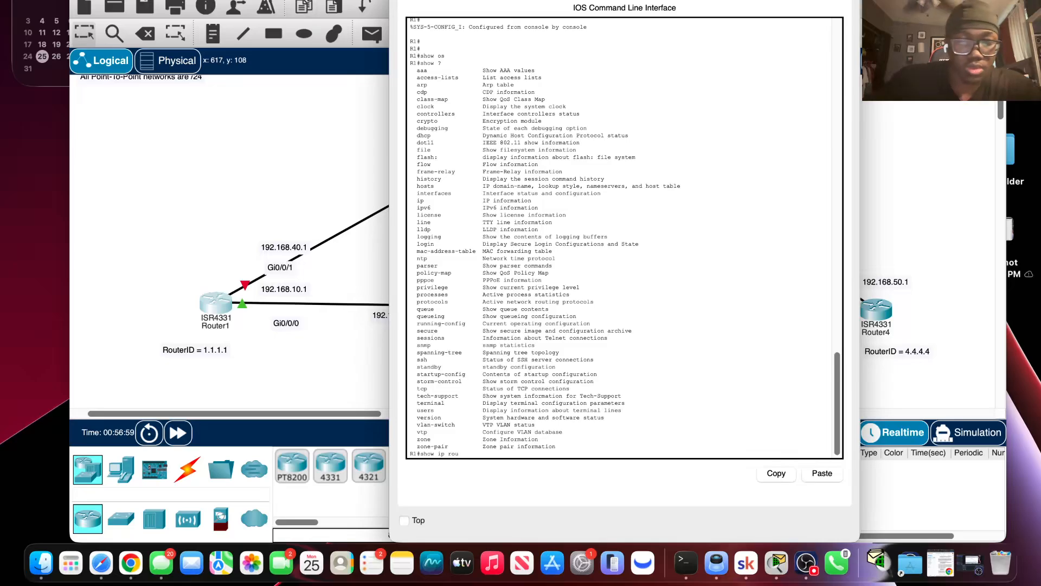
type("ip rout")
key("Return")
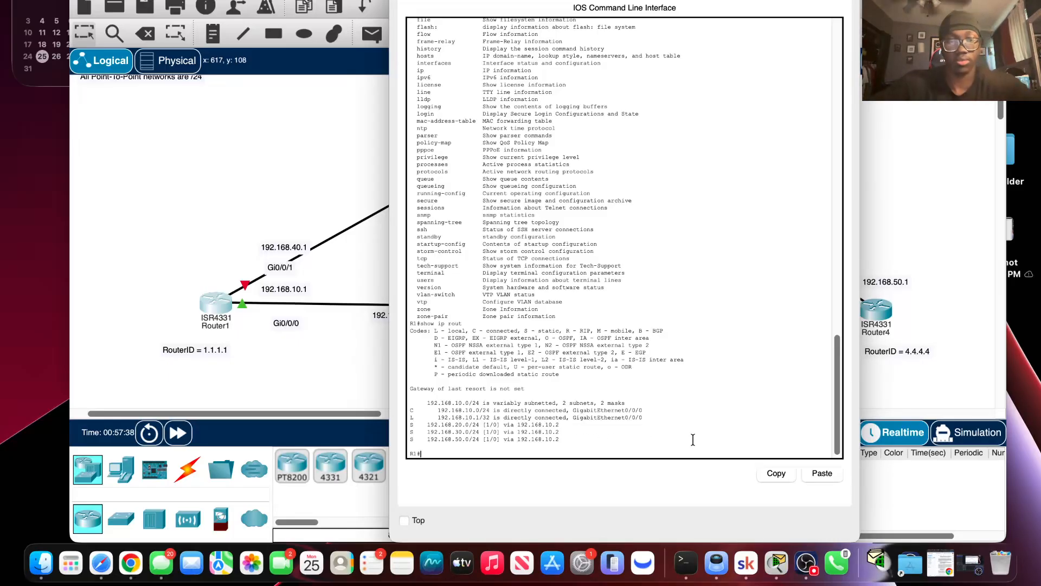
key("Return")
key("Return")
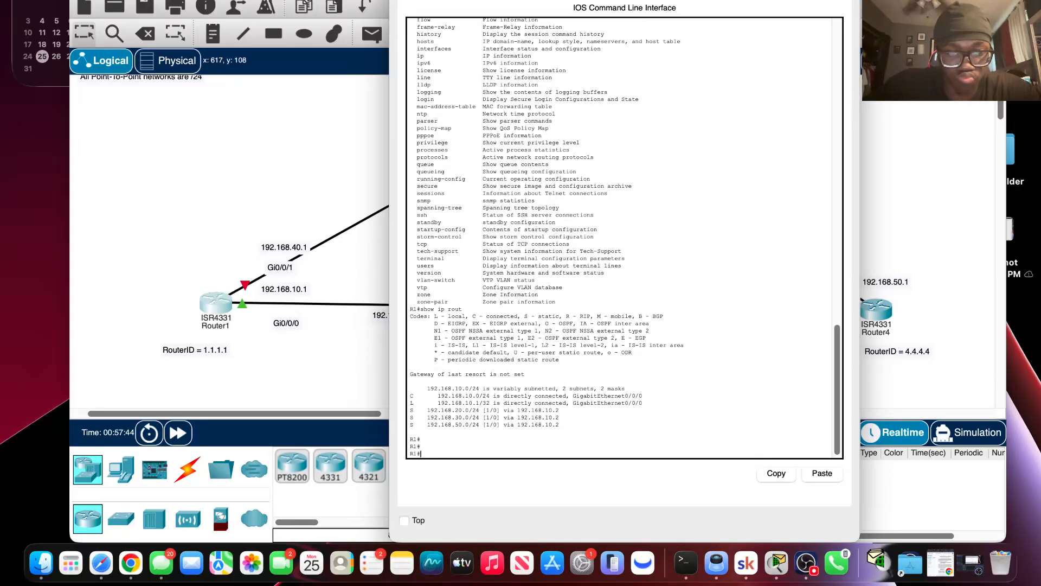
Step: Enter global configuration mode on R1
type("confi")
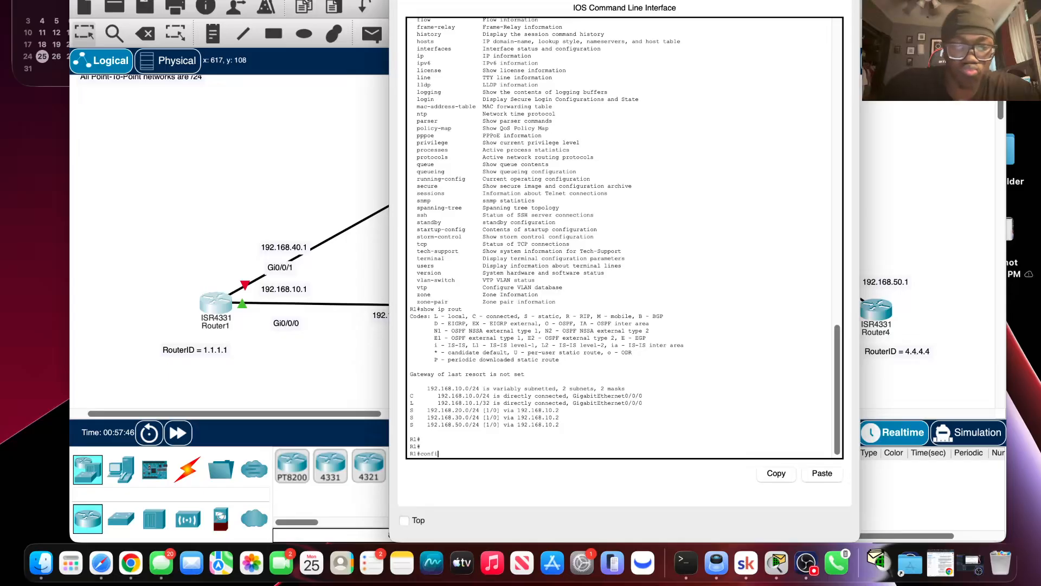
type(" t")
key("Return")
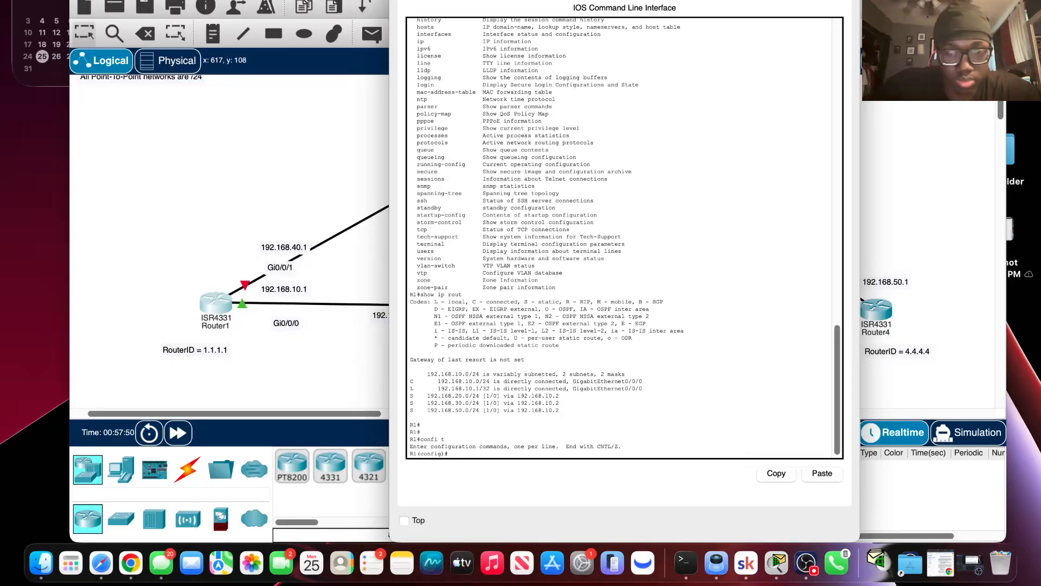
Step: Try to remove a static route on R1 with no ip route 192.168.10.2 255.255.255.0 192.168.20.0
type("no i")
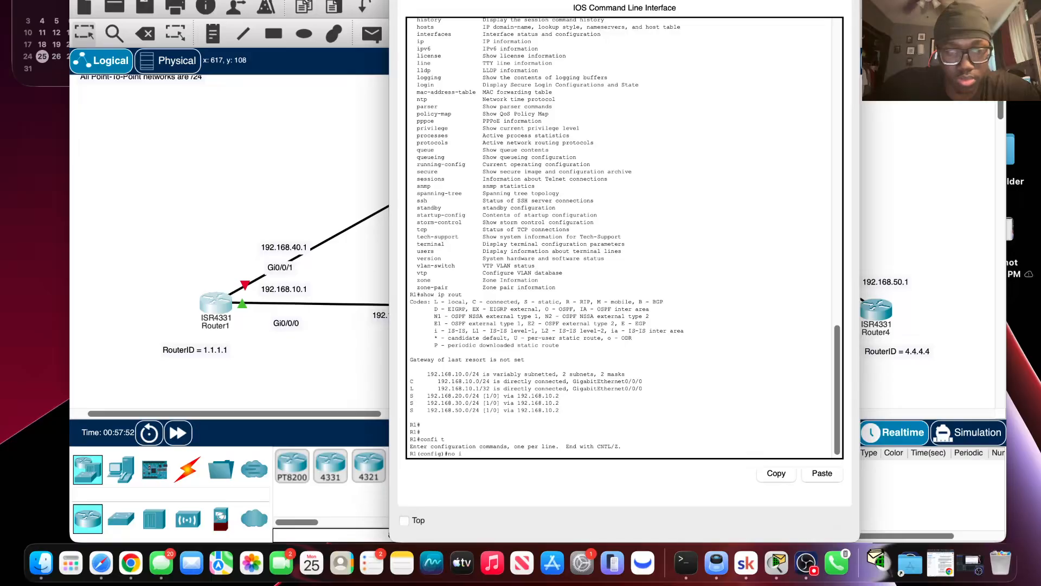
type("p ro")
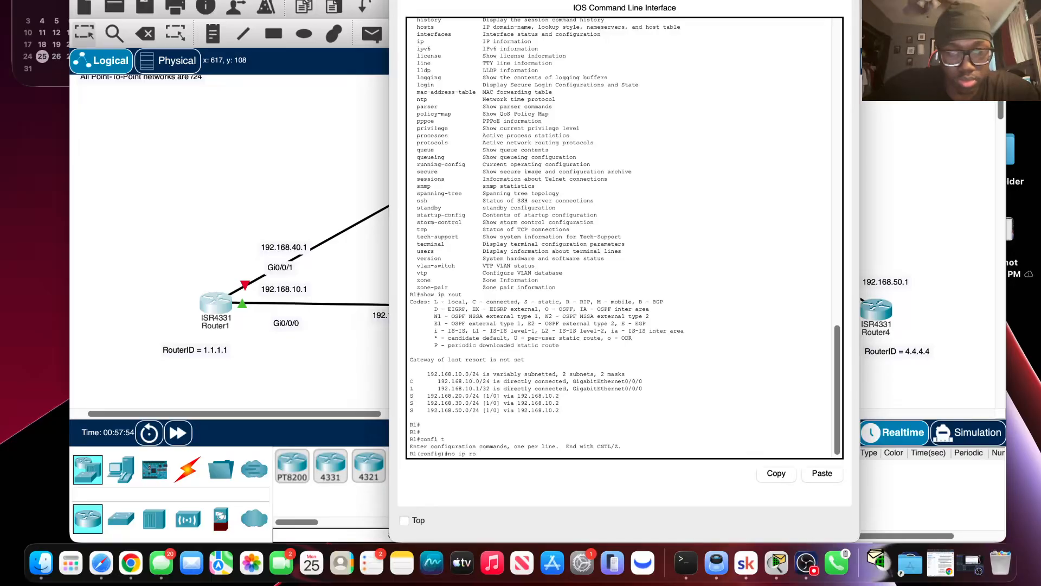
type("u")
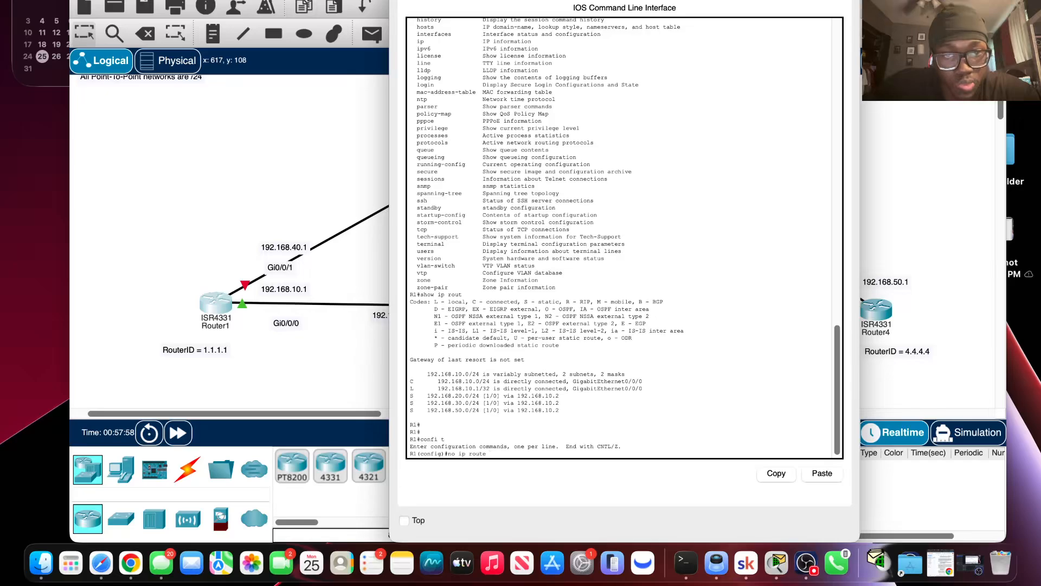
type("te ")
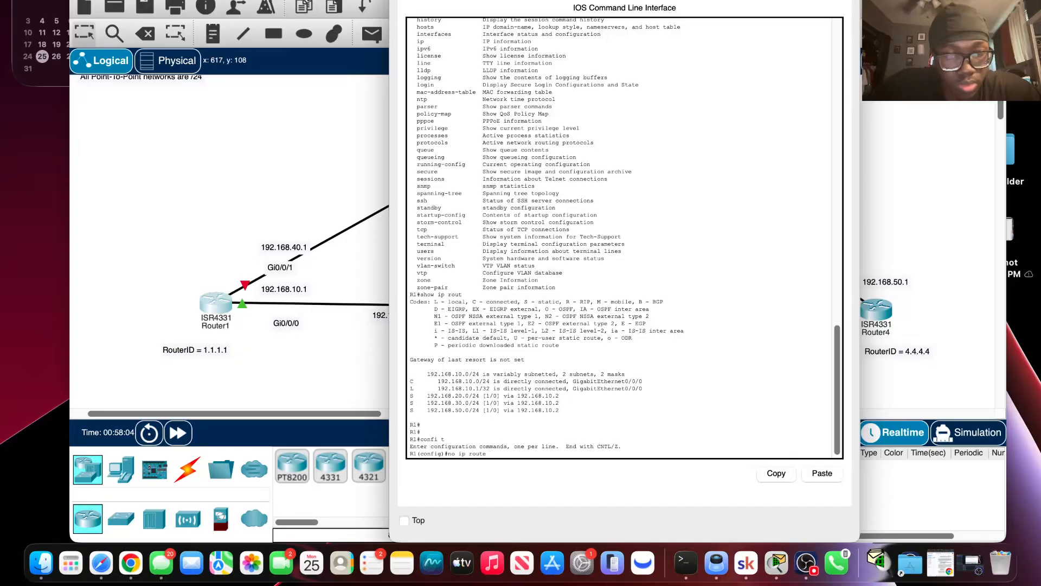
type("192.168")
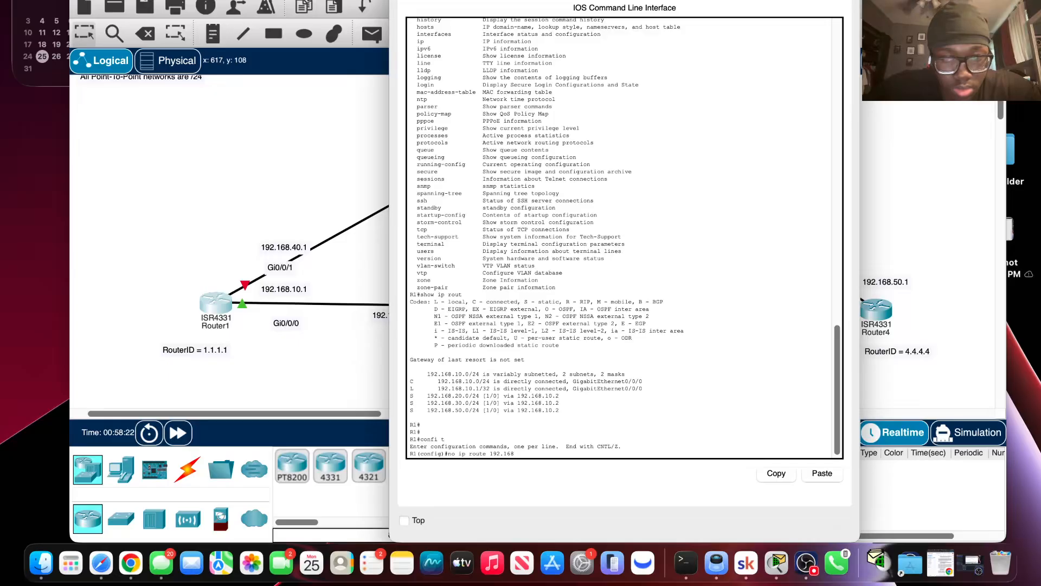
type(".10.2")
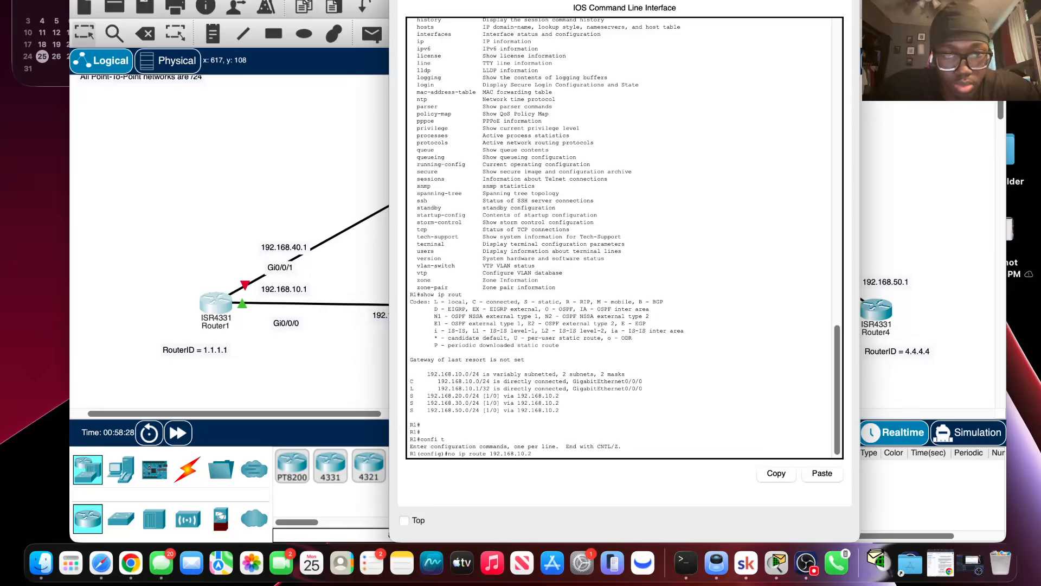
type("2")
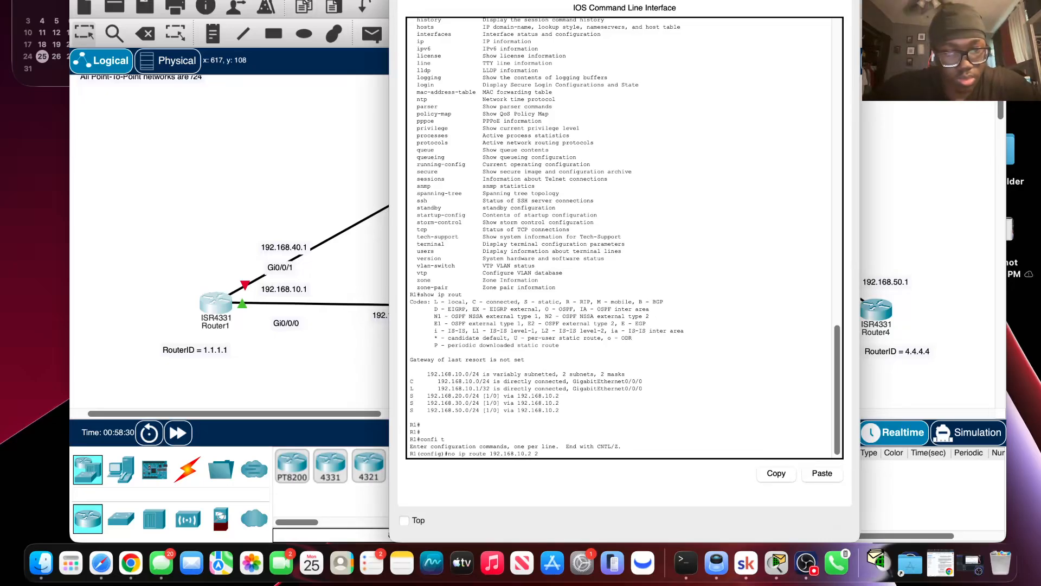
type("55.255.")
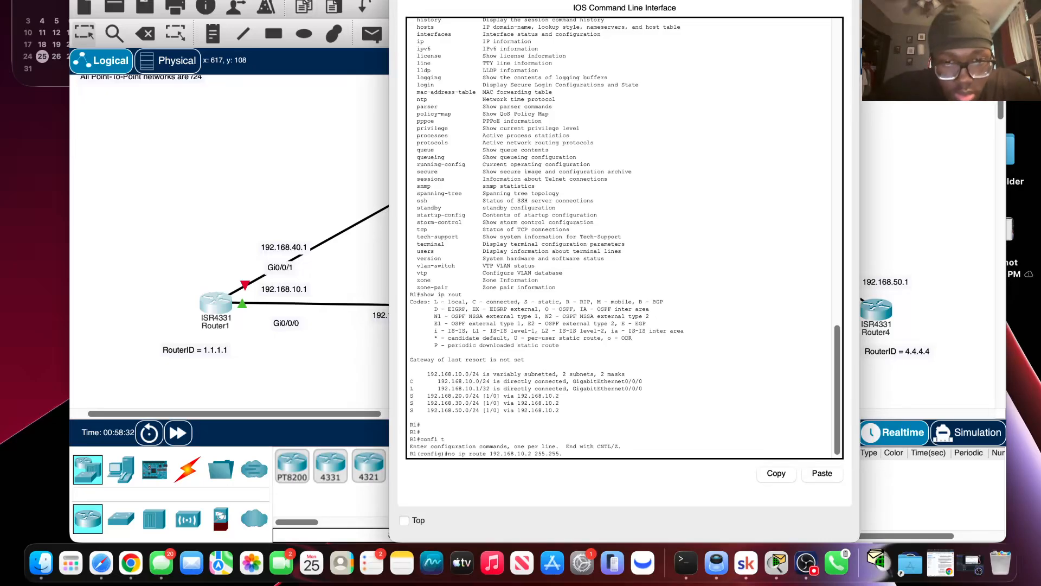
type("255.")
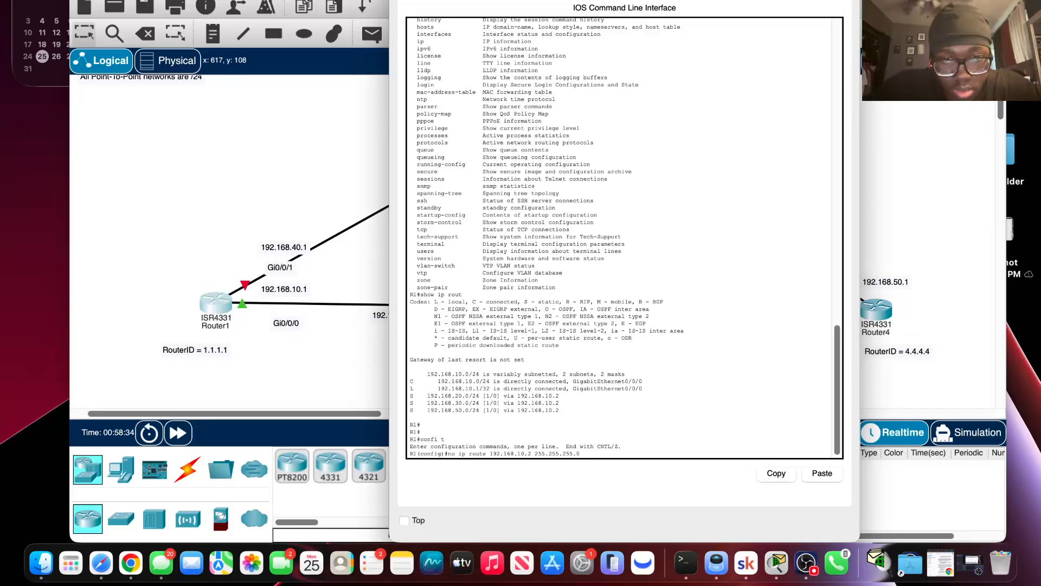
type("0 19")
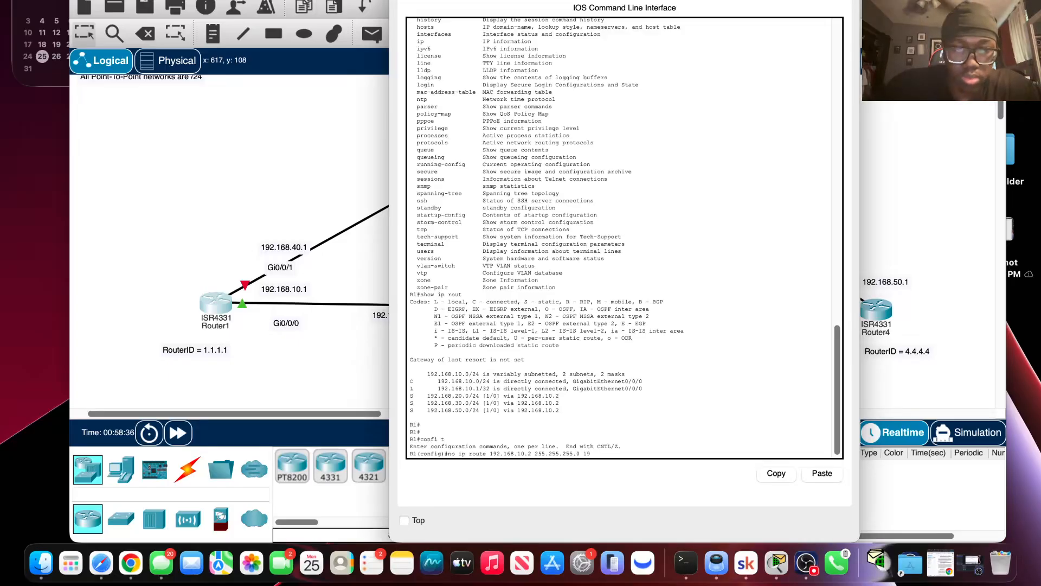
type("2.168.10")
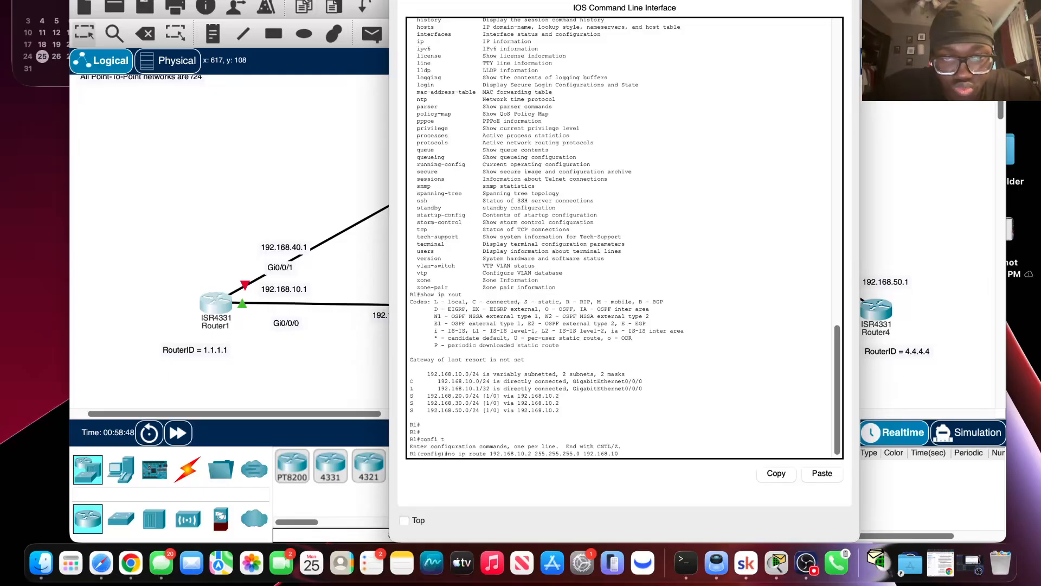
key("BackSpace")
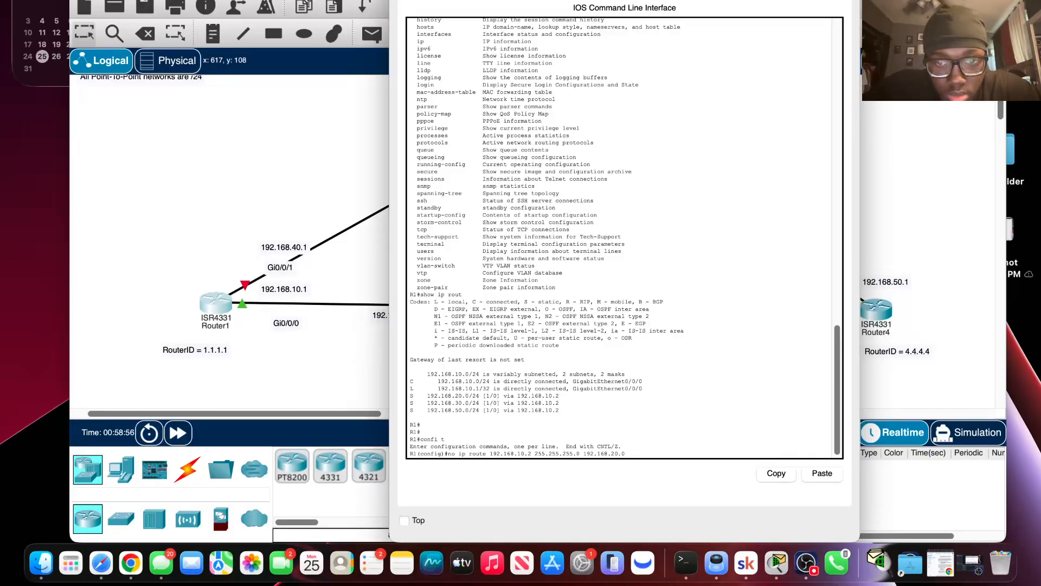
key("Return")
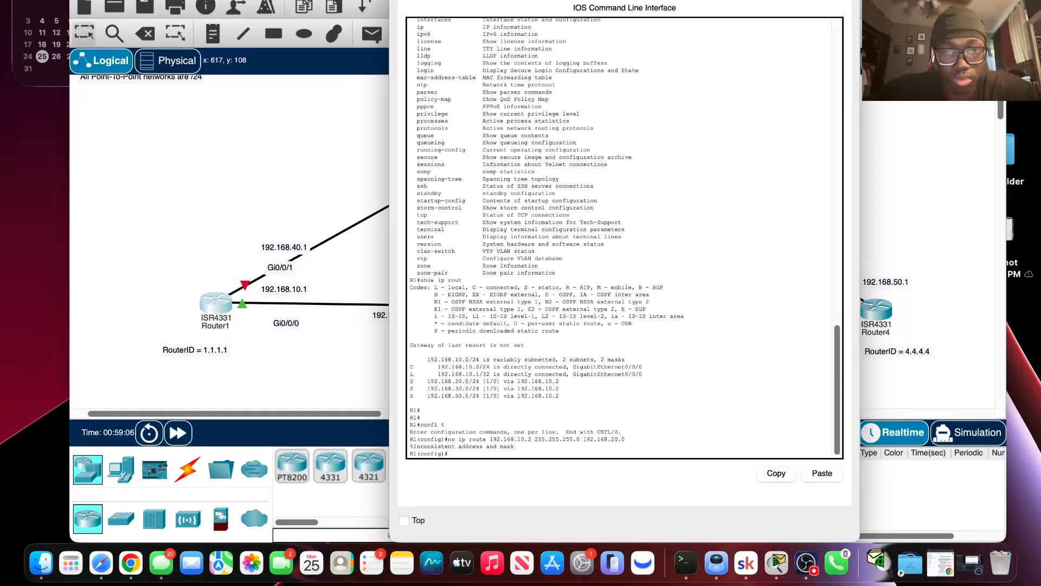
Step: Remove R1's static route to 192.168.20.0 255.255.255.0 via next hop 192.168.10.2 by correcting the previous no ip route command
key("Up")
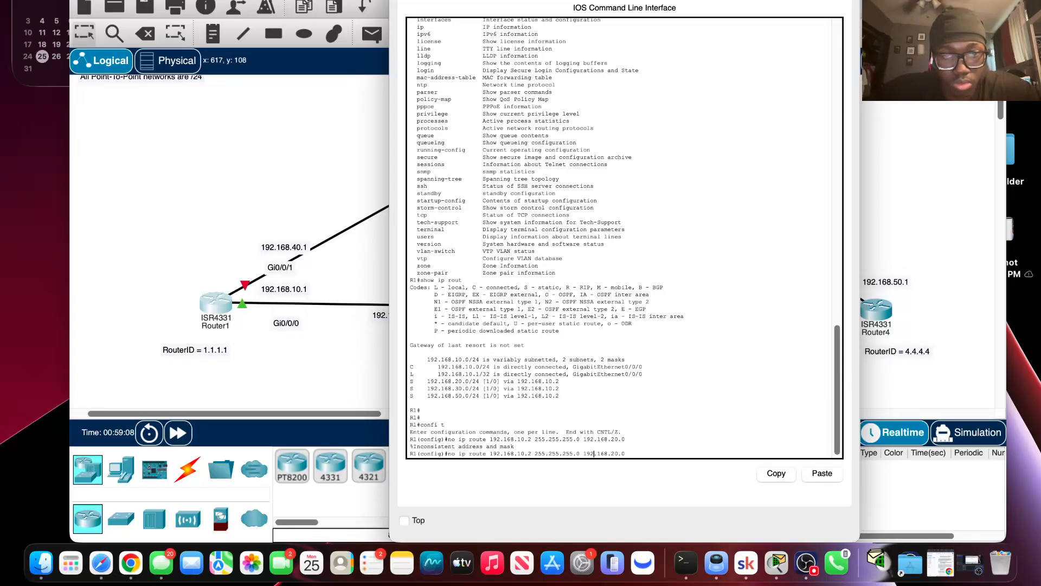
key("Left")
key("Left")
key("Left")
key("Left")
key("Left")
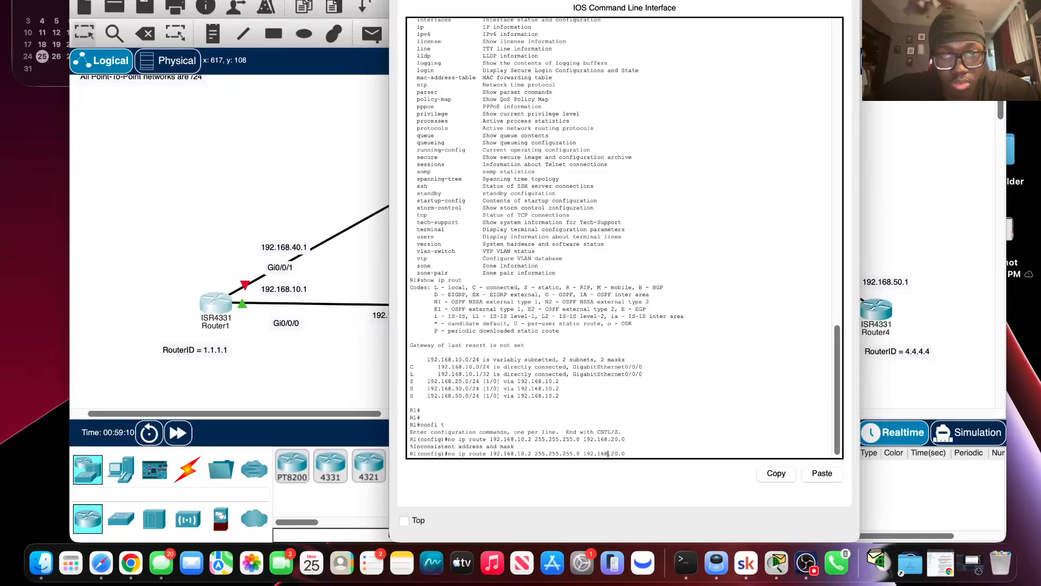
key("Left")
key("Left")
key("Left")
key("Left")
key("Left")
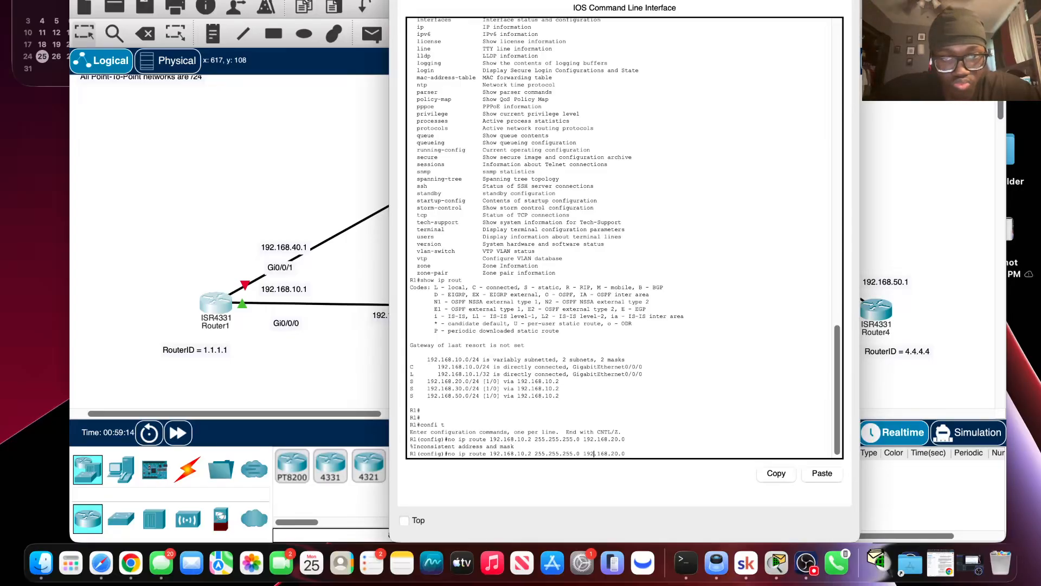
key("BackSpace")
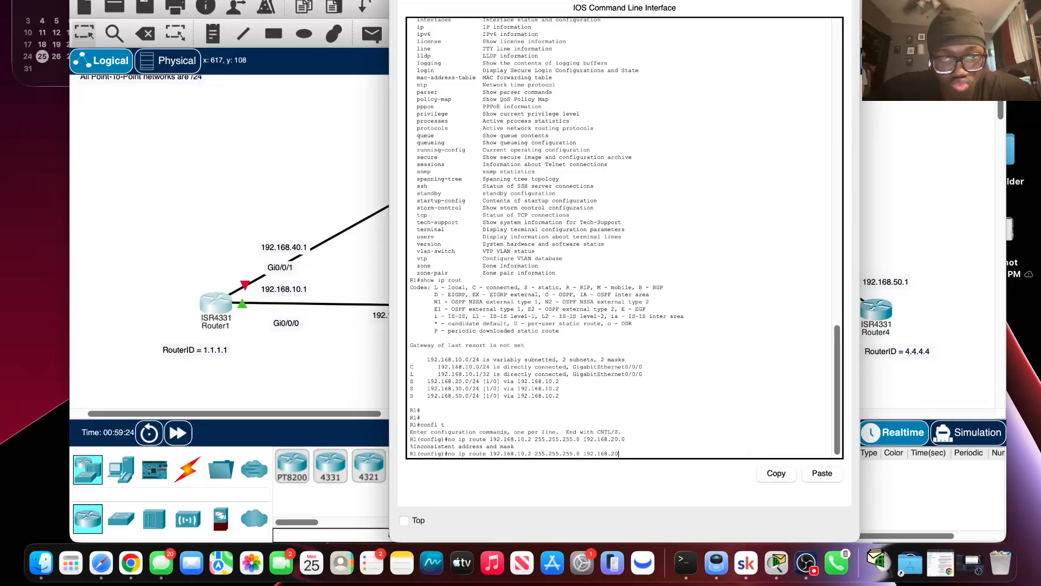
key("BackSpace")
key("BackSpace")
key("BackSpace")
key("BackSpace")
key("BackSpace")
key("BackSpace")
key("BackSpace")
key("BackSpace")
key("BackSpace")
key("BackSpace")
key("BackSpace")
key("BackSpace")
key("BackSpace")
key("BackSpace")
key("BackSpace")
key("BackSpace")
key("BackSpace")
key("BackSpace")
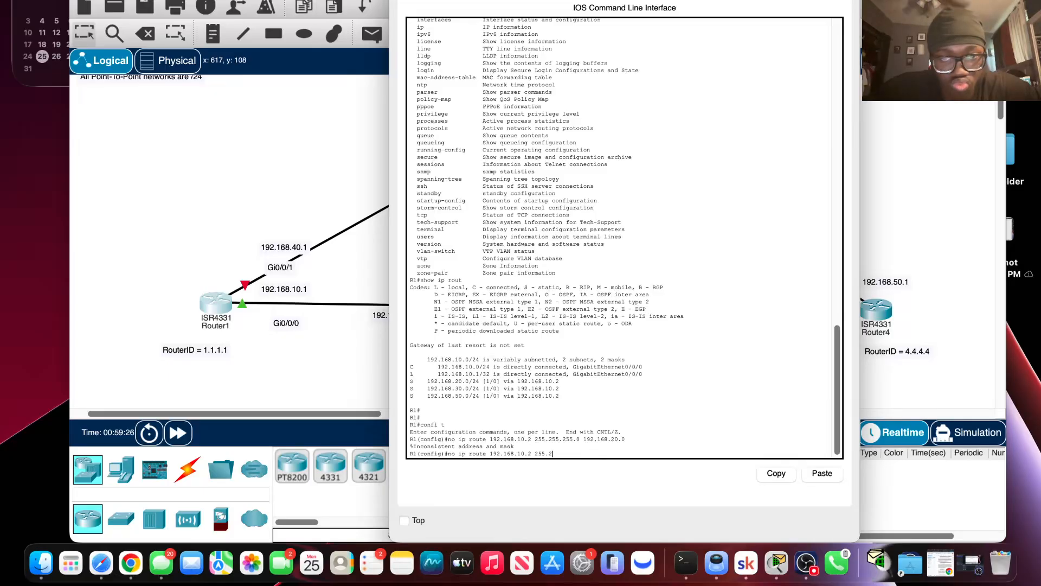
key("BackSpace")
key("BackSpace")
key("BackSpace")
key("BackSpace")
key("BackSpace")
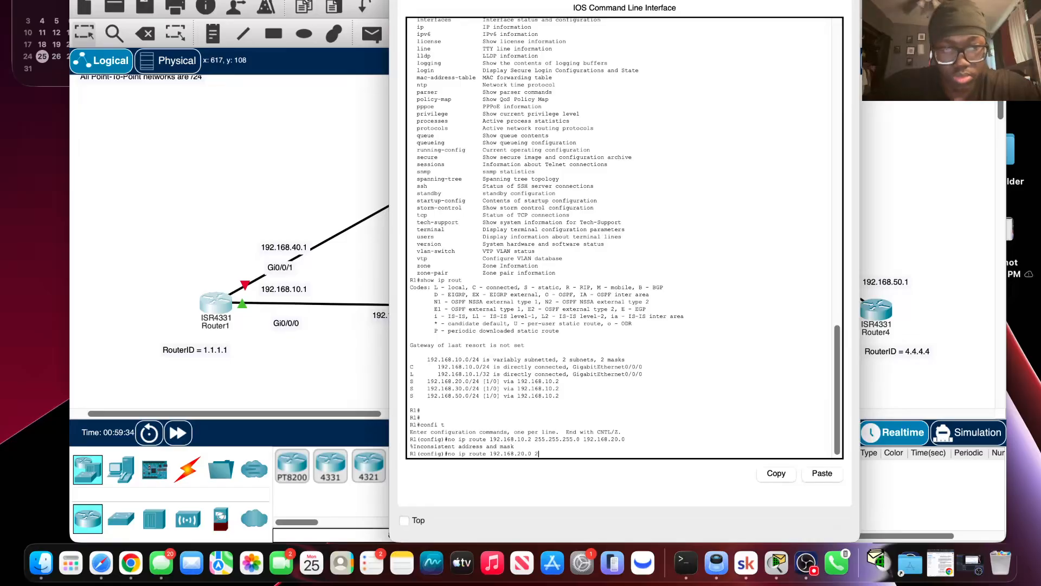
type(".20.0 255.255.")
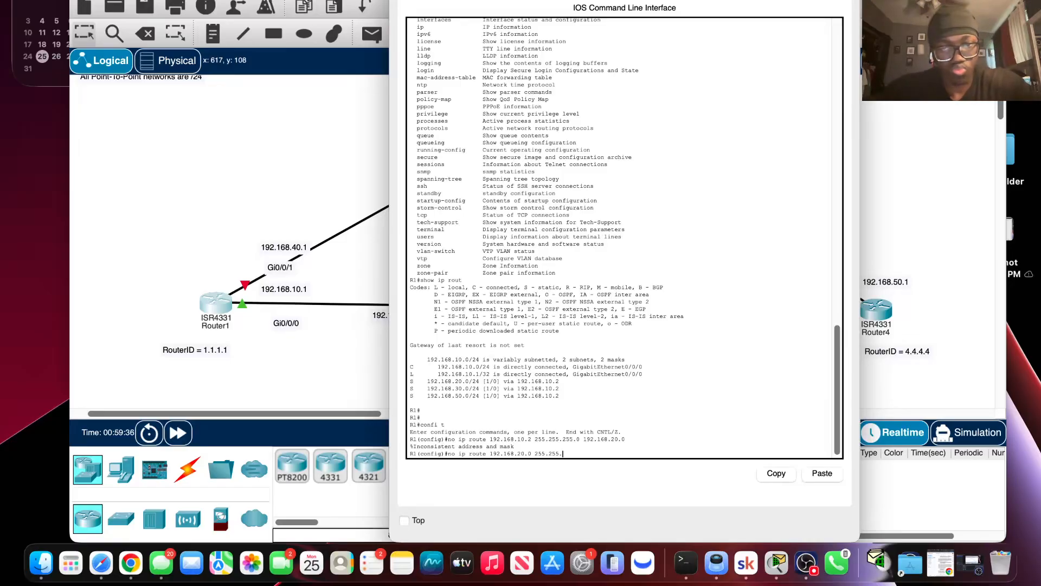
type("255.")
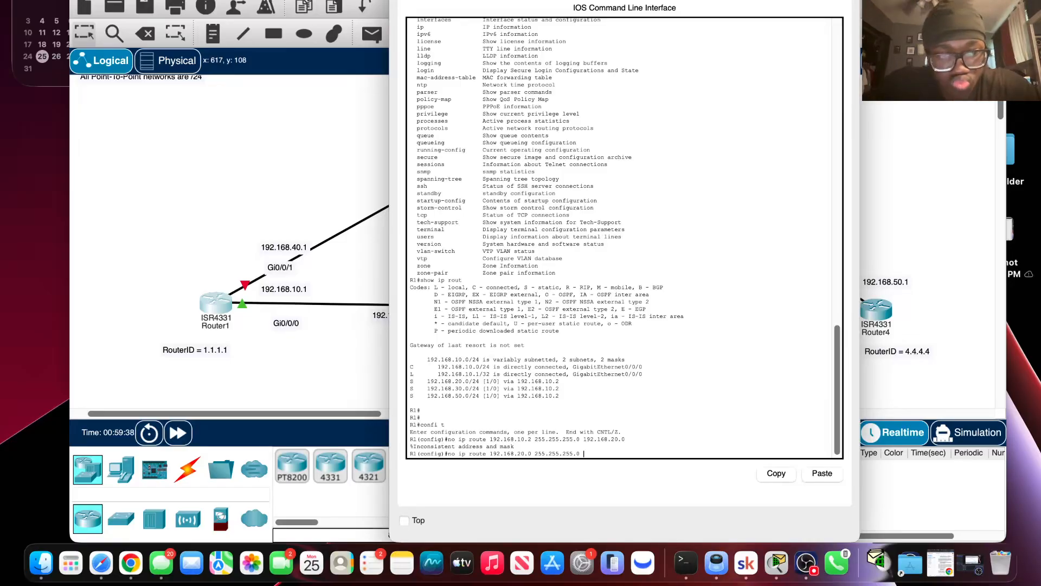
type("0 192.168")
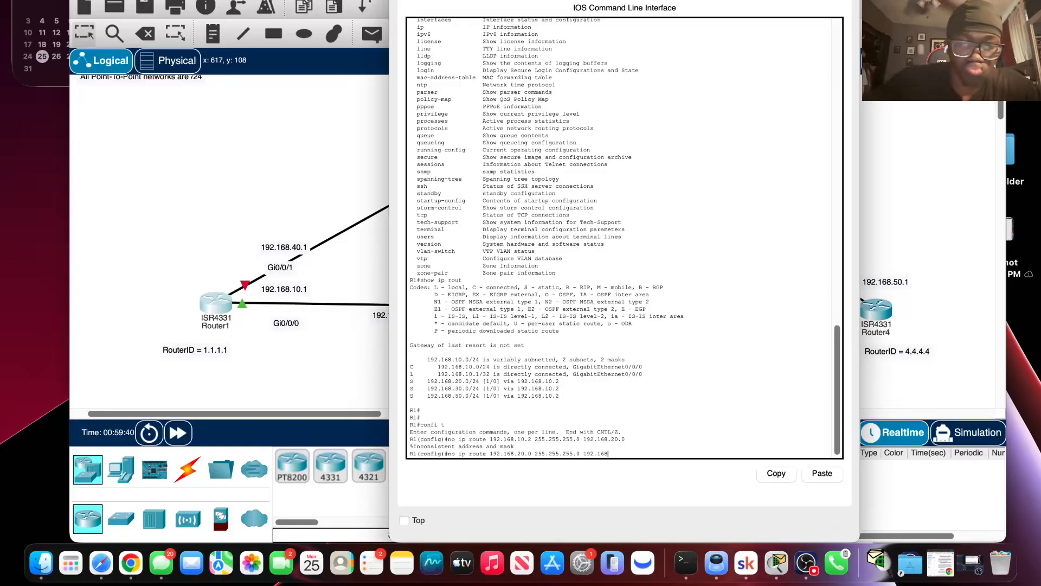
type(".10.2")
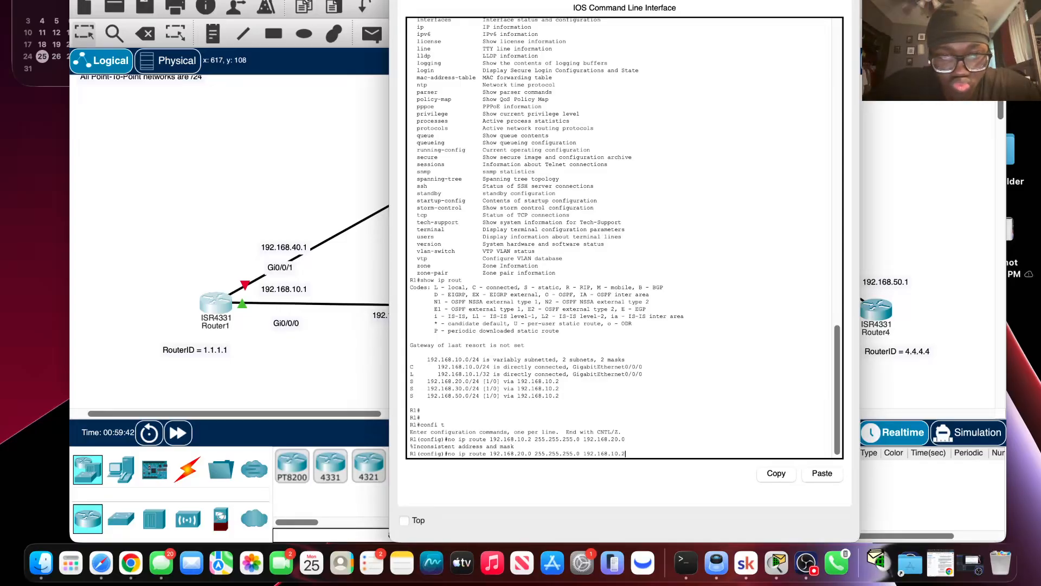
key("Return")
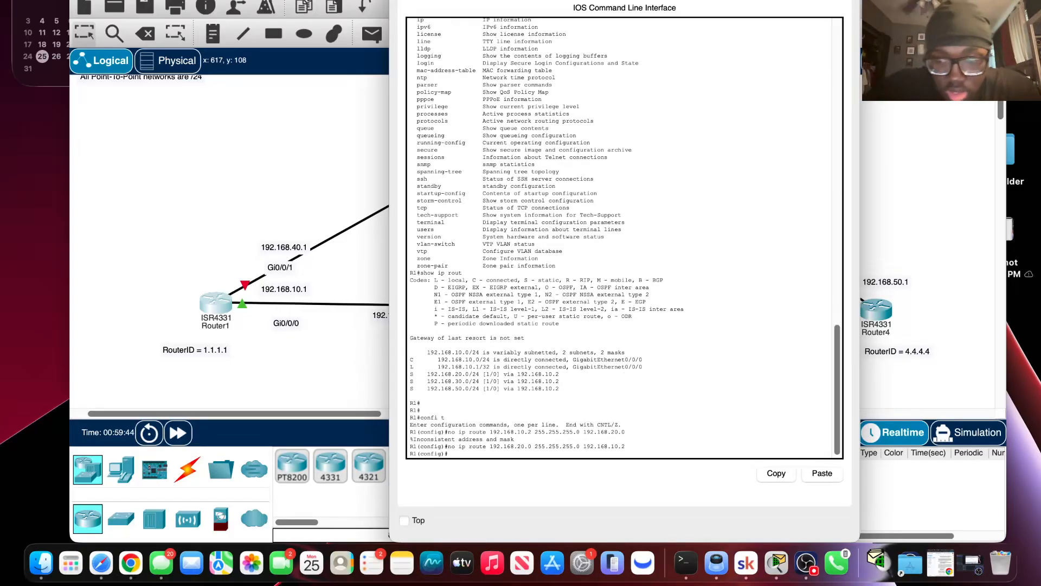
Step: Remove R1's static route to 192.168.30.0 255.255.255.0 via next hop 192.168.10.2
key("Up")
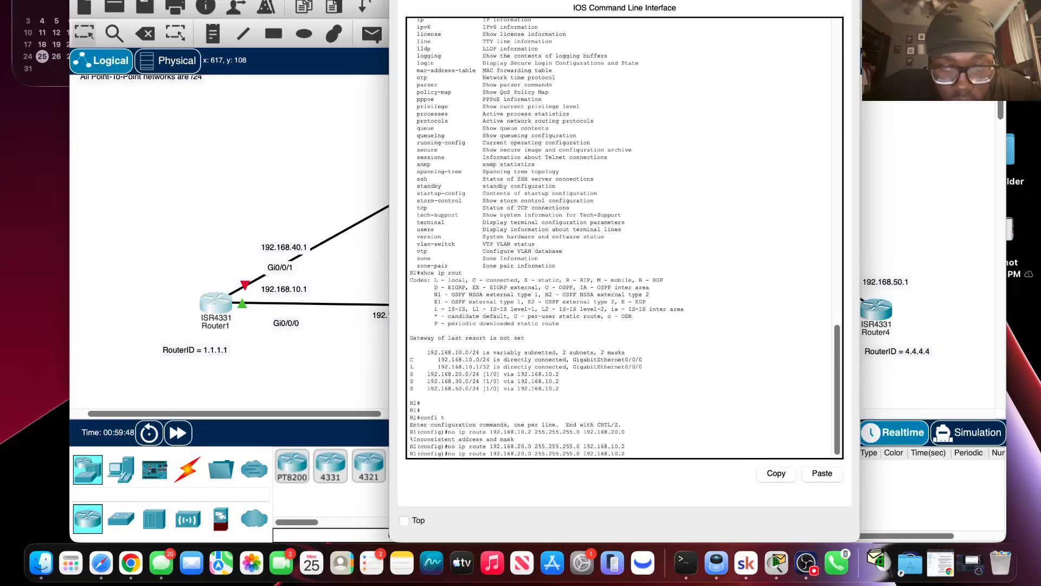
key("BackSpace")
type("3")
key("Return")
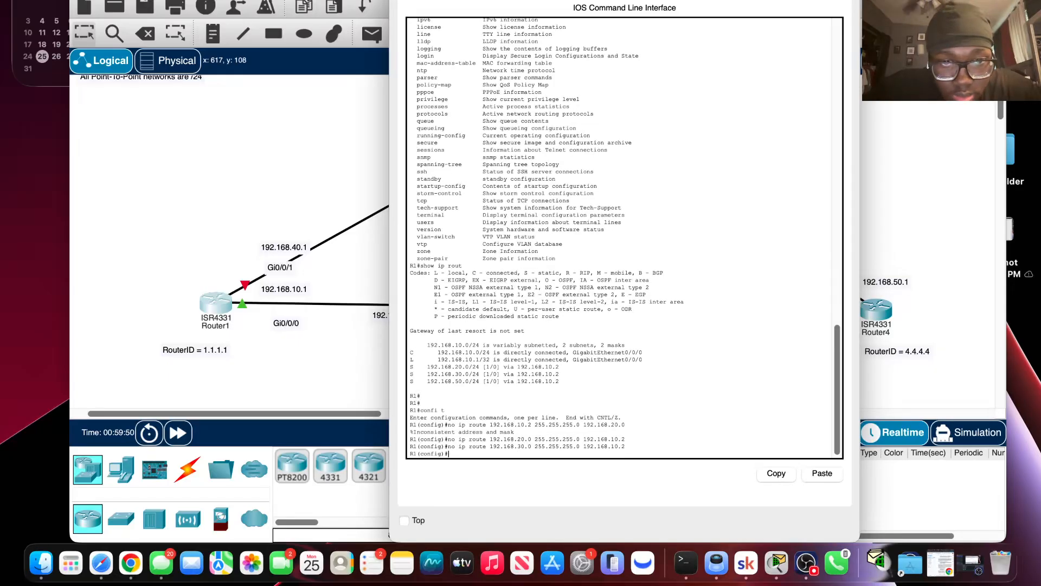
Step: Remove R1's static route to 192.168.50.0 255.255.255.0 via 192.168.10.2 and exit global configuration mode
key("Up")
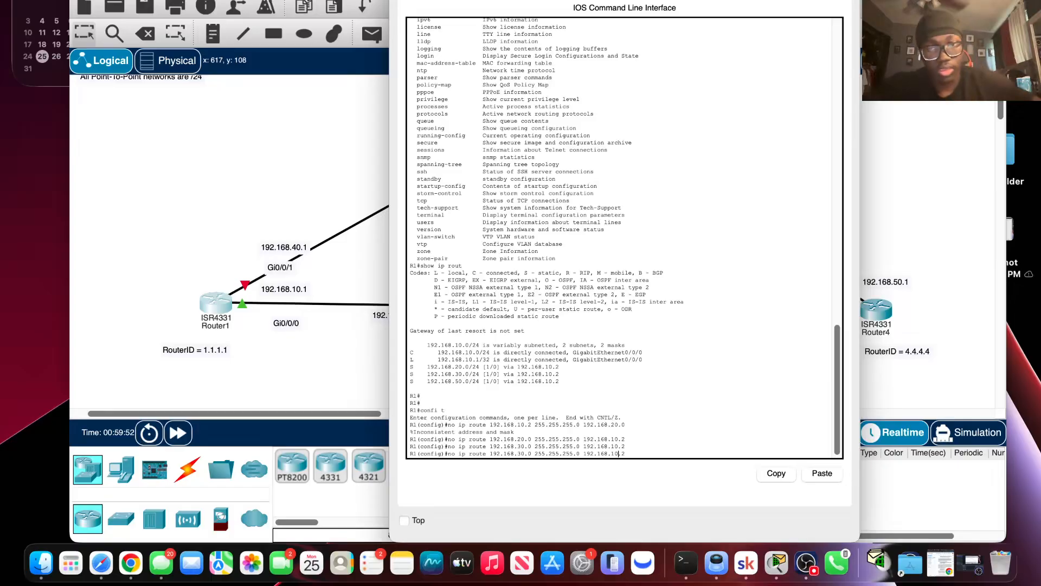
key("Left")
key("Left")
key("Left")
key("Left")
key("Left")
key("Left")
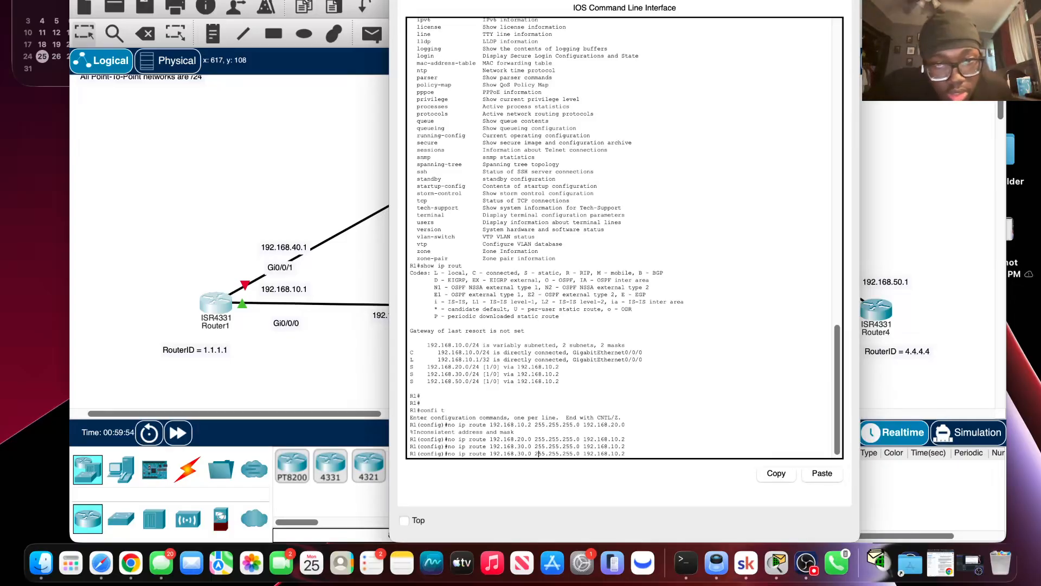
key("BackSpace")
type("5")
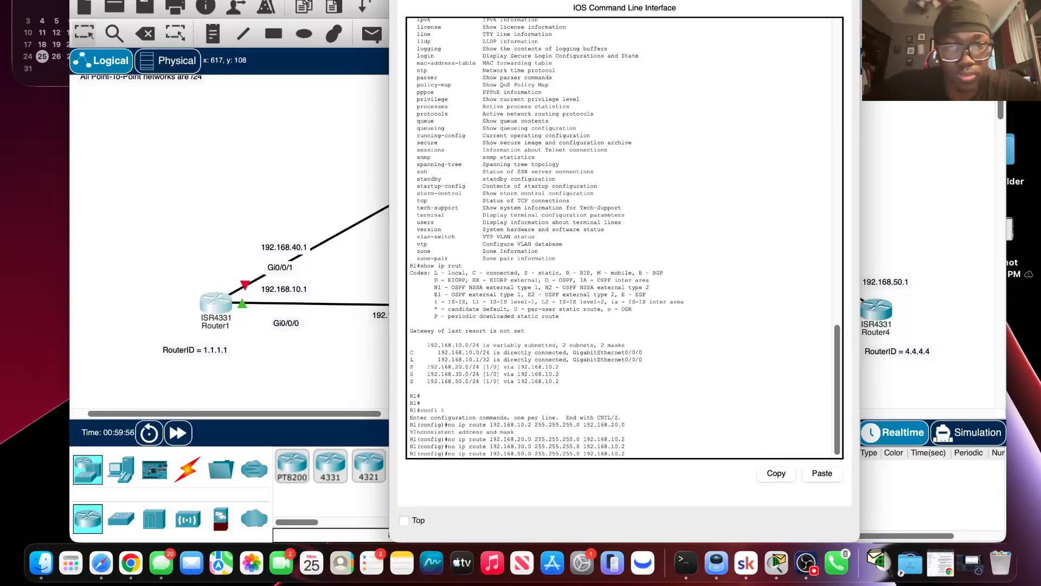
key("Return")
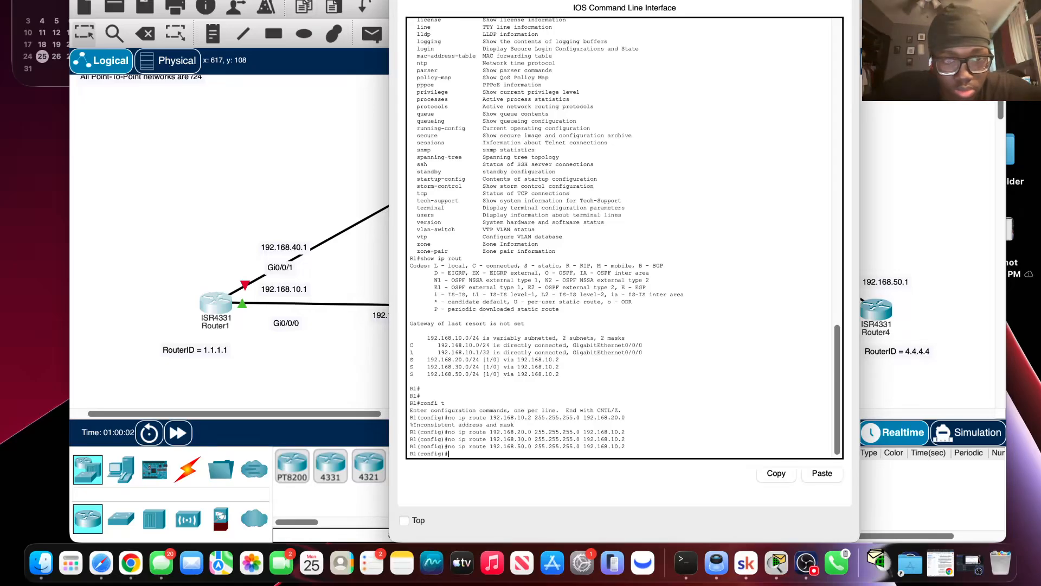
type("exo")
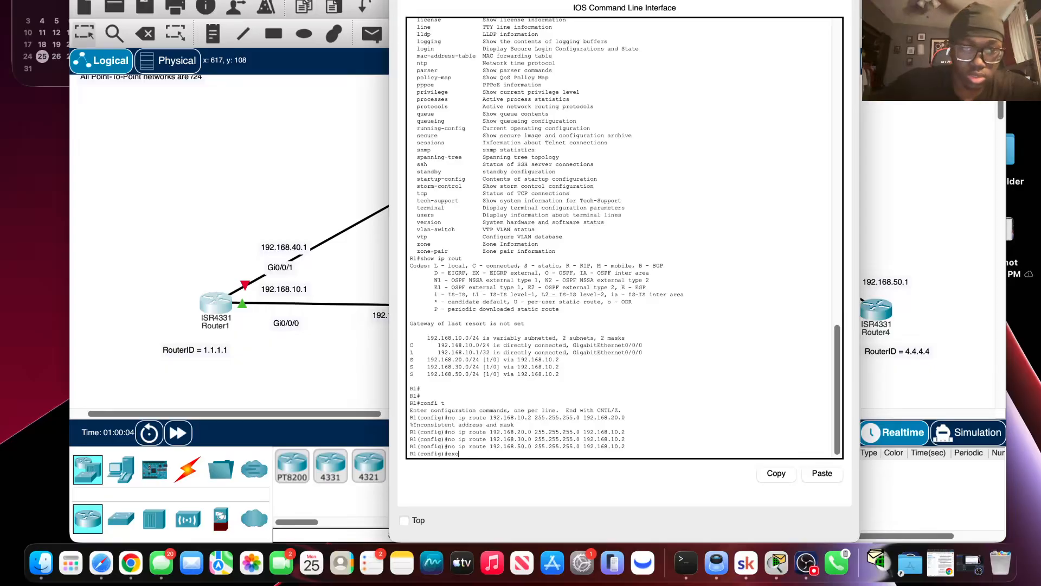
key("BackSpace")
type("it")
key("Return")
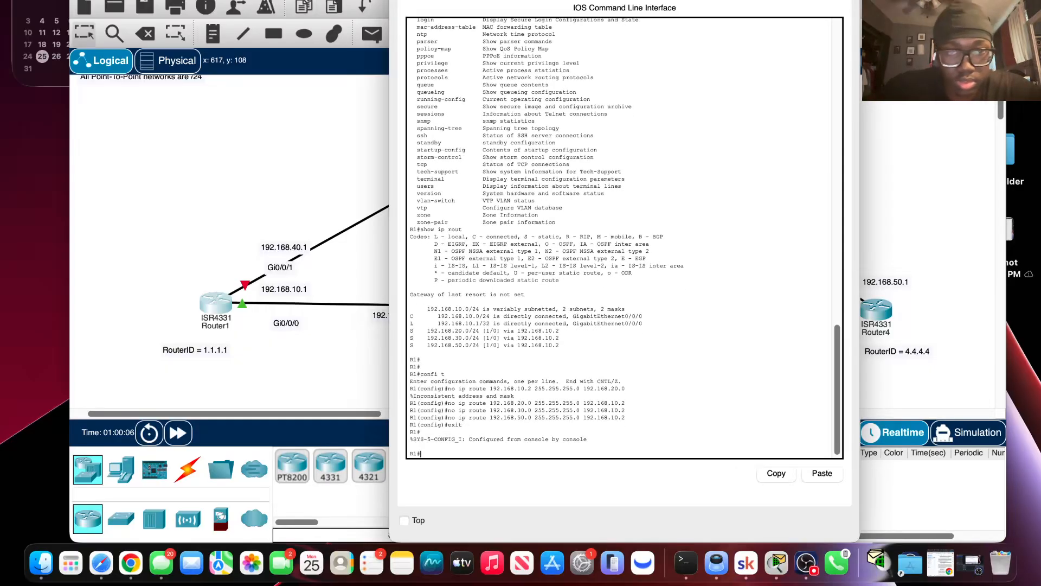
Step: Display R1's IP routing table again to check which routes remain
type("confi t")
key("Up")
key("Up")
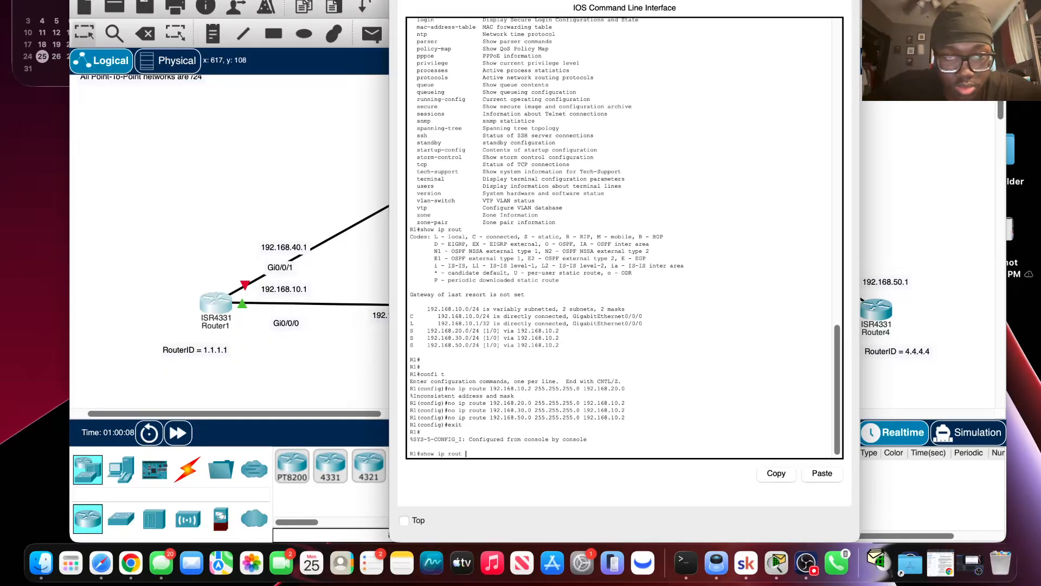
key("Return")
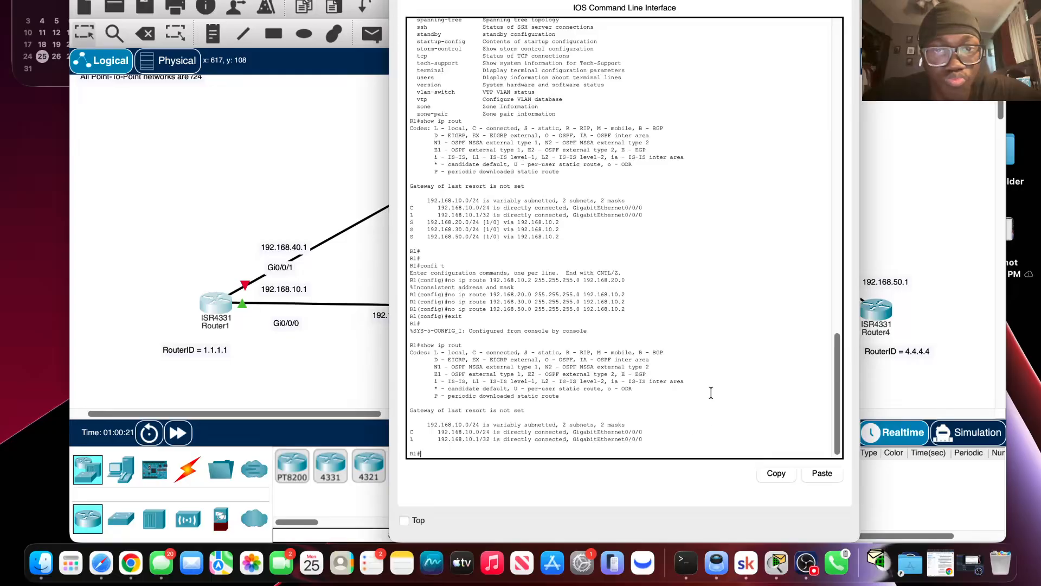
Step: Look back through R1's console history at the OSPF configuration commands and return to the current prompt
scroll(687, 337, "up", 8)
scroll(688, 337, "up", 14)
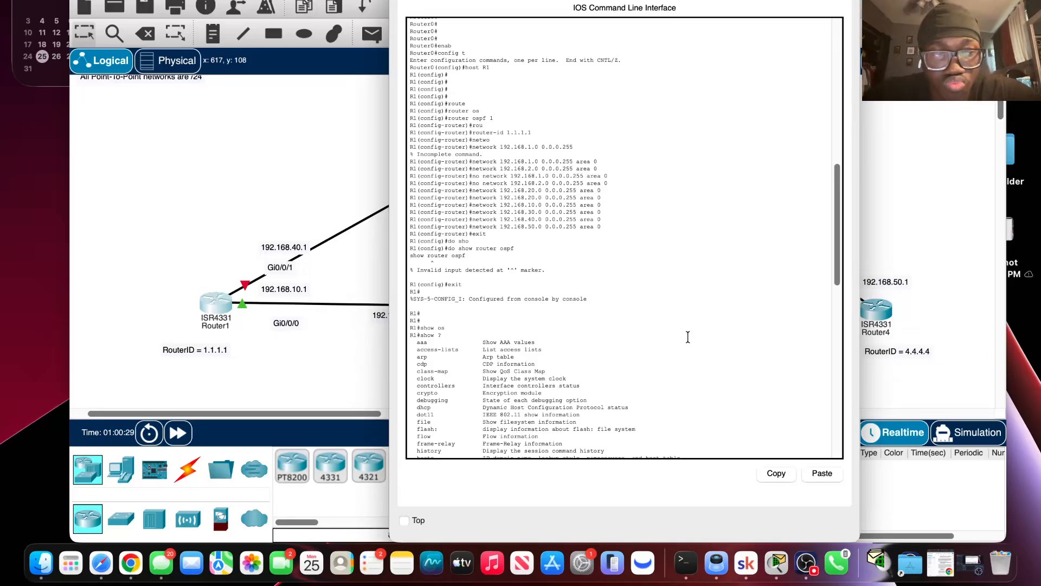
scroll(688, 336, "up", 3)
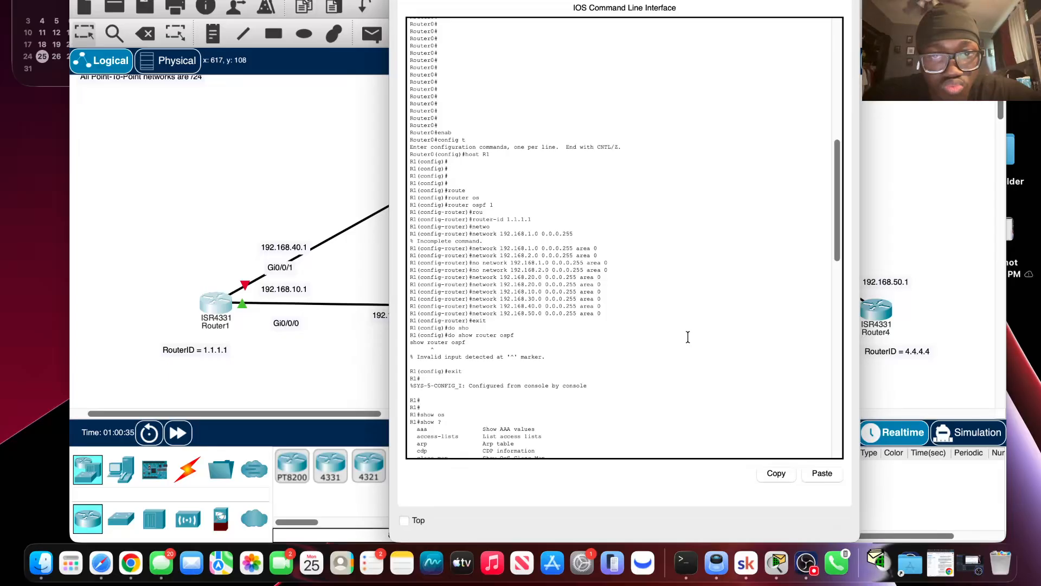
scroll(688, 337, "down", 5)
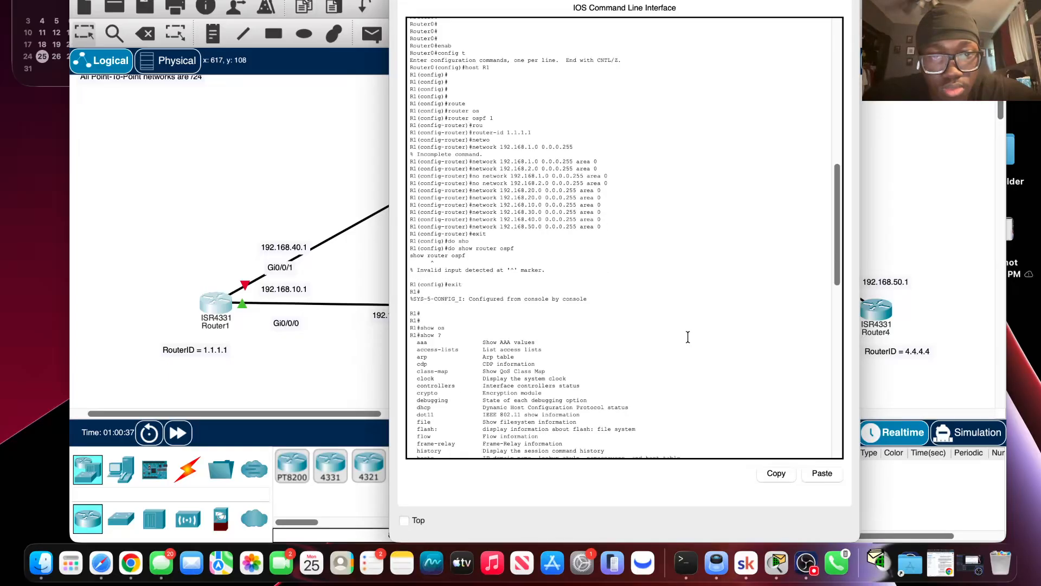
type("show ip rout")
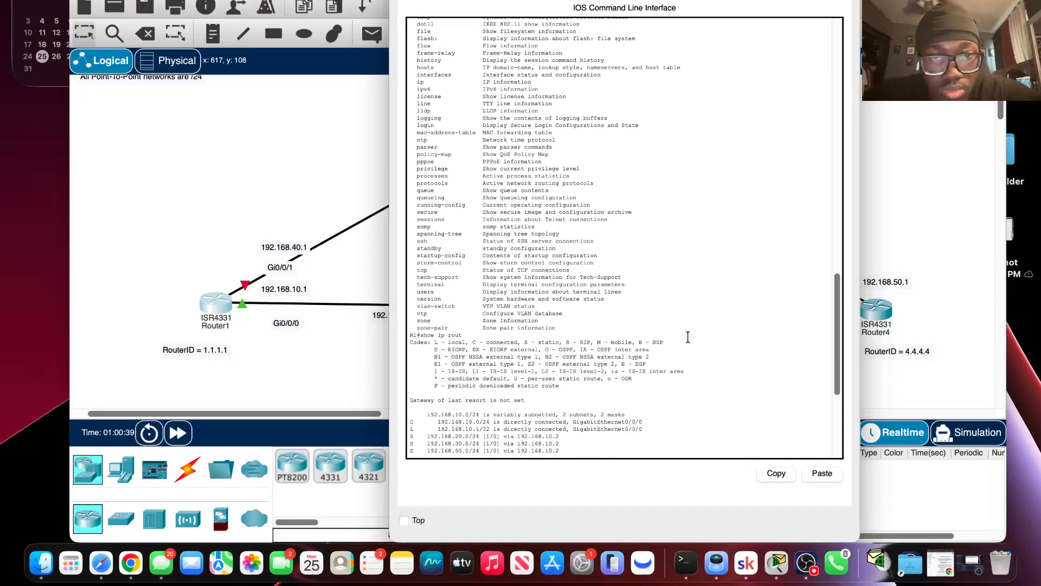
key("Return")
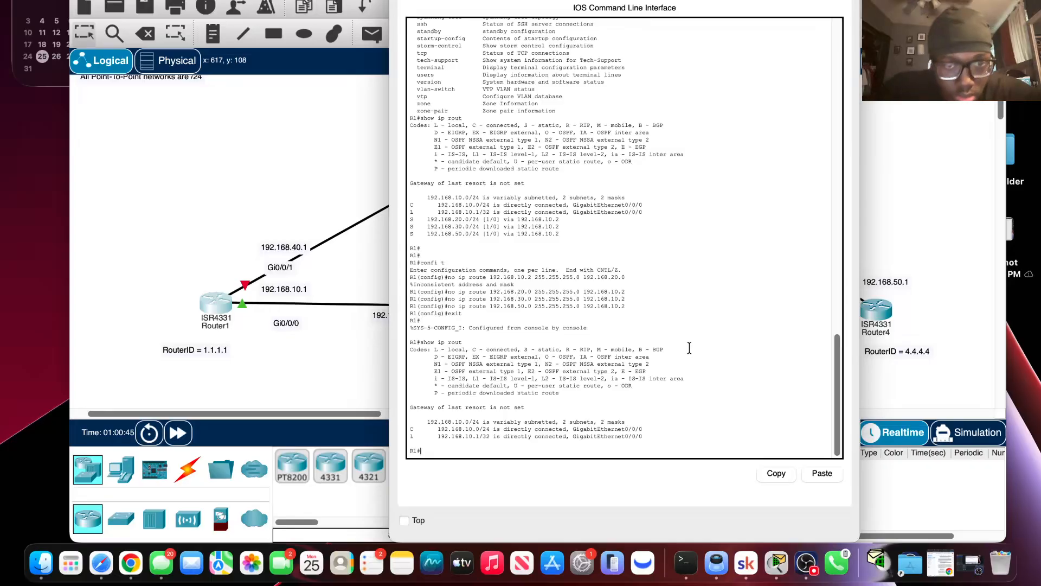
key("Return")
key("Return")
key("Return")
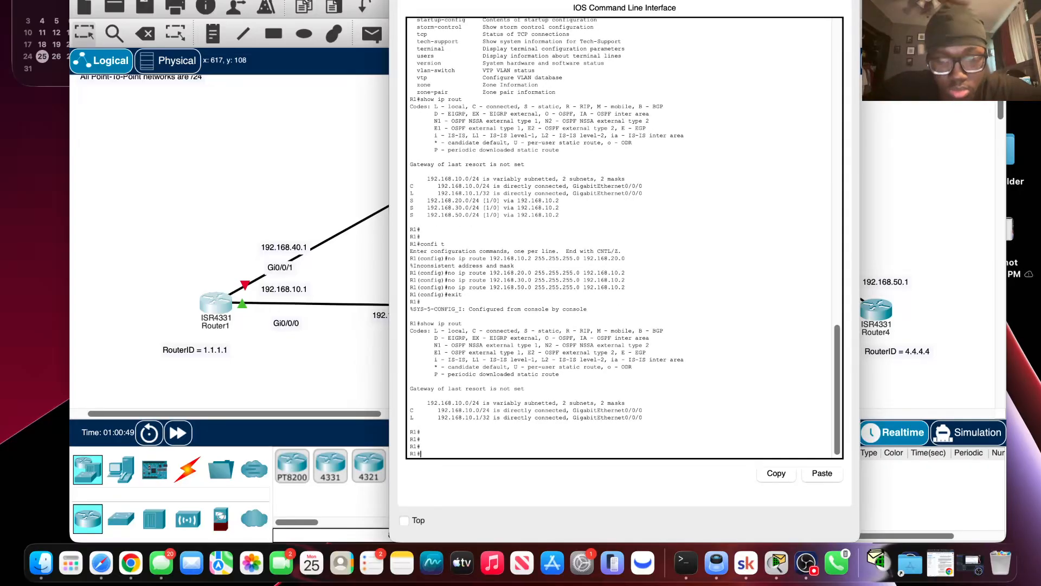
Step: Display R1's OSPF process details with show ip ospf and read through to the end of the output
type("show ip")
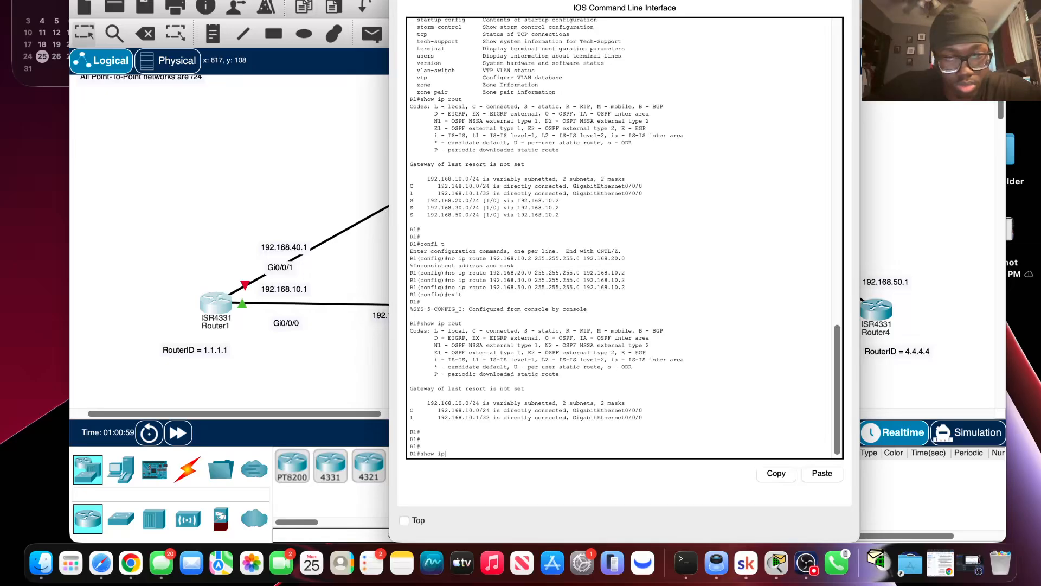
type("ospf")
key("Return")
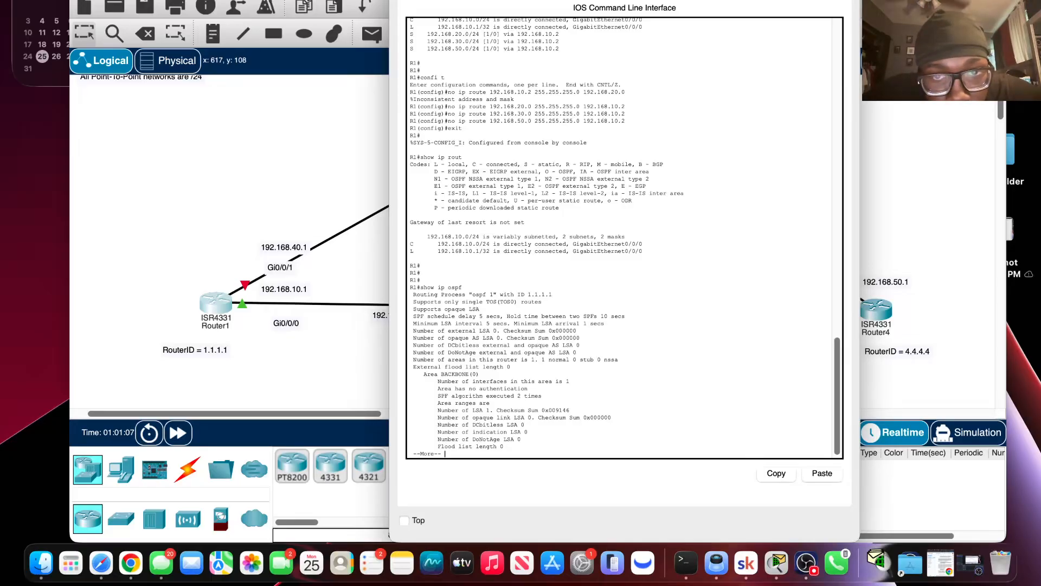
key("space")
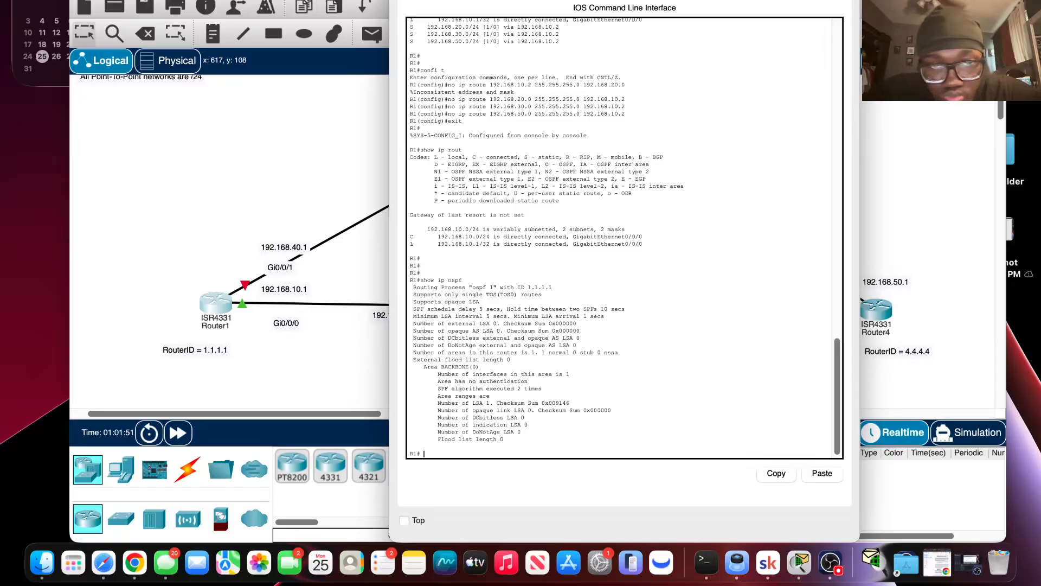
key("Return")
key("Return")
key("Return")
key("Return")
key("Return")
key("Return")
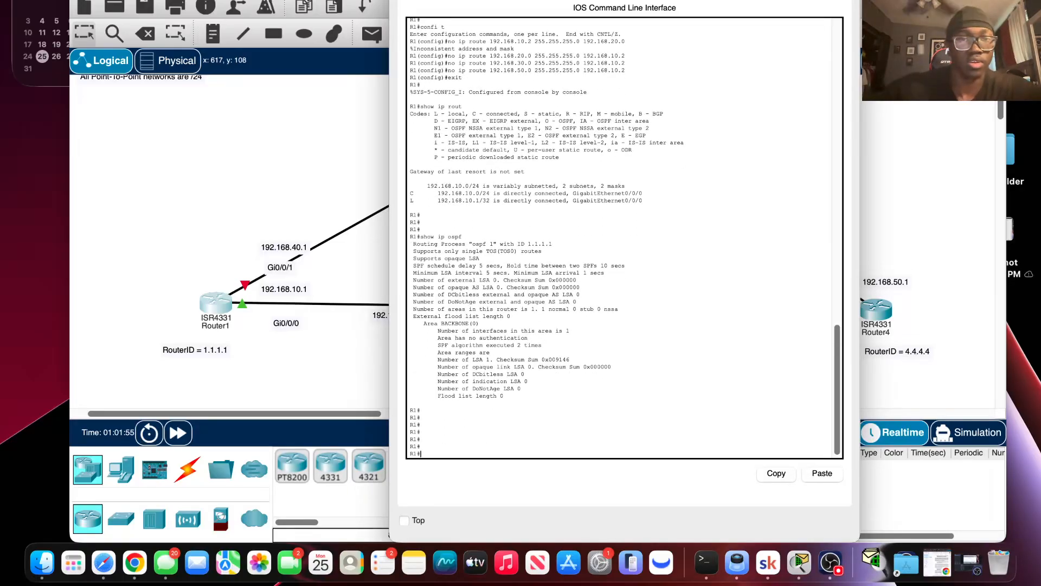
Step: Recheck the OSPF network statements entered on R1, then bring the network topology back into view
scroll(478, 206, "down", 1)
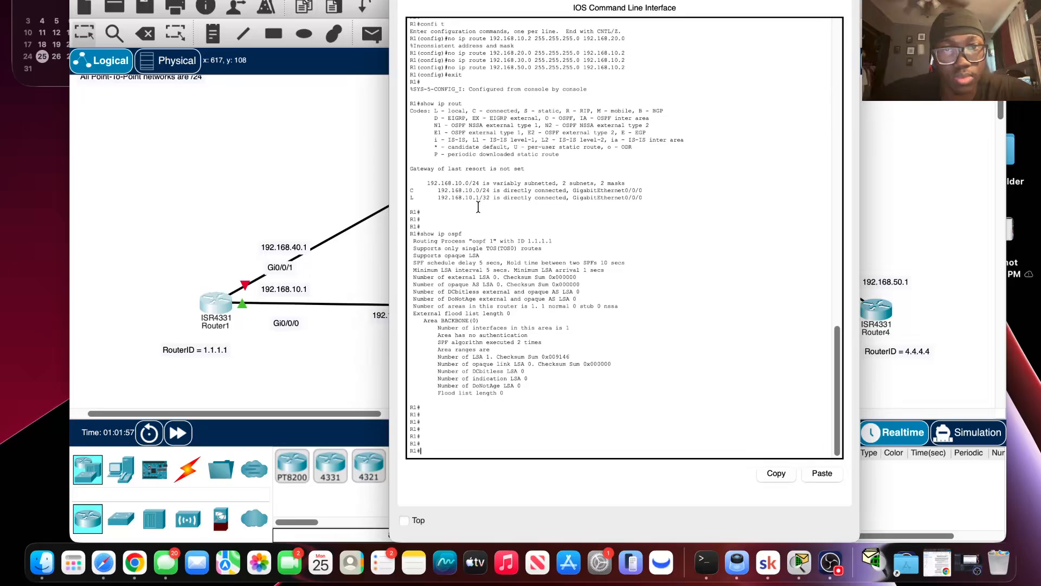
scroll(478, 206, "up", 5)
scroll(482, 209, "down", 5)
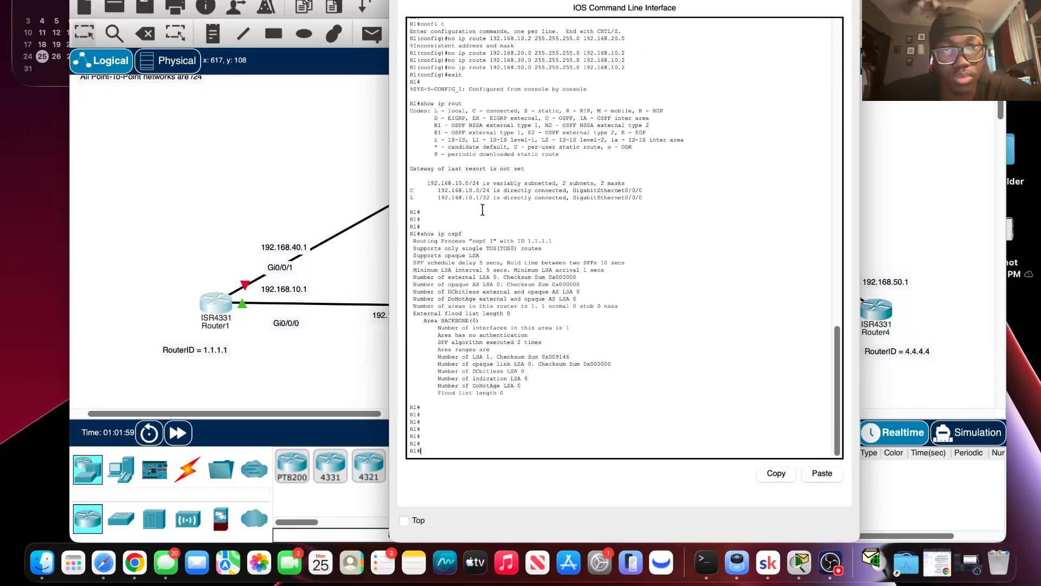
scroll(482, 210, "up", 15)
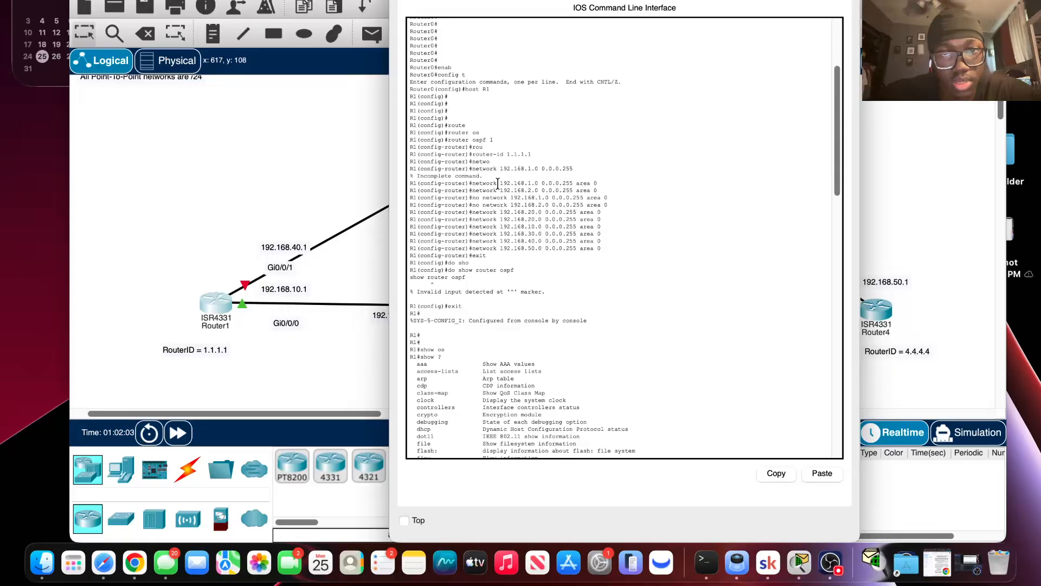
left_click(264, 386)
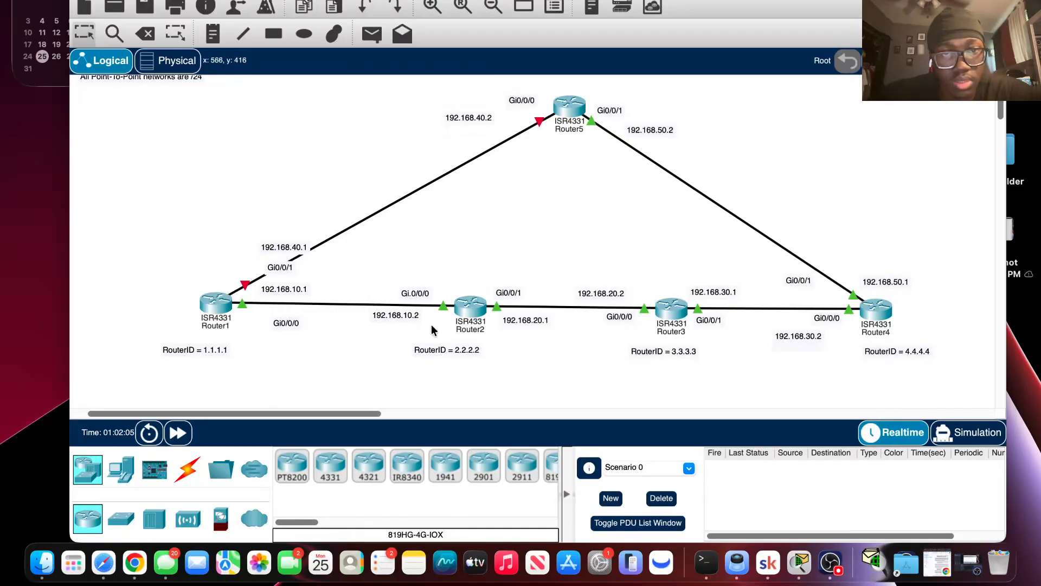
Step: Open Router2's command-line interface and bring up its user prompt
left_click(469, 310)
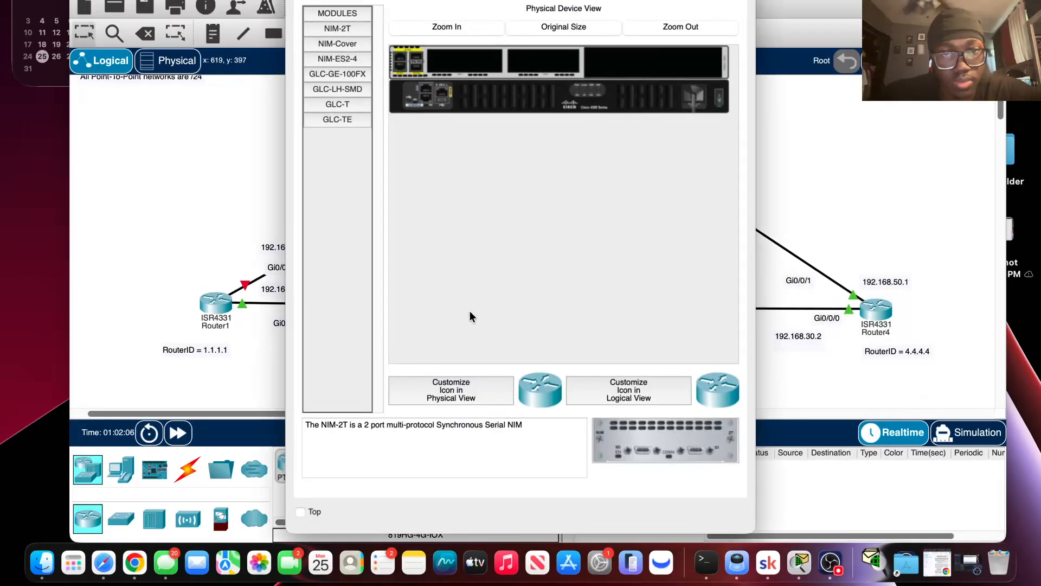
left_click(514, 3)
left_click(522, 3)
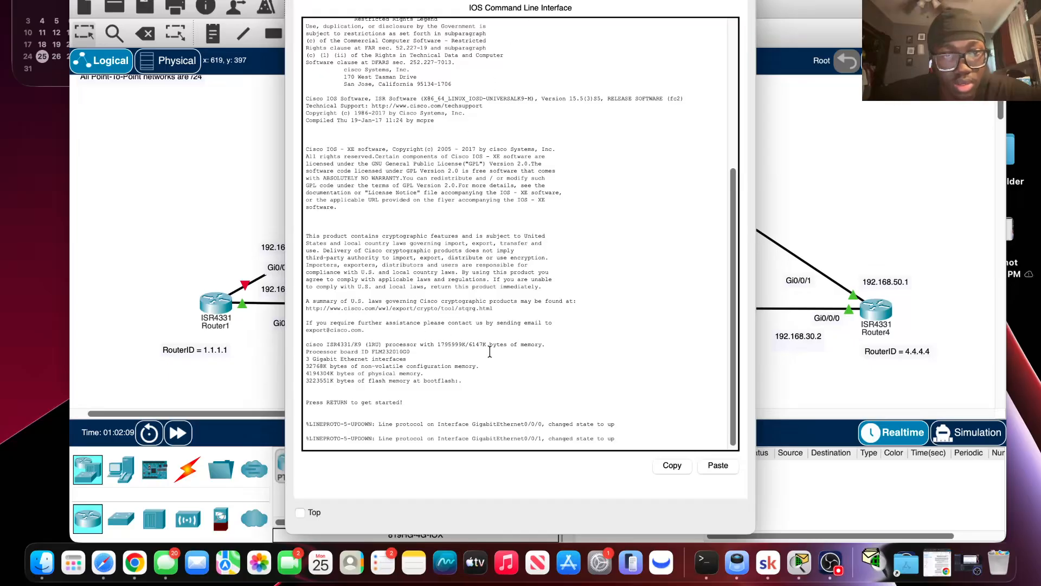
key("Return")
key("Return")
key("Return")
key("Return")
key("Return")
key("Return")
key("Return")
key("Return")
key("Return")
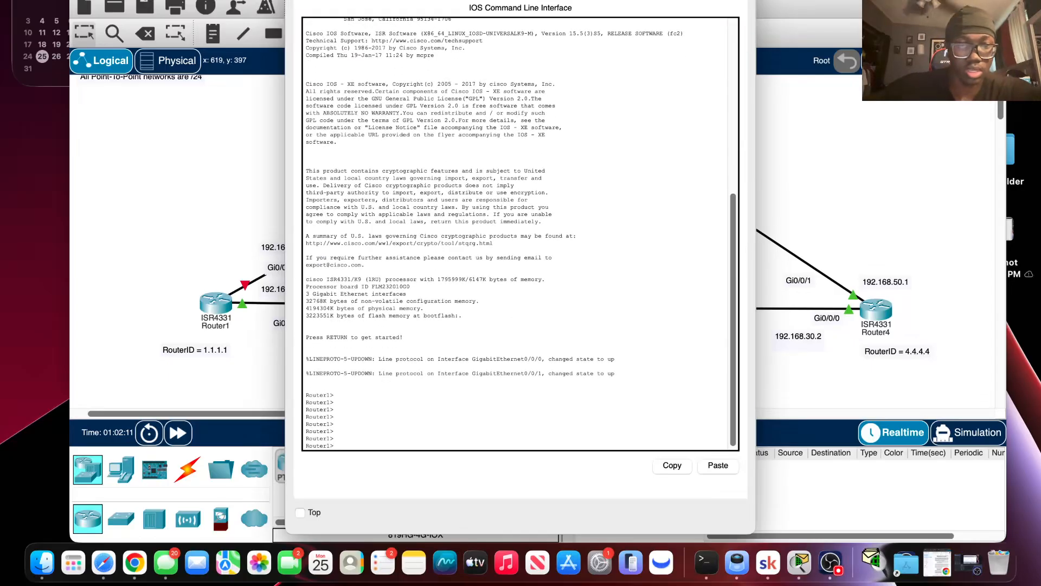
Step: Try to enter global configuration mode from Router2's user prompt with config t
type("con")
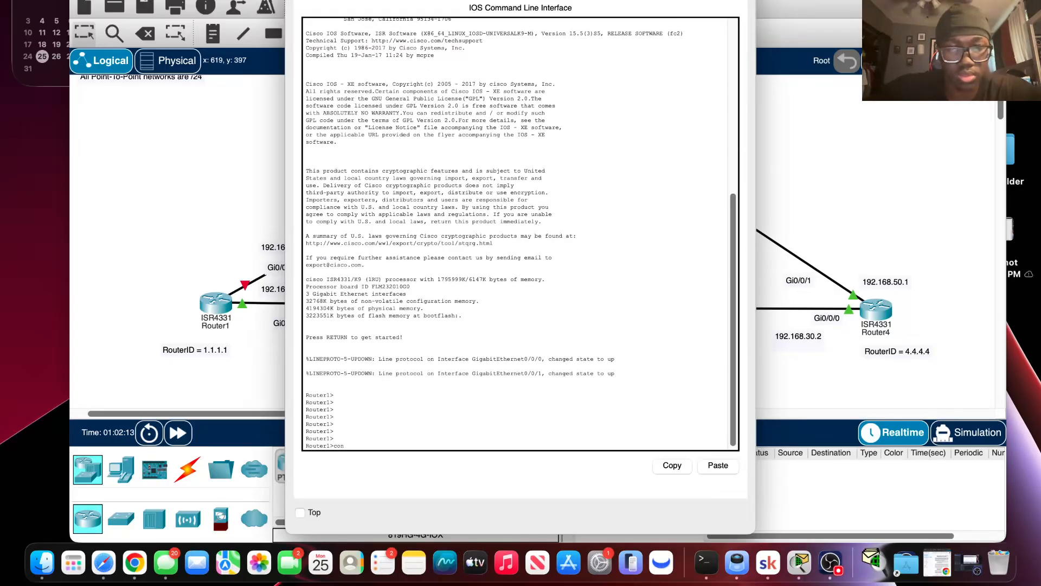
type("fig t")
key("Return")
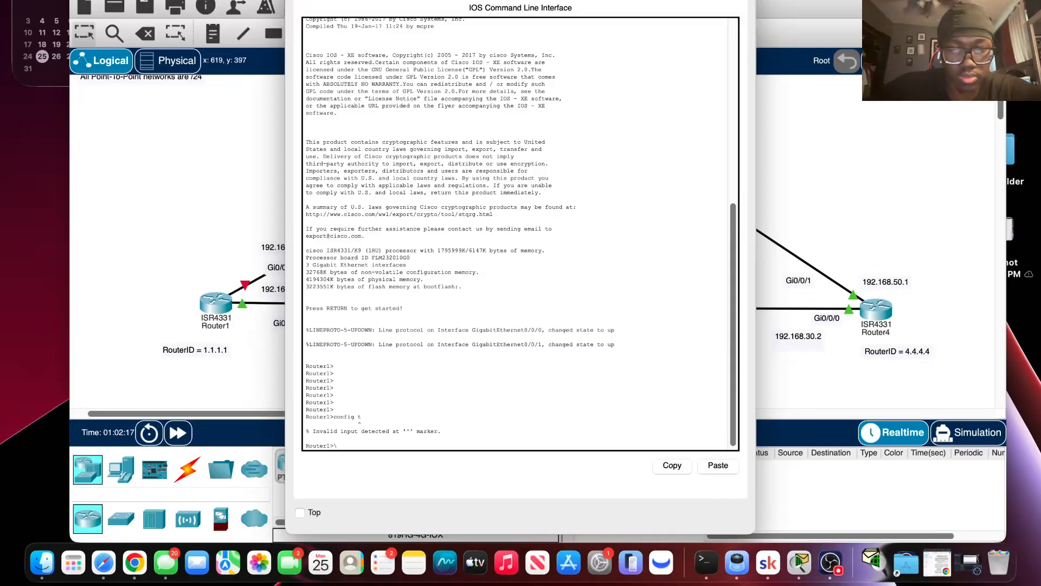
Step: Enable privileged mode on Router2 and display its IP routing table with show ip route
type("enab")
key("Return")
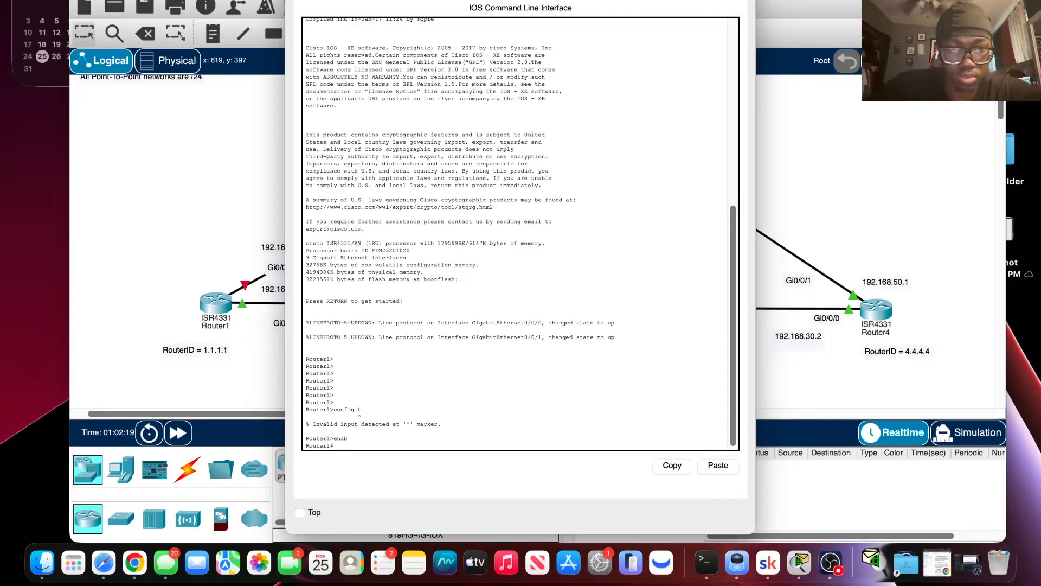
type("co")
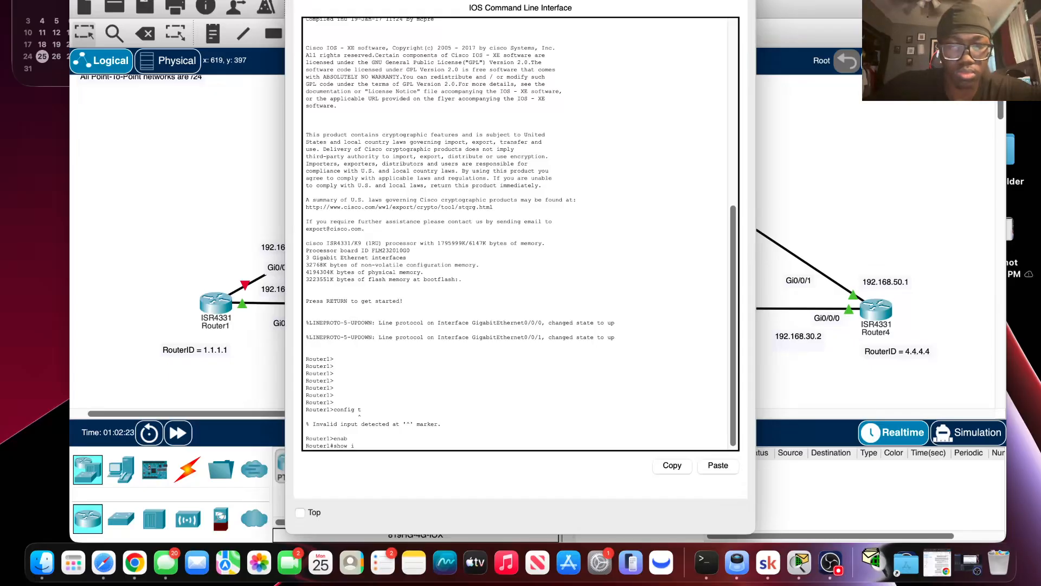
type("ute")
key("Return")
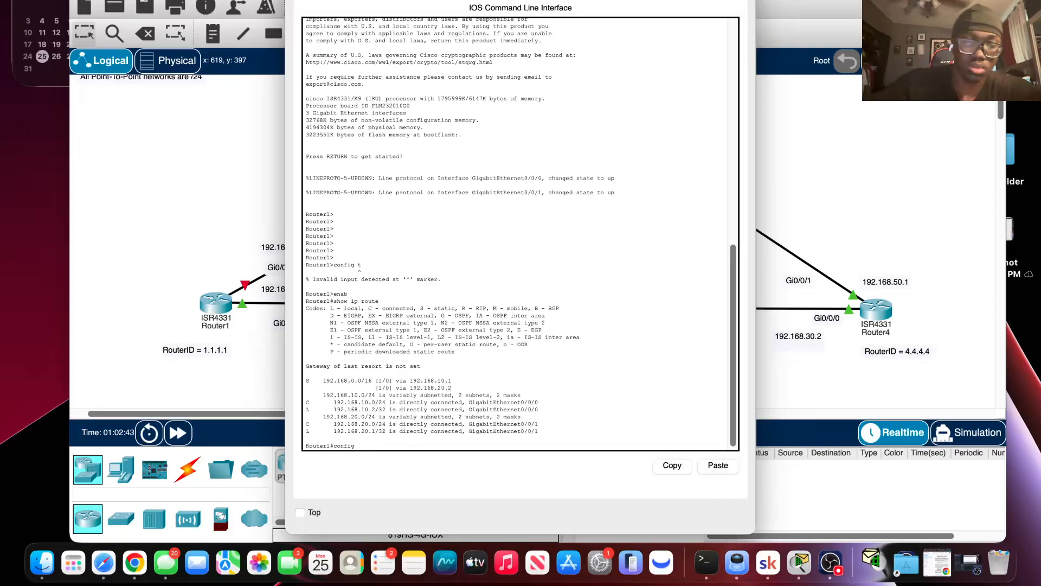
Step: In global configuration mode, remove Router2's static routes to 192.168.0.0 255.255.0.0 via next hops 192.168.10.1 and 192.168.20.2
key("Return")
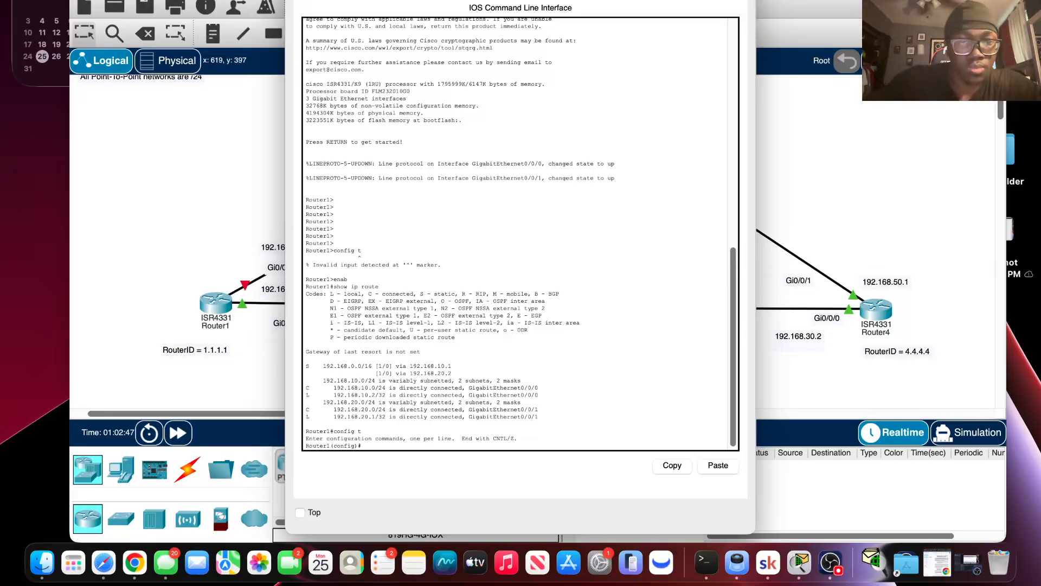
type("no i")
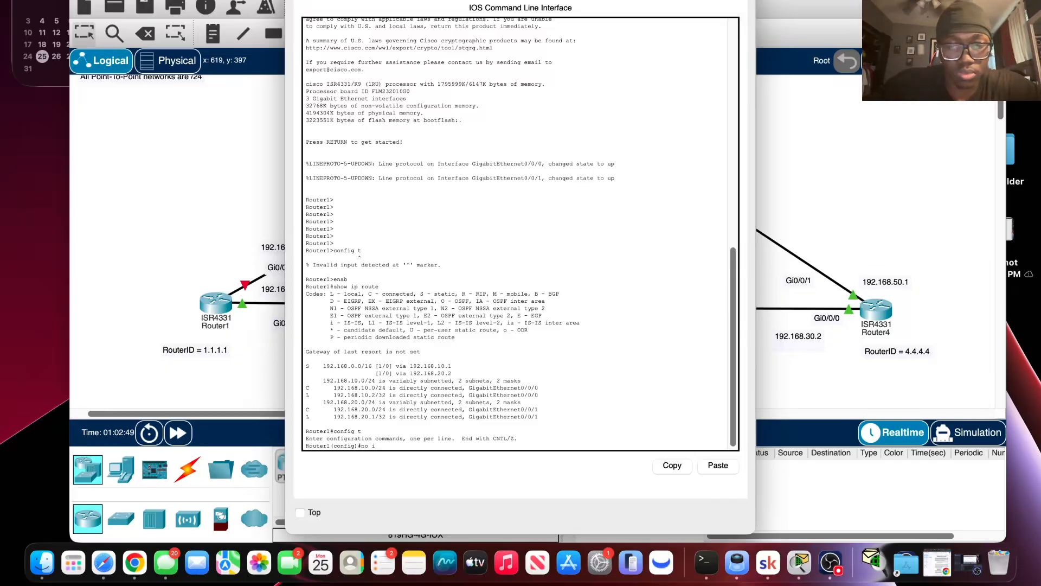
type("p route")
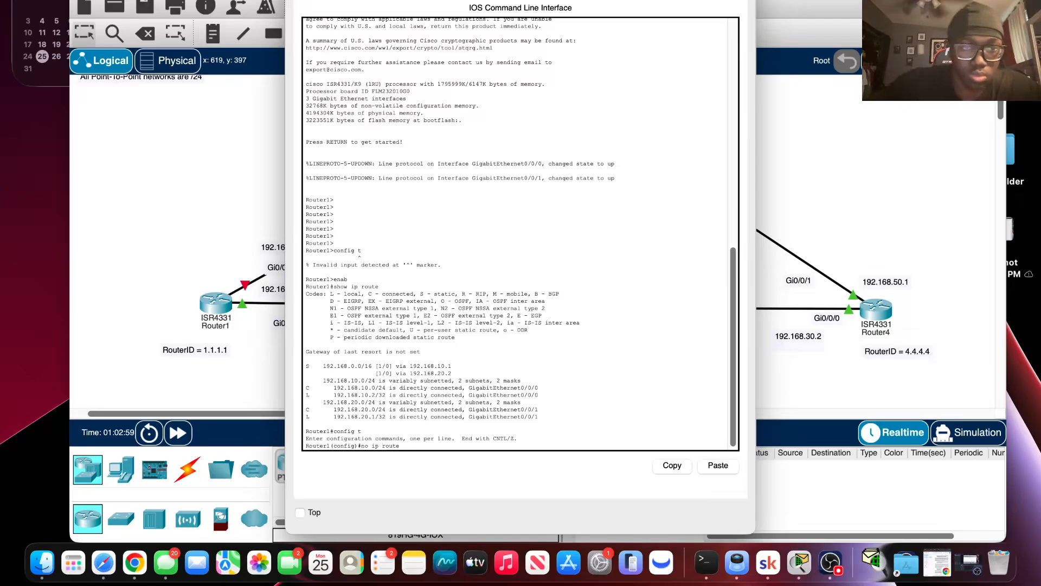
type("192")
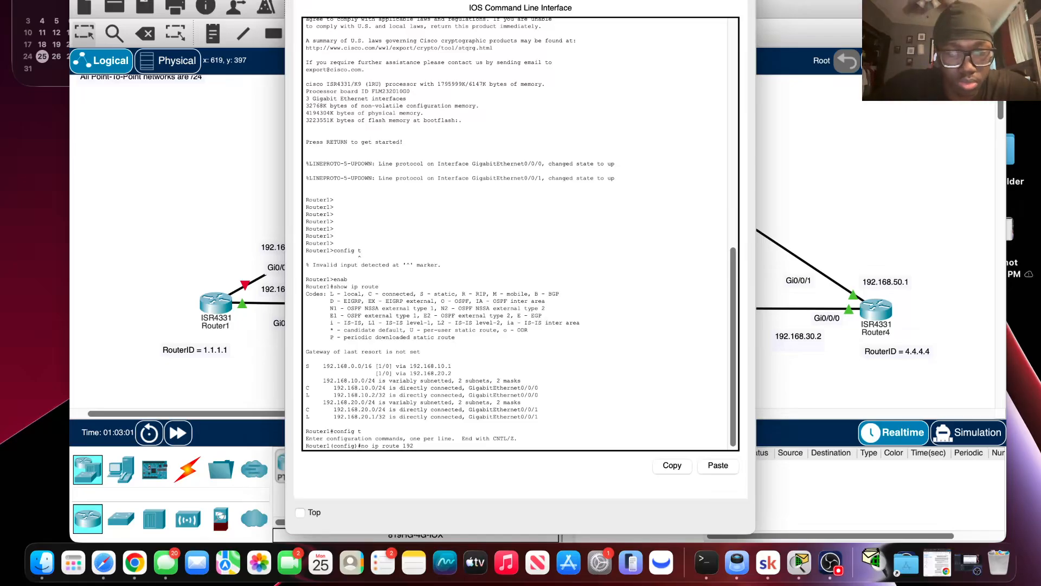
type(".")
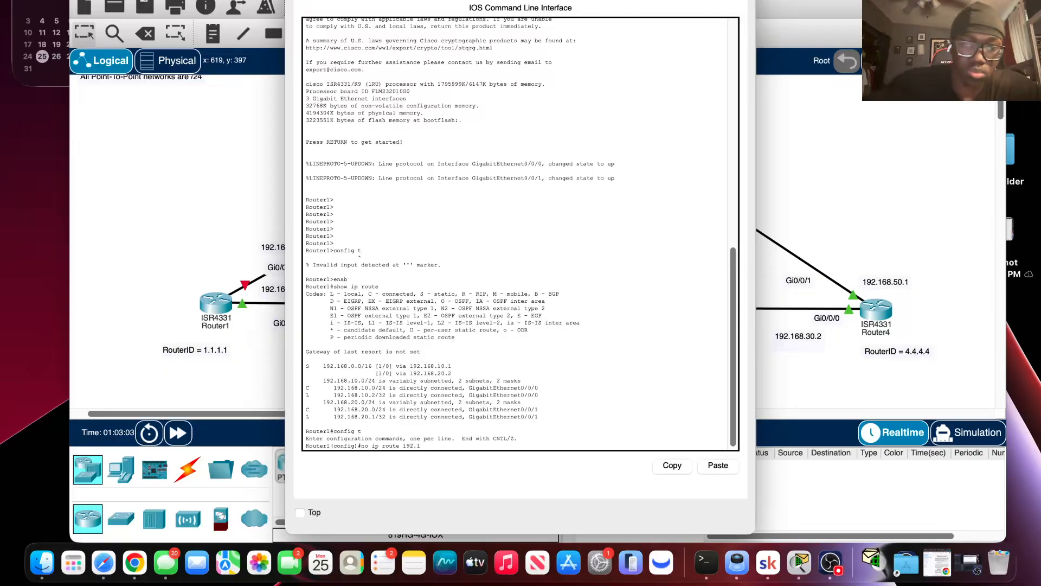
type("168")
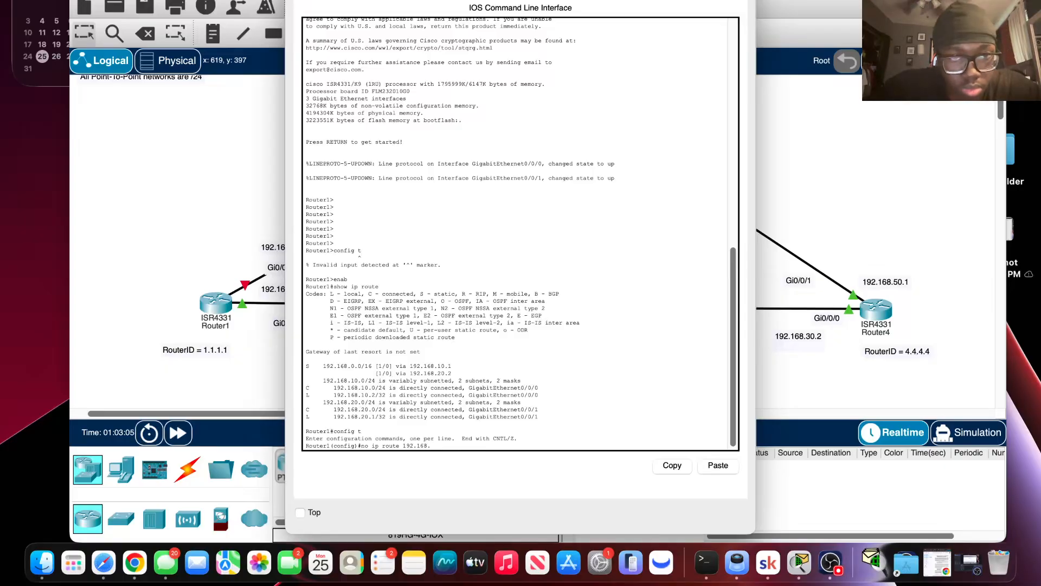
type(".")
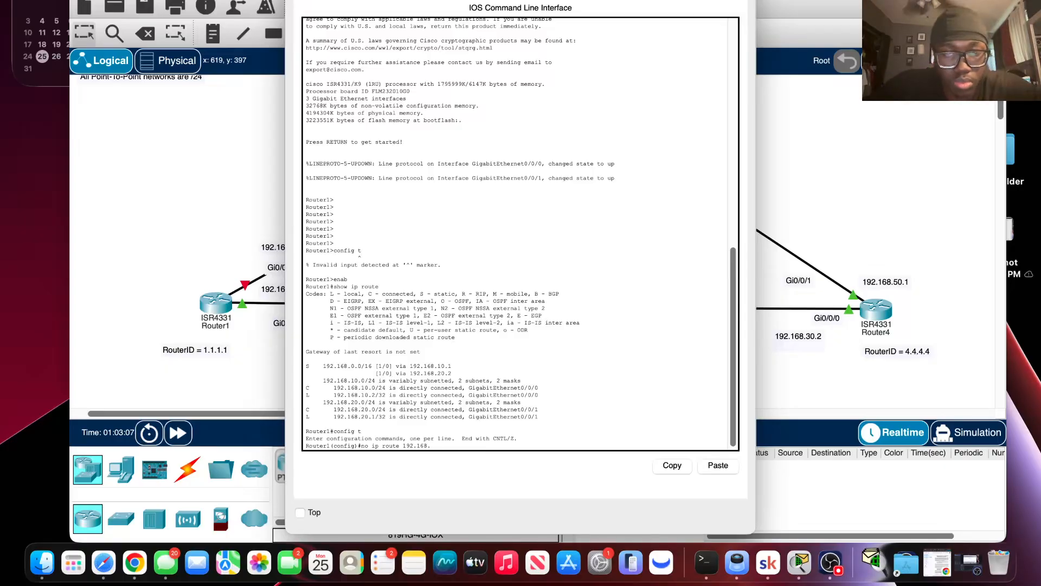
type("0.0")
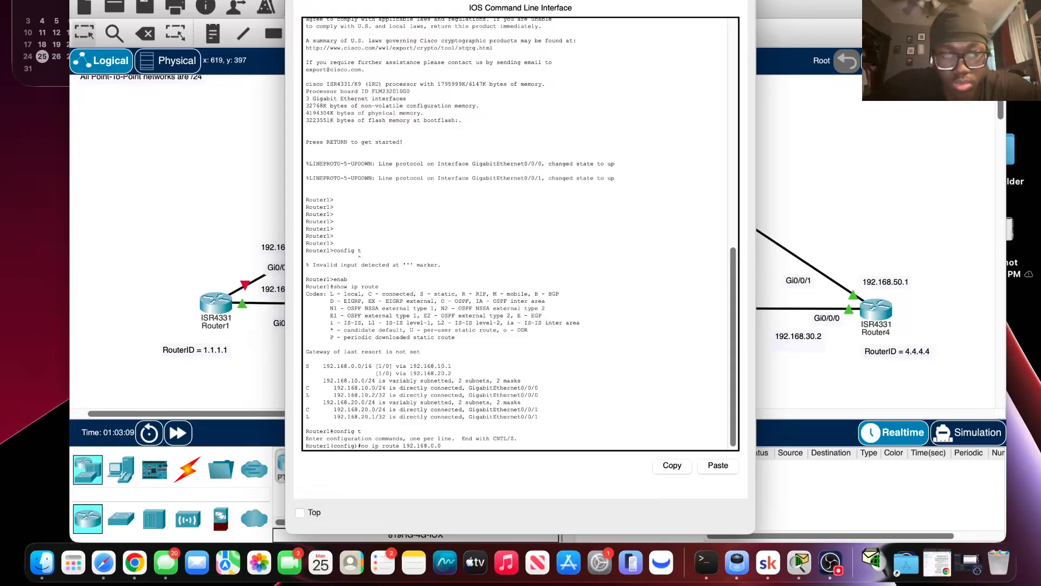
type(" 255")
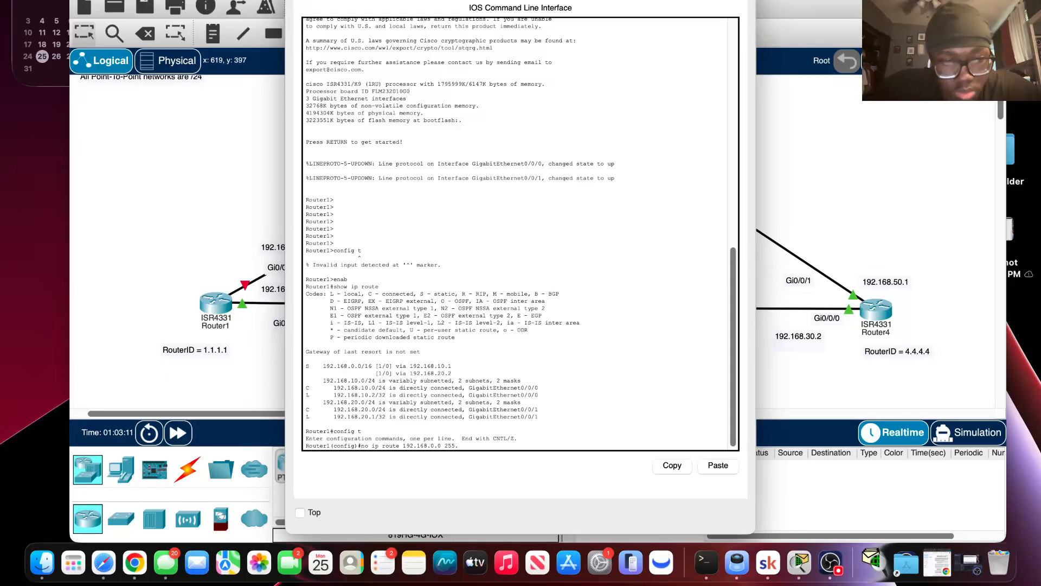
type(".255.0")
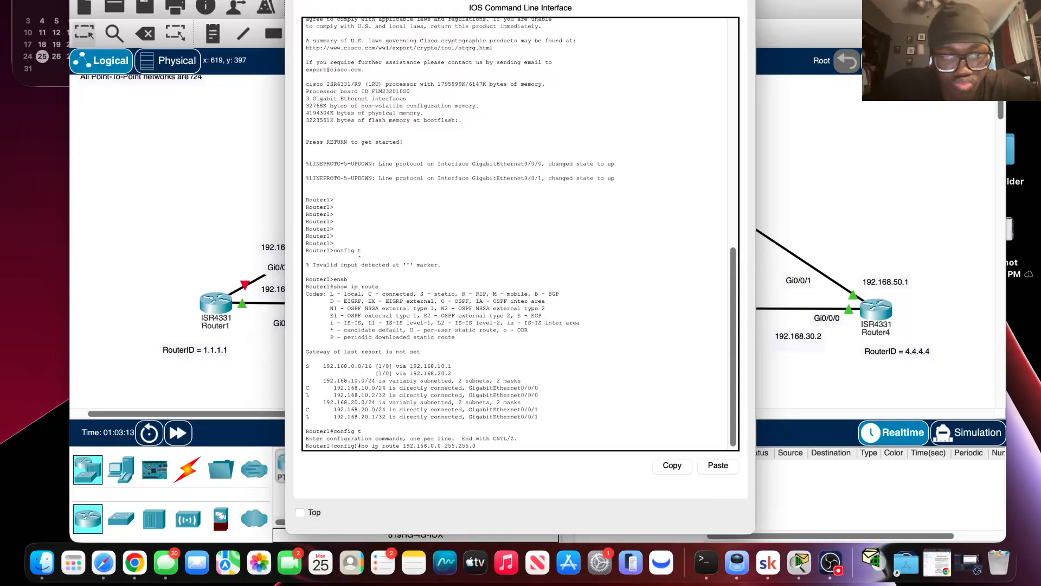
type(".0 ")
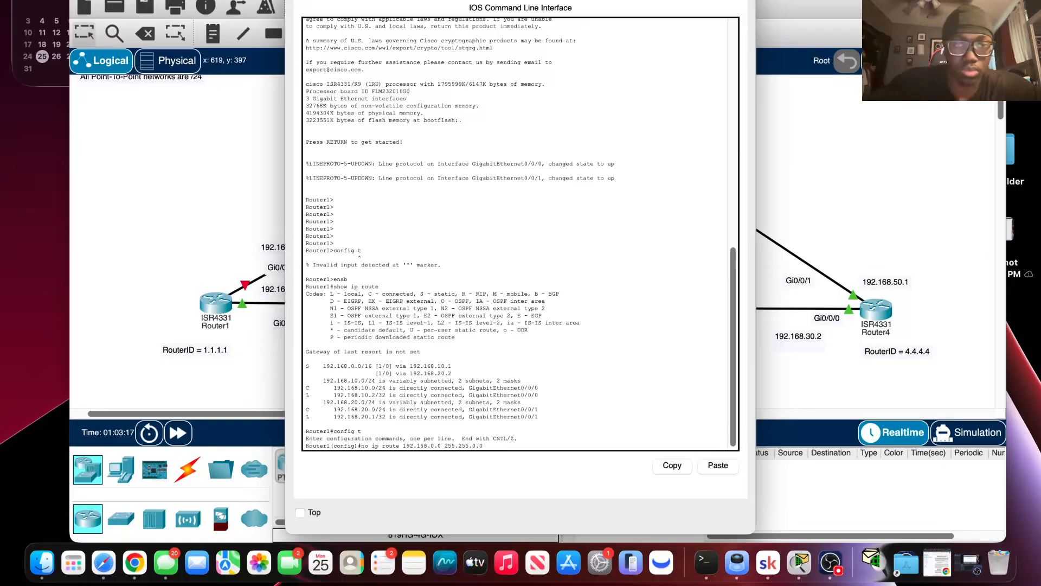
type("1")
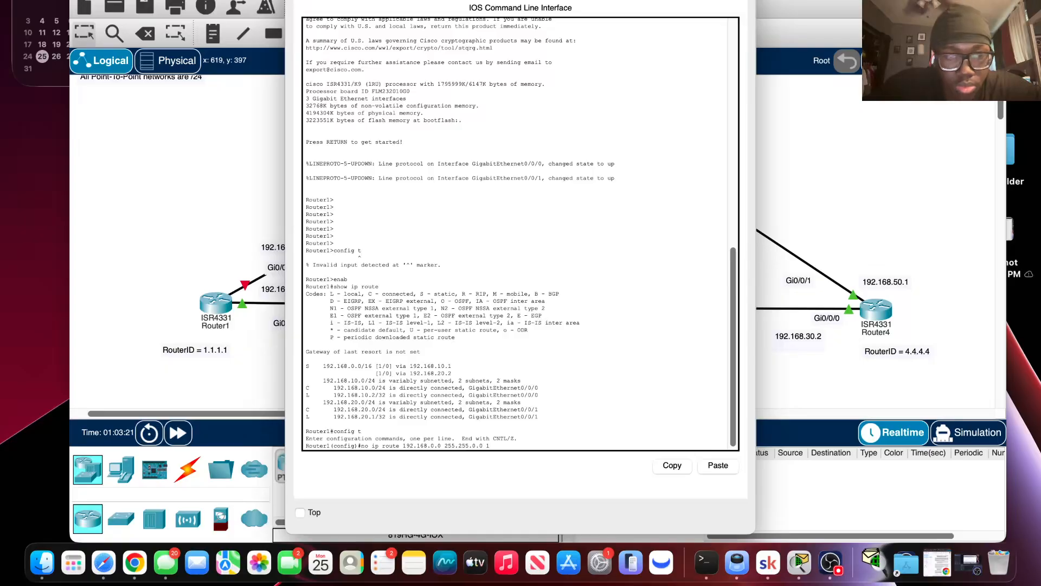
type("2")
key("BackSpace")
type("92")
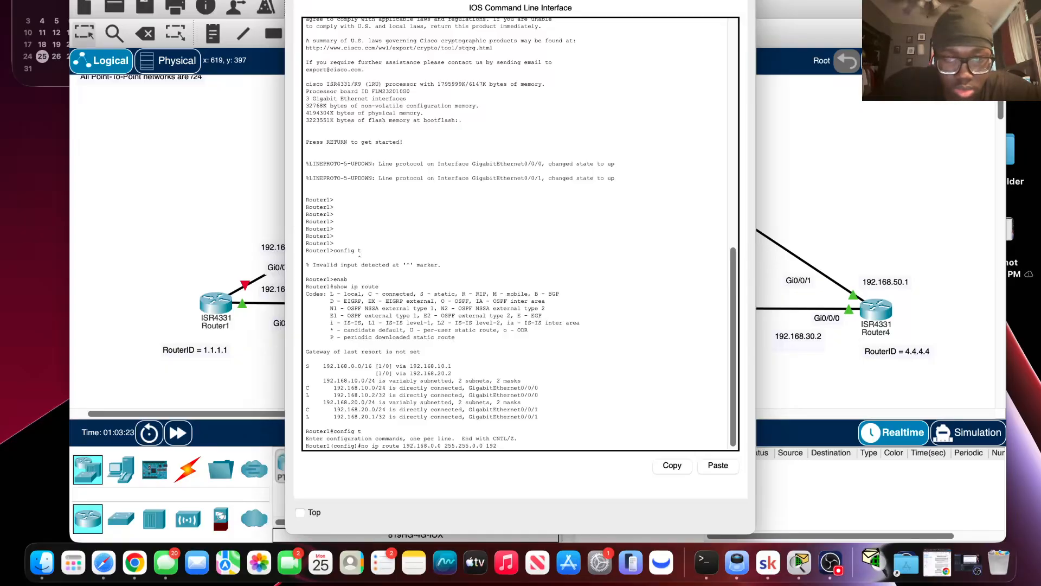
type(".1")
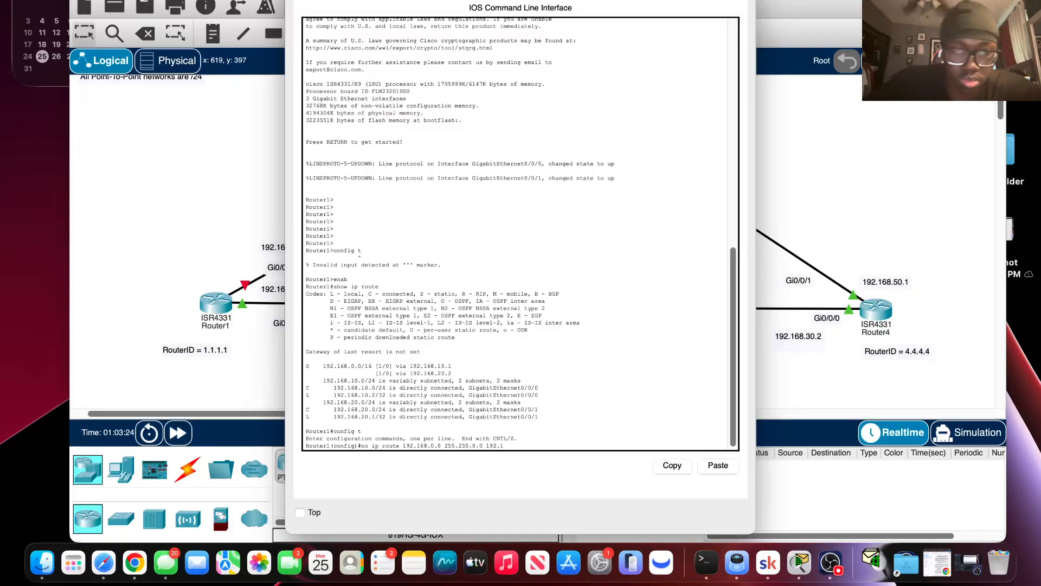
type("68.10")
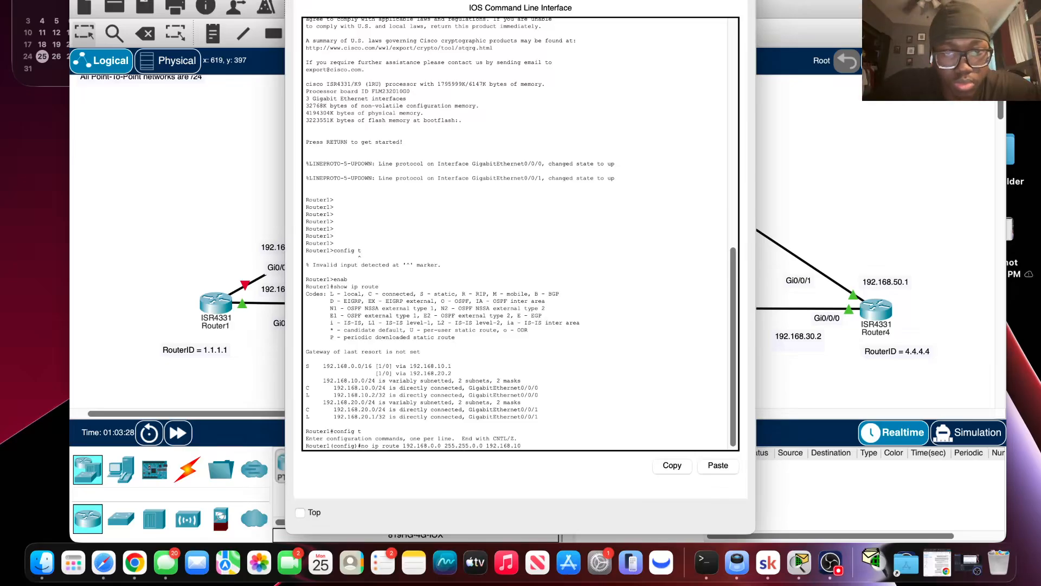
type(".1")
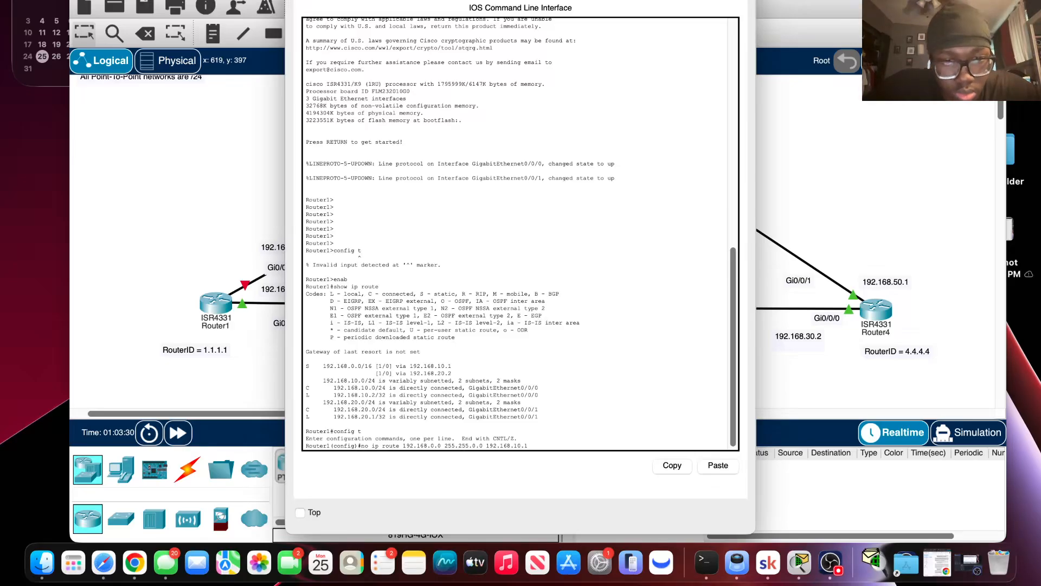
key("Return")
key("Up")
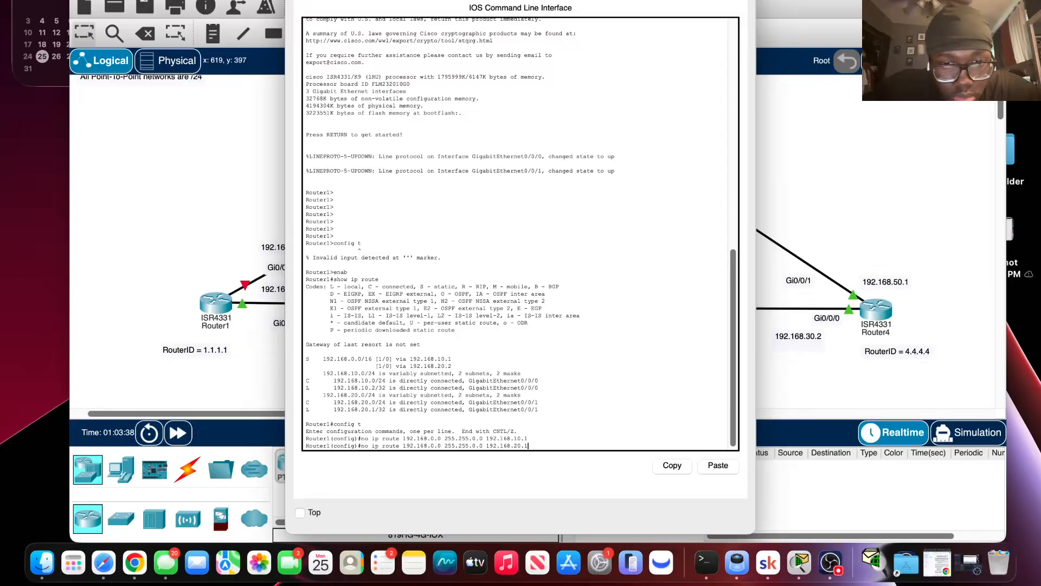
key("Return")
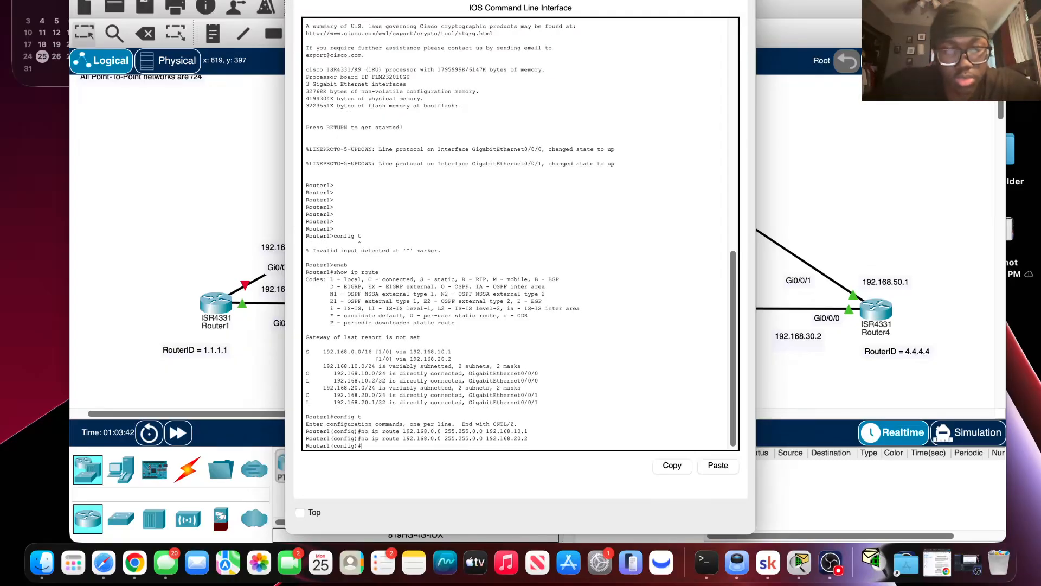
Step: Start OSPF process 1 on Router2 and set its router ID to 2.2.2.2
type("rout")
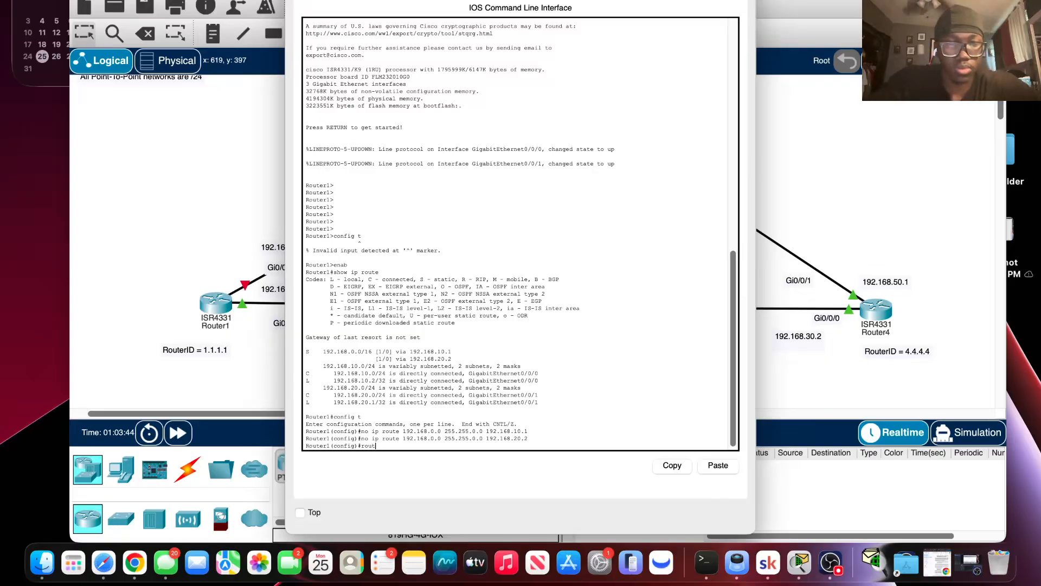
key("Tab")
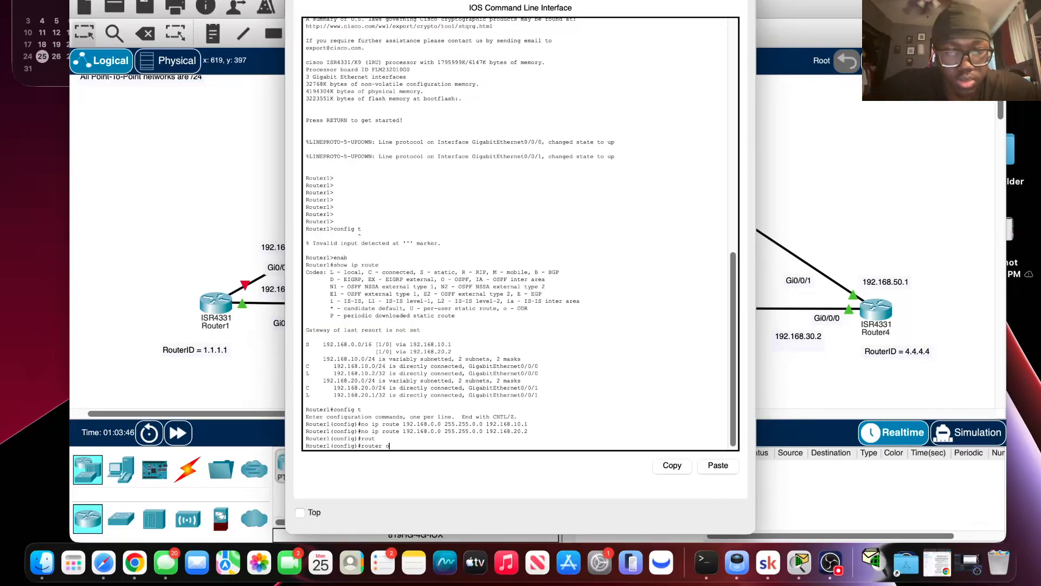
type("ospf")
key("Tab")
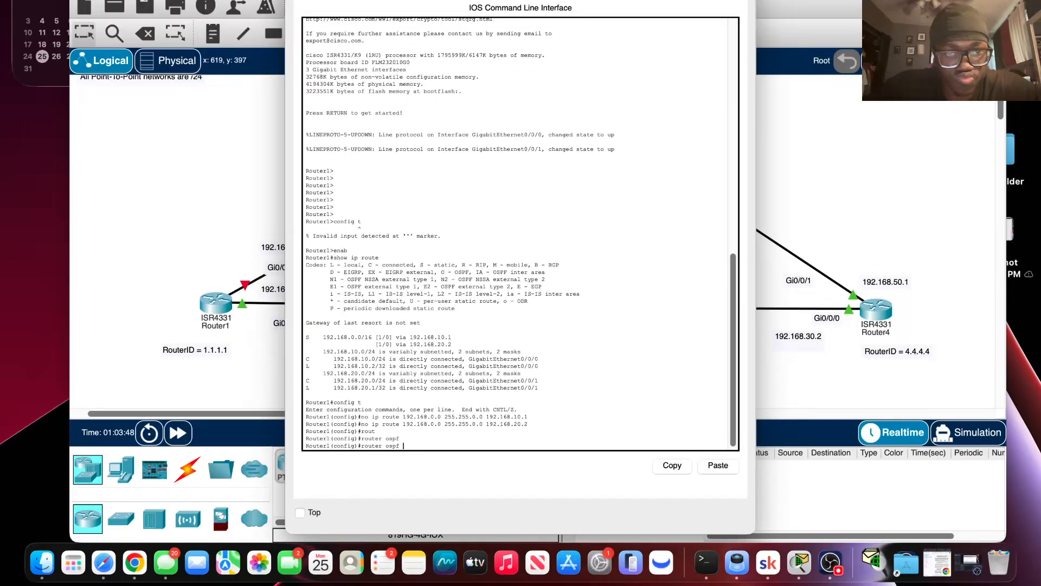
type("1")
key("Return")
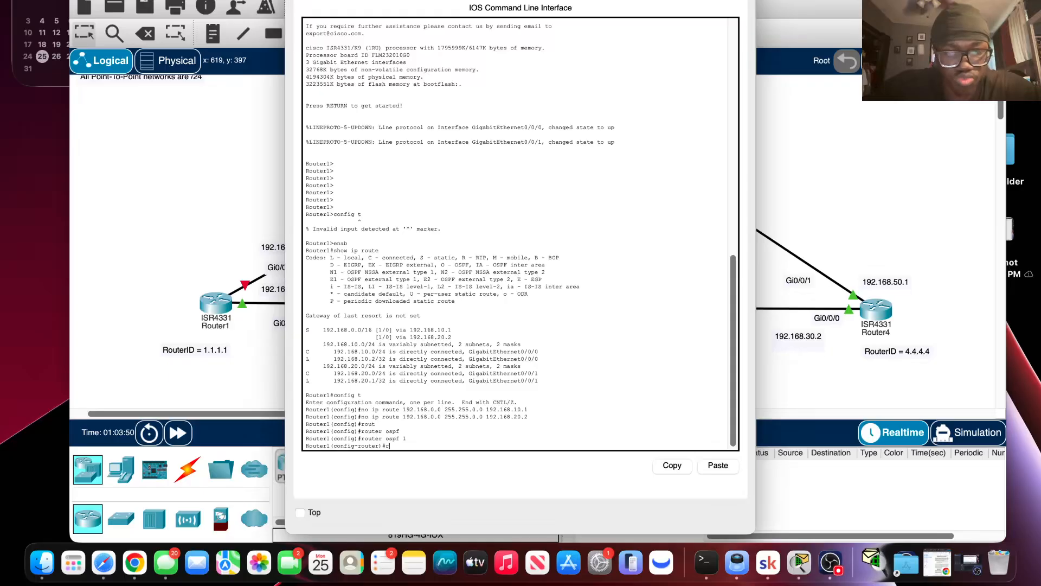
type("route")
key("Tab")
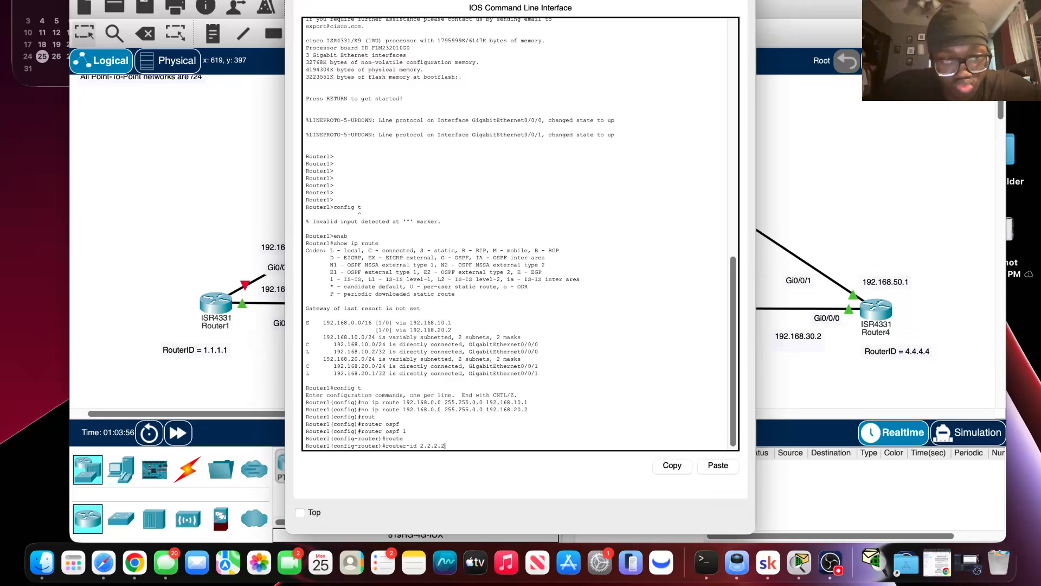
key("Return")
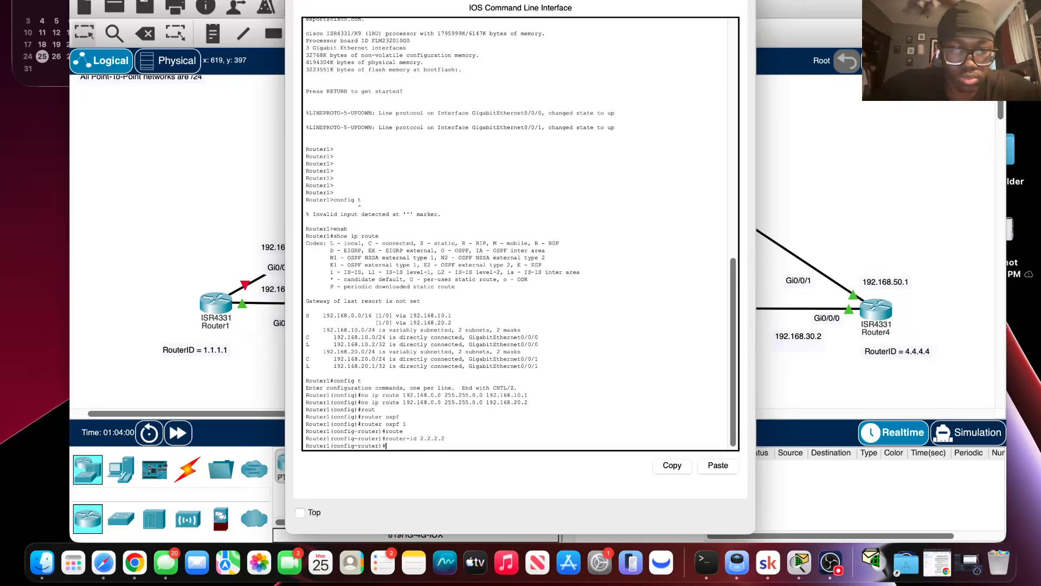
Step: Add network 192.168.10.0 with wildcard mask 0.0.0.255 in area 0 to Router2's OSPF process
key("Tab")
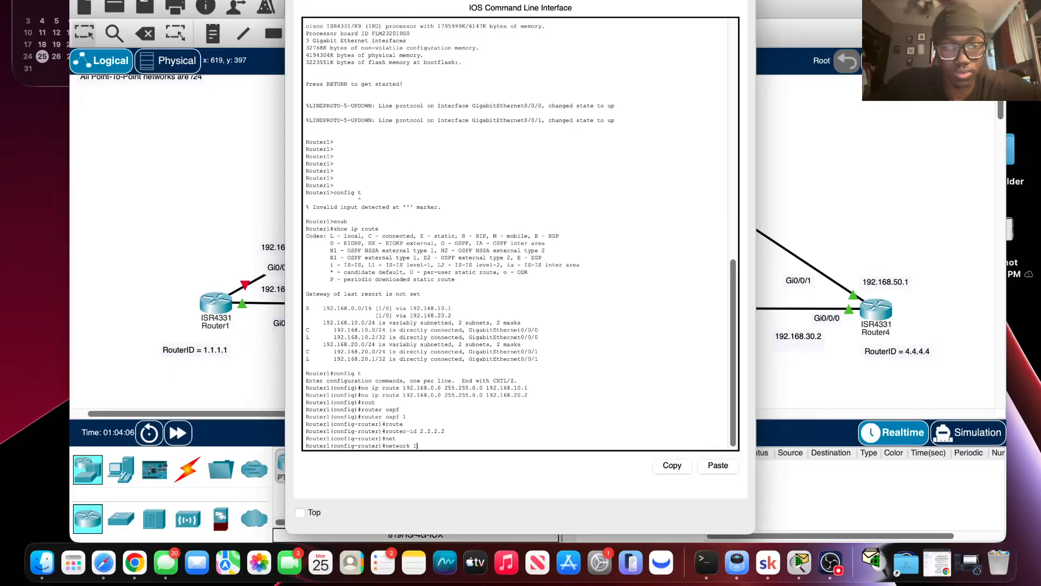
type("92.168")
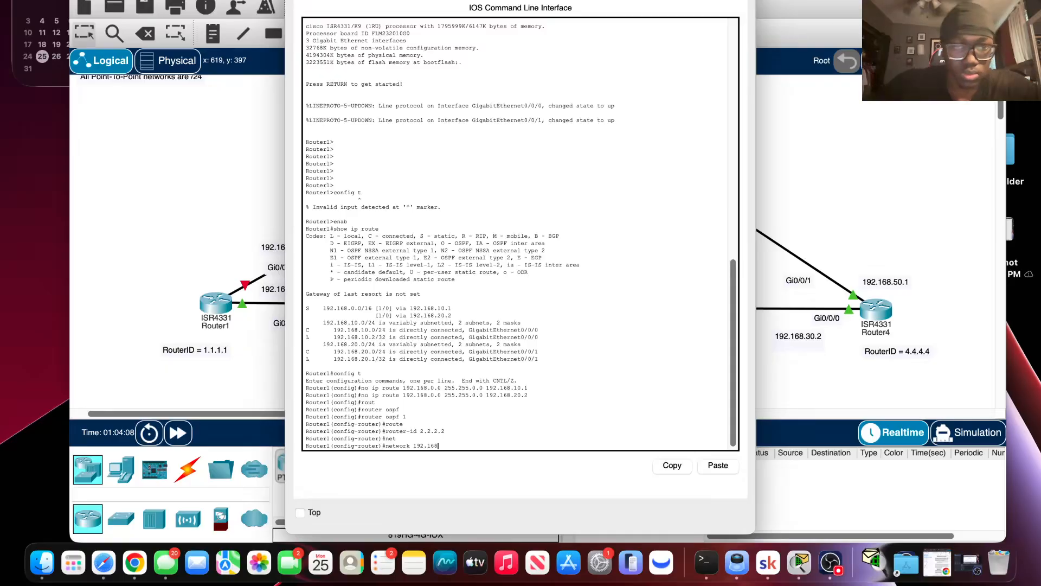
type(".10.0")
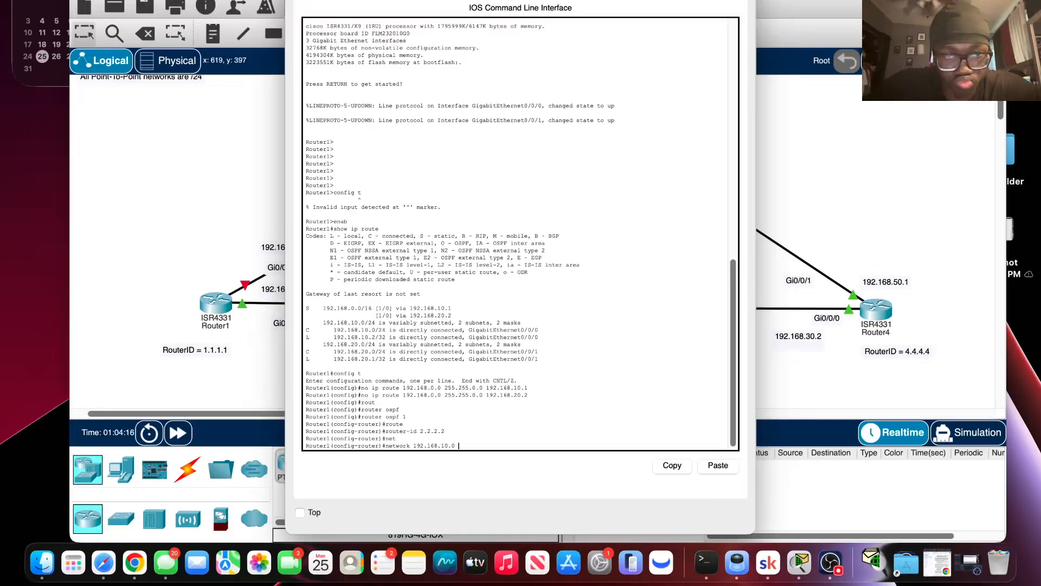
type("2")
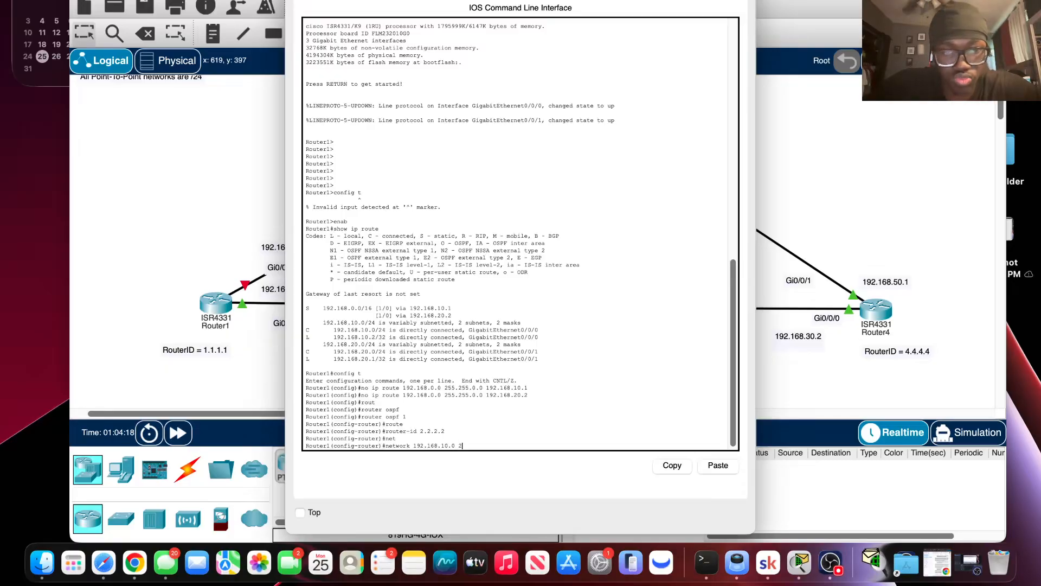
key("BackSpace")
type("0.0")
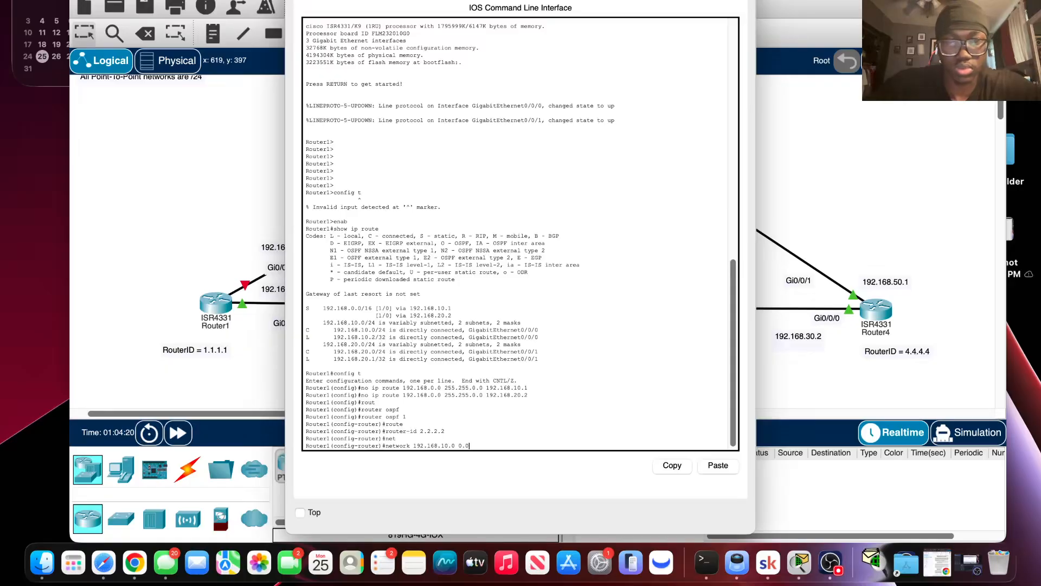
type(".0.2")
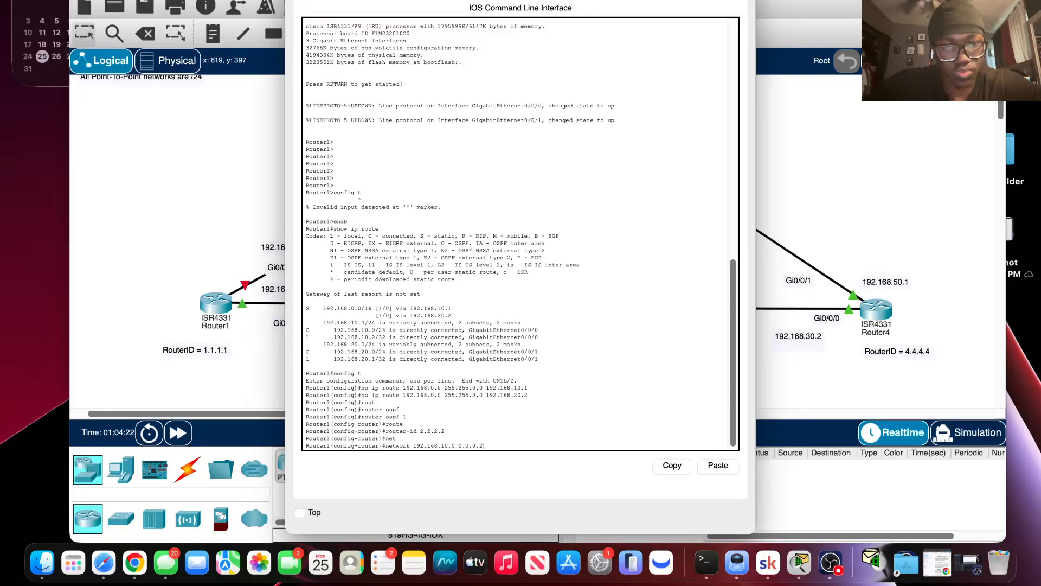
type("55")
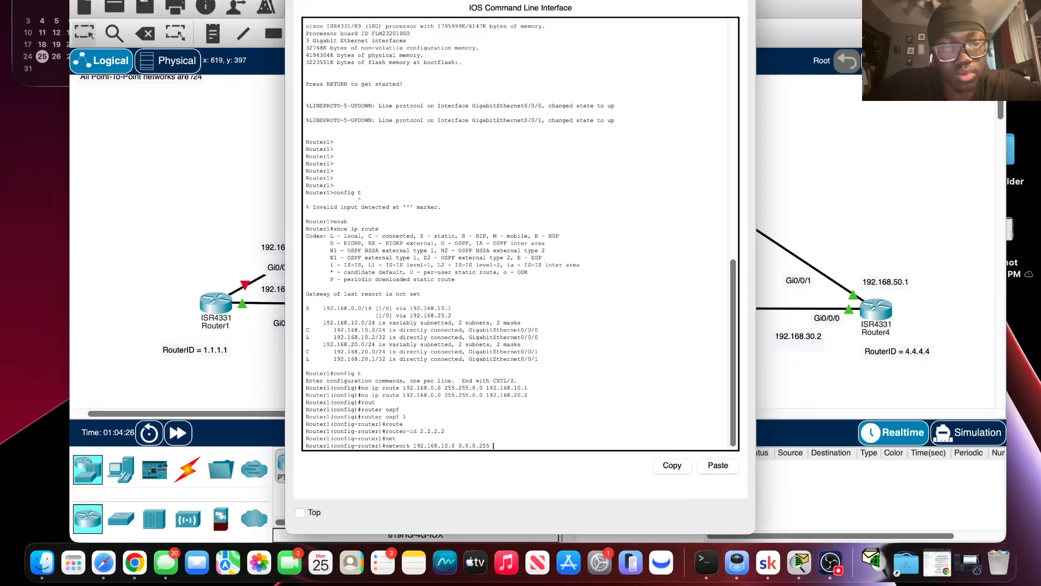
type(" area 0")
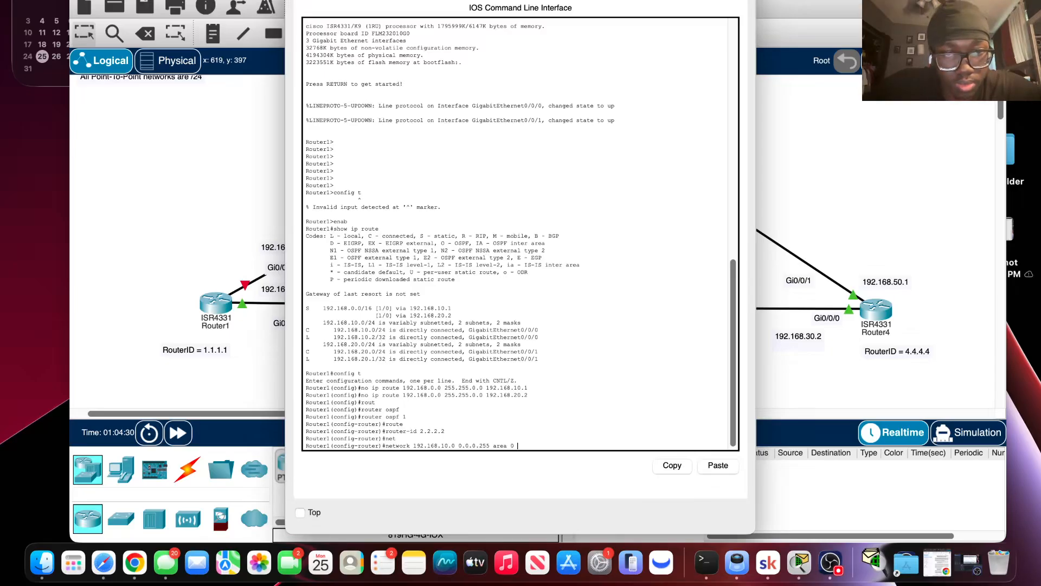
key("Return")
Step: Add networks 192.168.20.0 and 192.168.30.0 with wildcard 0.0.0.255 in area 0 to Router2's OSPF process
key("Up")
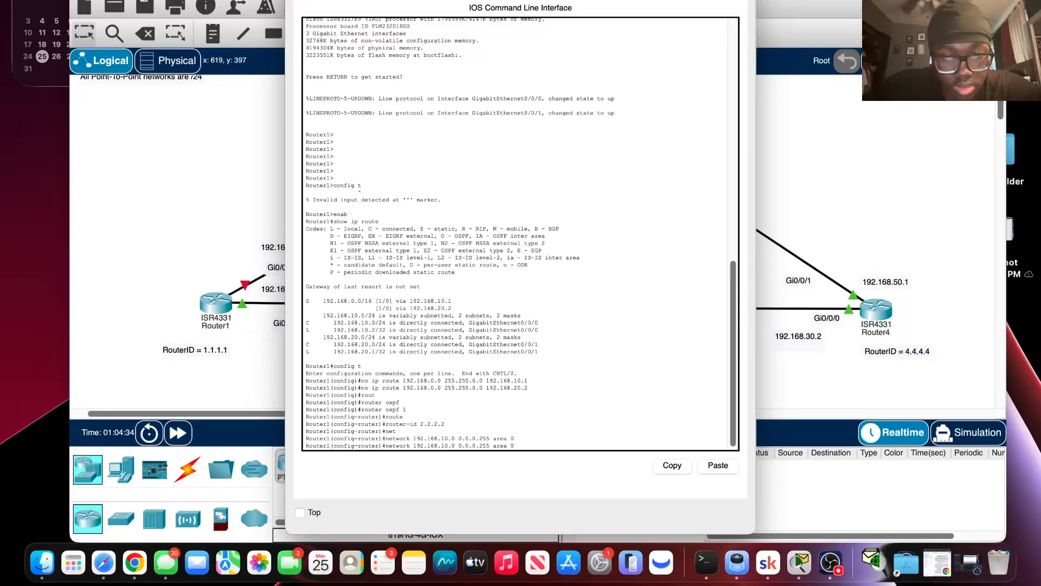
key("Return")
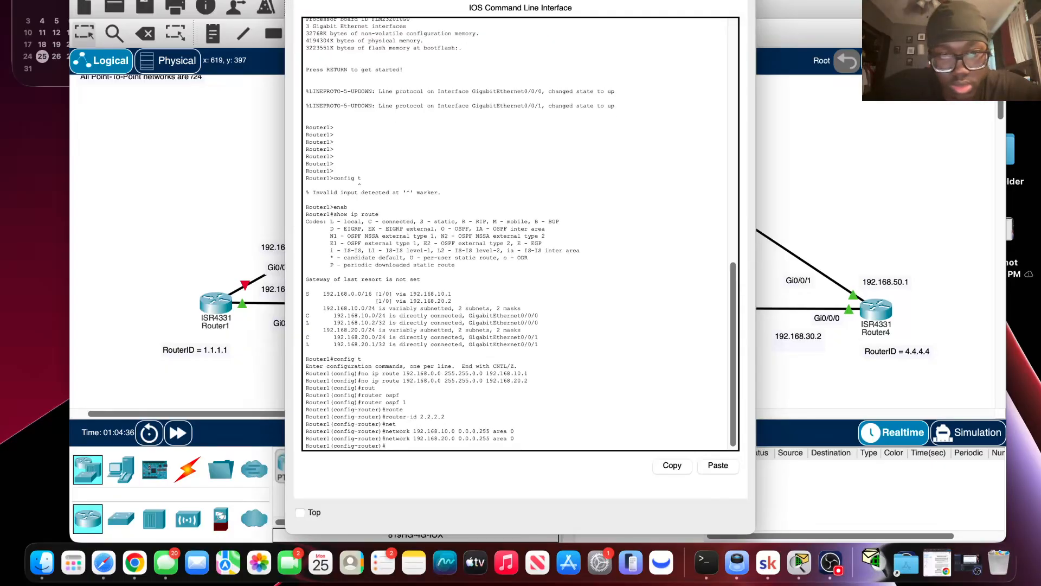
key("Up")
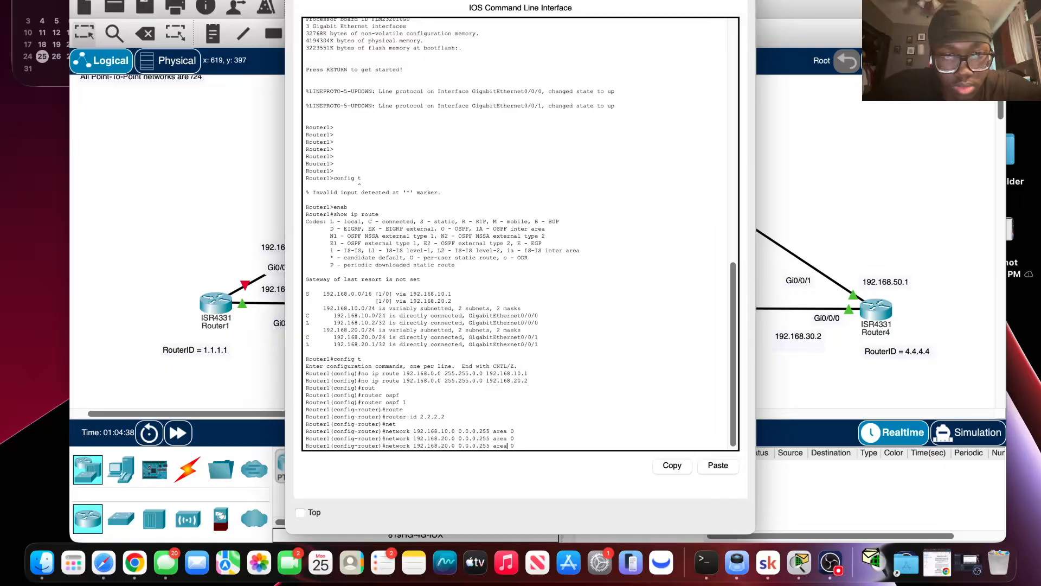
key("Left")
key("Left")
key("Left")
key("Left")
key("Left")
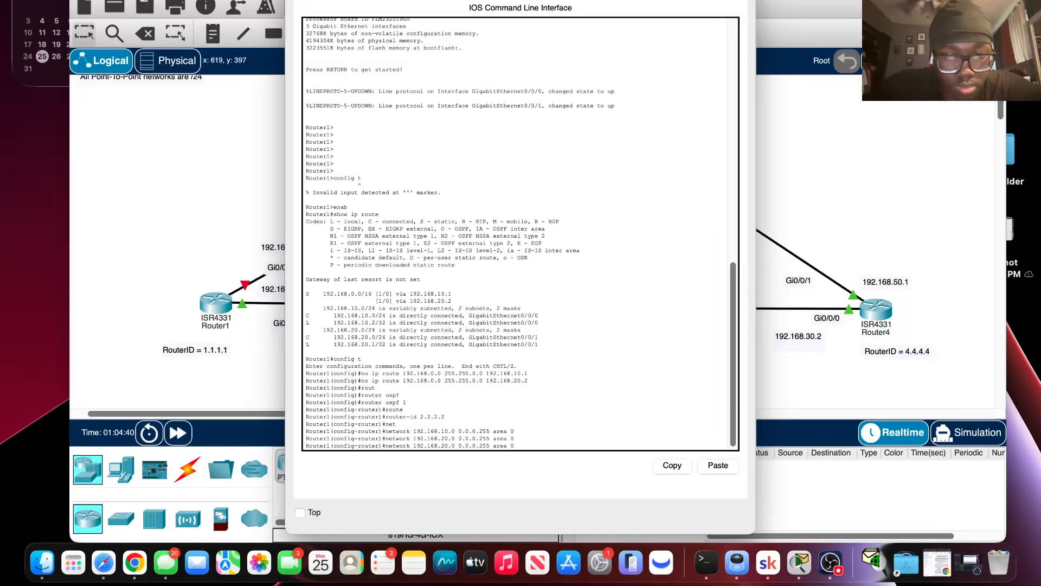
key("BackSpace")
type("3")
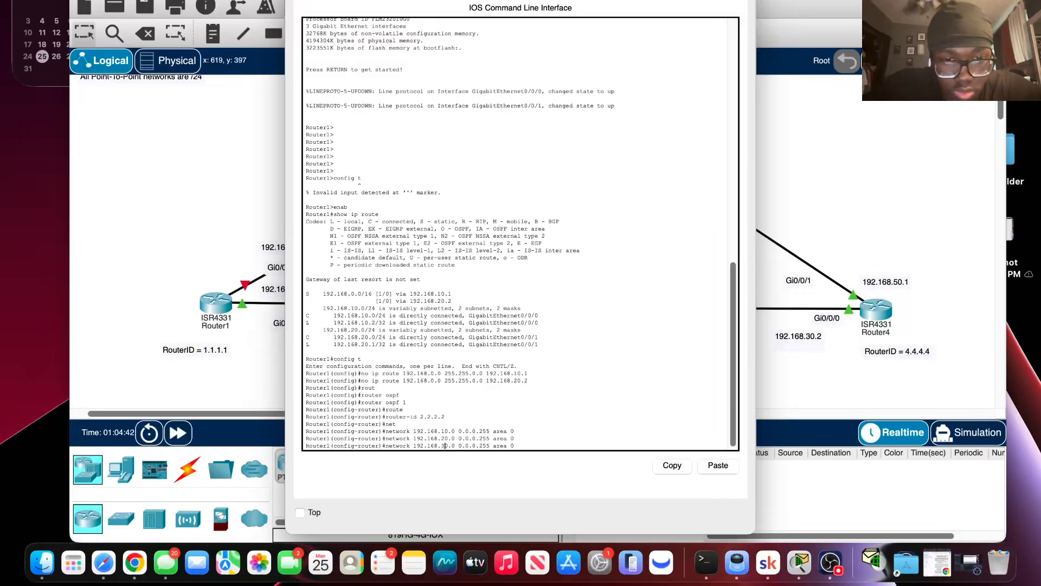
key("Return")
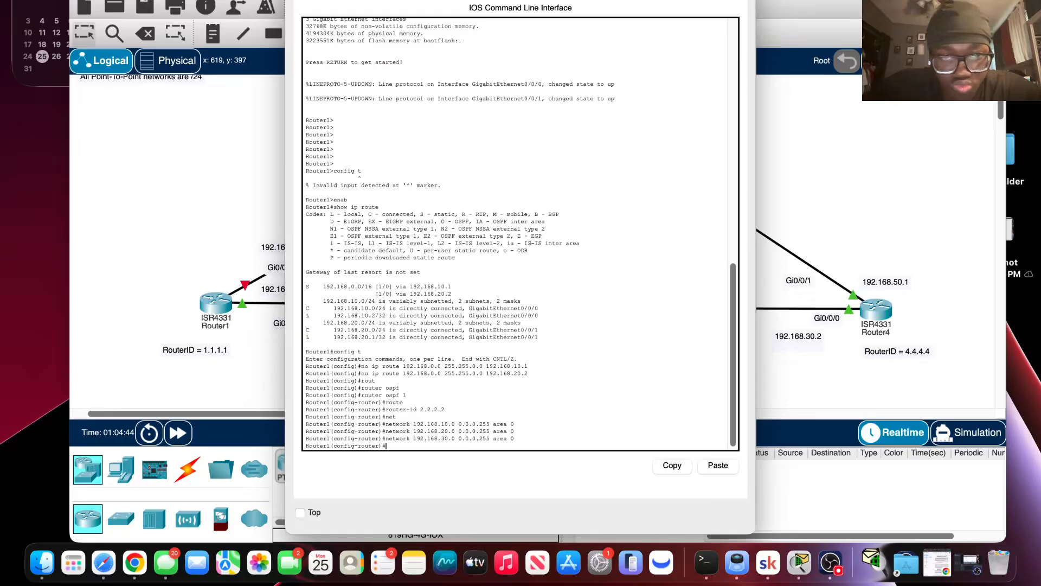
Step: Add networks 192.168.40.0 and 192.168.50.0 with wildcard 0.0.0.255 in area 0 on Router2, and exit router configuration mode
key("Up")
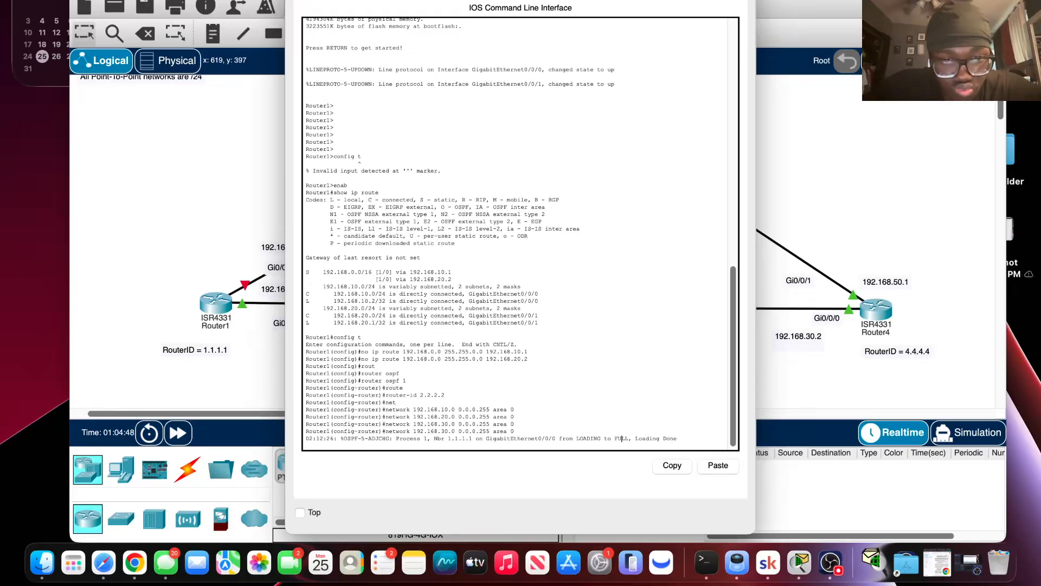
key("Up")
key("Down")
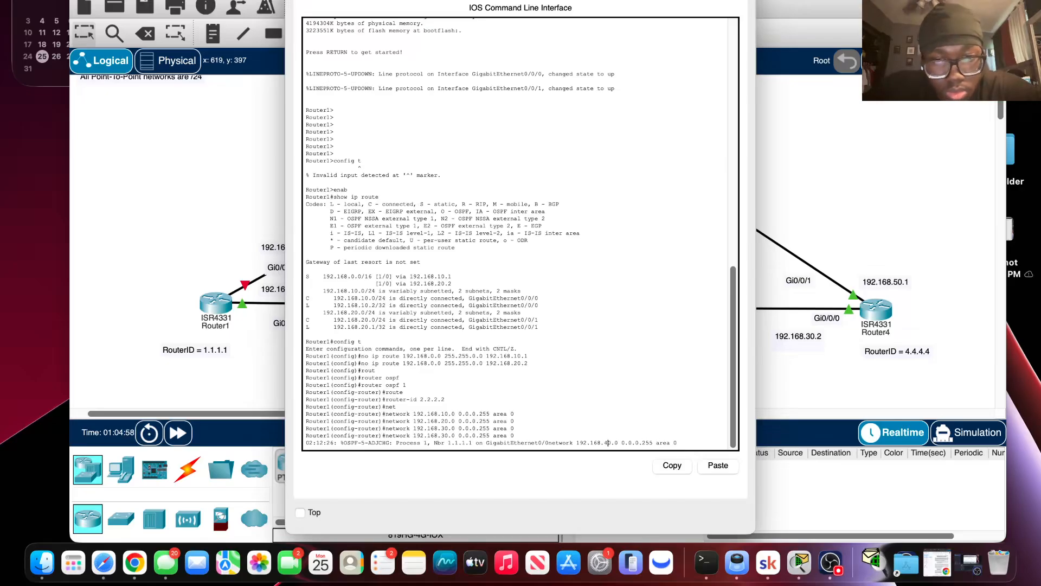
key("Return")
key("Up")
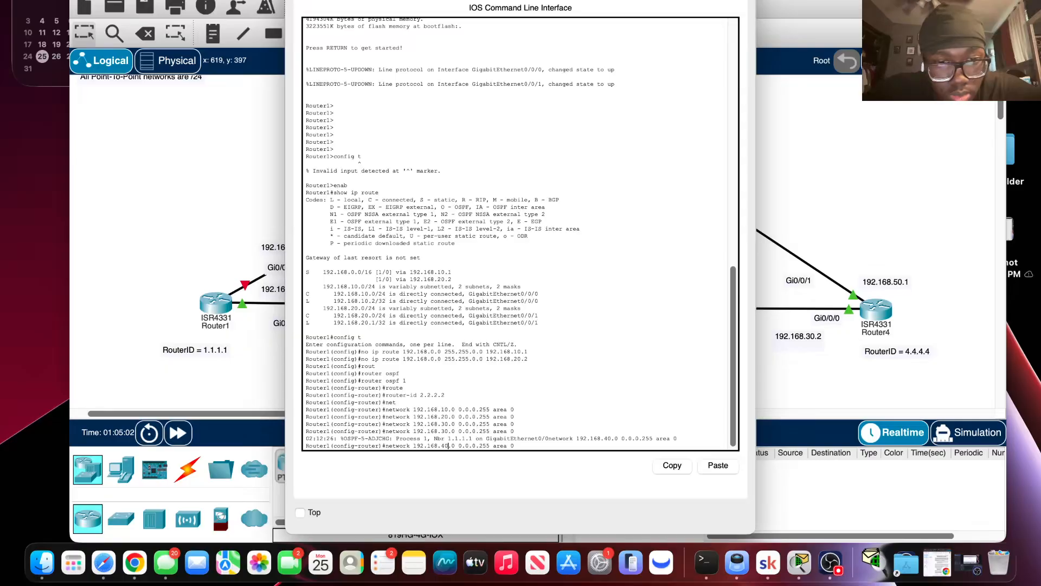
key("BackSpace")
type("5")
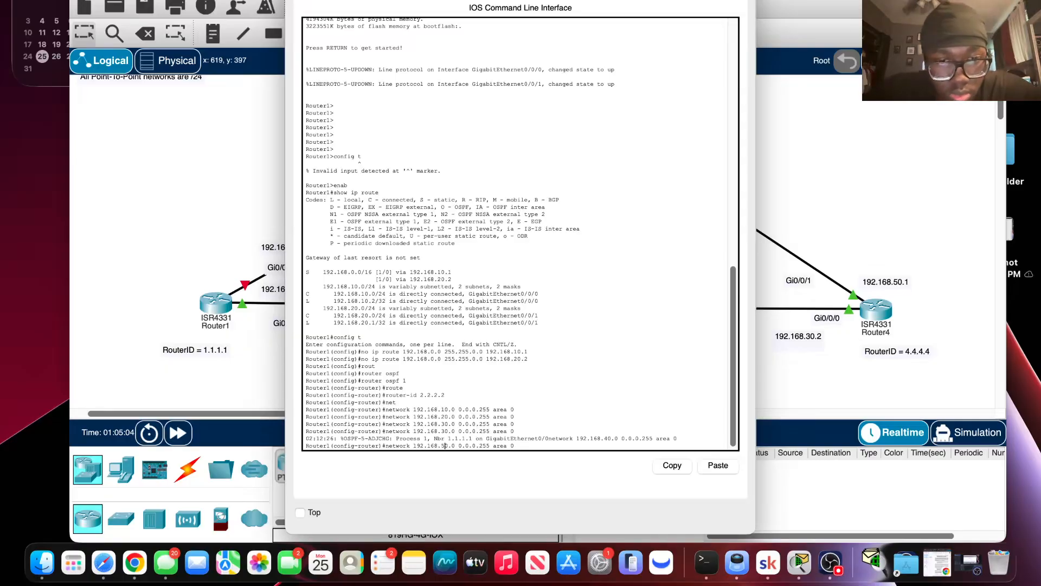
key("Return")
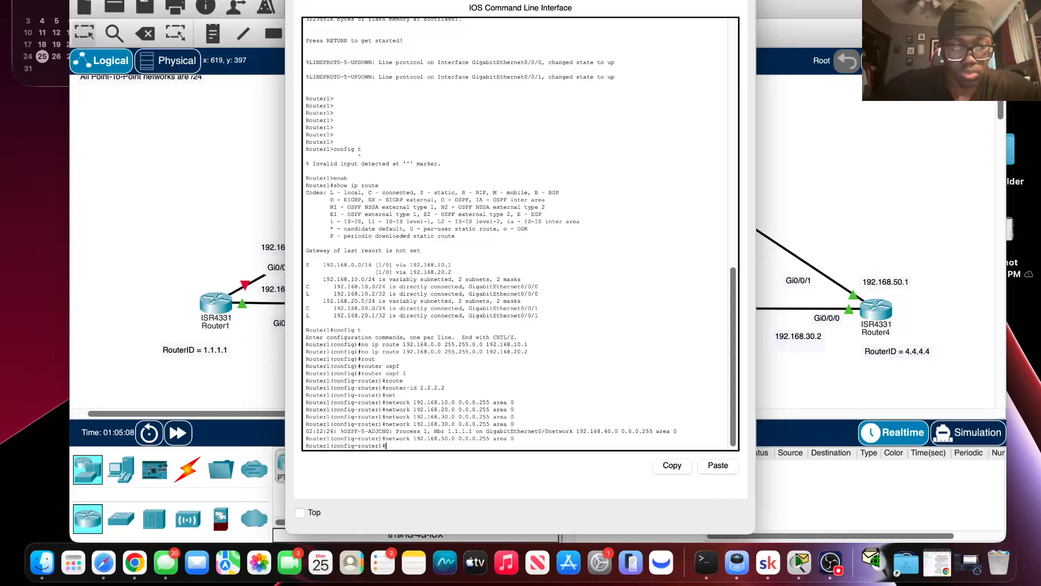
type("exi")
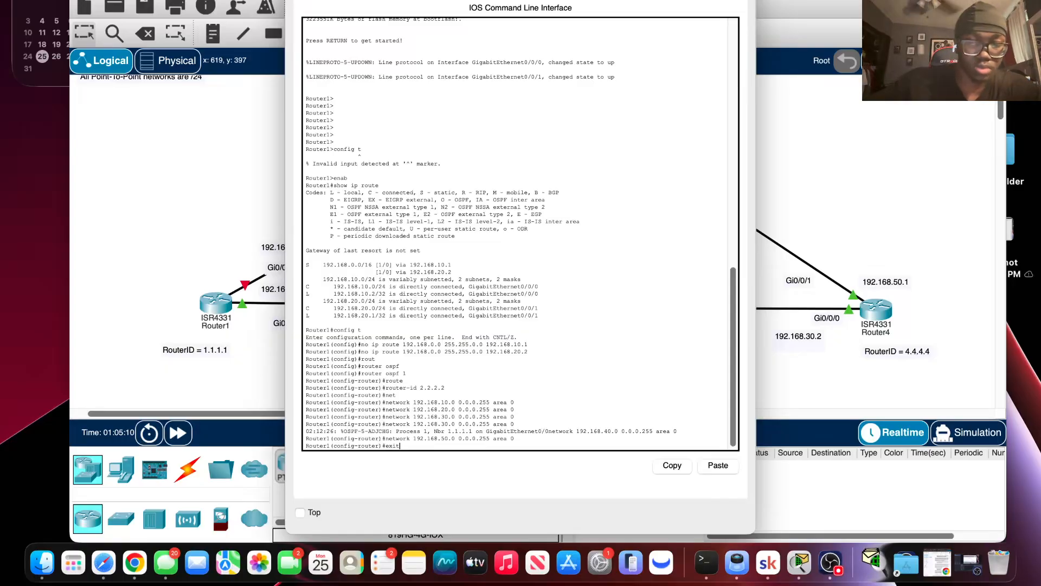
type("t")
key("Return")
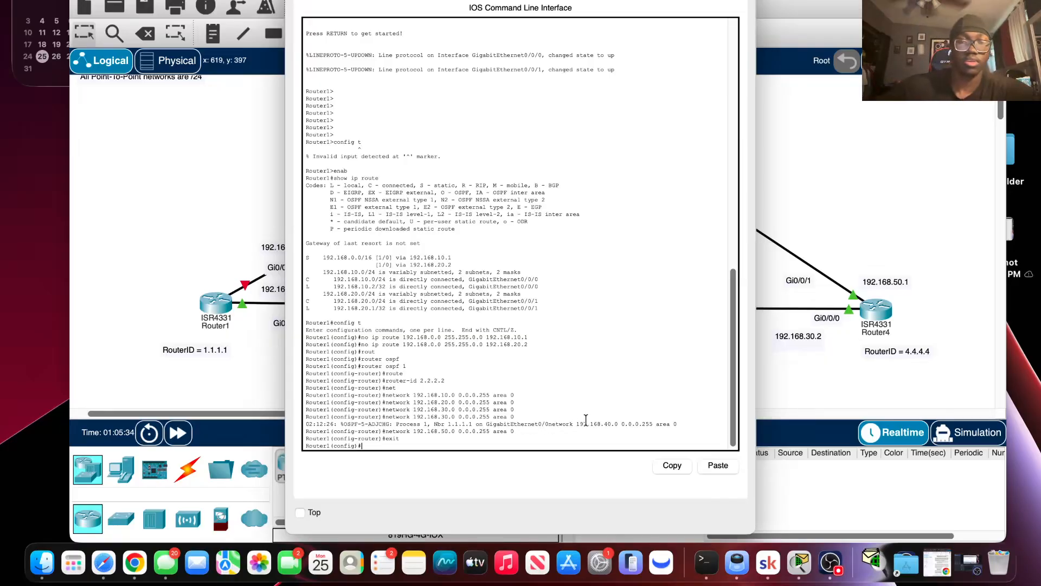
scroll(585, 418, "down", 1)
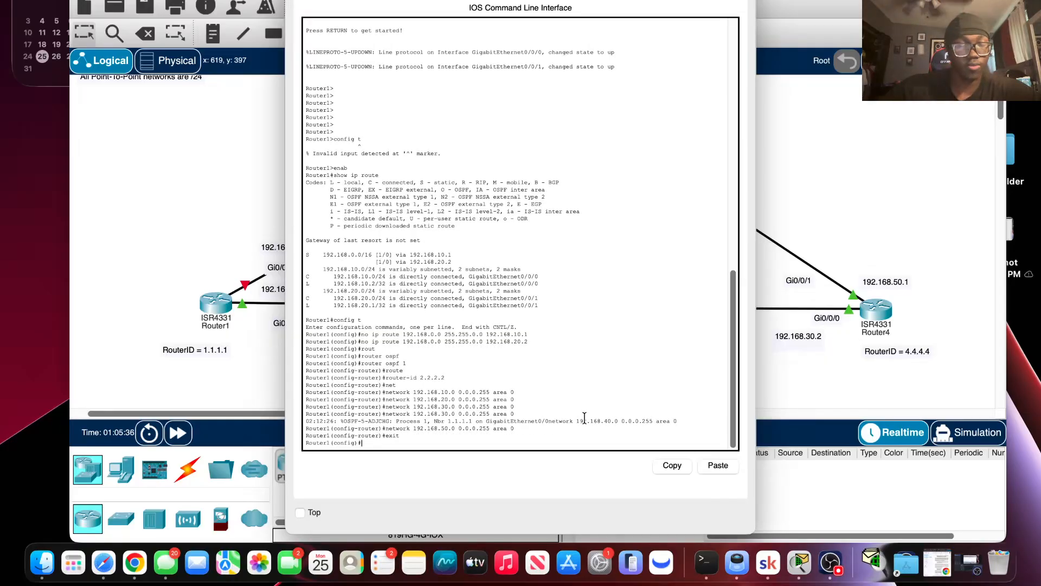
scroll(585, 418, "up", 3)
scroll(584, 418, "down", 3)
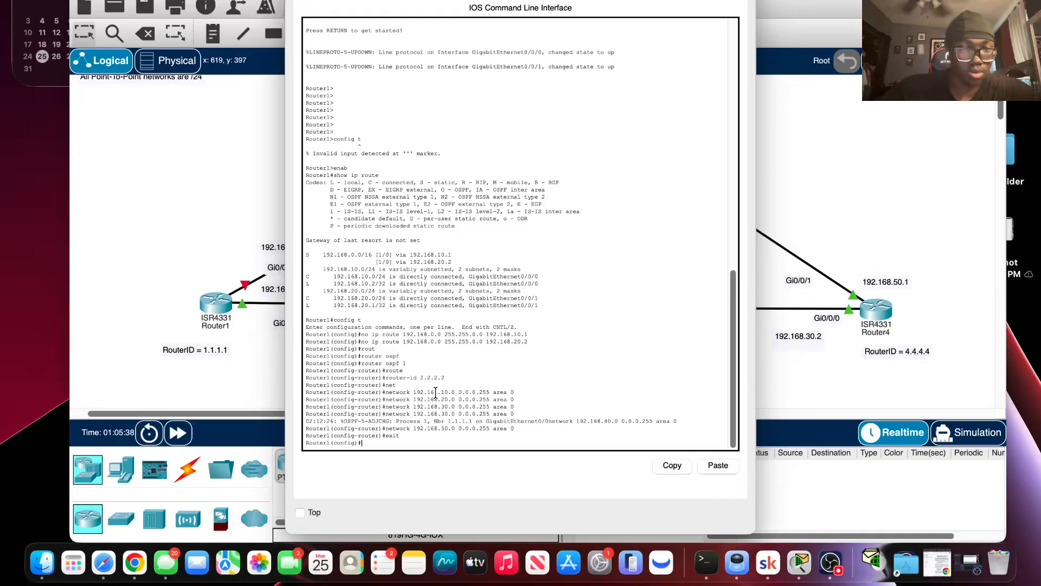
Step: Open Router3's command-line interface from the topology and bring up its user prompt
left_click(239, 371)
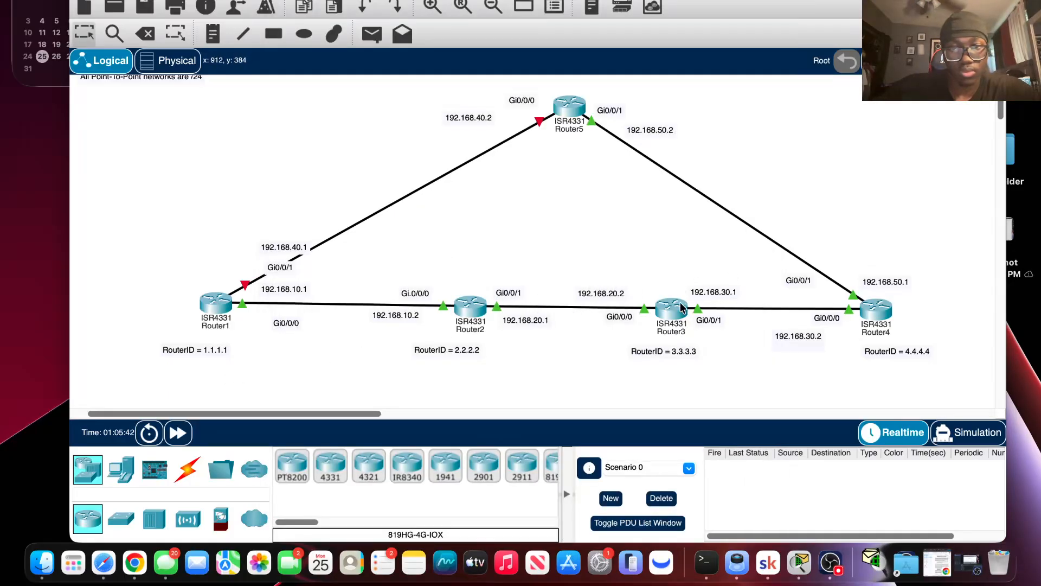
left_click(682, 308)
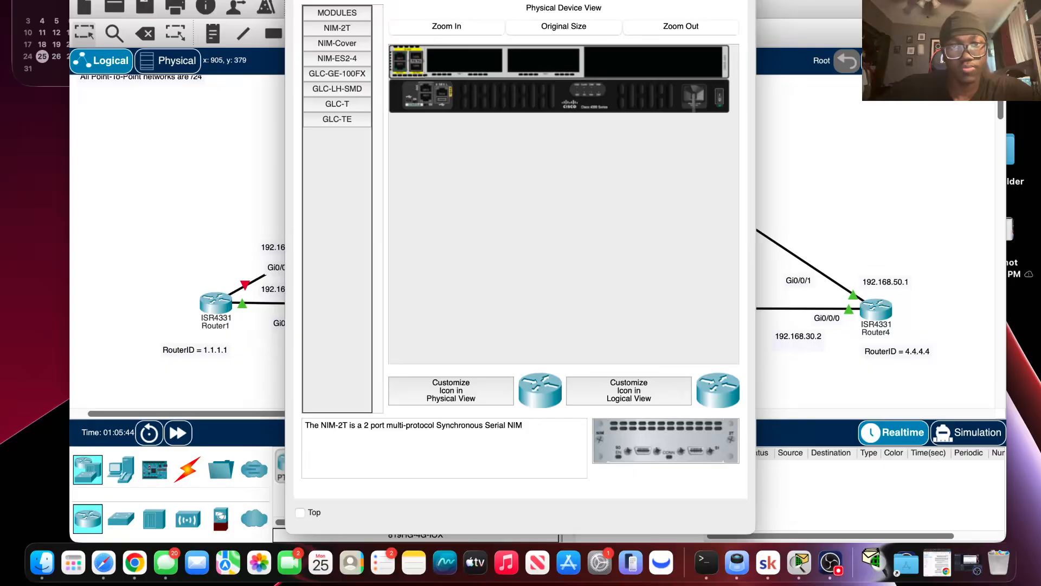
left_click(534, 1)
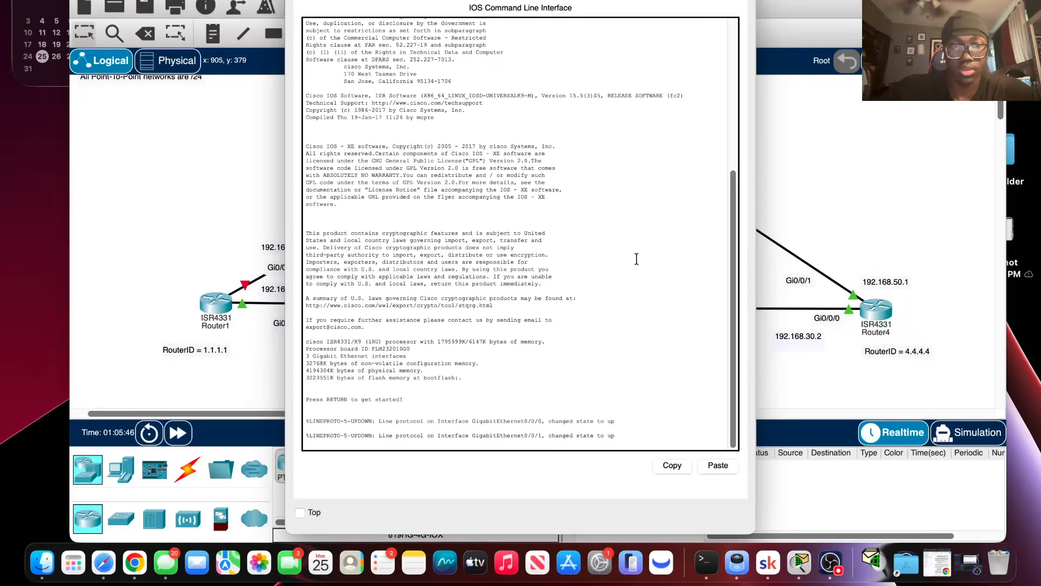
key("Return")
key("Return")
key("Return")
key("Return")
key("Return")
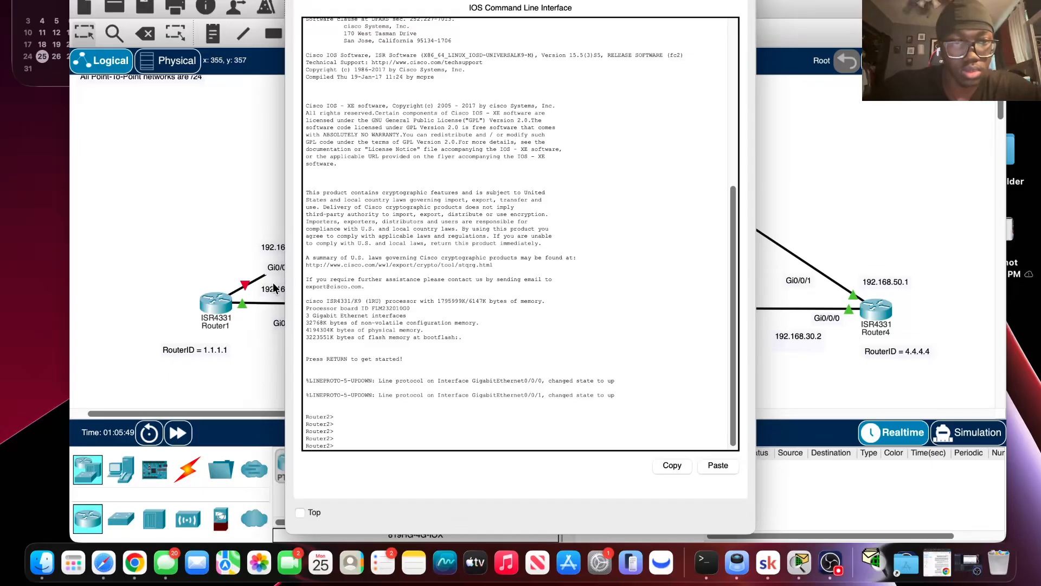
Step: Return to Router2's command line and set its hostname to R2
left_click(223, 388)
left_click(458, 315)
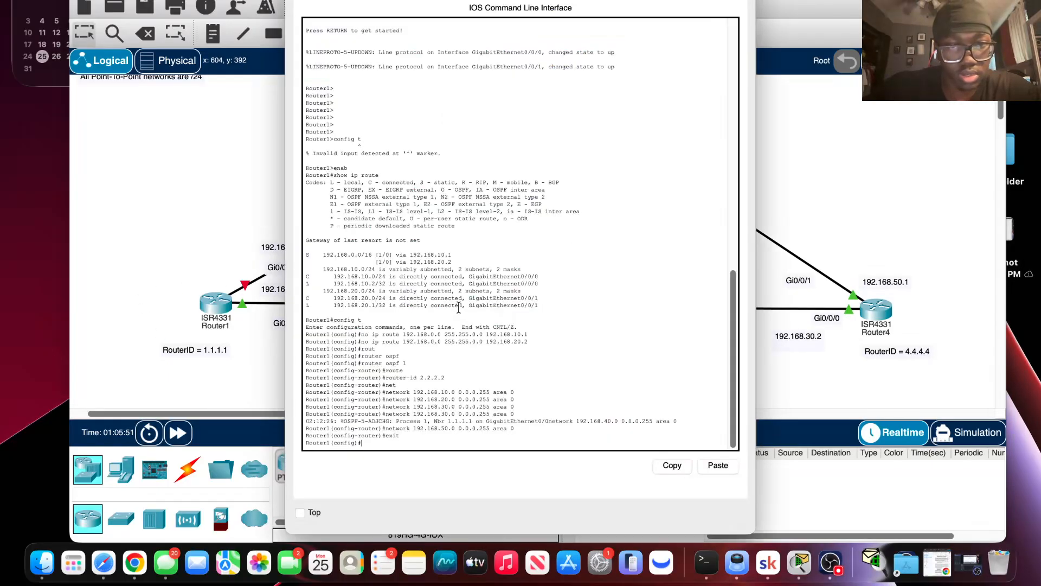
type("\\\\")
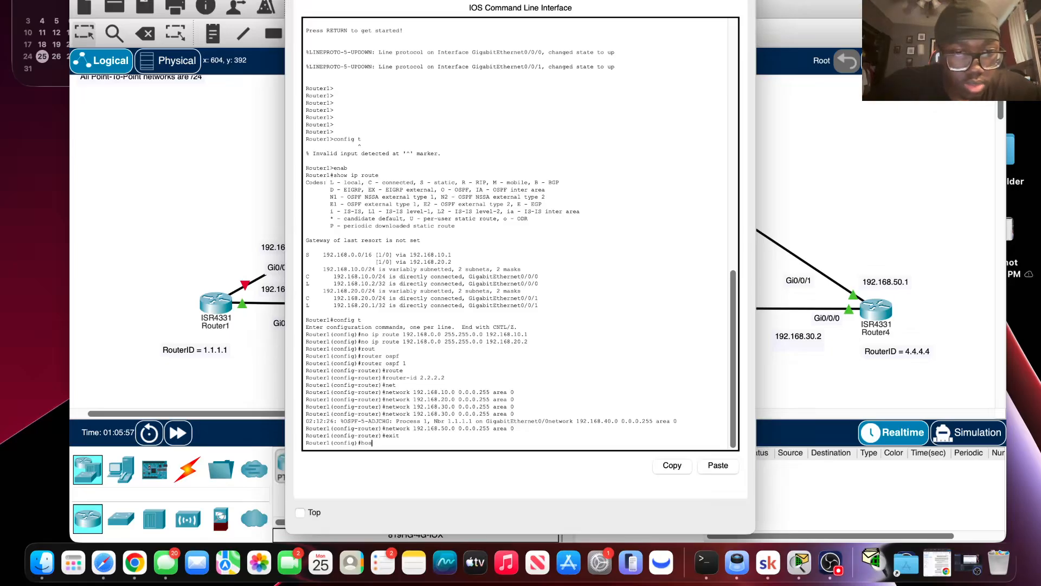
type("t R2")
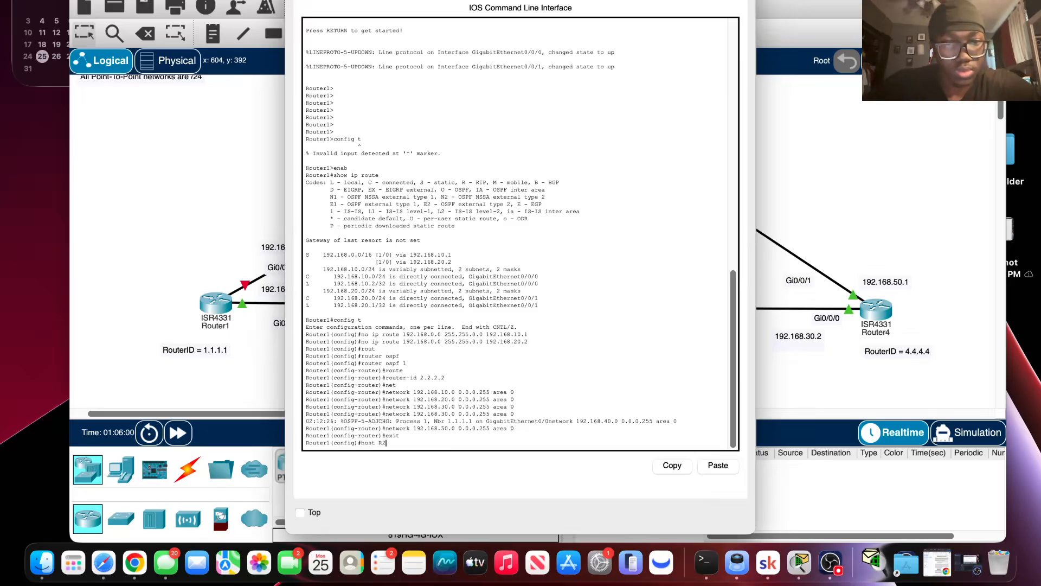
key("Return")
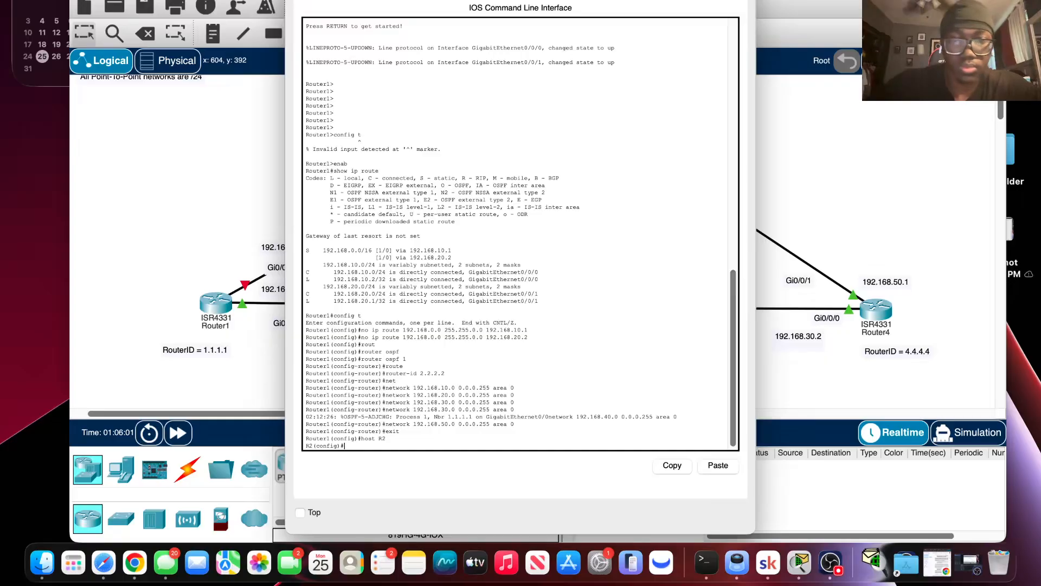
Step: Switch to Router3's command line, enter privileged mode and display its IP routing table
left_click(203, 350)
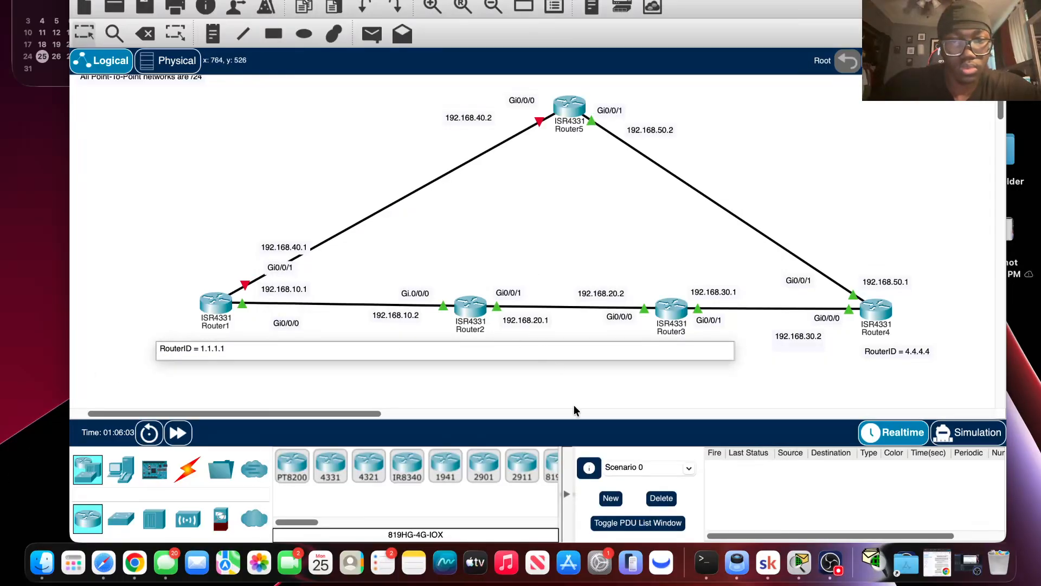
left_click(673, 311)
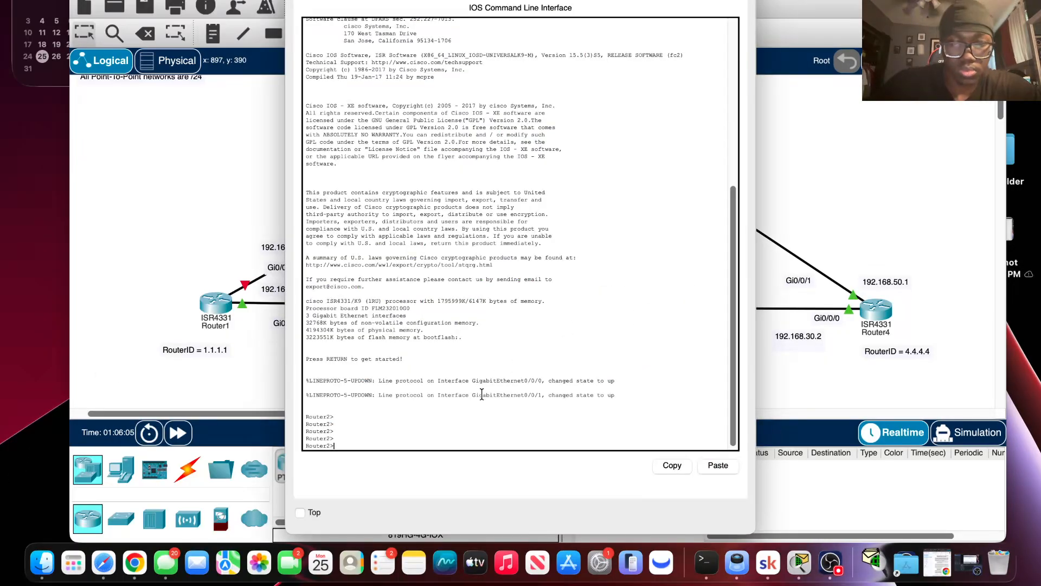
type("enab")
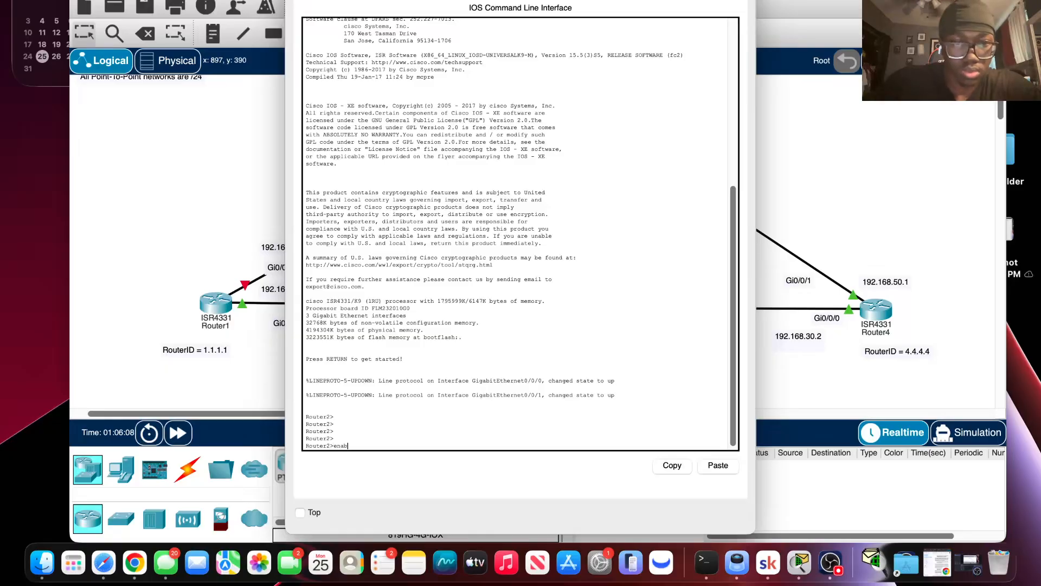
key("Return")
type("s")
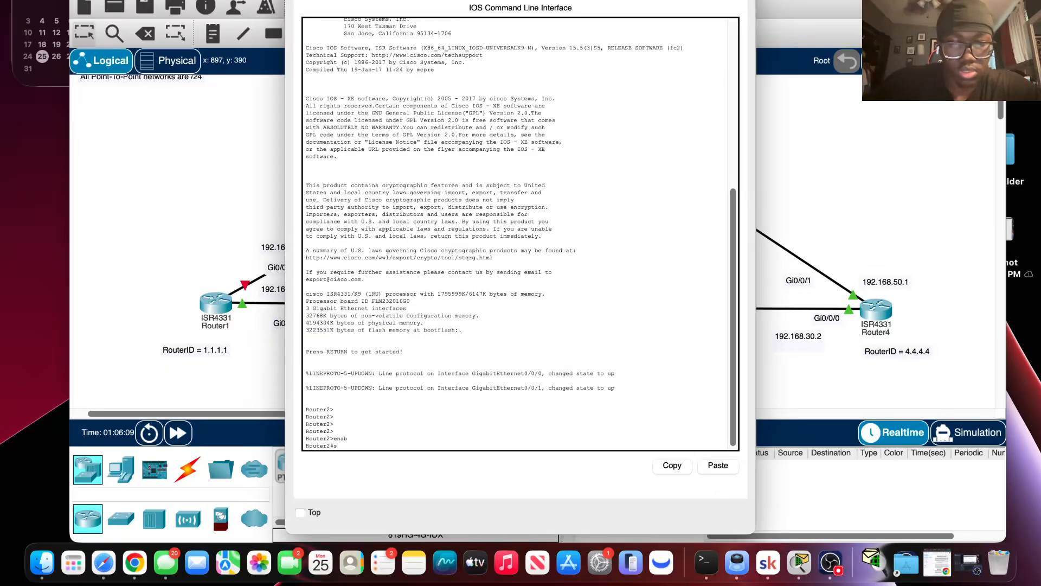
type("how ip")
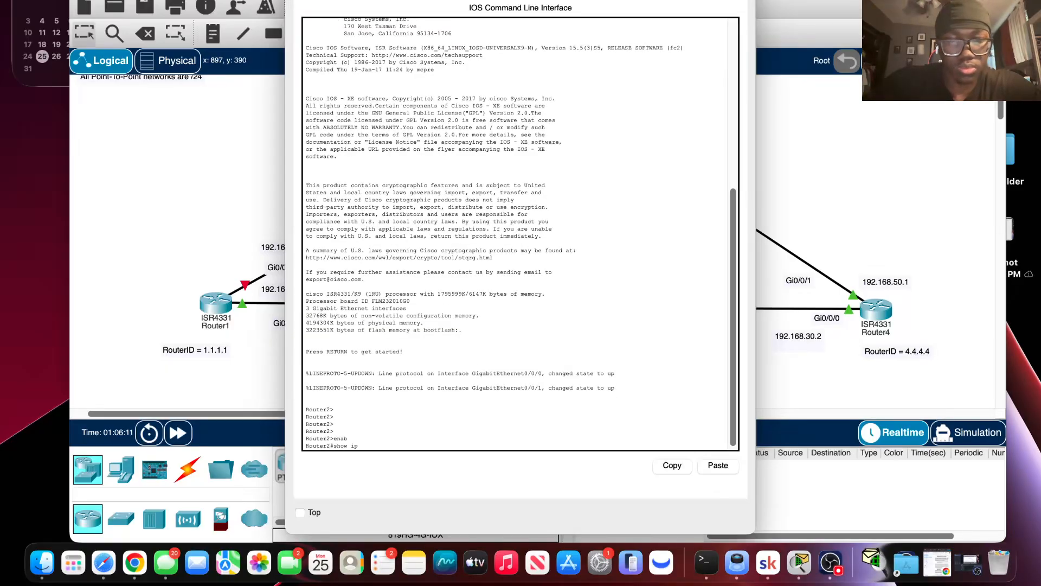
type(" rou")
key("Return")
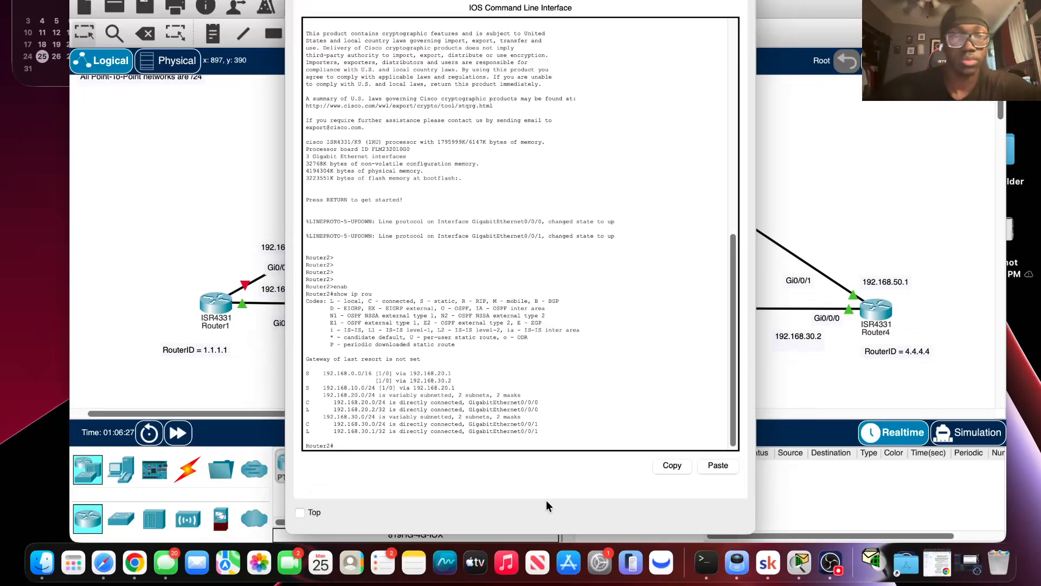
Step: Enter global configuration mode on Router3 and set its hostname to R3
type("s")
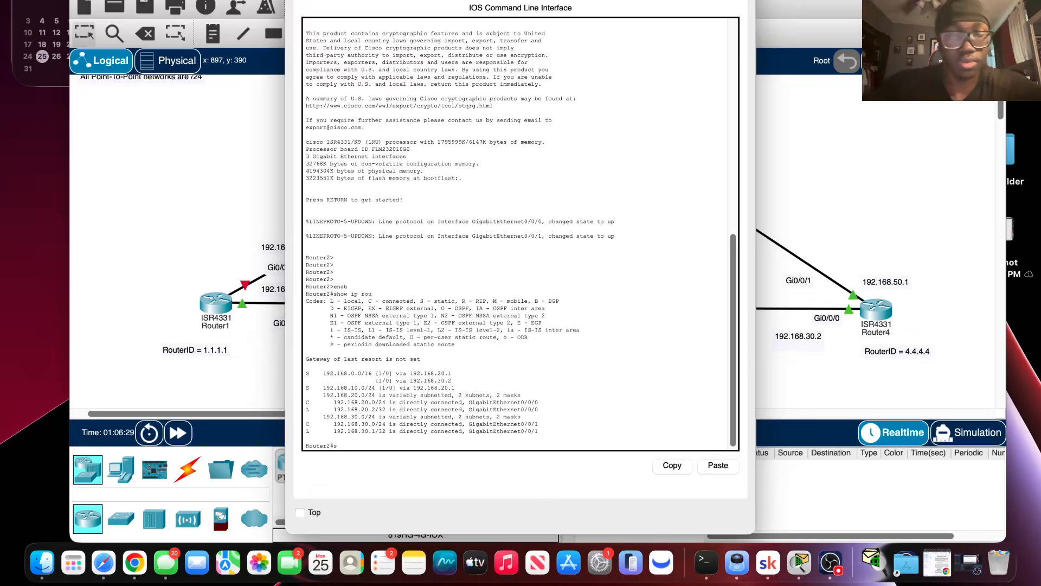
key("BackSpace")
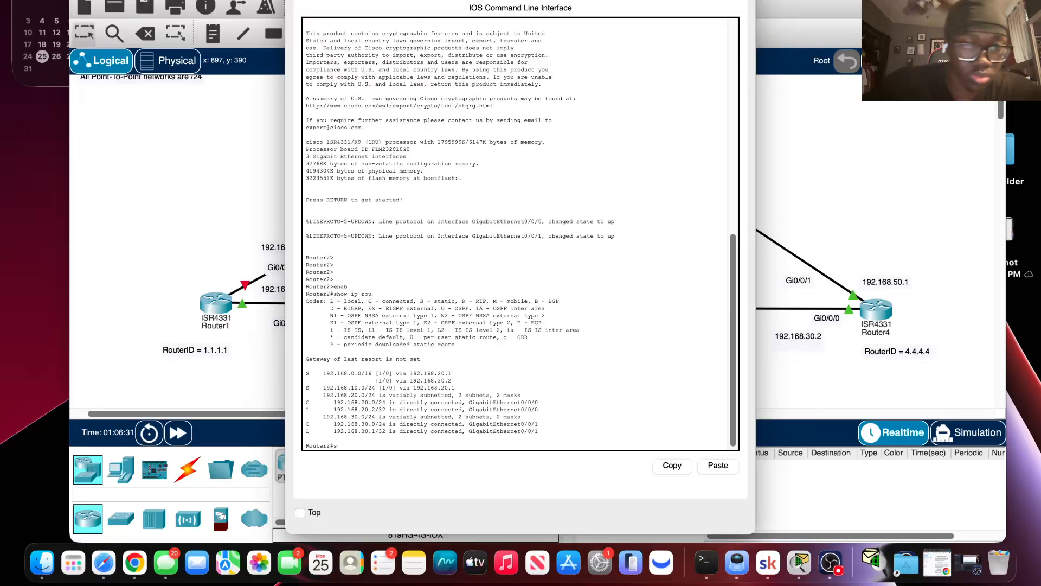
key("BackSpace")
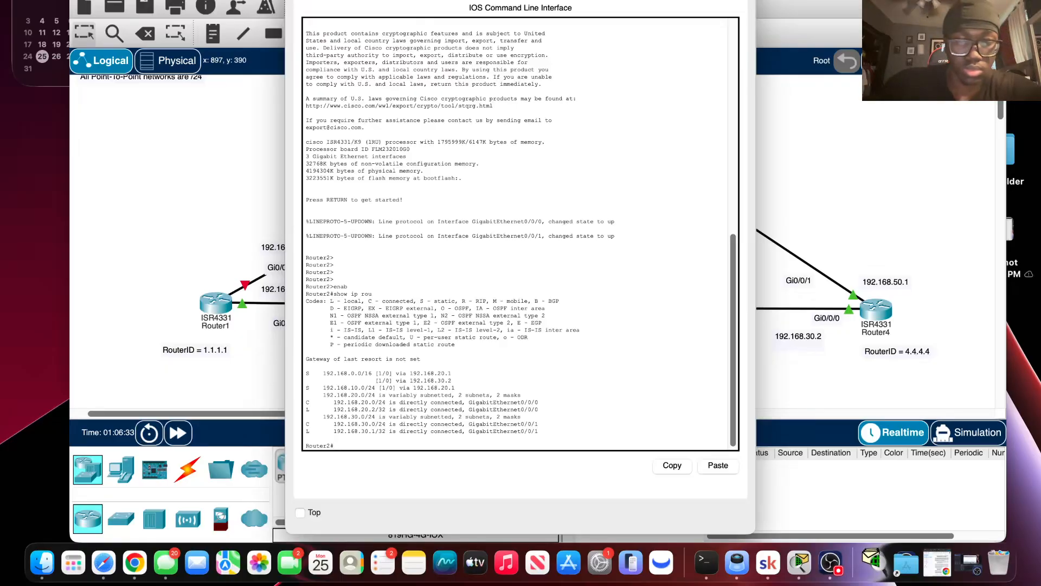
key("BackSpace")
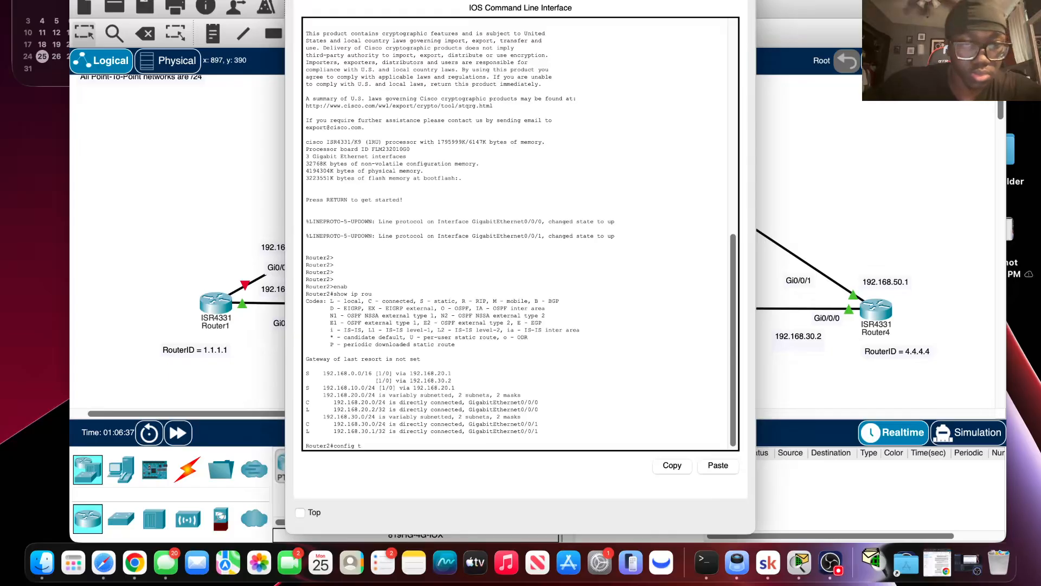
key("Return")
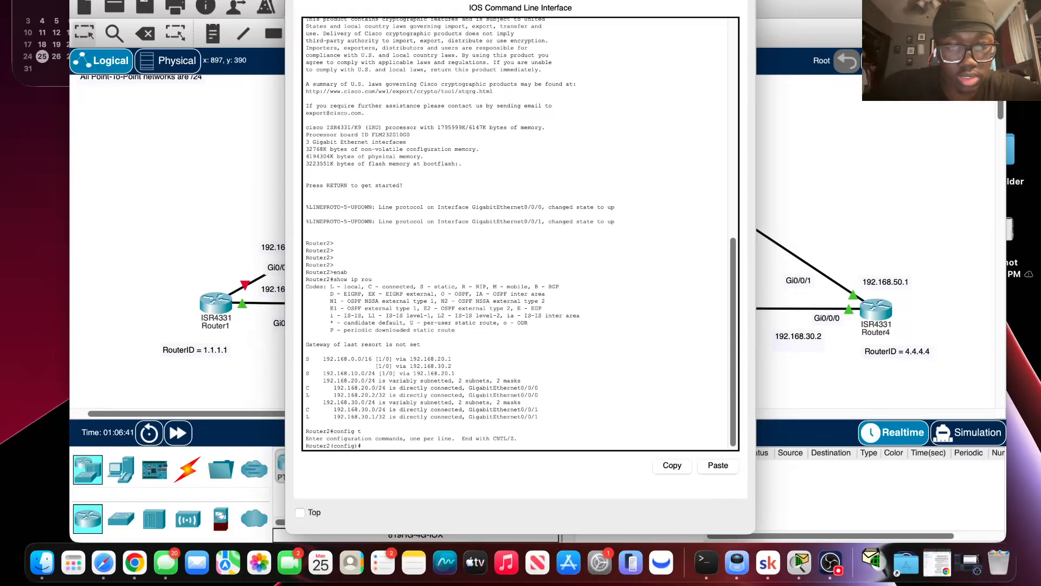
type("host ")
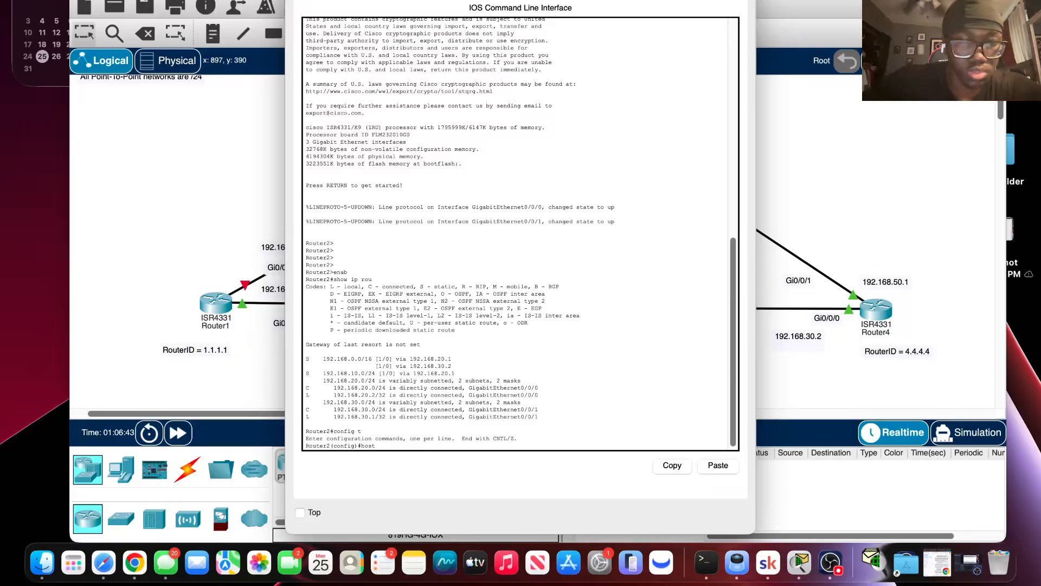
type("R3")
key("Return")
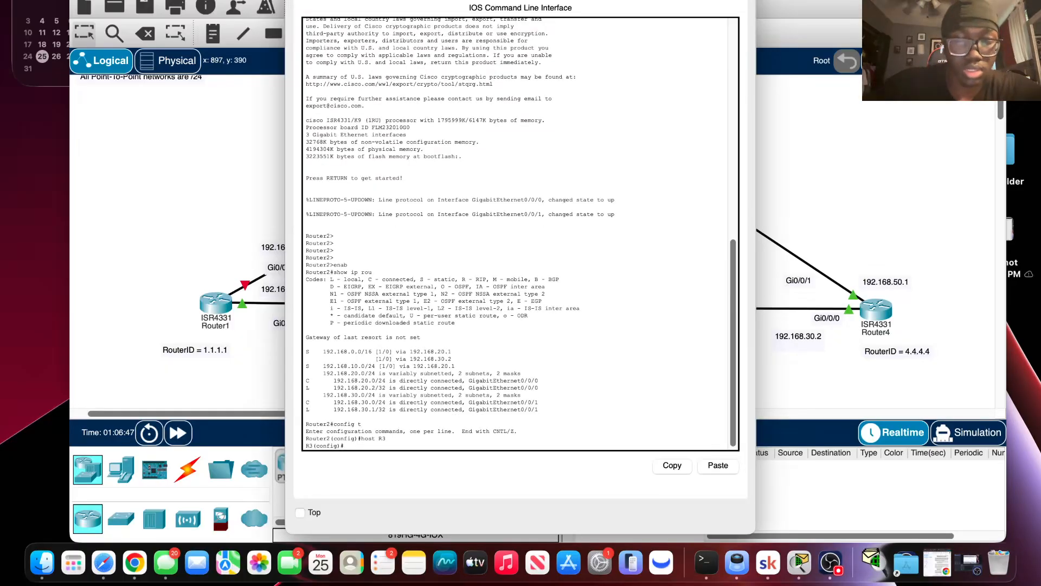
Step: Remove R3's static route to 192.168.0.0 with mask 255.255.0.0 via next hop 192.168.20.1
type("no")
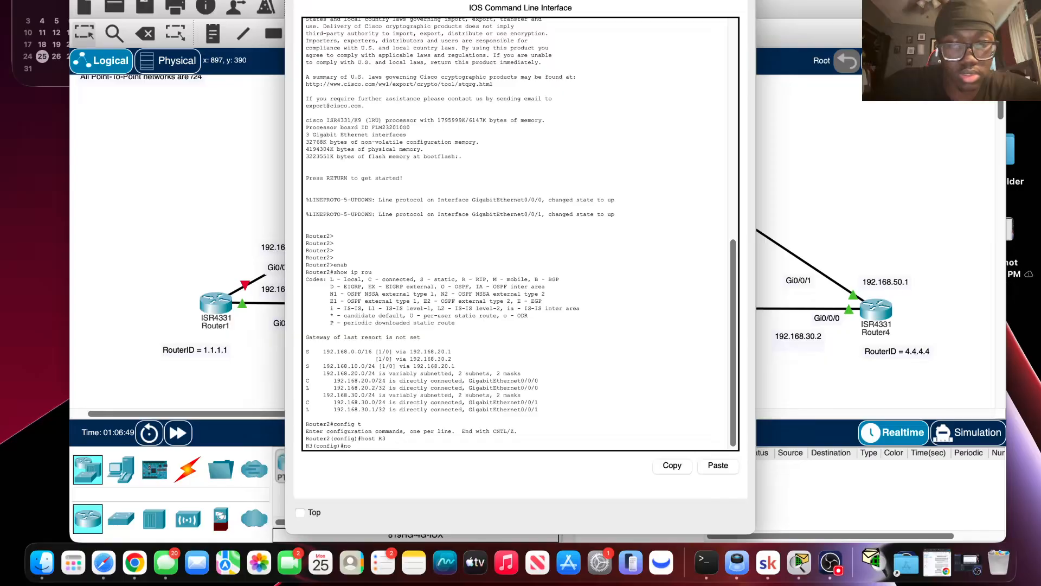
type(" ip rou")
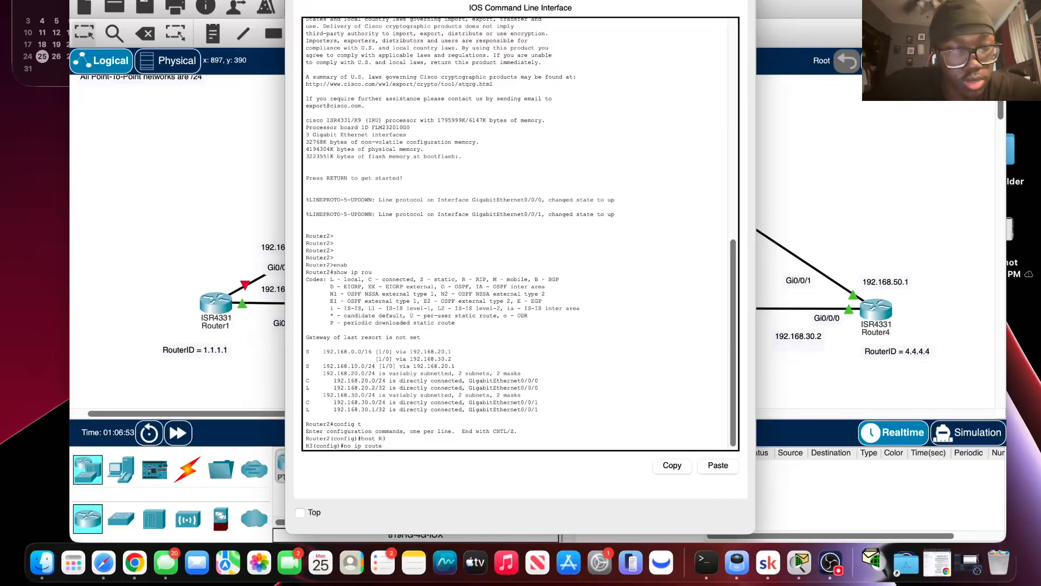
type("te")
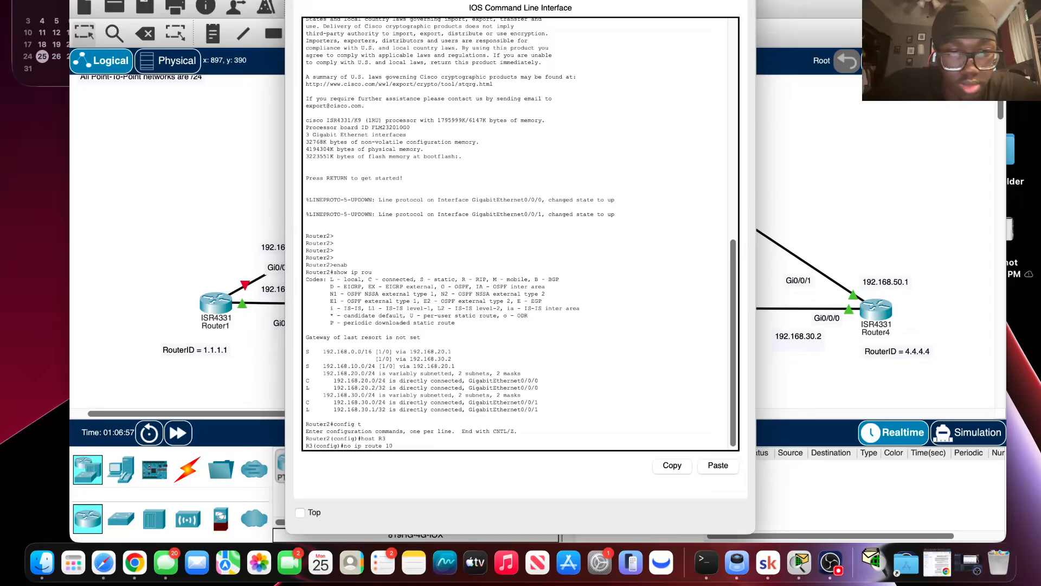
key("BackSpace")
key("BackSpace")
type("192")
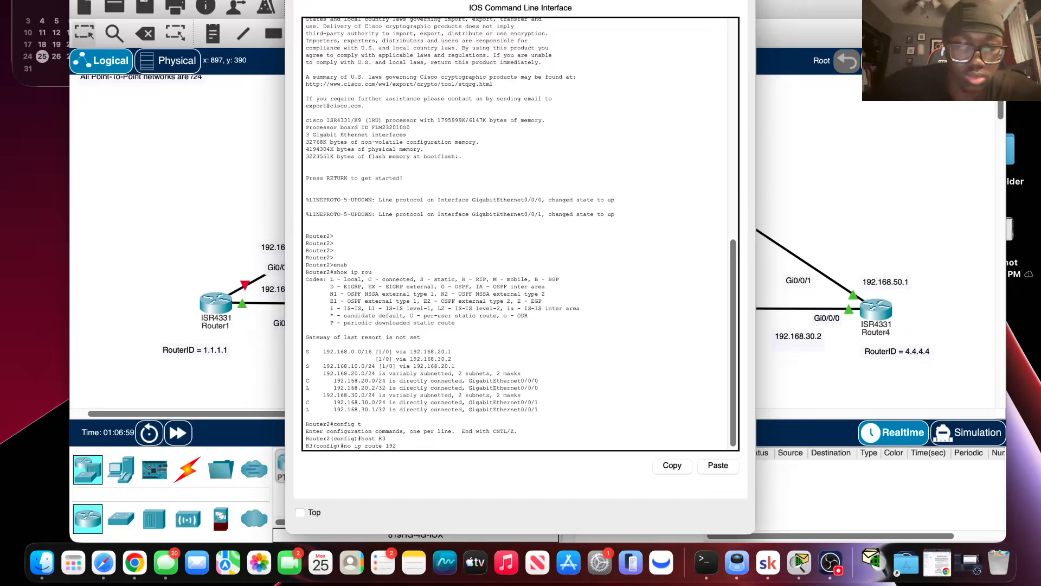
type(".1")
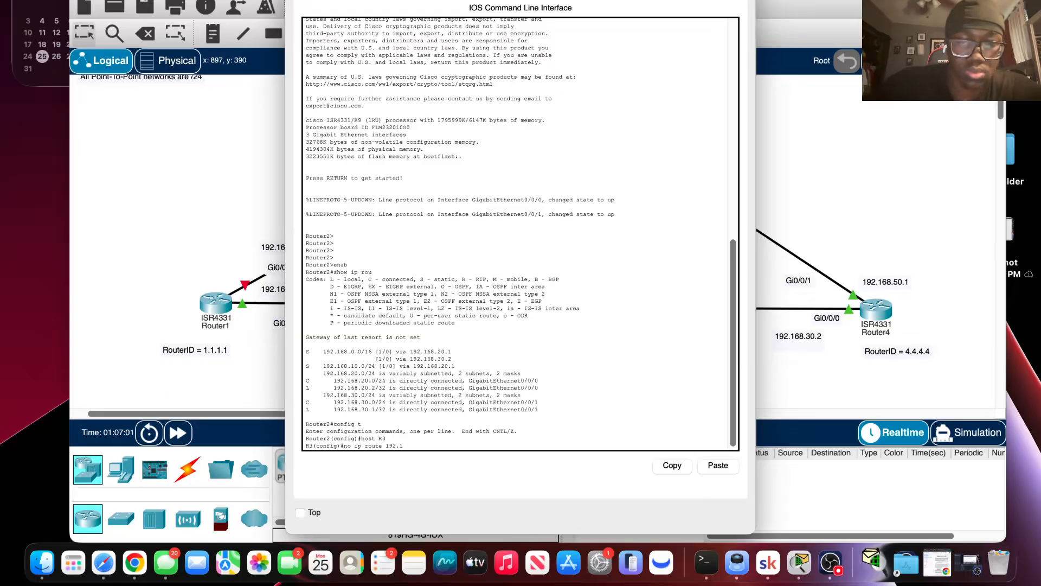
type("68")
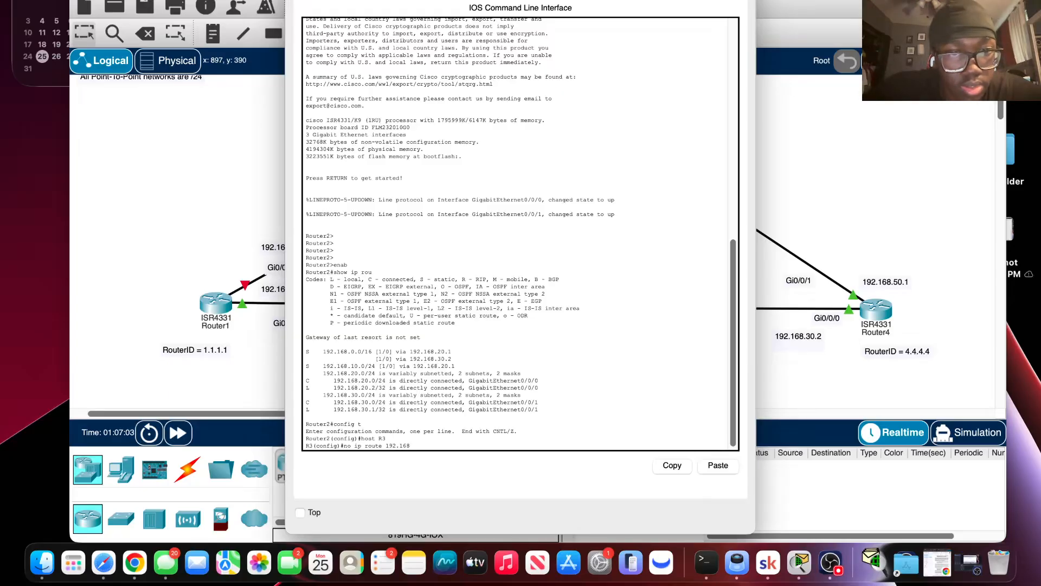
type(".0.0")
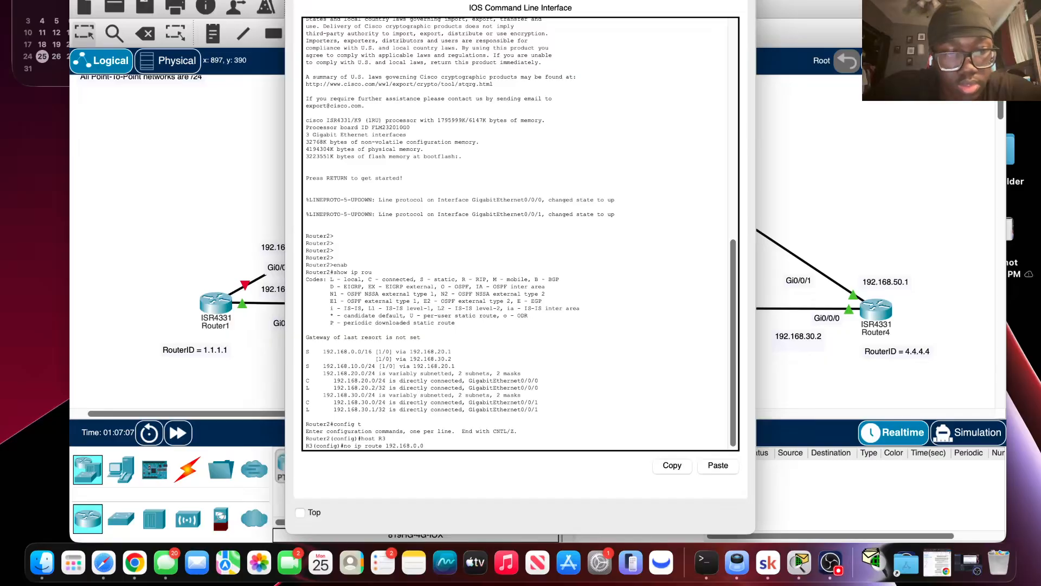
type(" 255.")
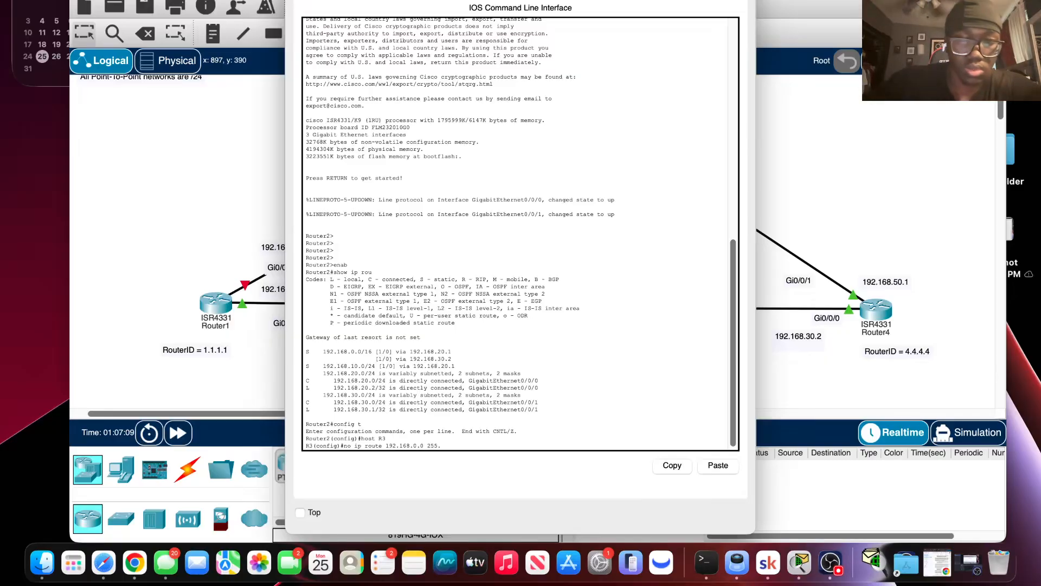
type("255.")
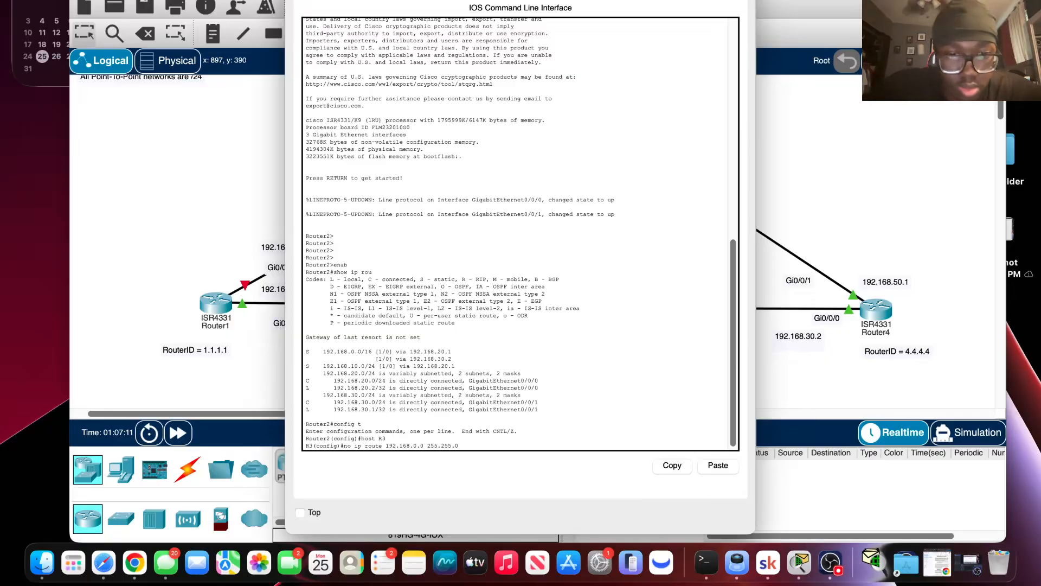
type("0.")
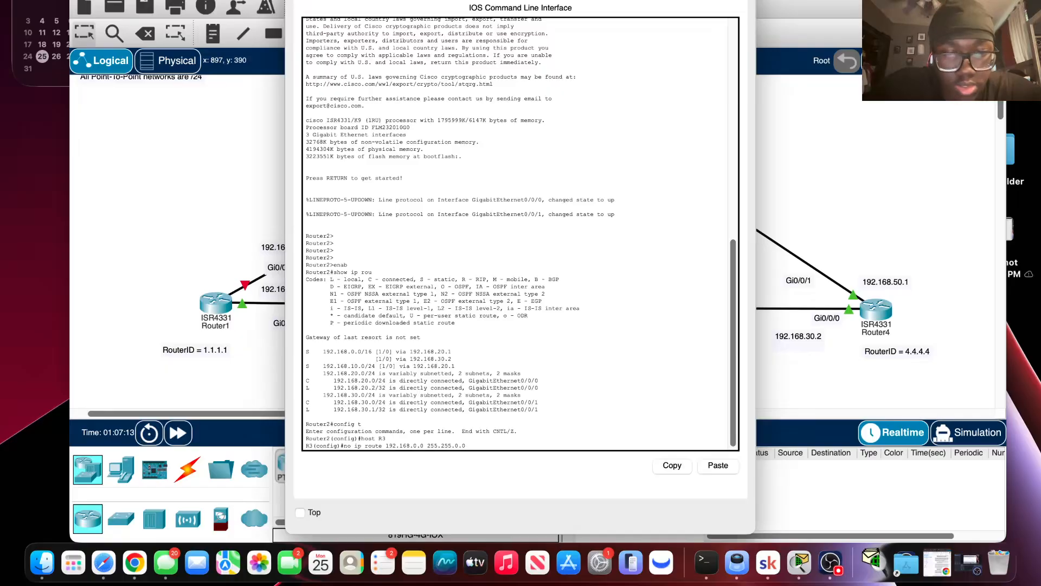
type("0 192.168.20.1")
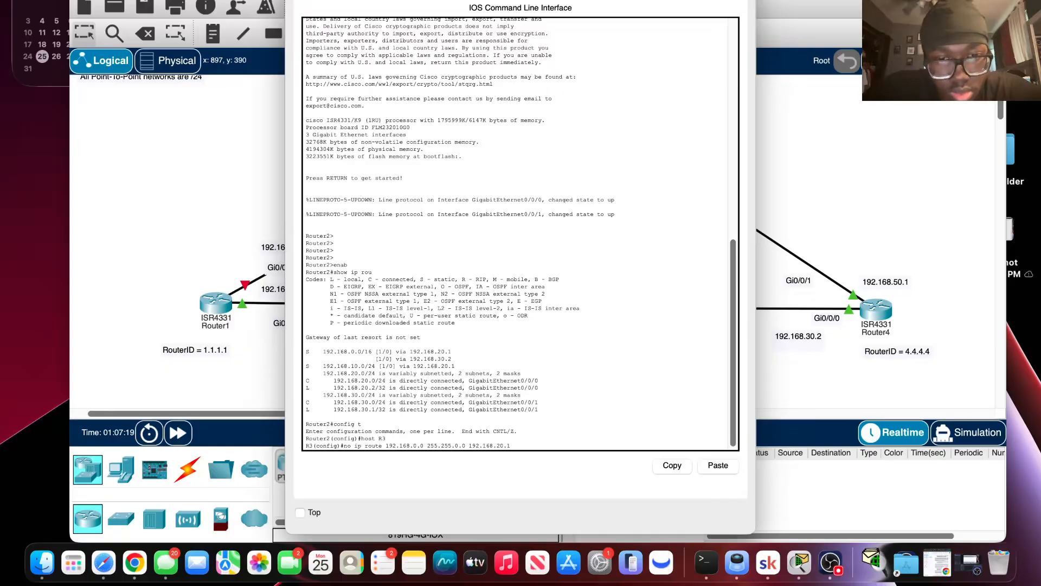
key("Return")
Step: Remove R3's static route to 192.168.0.0 with mask 255.255.0.0 via next hop 192.168.30.2
key("Up")
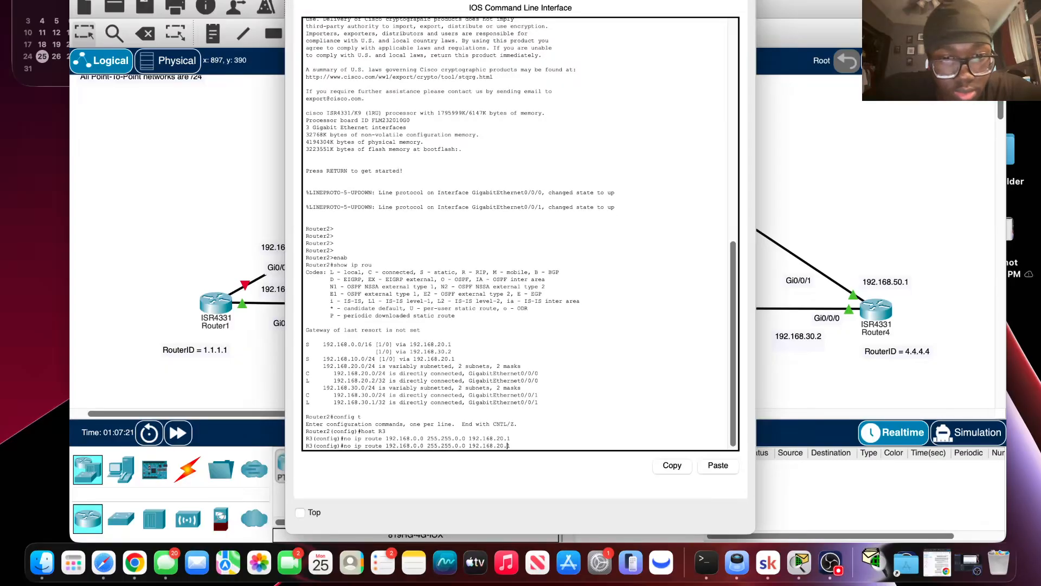
key("Left")
key("Left")
key("Left")
key("BackSpace")
type("3")
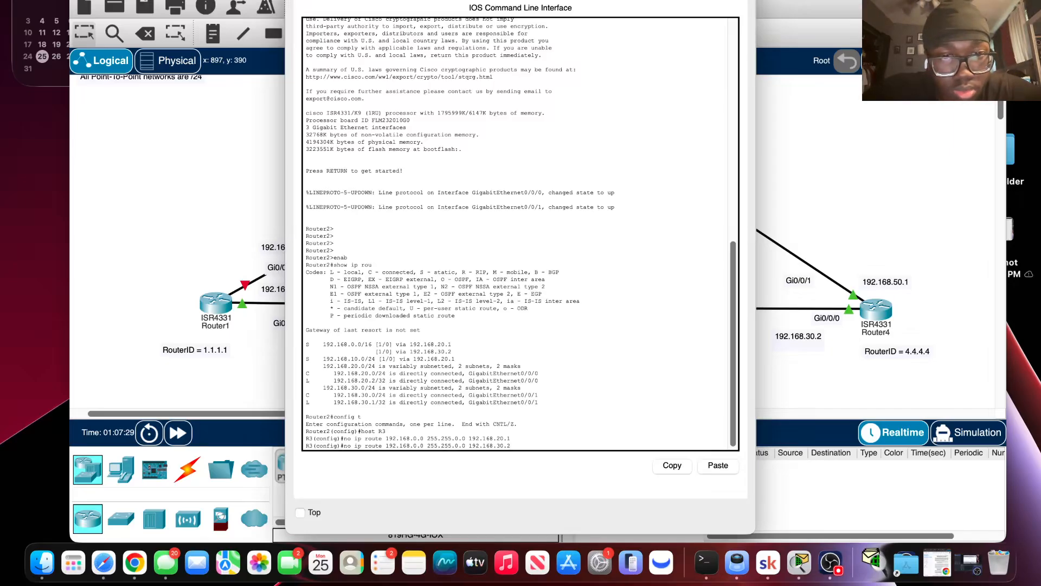
key("Return")
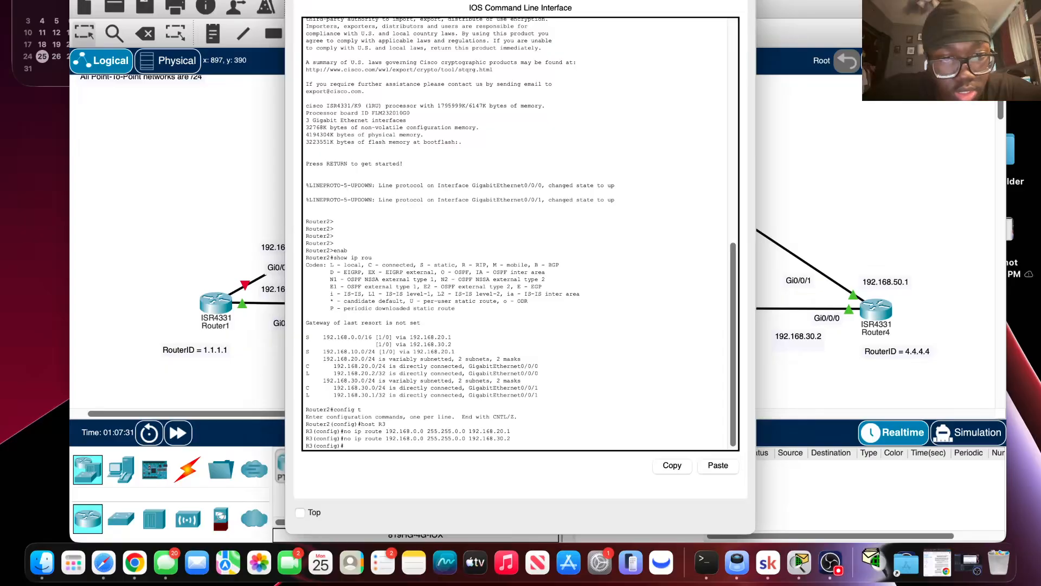
Step: Recall the last route-removal command on R3 and change its subnet mask to 255.255.255.0
key("Up")
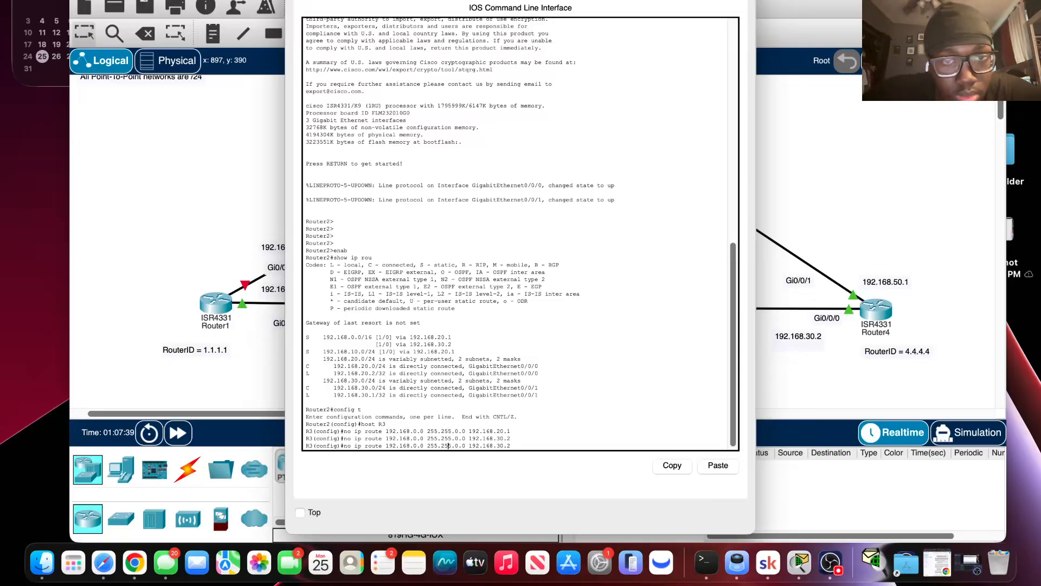
left_click(449, 445)
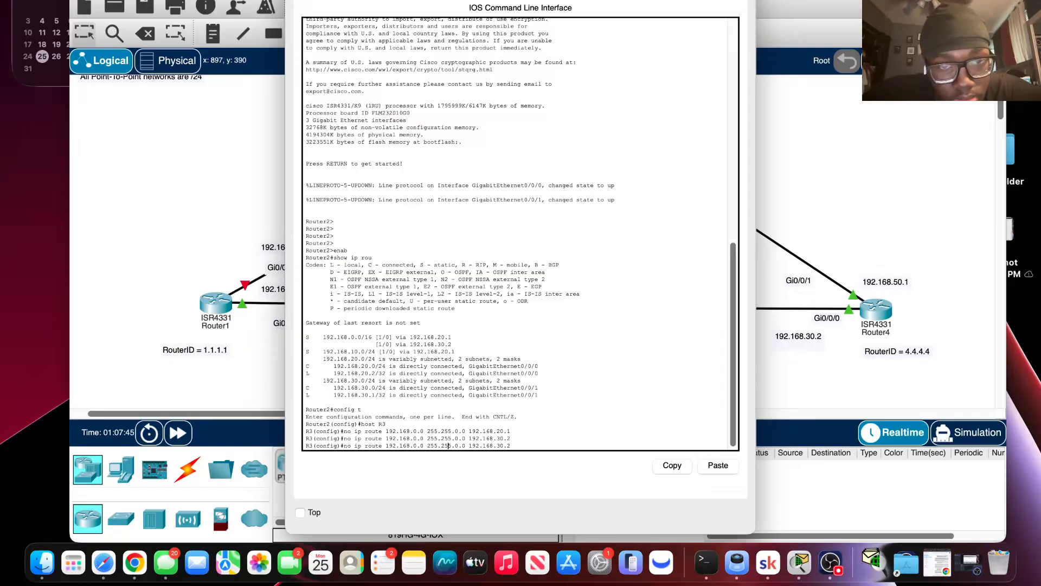
key("Down")
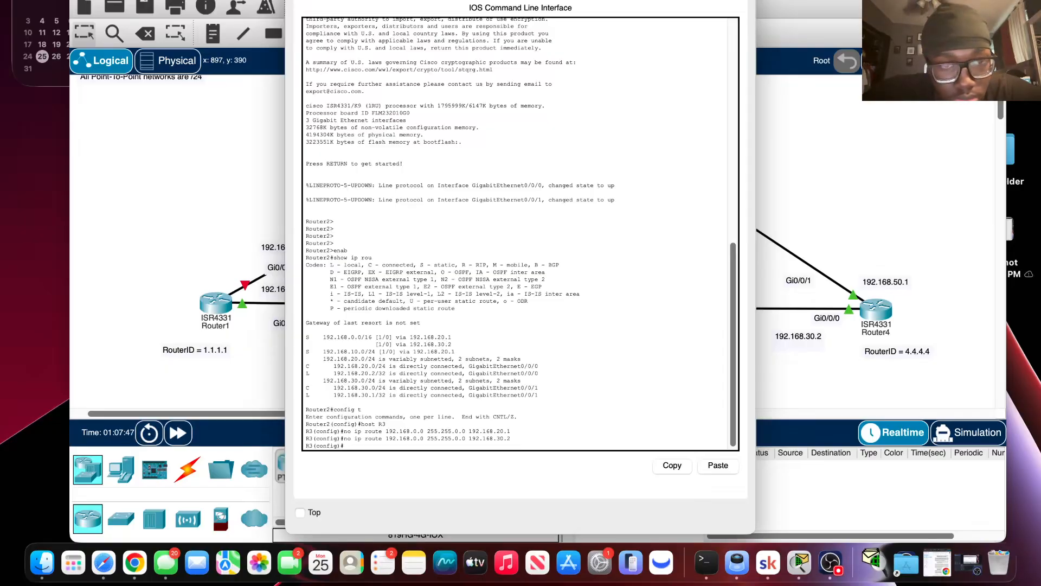
key("Up")
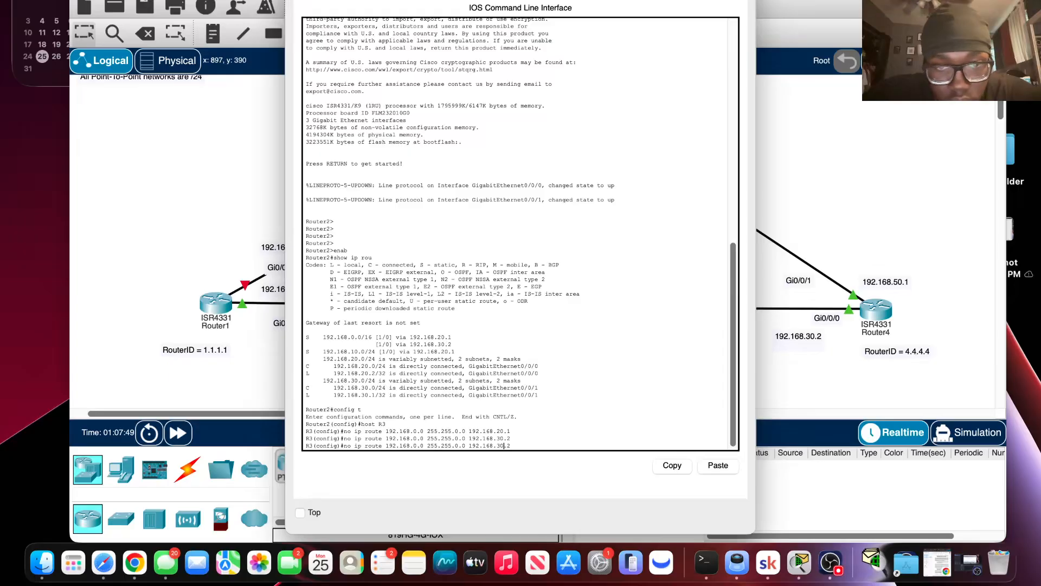
key("Left")
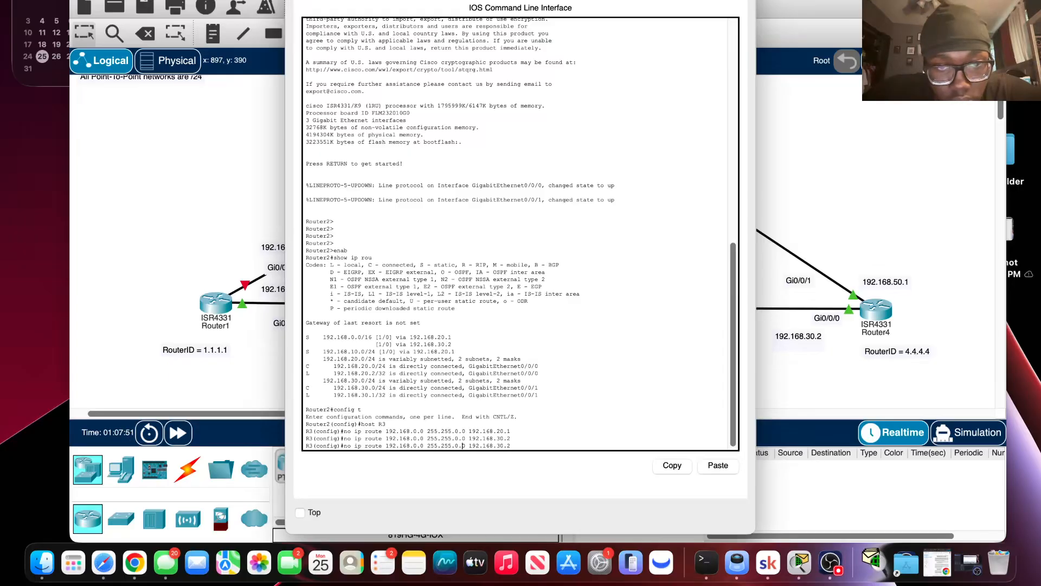
key("BackSpace")
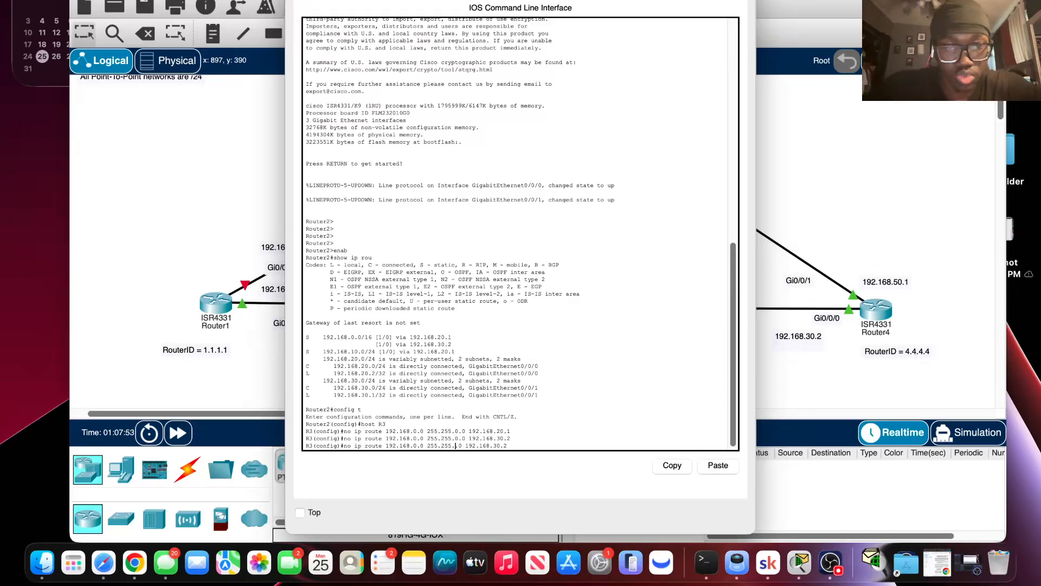
type("55")
key("Left")
key("Left")
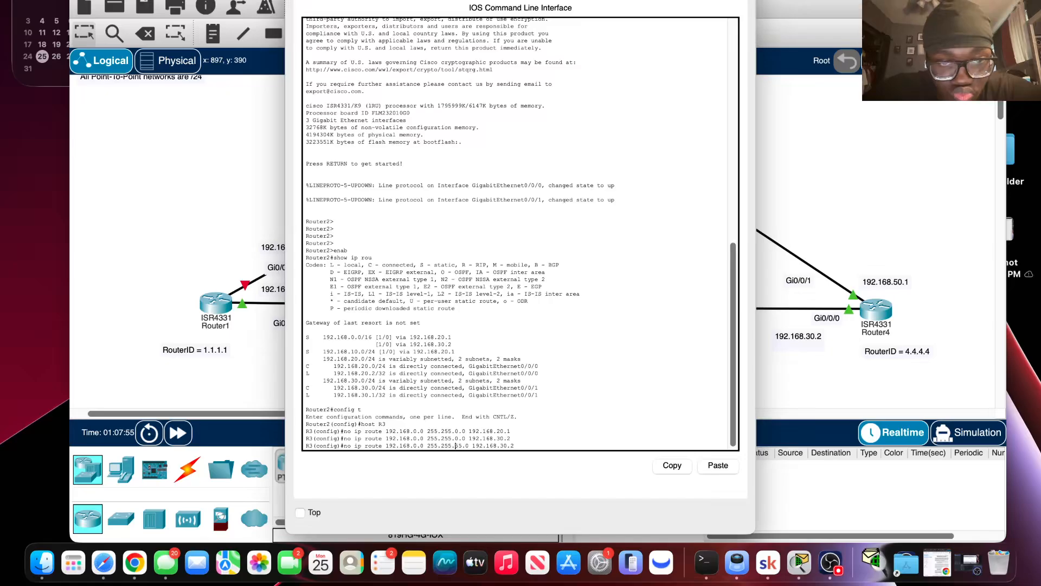
type("2")
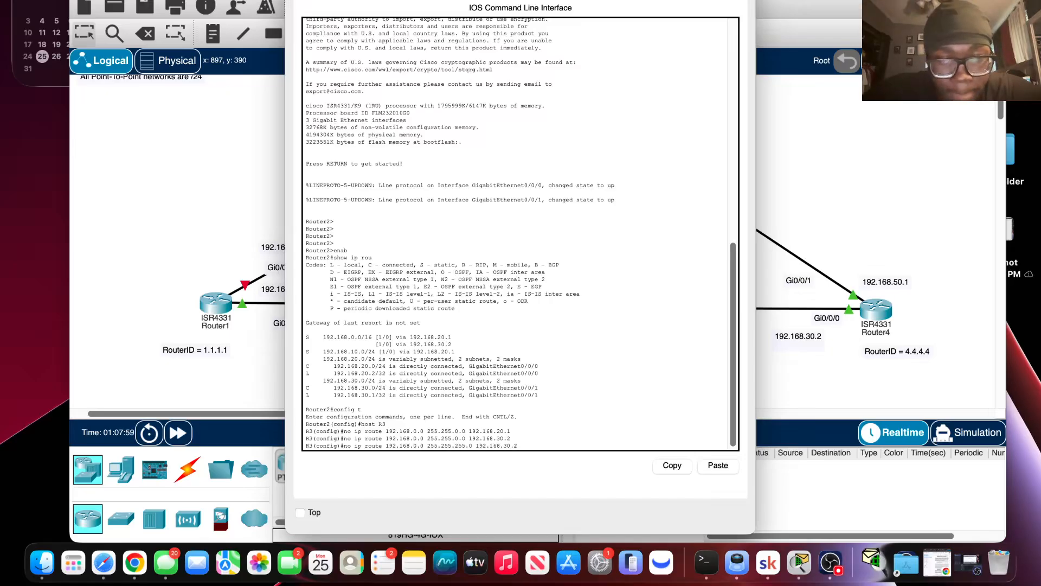
Step: Change the destination network in R3's pending route-removal command to 192.168.20.0
key("Left")
key("Left")
key("Left")
key("Left")
key("Left")
key("Left")
key("Left")
key("Left")
key("Left")
key("Left")
key("Left")
key("Left")
key("Left")
type("2")
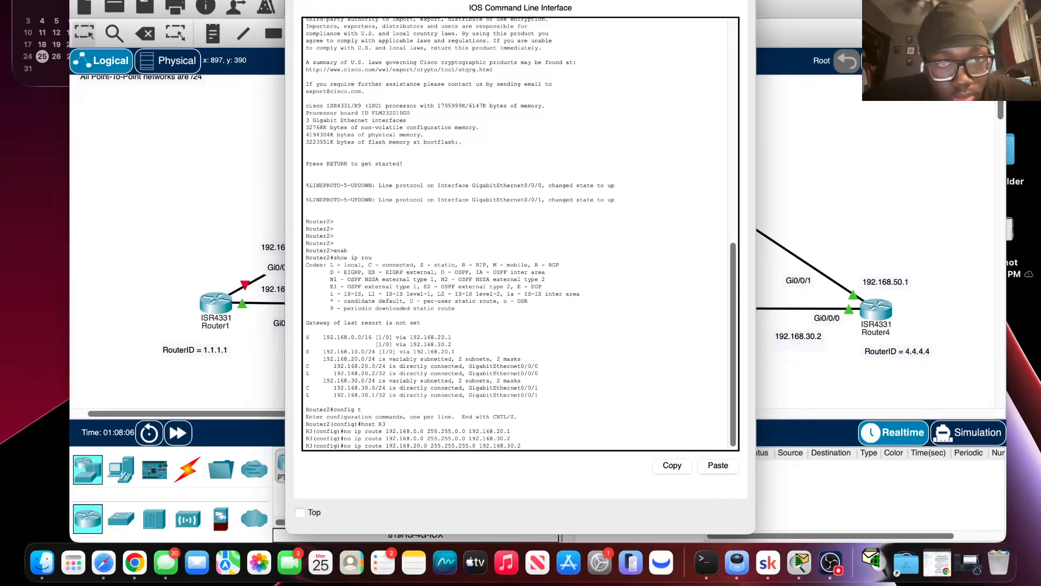
left_click(434, 445)
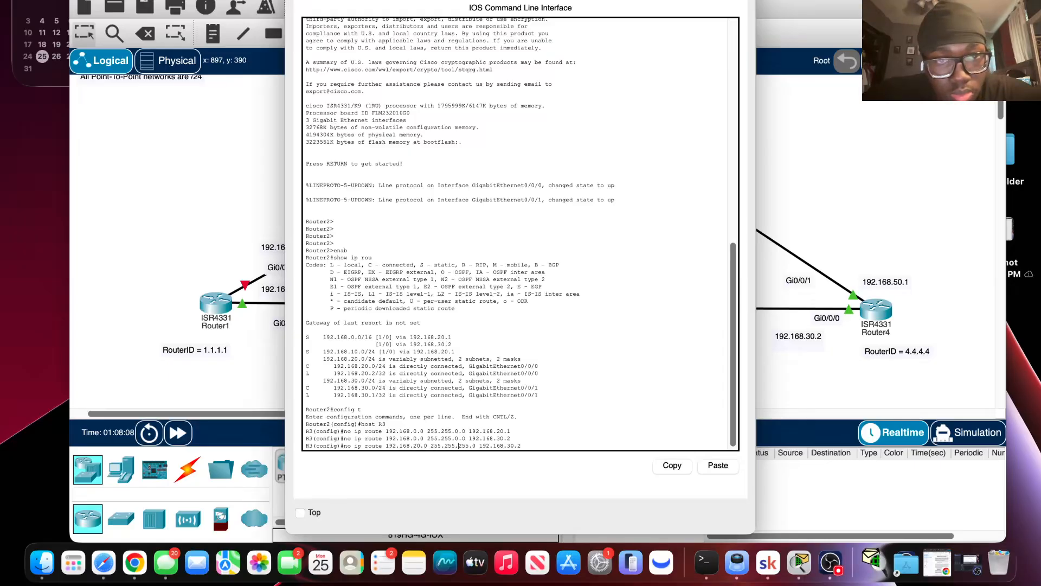
Step: Remove the static route to 192.168.10.0 255.255.255.0 via 192.168.20.1 from R3
left_click(434, 445)
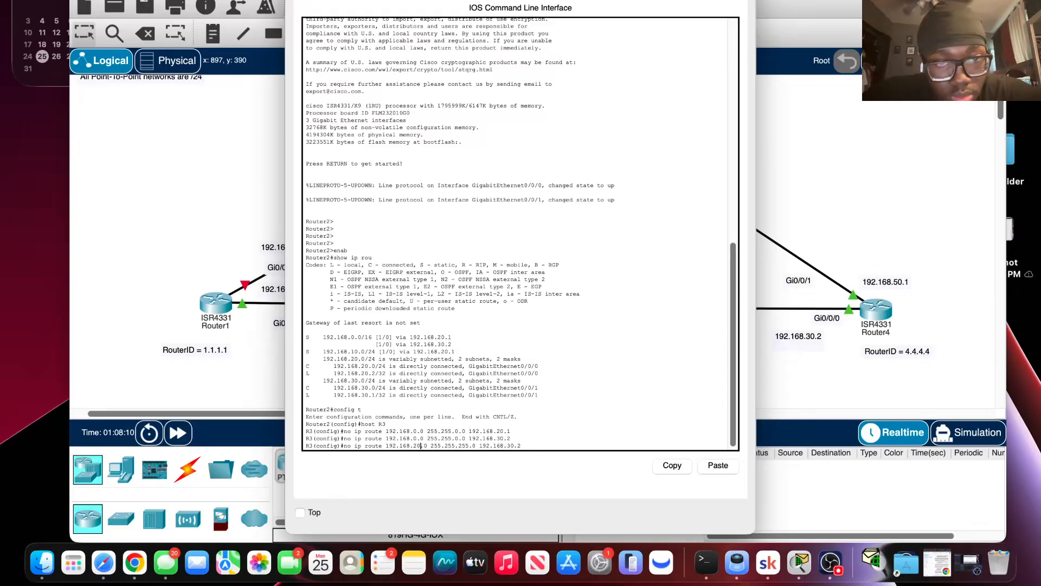
left_click(417, 445)
key("BackSpace")
type("1")
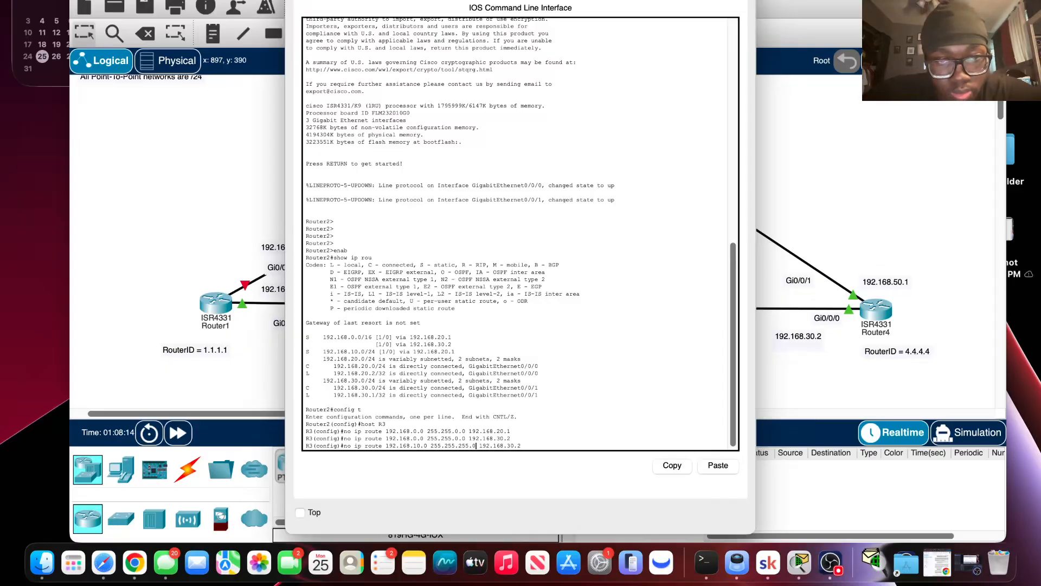
left_click(489, 445)
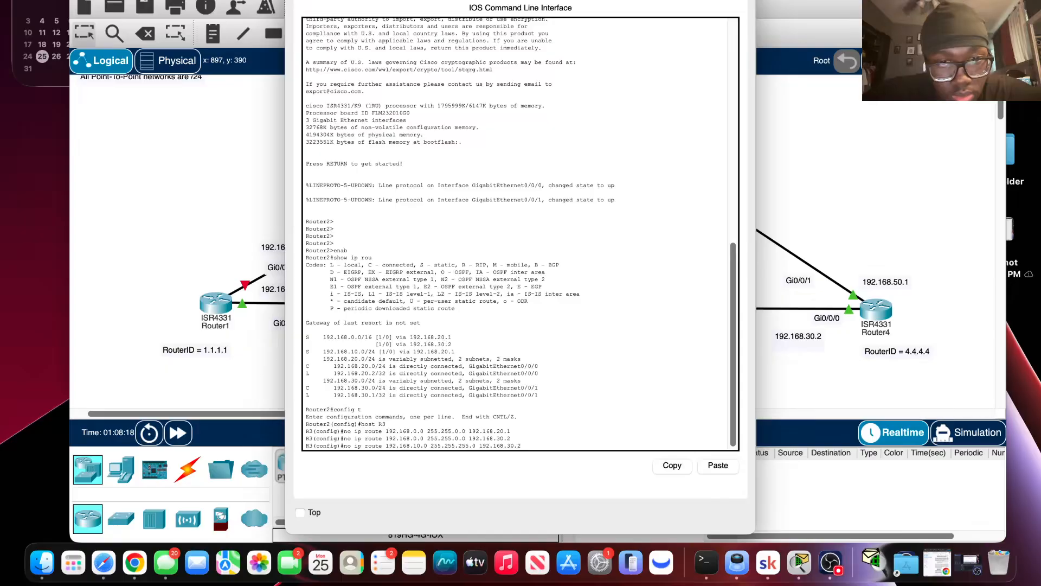
key("Right")
key("Right")
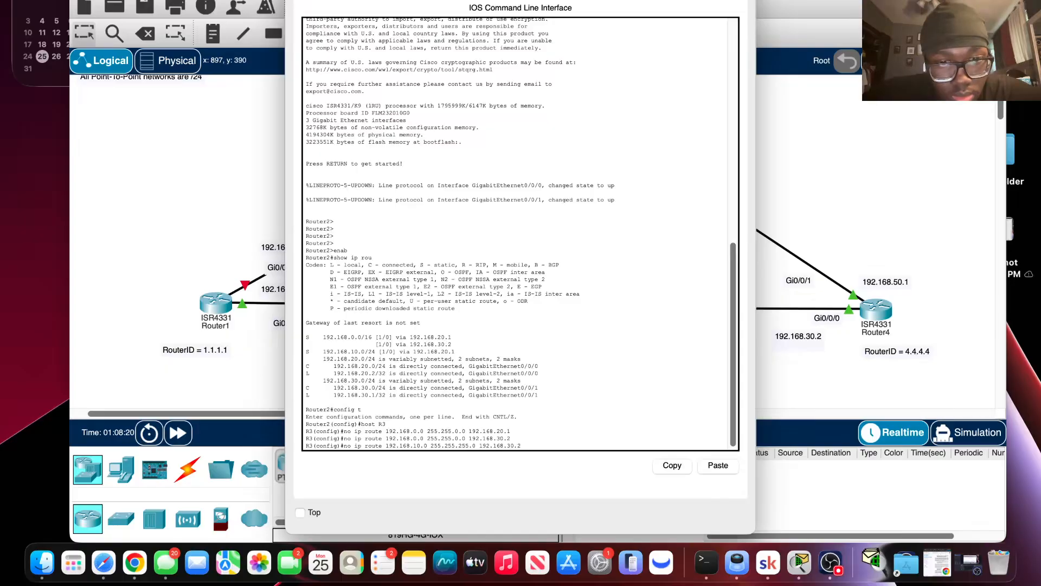
key("Delete")
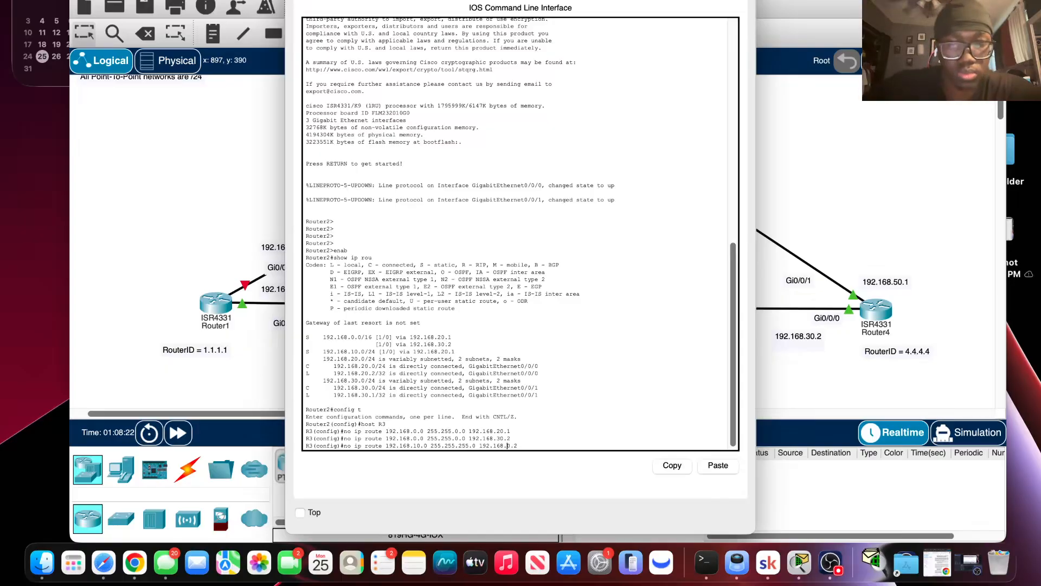
type("2")
key("Right")
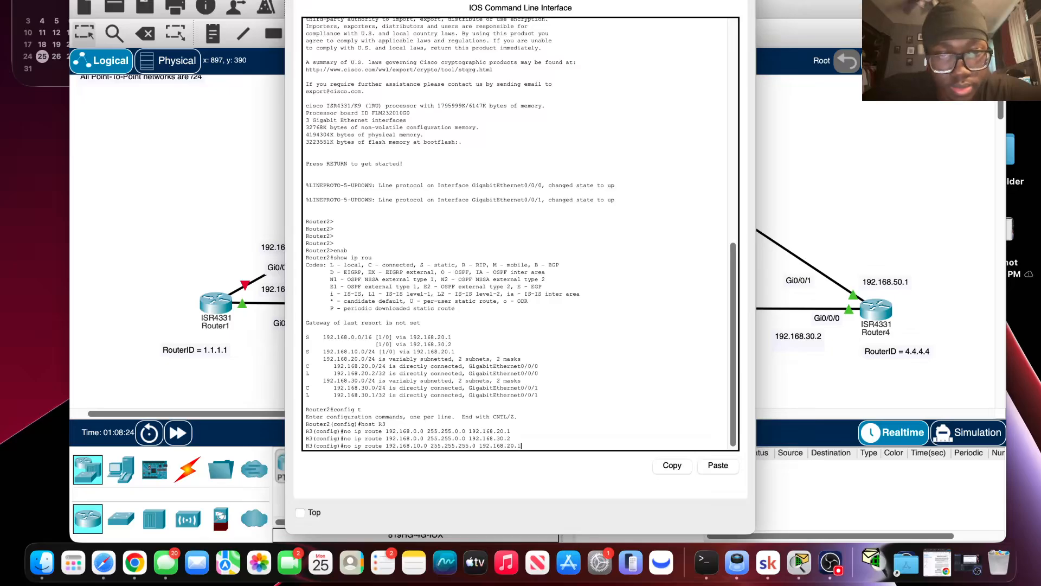
key("Return")
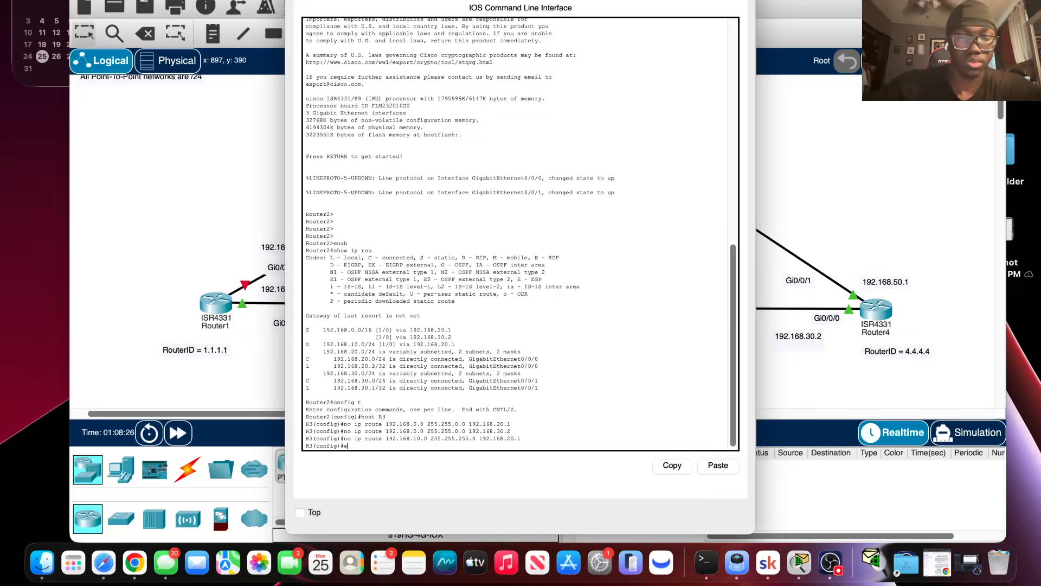
Step: Exit global configuration mode on R3 and display its IP routing table to check for remaining static routes
type("exit")
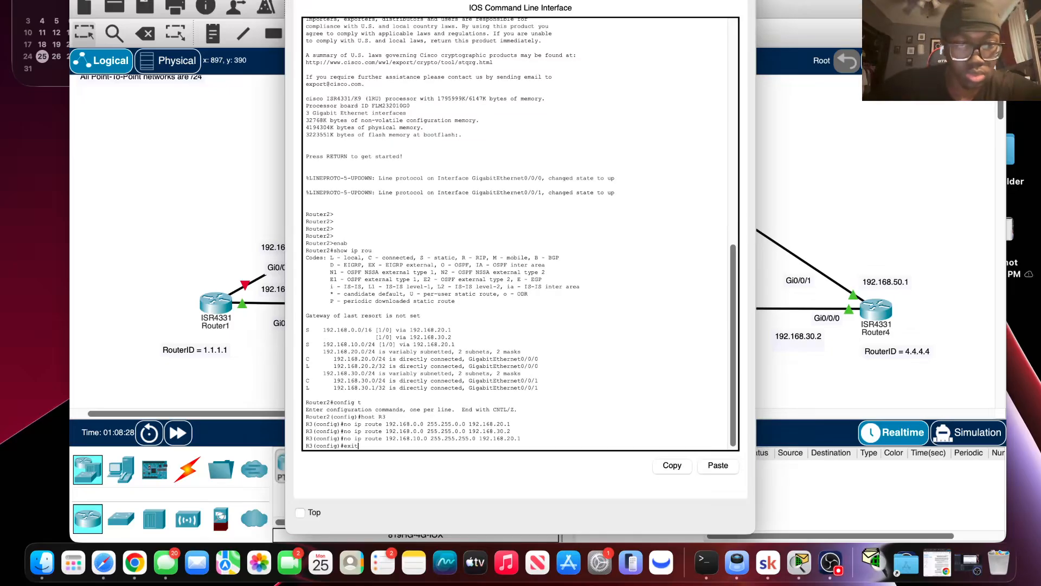
key("Return")
key("Return")
key("Return")
key("Return")
key("Return")
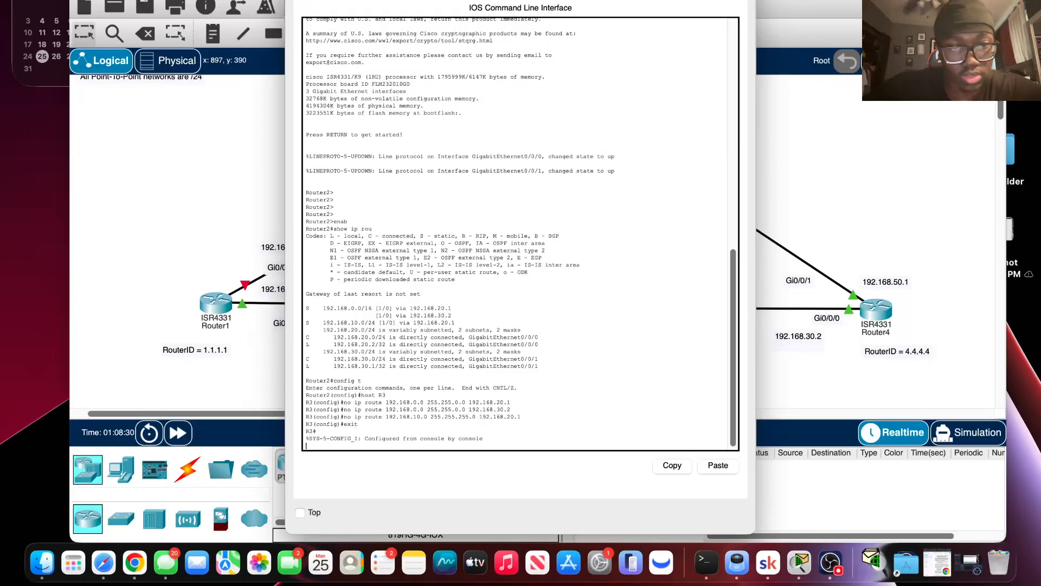
type("show ip rou")
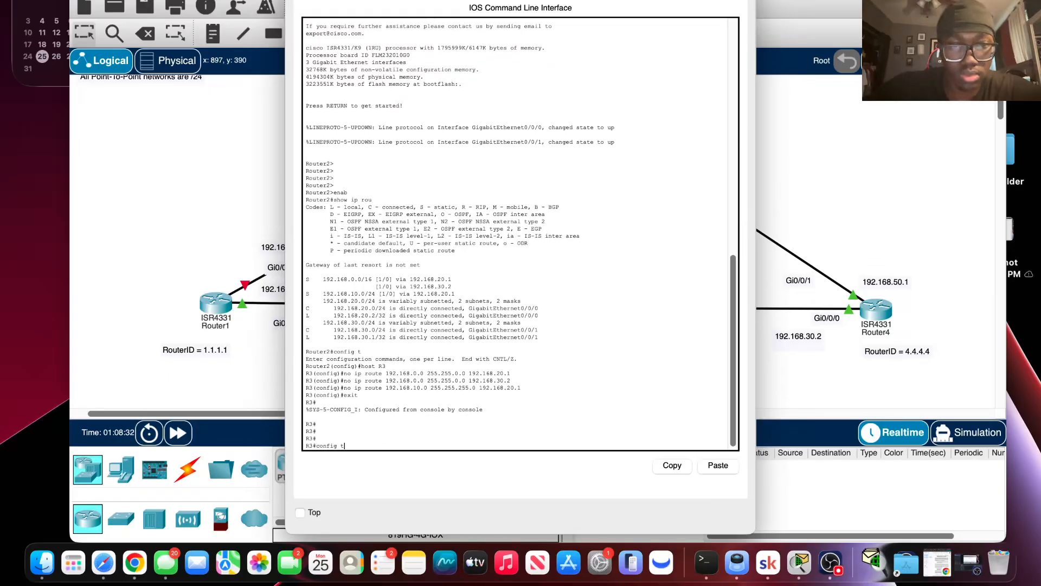
key("Return")
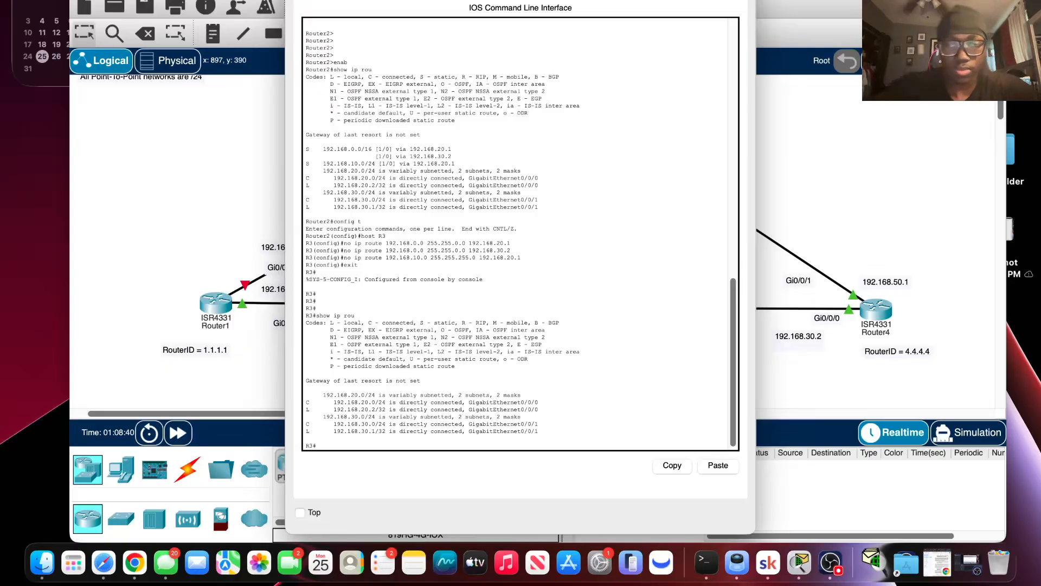
key("Return")
key("Return")
key("Return")
key("Return")
key("Return")
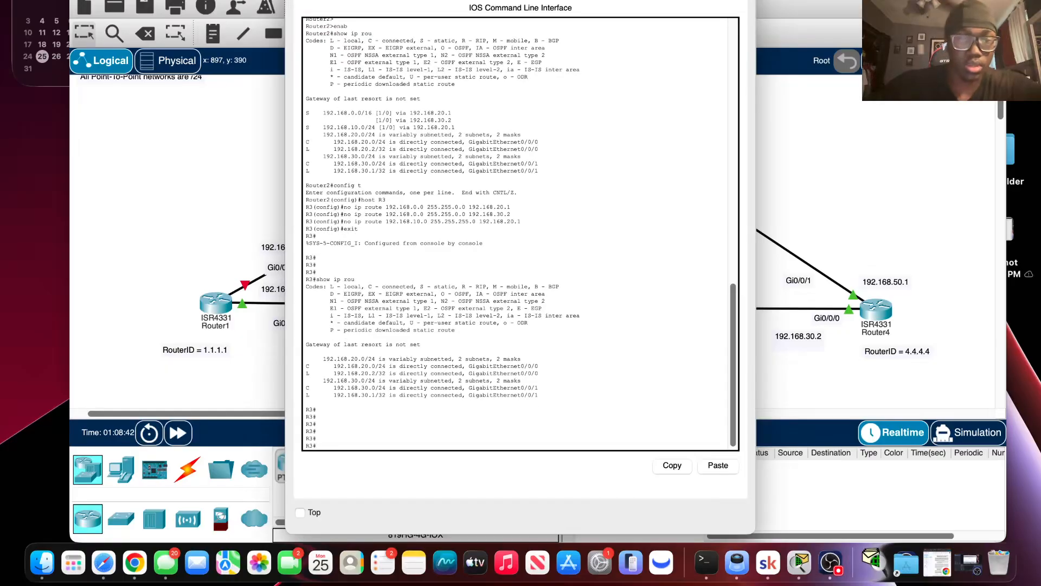
Step: Enter global configuration mode on R3 and start OSPF process 1
type("config t")
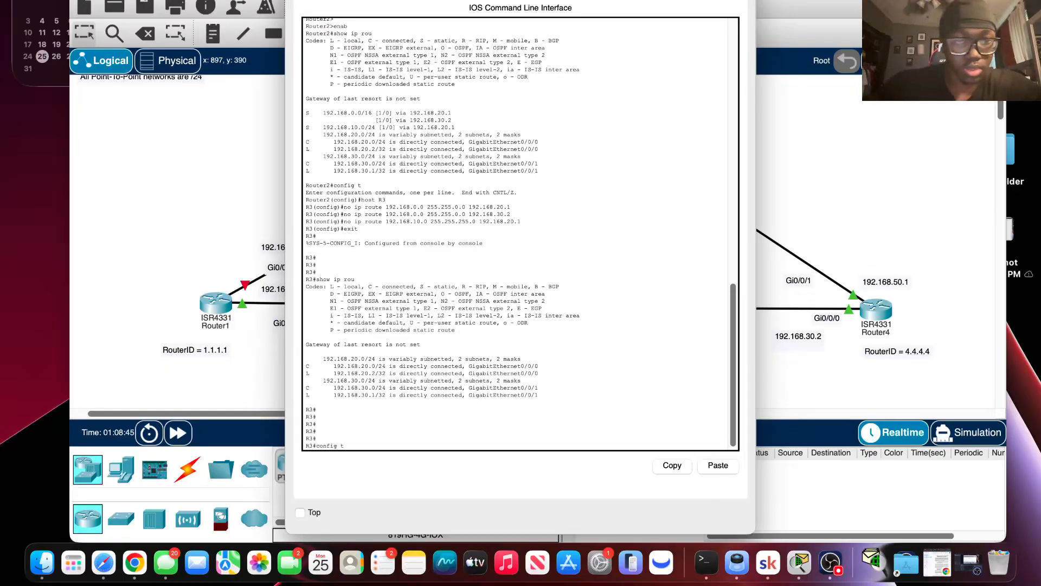
key("Return")
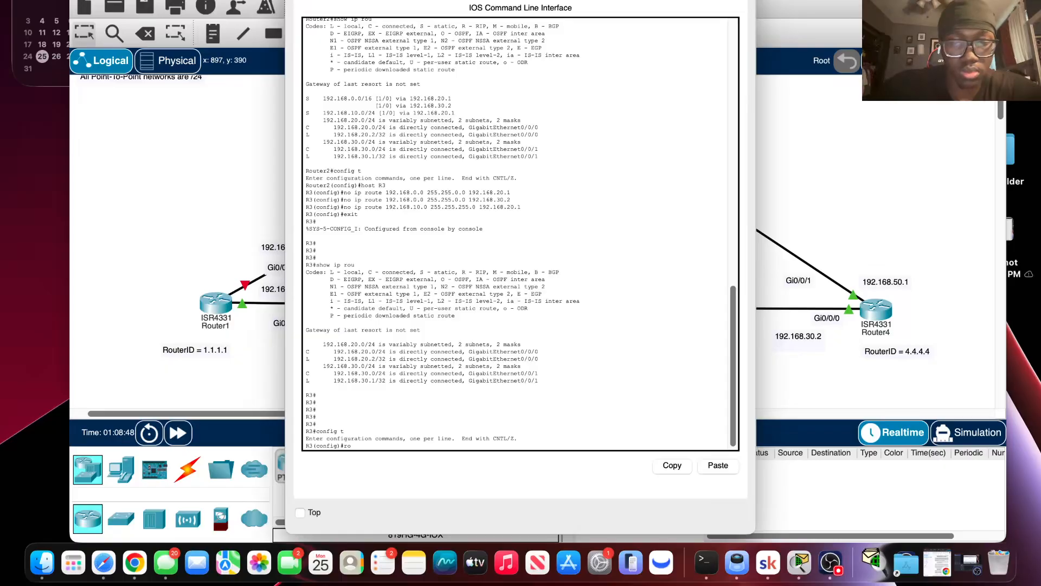
type("rou")
key("Return")
type("router ")
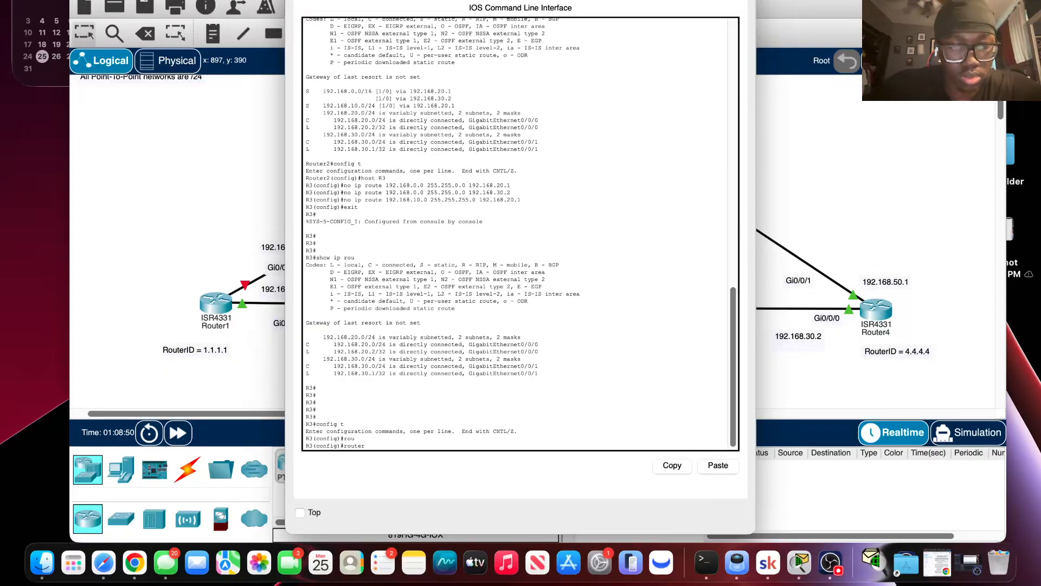
type("os")
key("Tab")
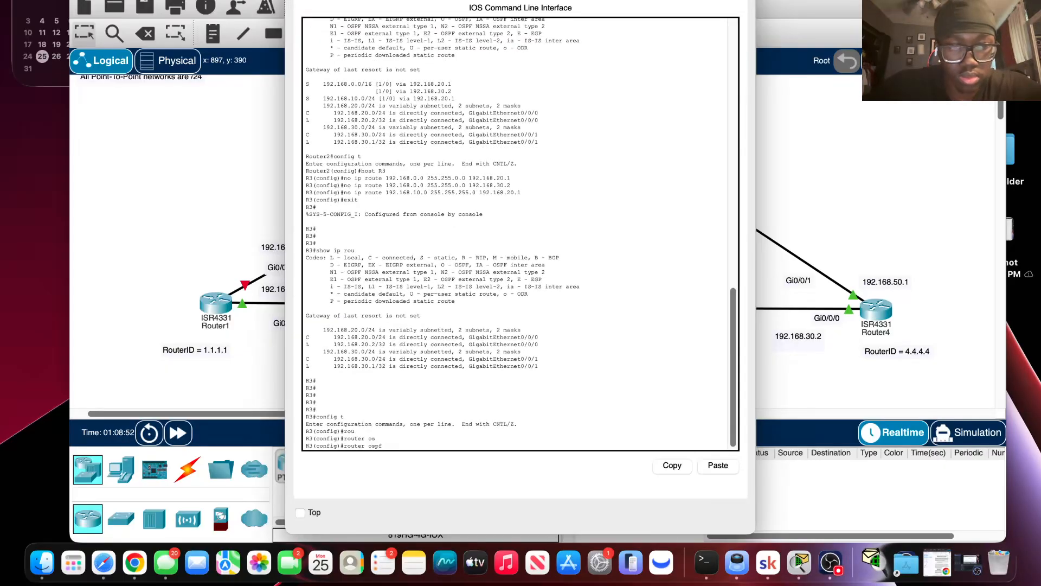
type("1")
key("Return")
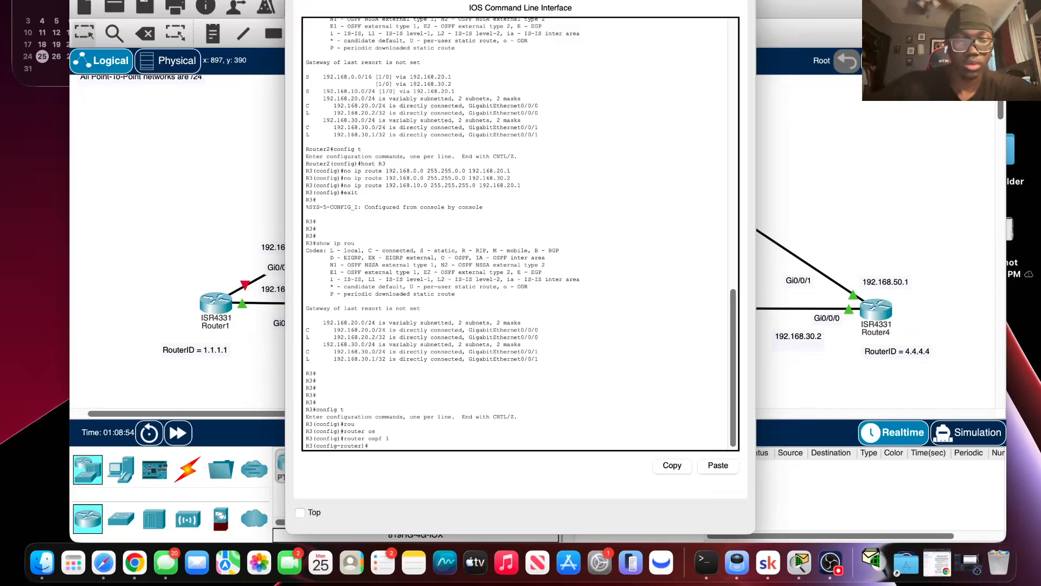
Step: Set the OSPF router ID of R3 to 3.3.3.3
type("rou")
key("Tab")
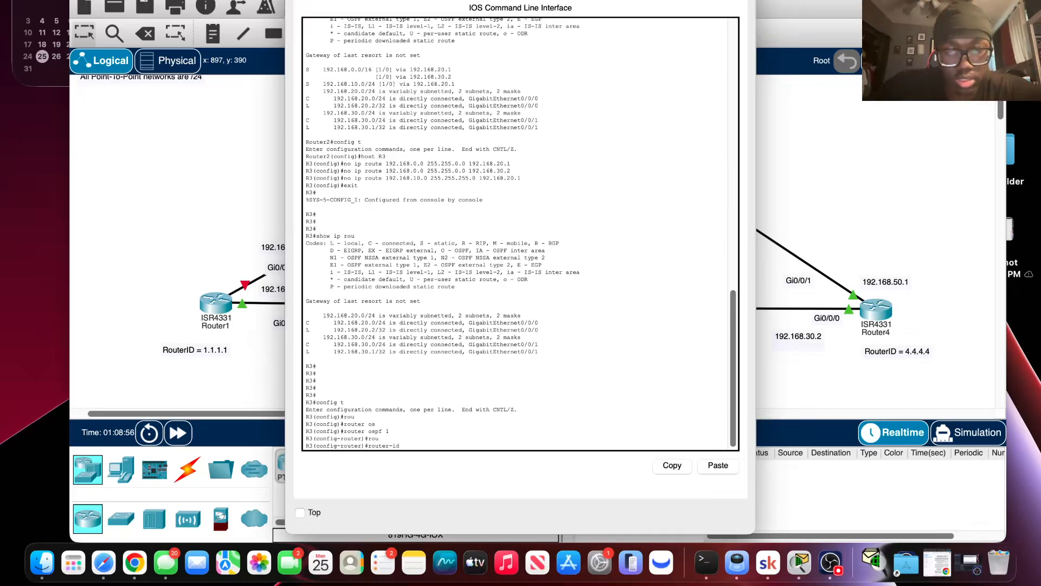
type("3.3.3.3")
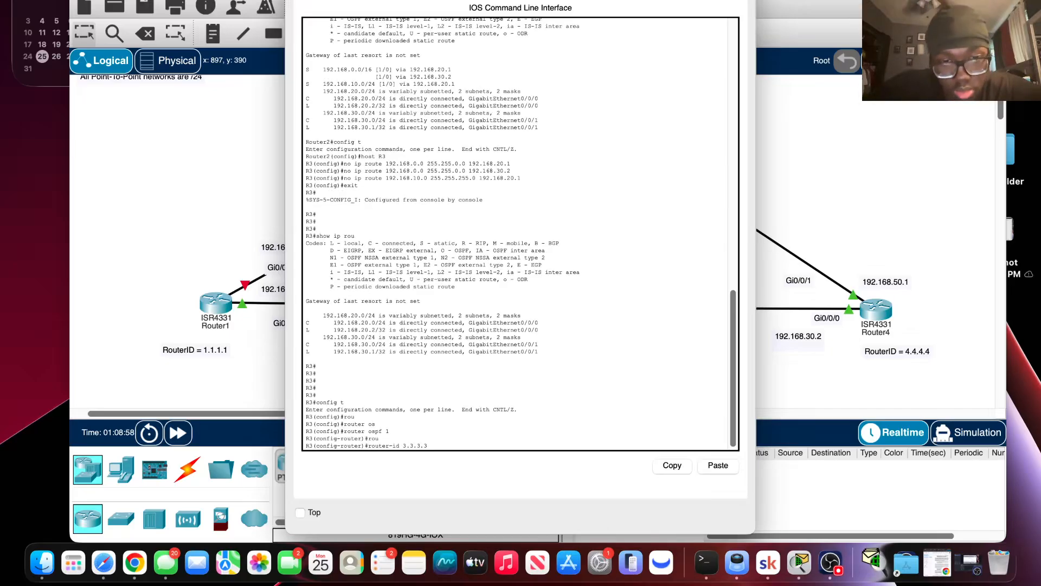
key("Return")
Step: Add network 192.168.10.0 with wildcard mask 0.0.0.255 to OSPF area 0
type("net")
key("Tab")
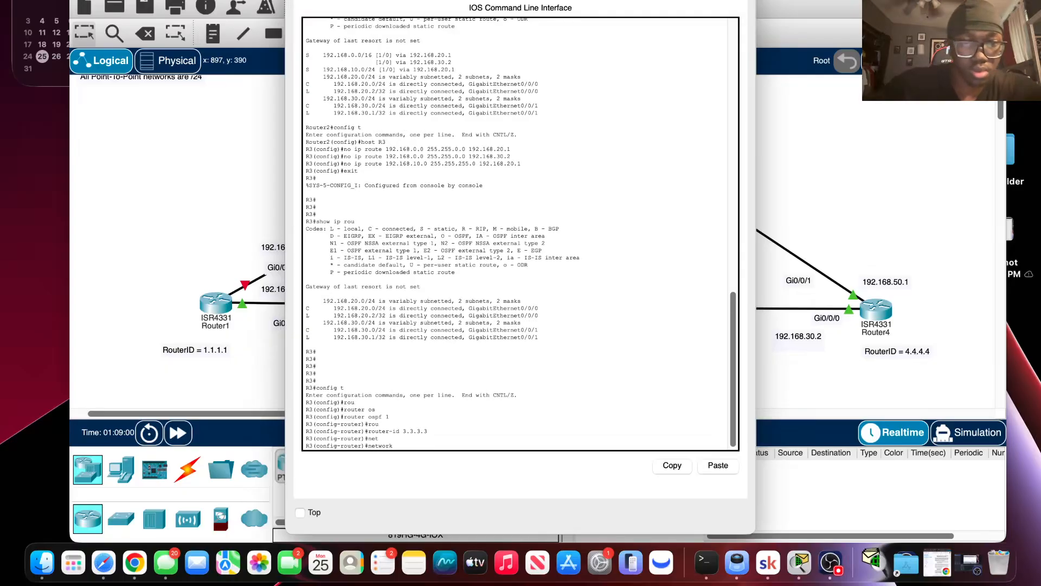
type("19")
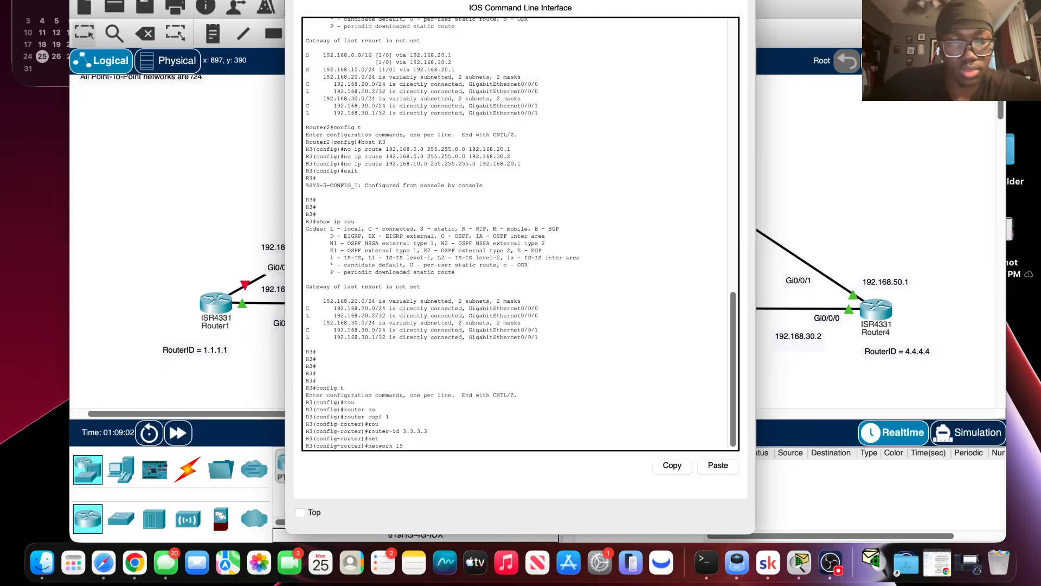
type("20")
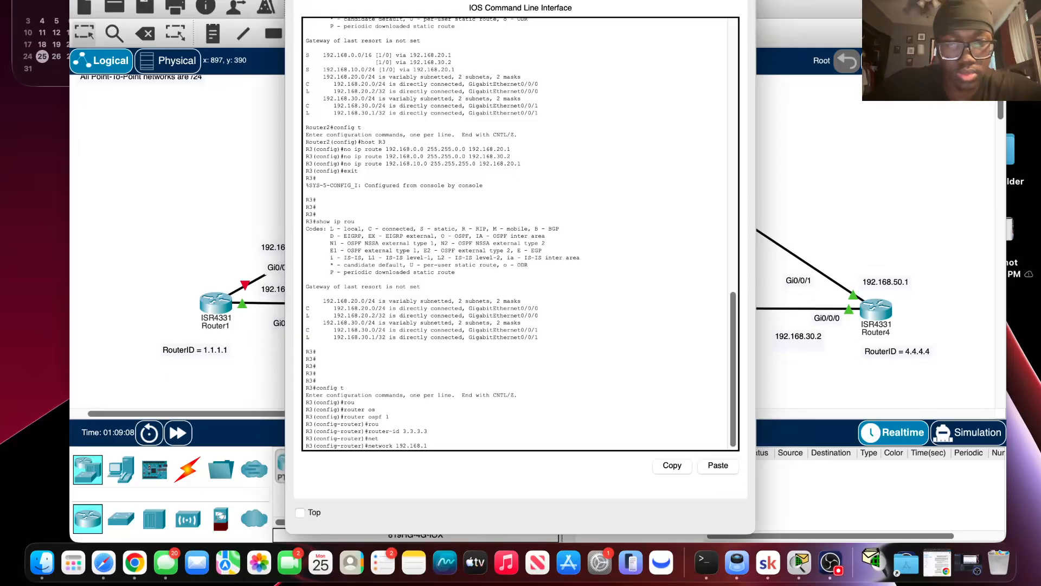
key("BackSpace")
key("BackSpace")
key("BackSpace")
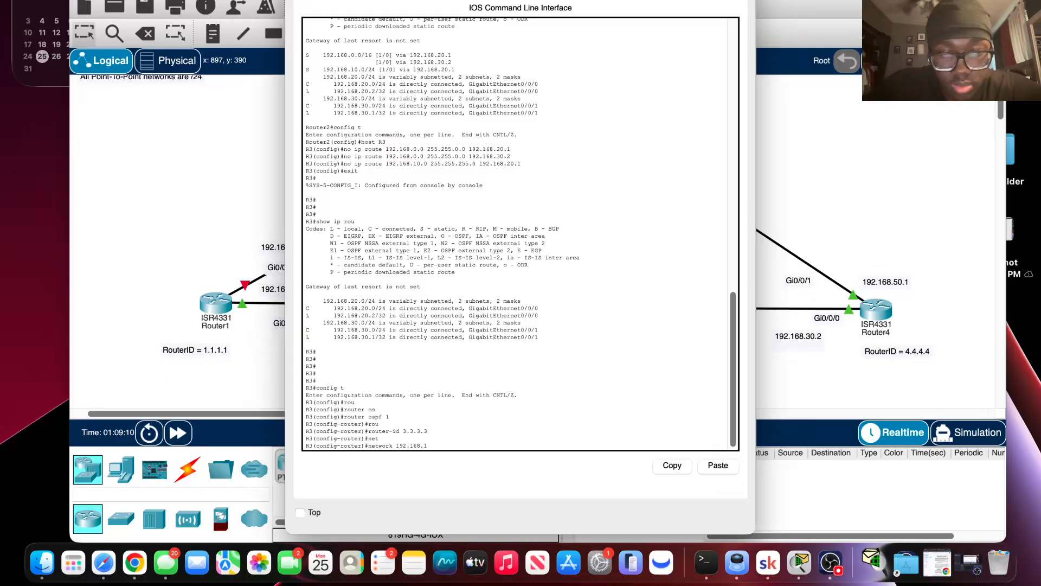
type("0.0 0.0.0.255")
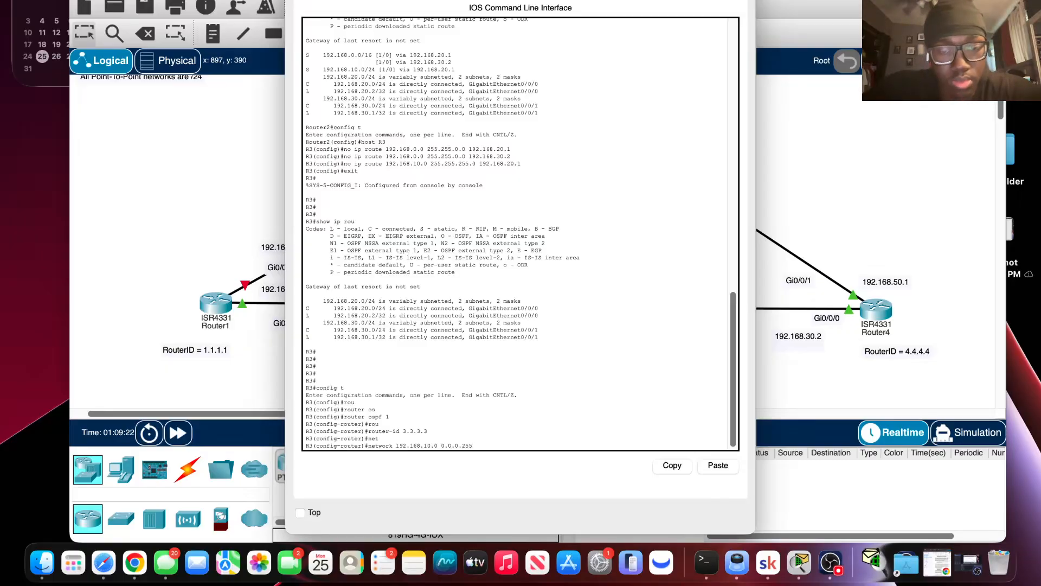
type("rea 0")
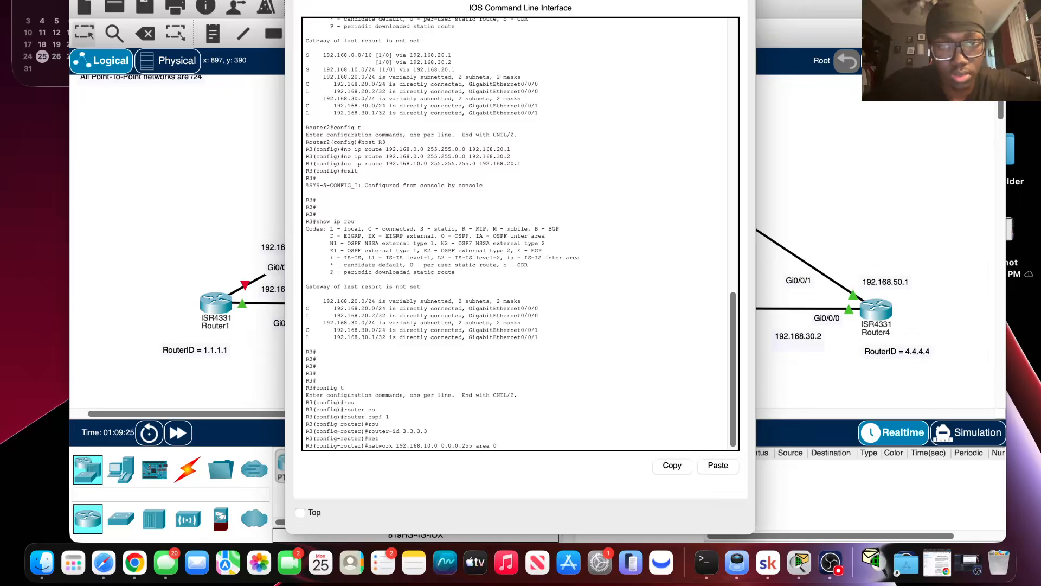
key("Return")
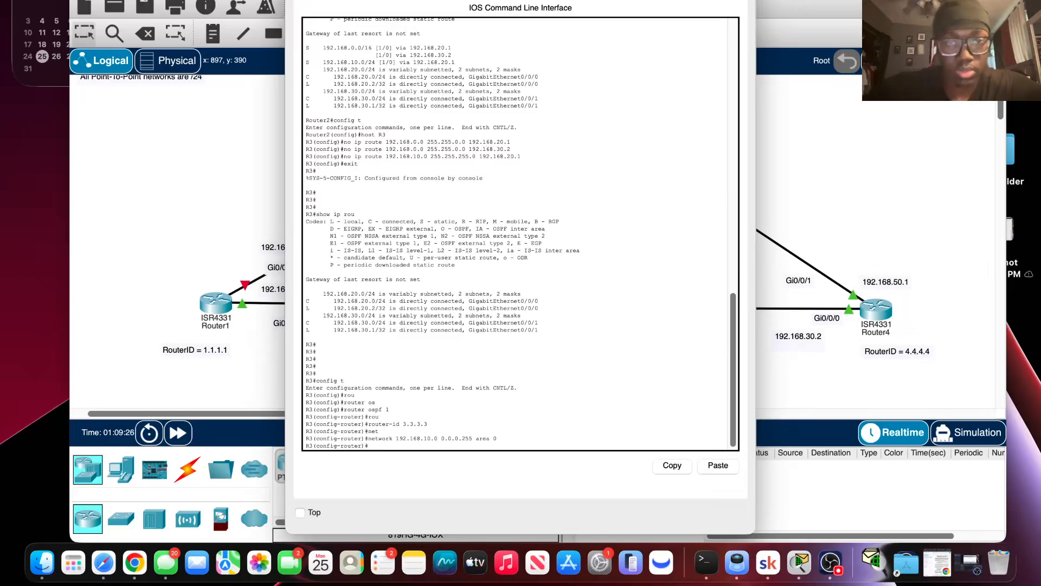
Step: Add network 192.168.20.0 with wildcard mask 0.0.0.255 to OSPF area 0 by reusing the previous network command
key("Up")
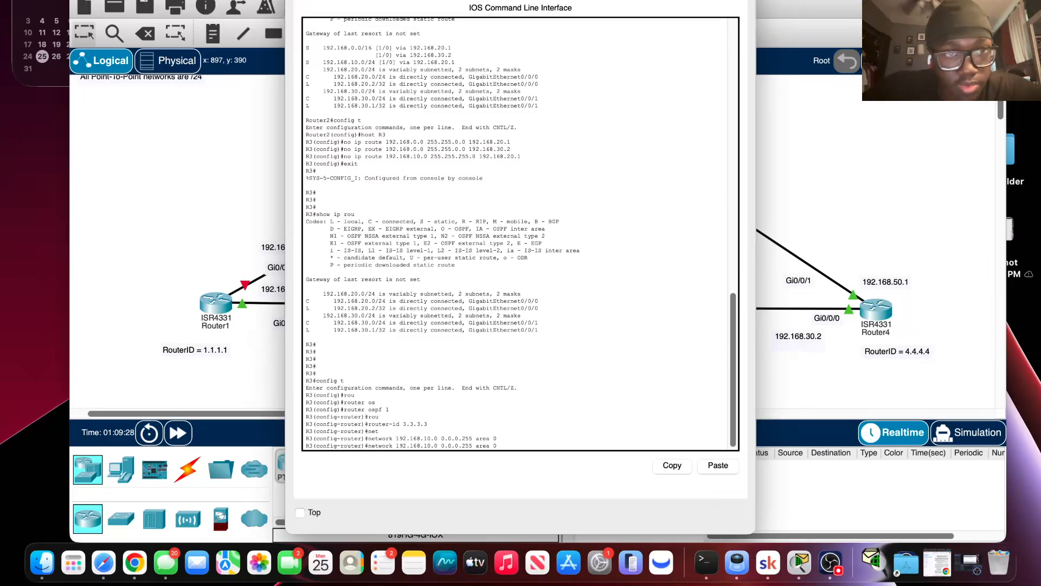
key("Left")
key("Left")
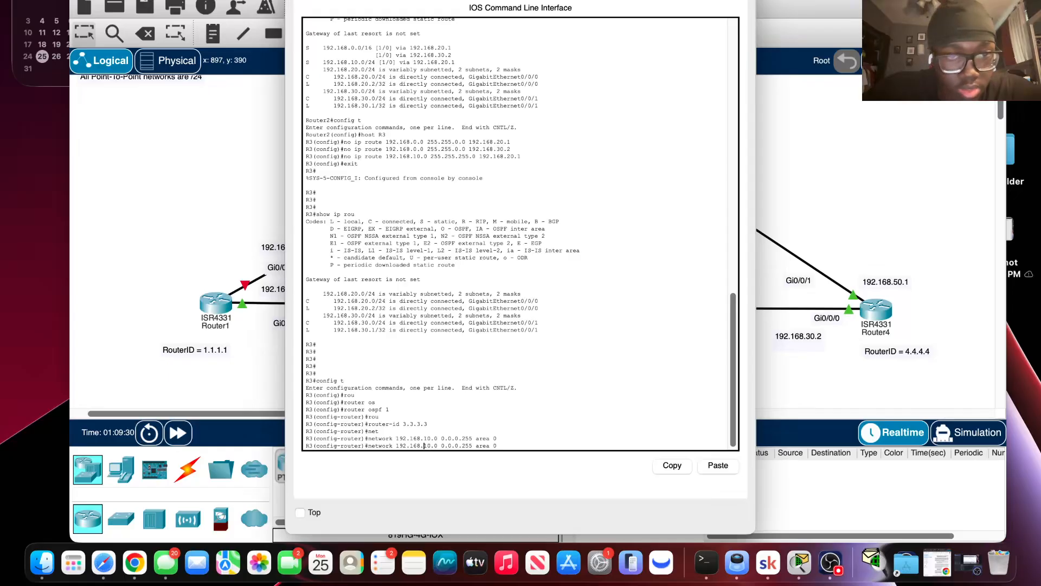
key("Delete")
type("2")
key("Return")
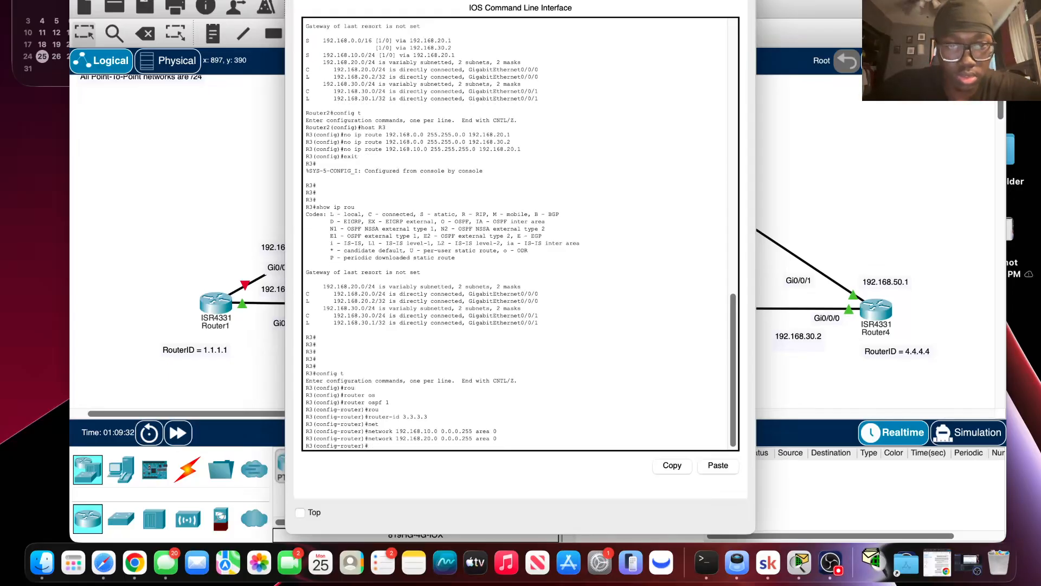
Step: Add network 192.168.30.0 with wildcard mask 0.0.0.255 to OSPF area 0 by reusing the previous network command
key("Up")
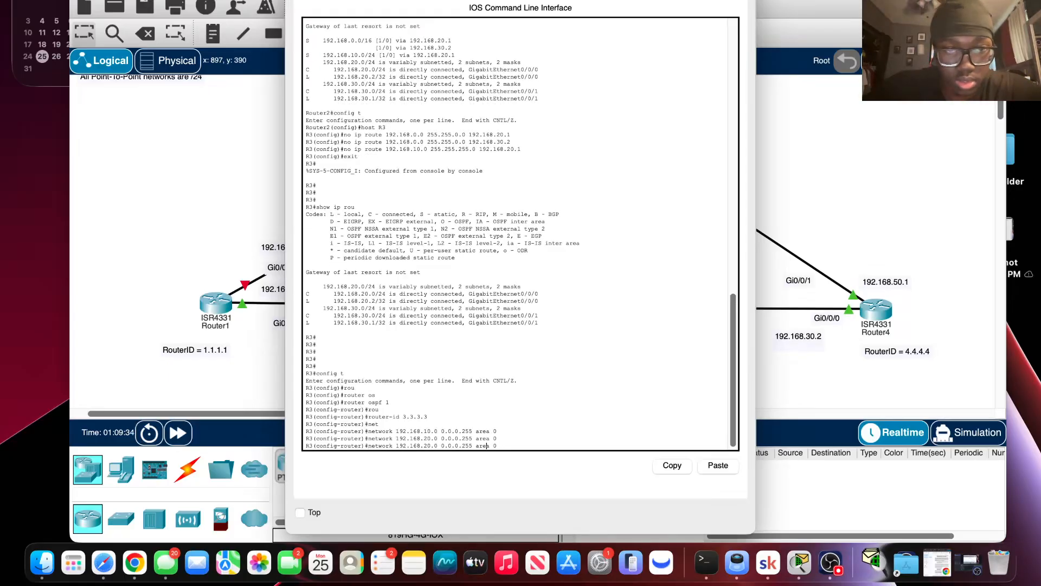
key("Left")
key("Left")
key("Left")
key("Left")
key("Left")
key("Left")
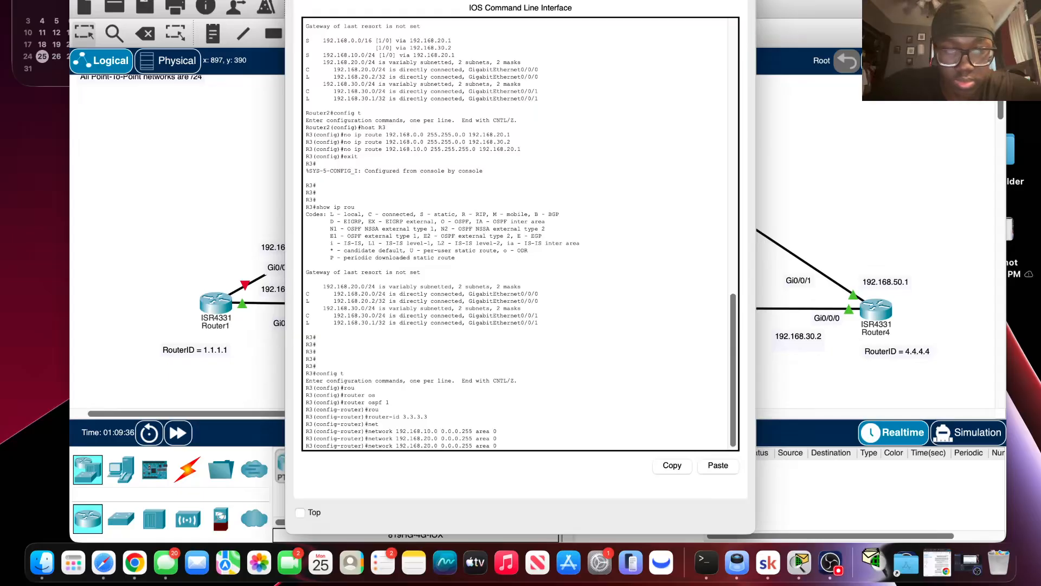
key("Return")
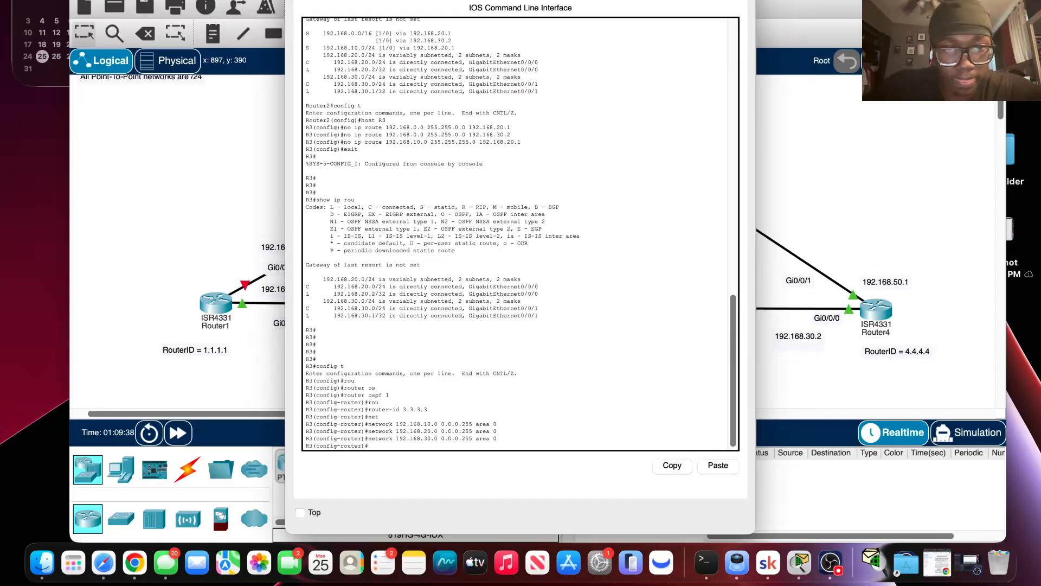
Step: Add network 192.168.40.0 with wildcard mask 0.0.0.255 to OSPF area 0 on R3 by reusing the previous network command
key("Up")
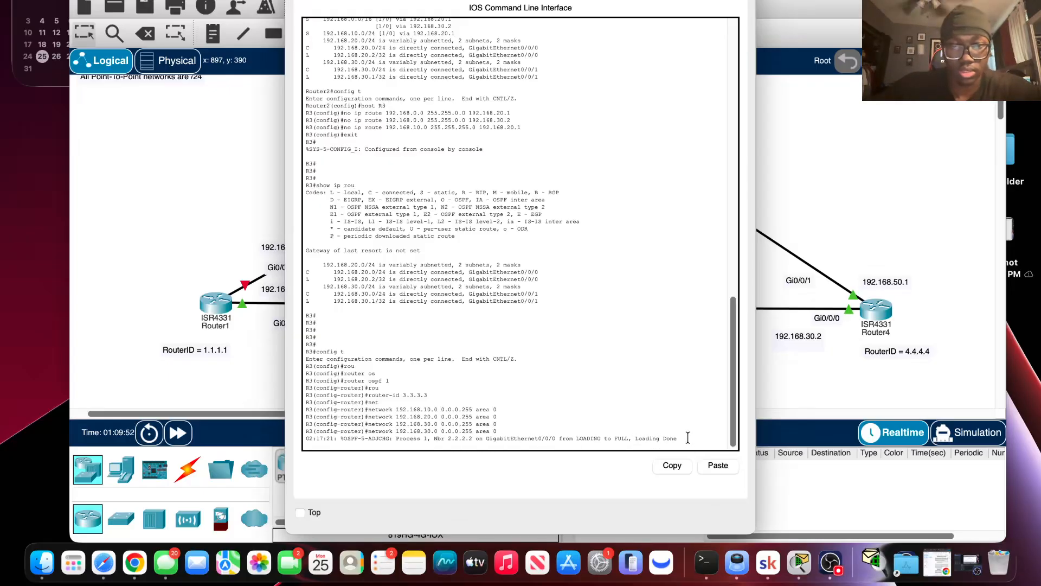
key("Return")
key("Up")
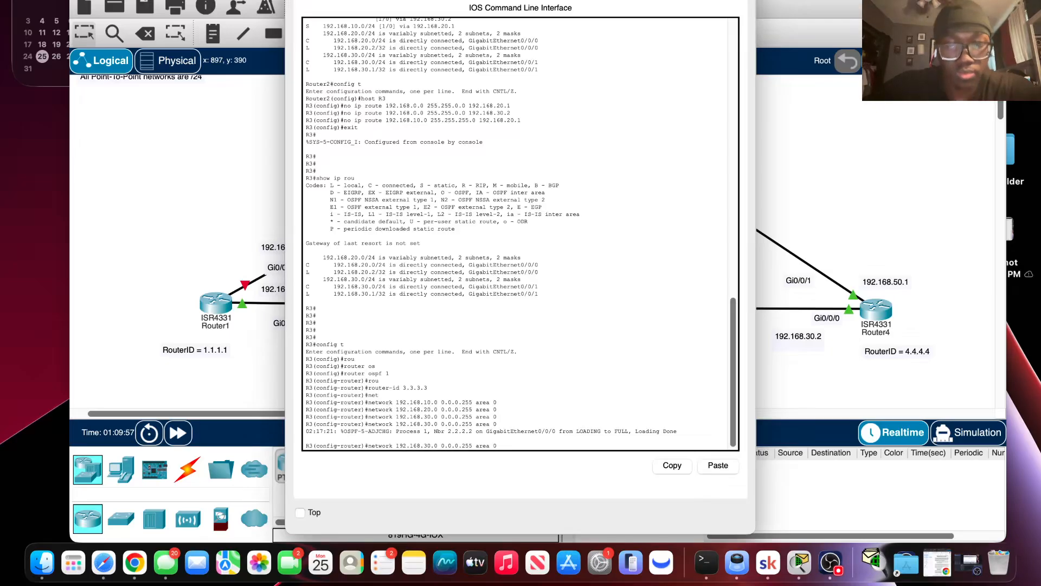
key("BackSpace")
type("4")
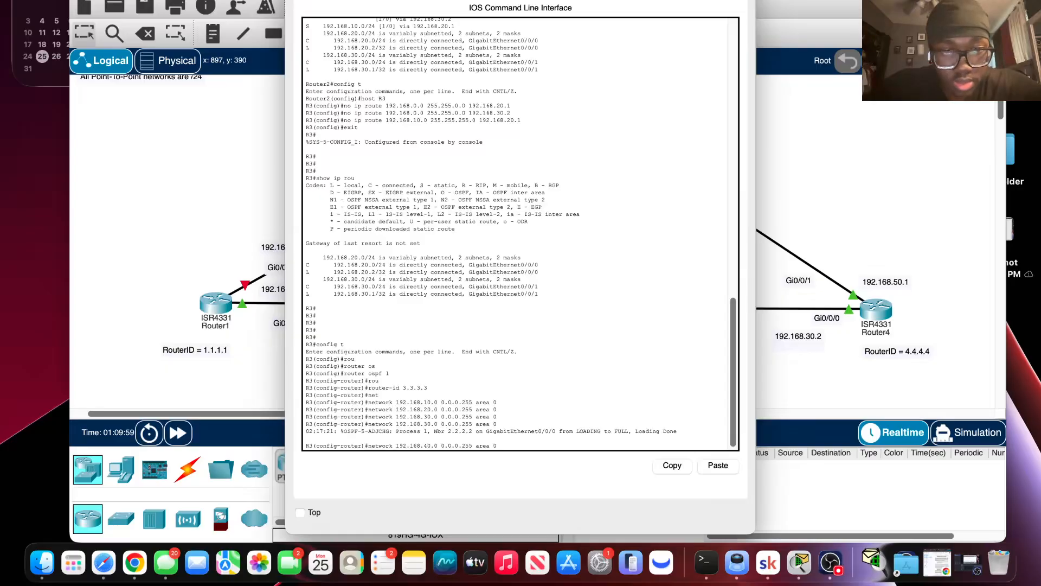
key("Return")
Step: Add network 192.168.50.0 with wildcard mask 0.0.0.255 to OSPF area 0 on R3 by reusing the previous network command
key("Up")
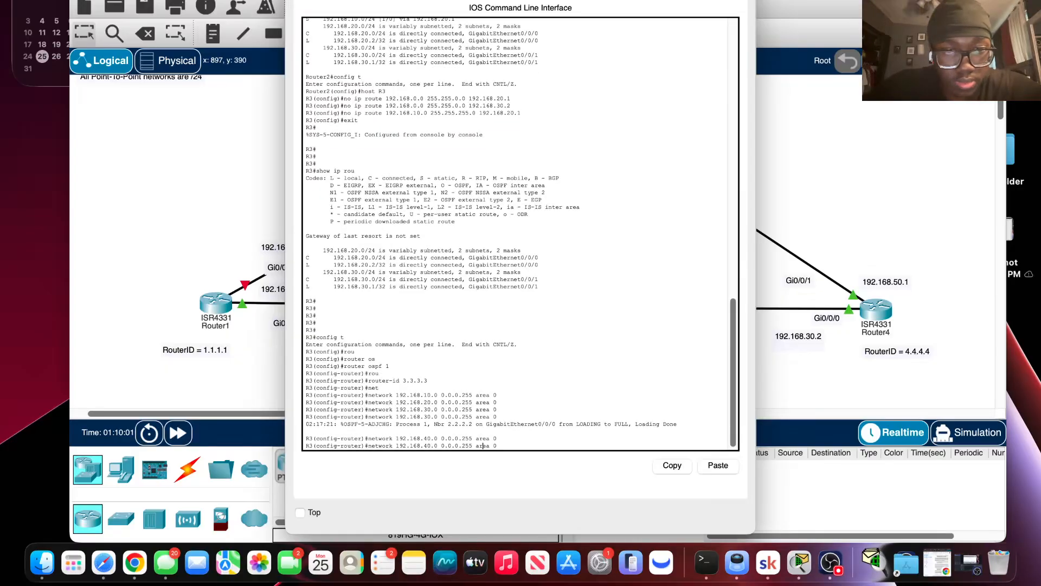
key("Left")
key("Left")
key("Left")
key("Left")
key("Left")
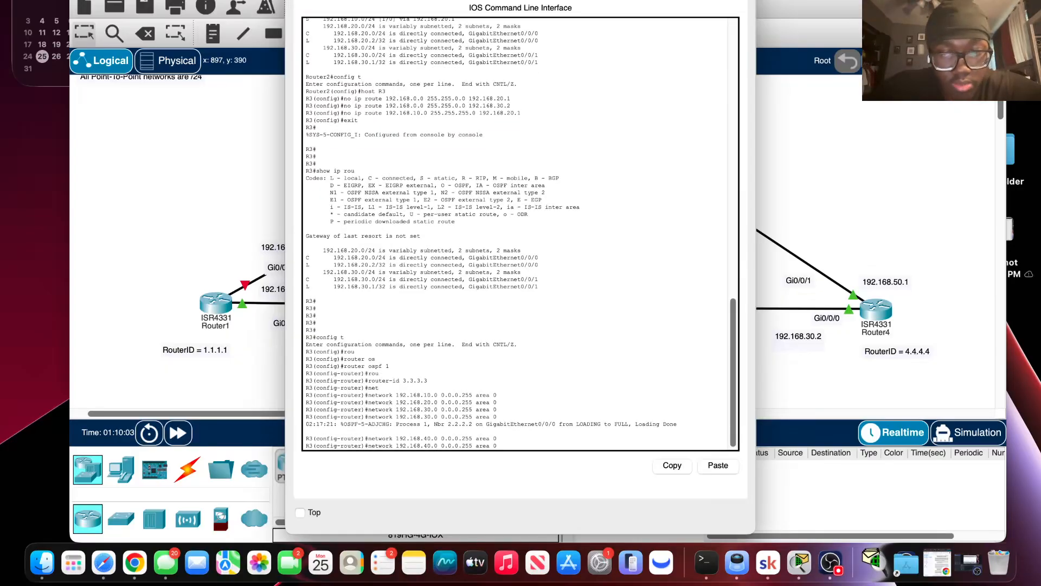
key("Left")
key("Left")
key("Left")
key("Left")
key("Left")
key("Left")
key("Left")
key("Left")
key("Left")
key("Left")
key("BackSpace")
type("5")
key("Return")
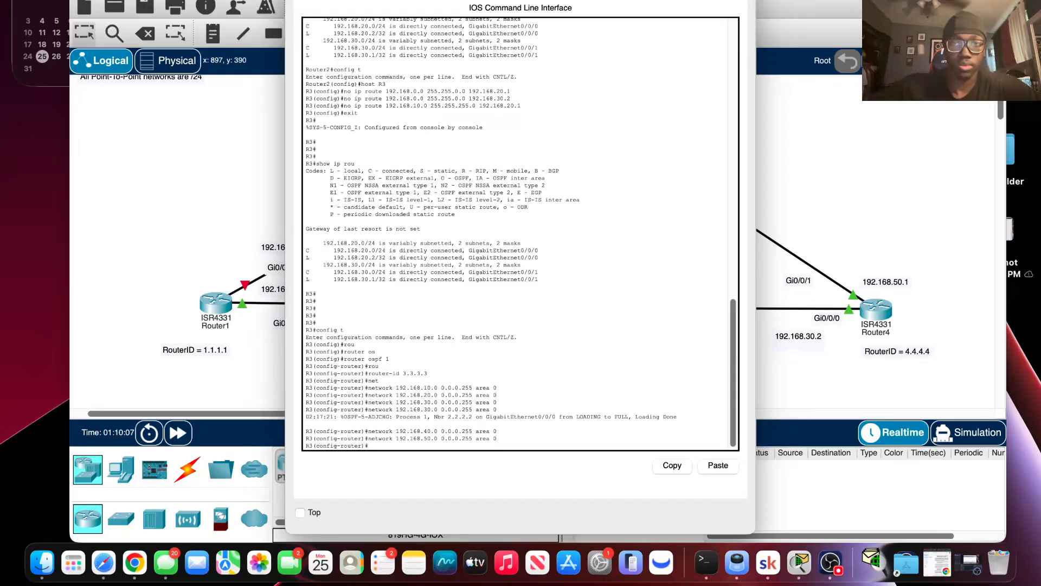
Step: Leave R3's console, open the command line of Router4 in the topology and enter privileged EXEC mode
left_click(841, 381)
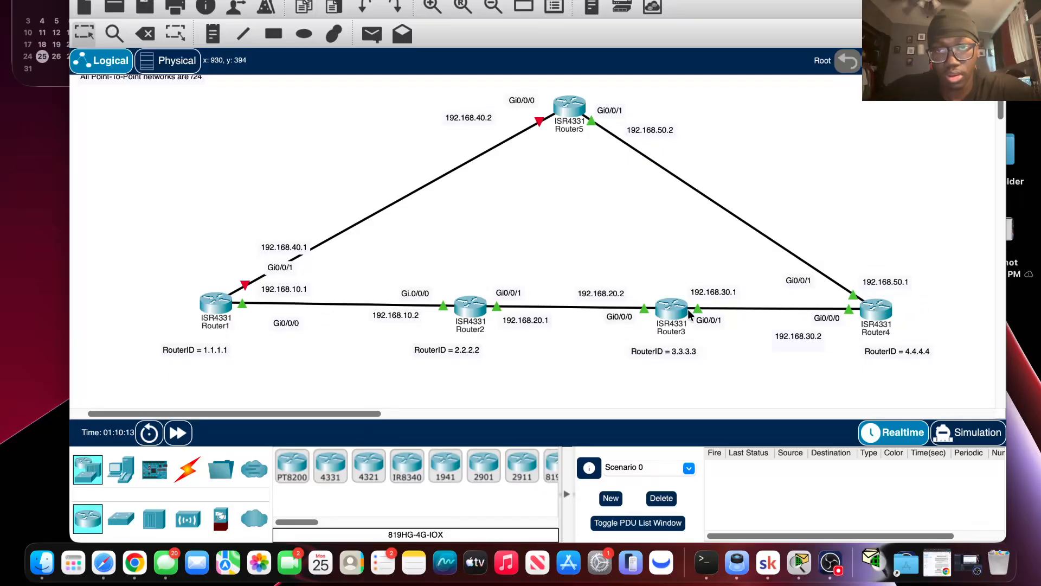
left_click(876, 308)
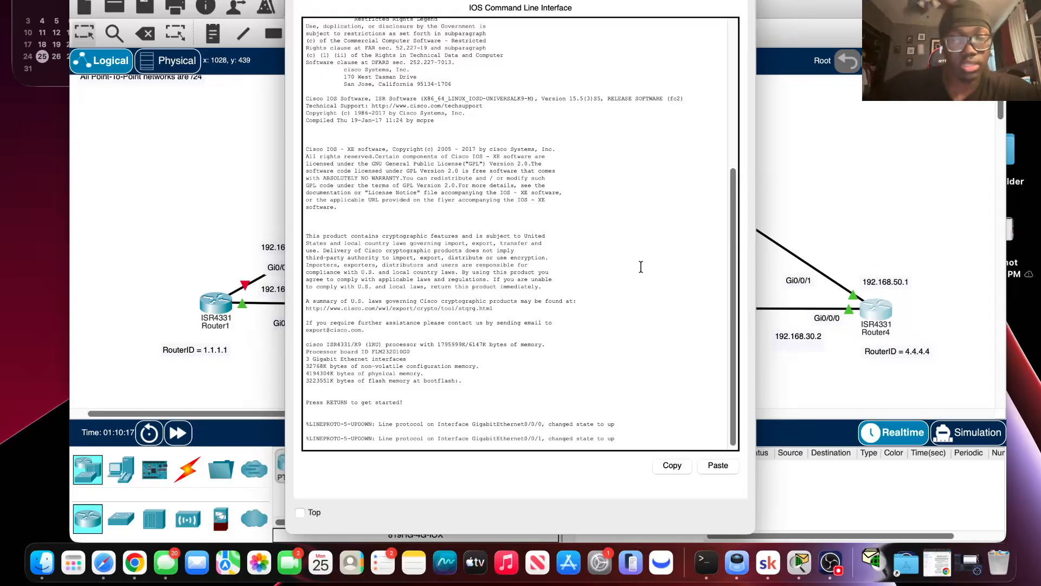
key("Return")
key("Return")
key("Return")
key("Return")
key("Return")
key("Return")
key("Return")
key("Return")
type("er3>enab")
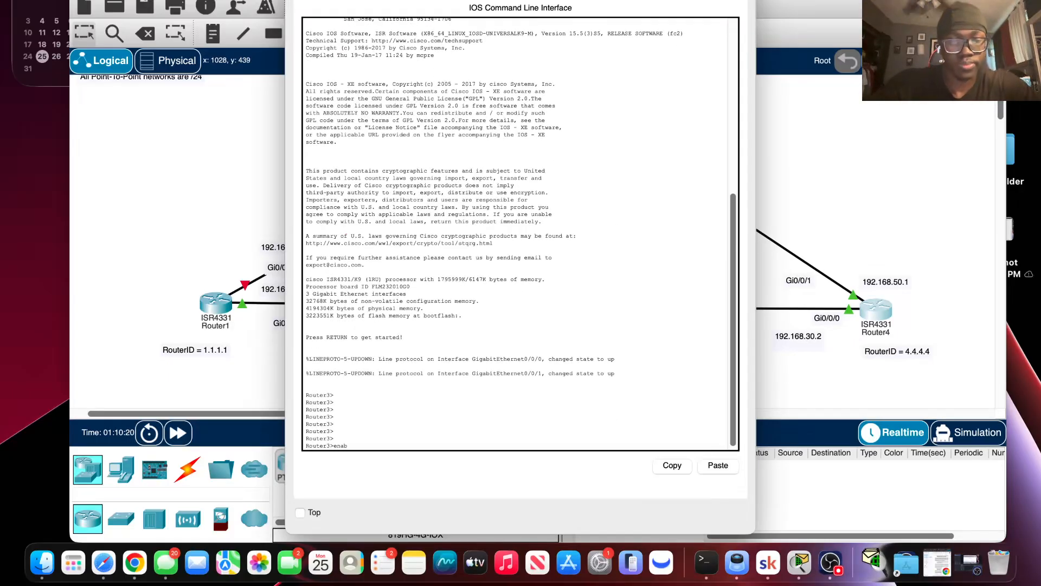
key("Return")
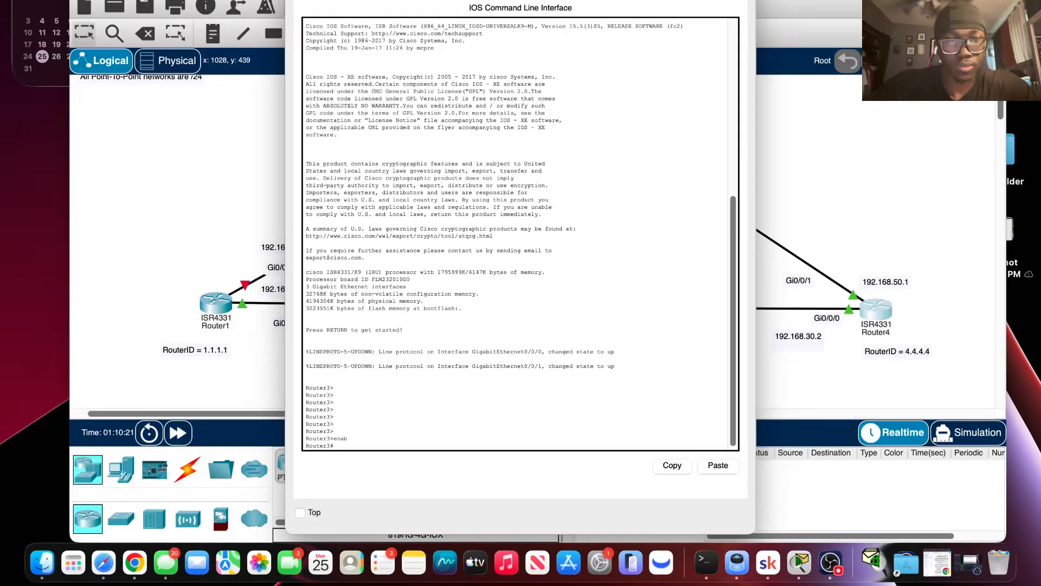
Step: Display Router4's IP routing table to examine its static routes
type("show")
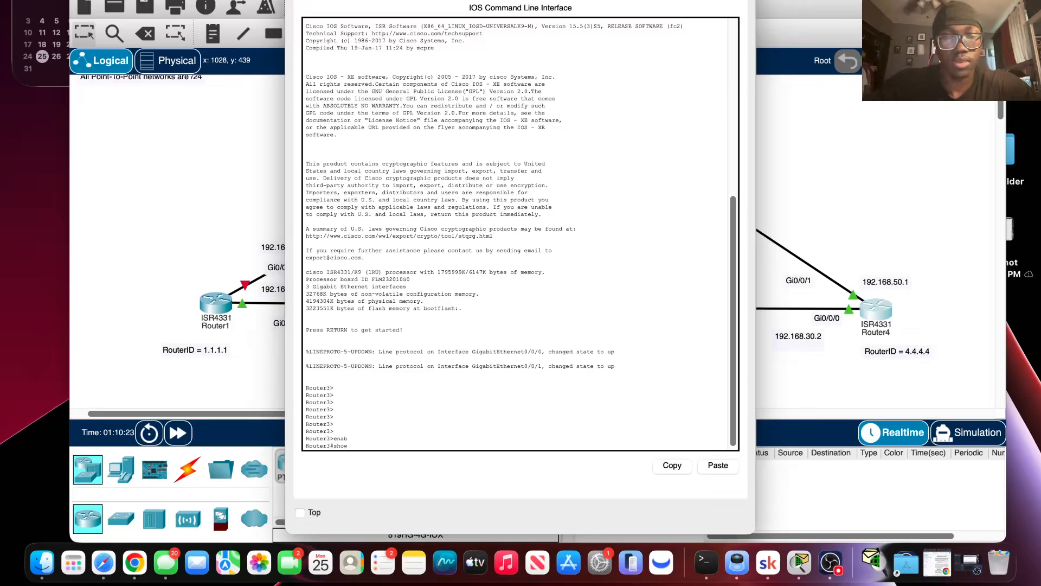
type(" ip rou")
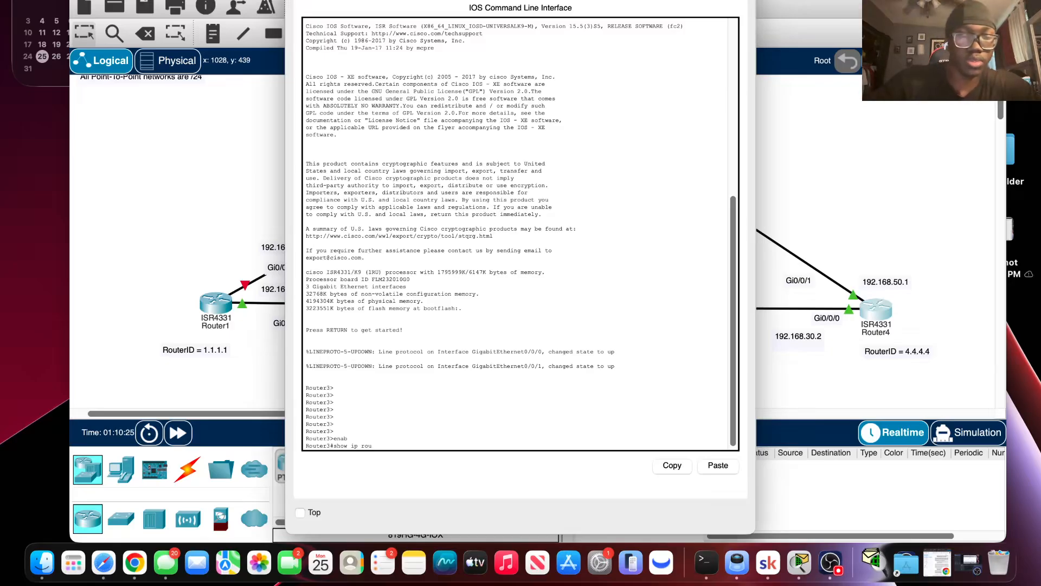
type("te")
key("Return")
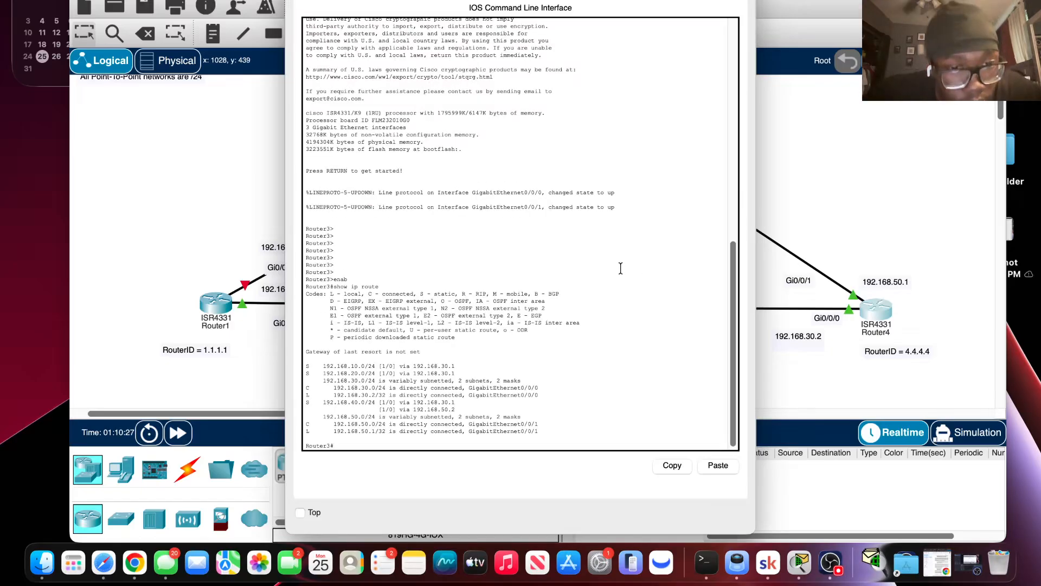
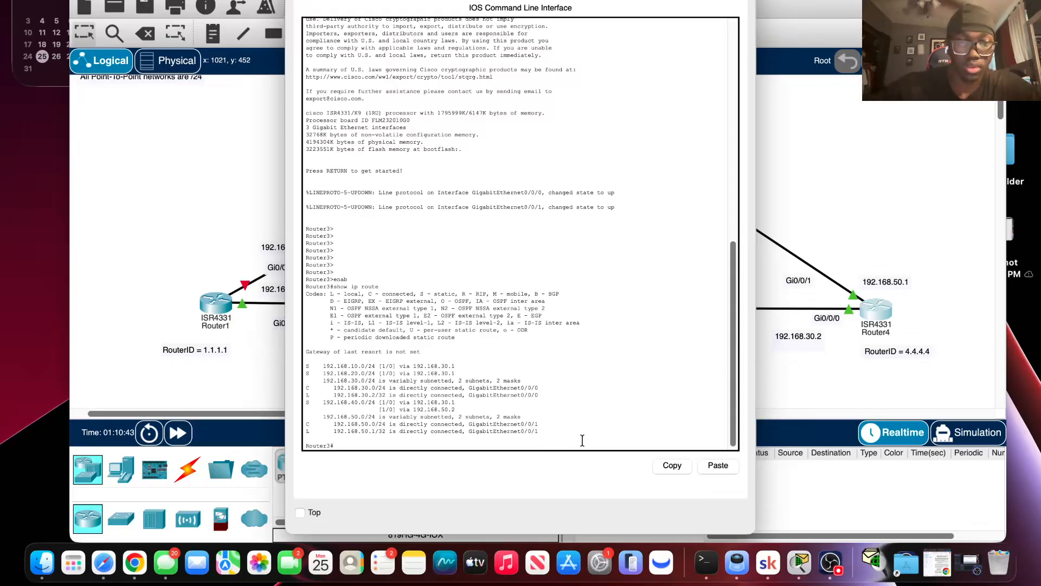
Step: Enter global configuration mode on Router4 and set its hostname to R4
key("Return")
key("Return")
key("Return")
key("Return")
key("Return")
key("Return")
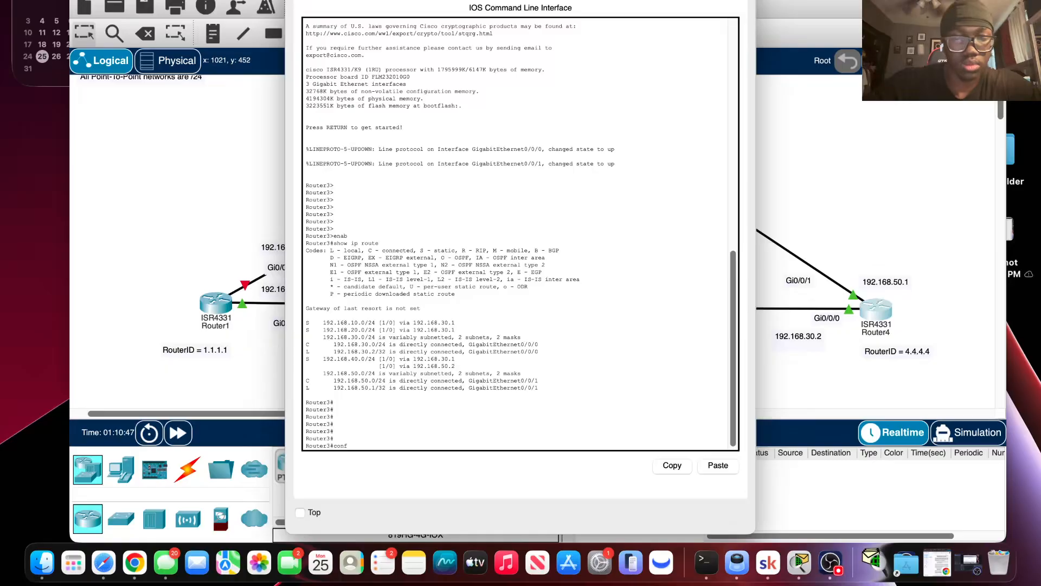
type("config t")
key("Return")
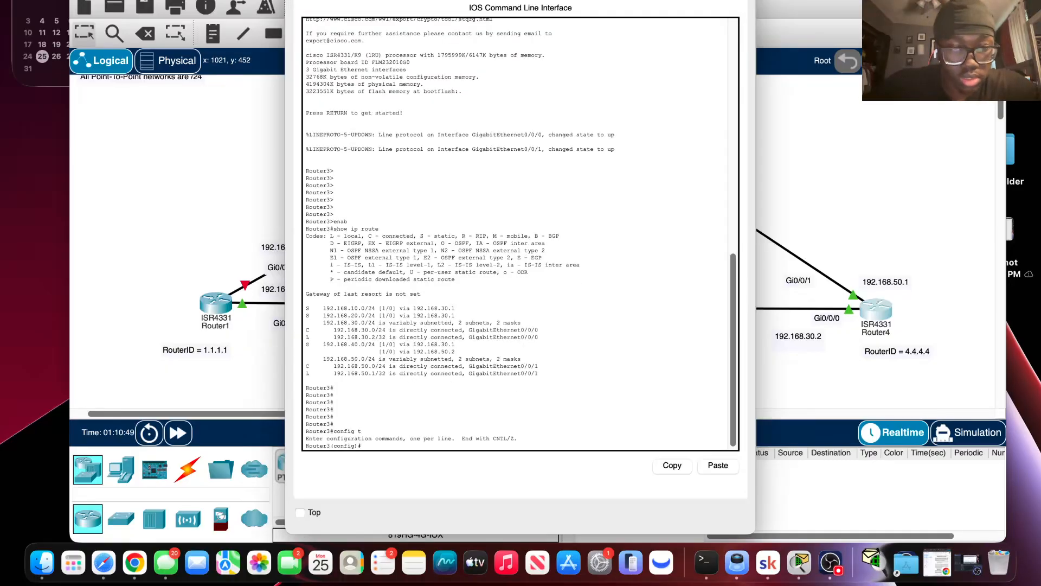
type("host")
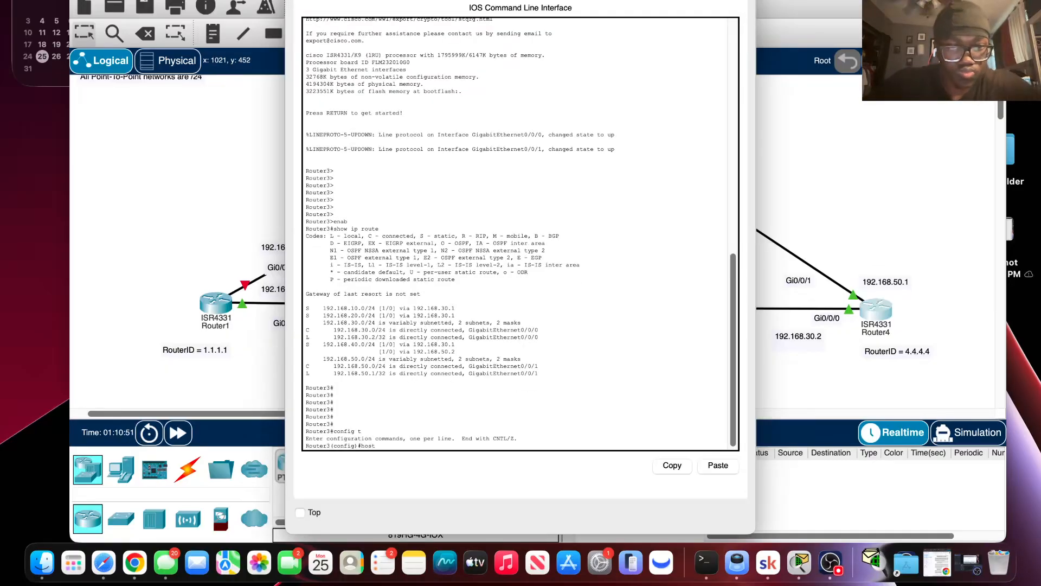
type(" R4")
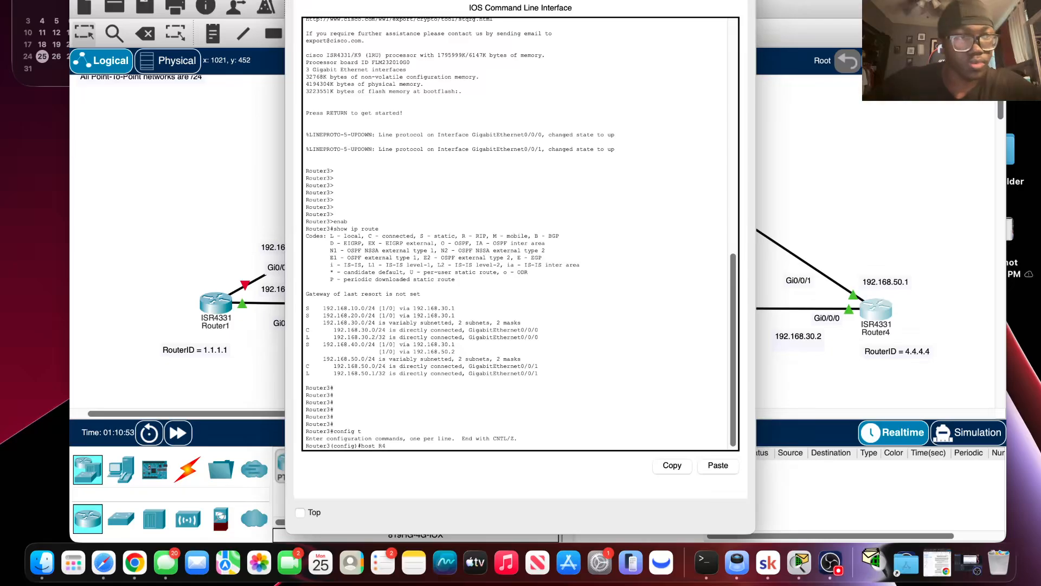
key("Return")
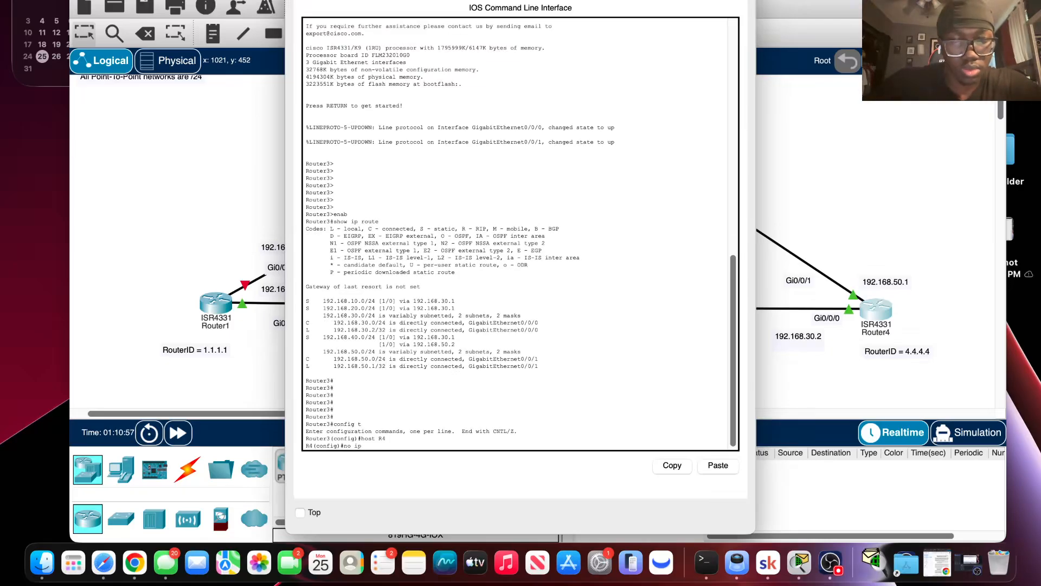
Step: Remove R4's static route to 192.168.10.0 with mask 255.255.255.0 via 192.168.30.1
type("no ip route ")
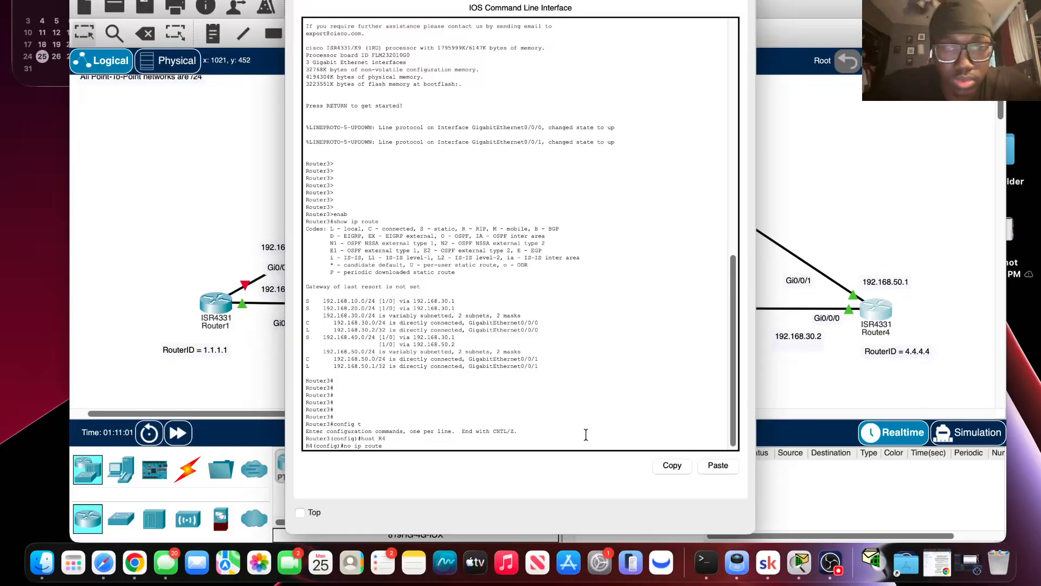
type("192.16")
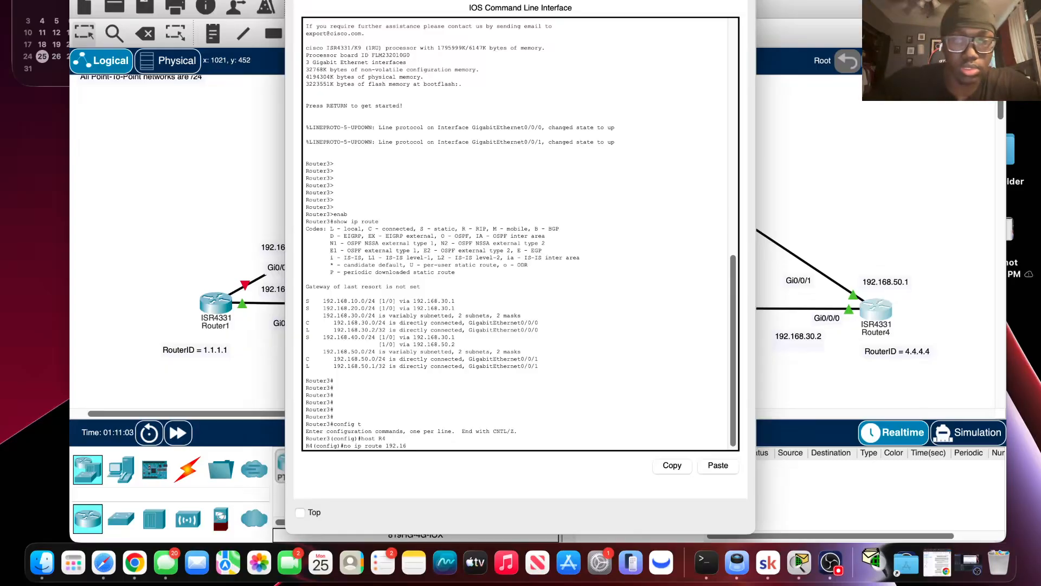
type("8.10.0")
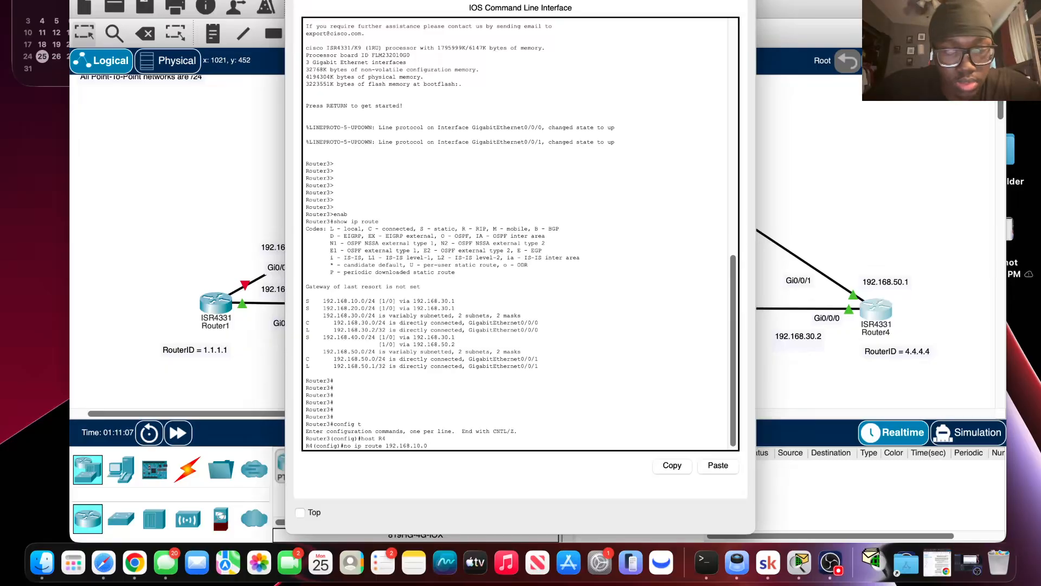
type(" 255.2")
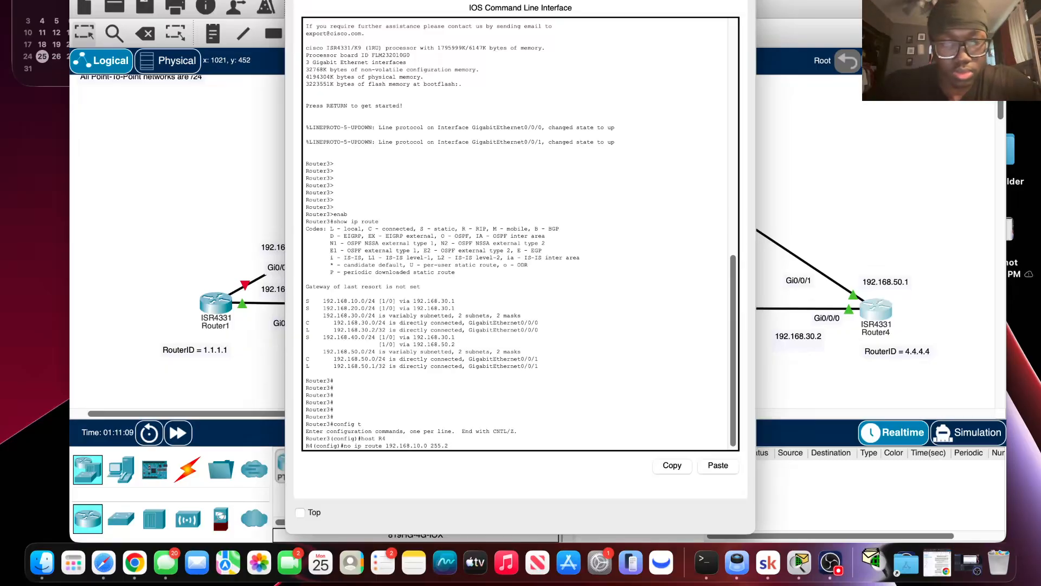
type("55.255.")
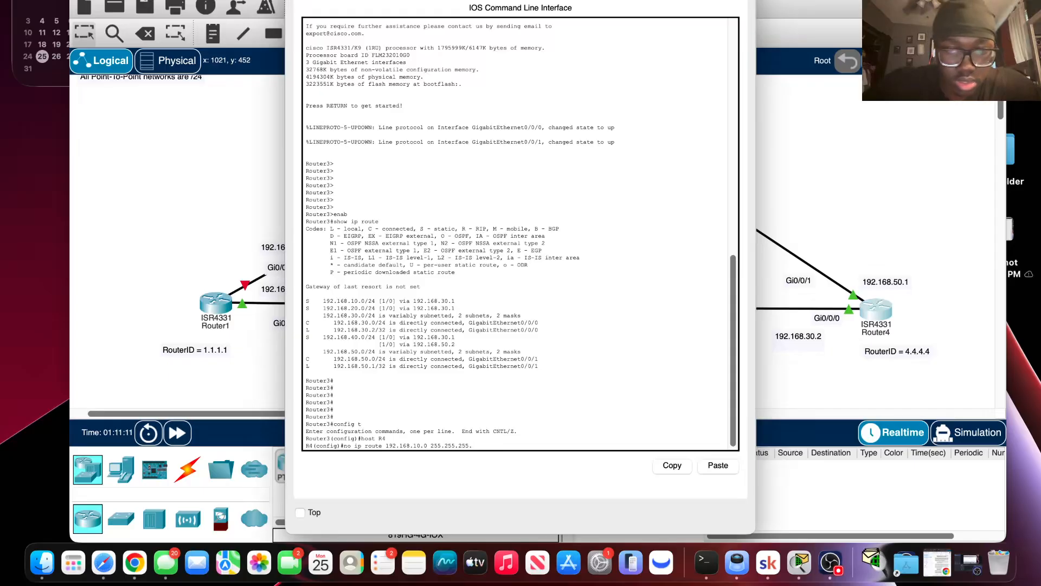
type("0 19")
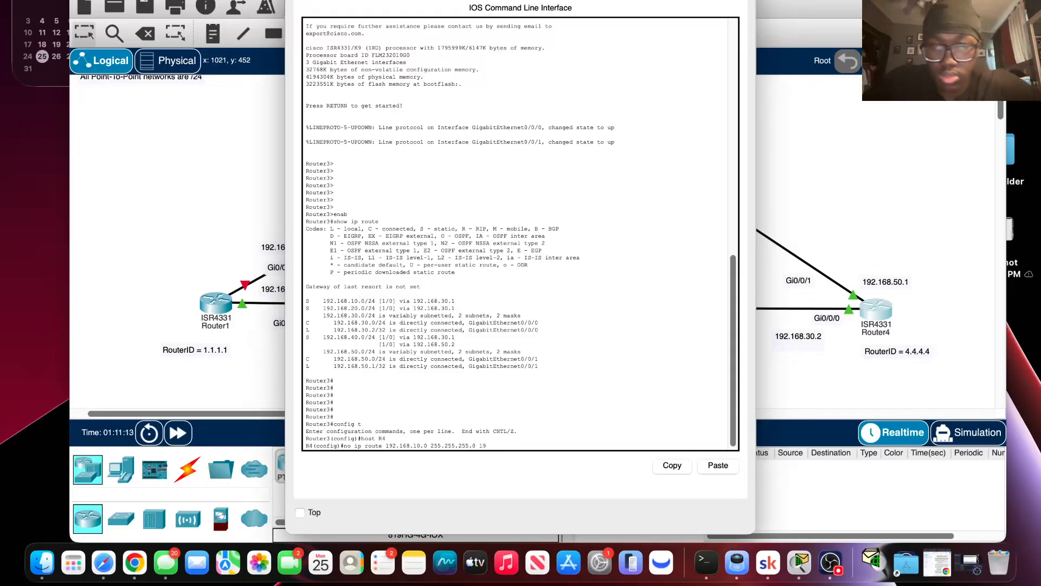
type("2.1")
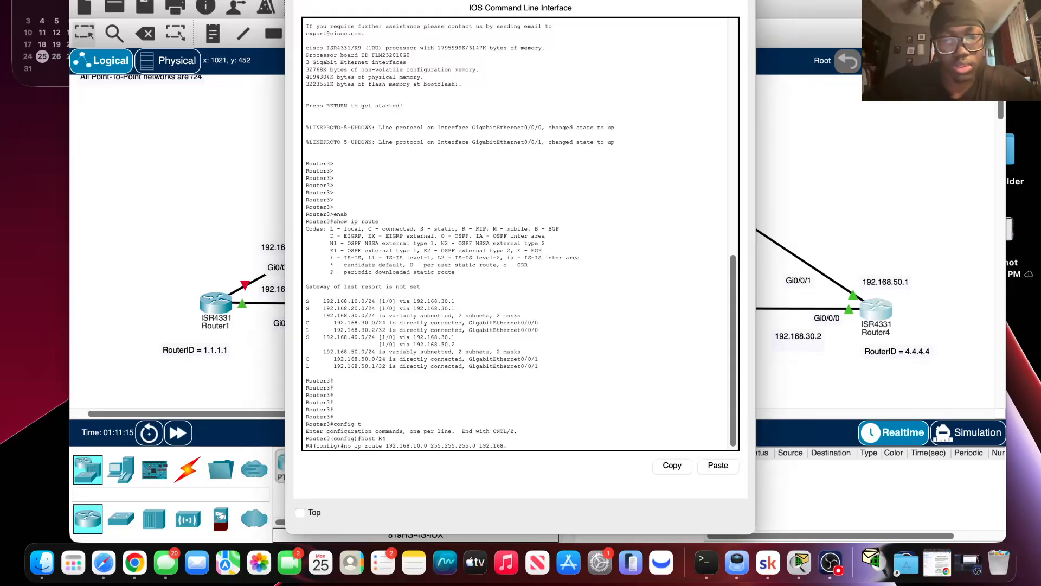
type("68.")
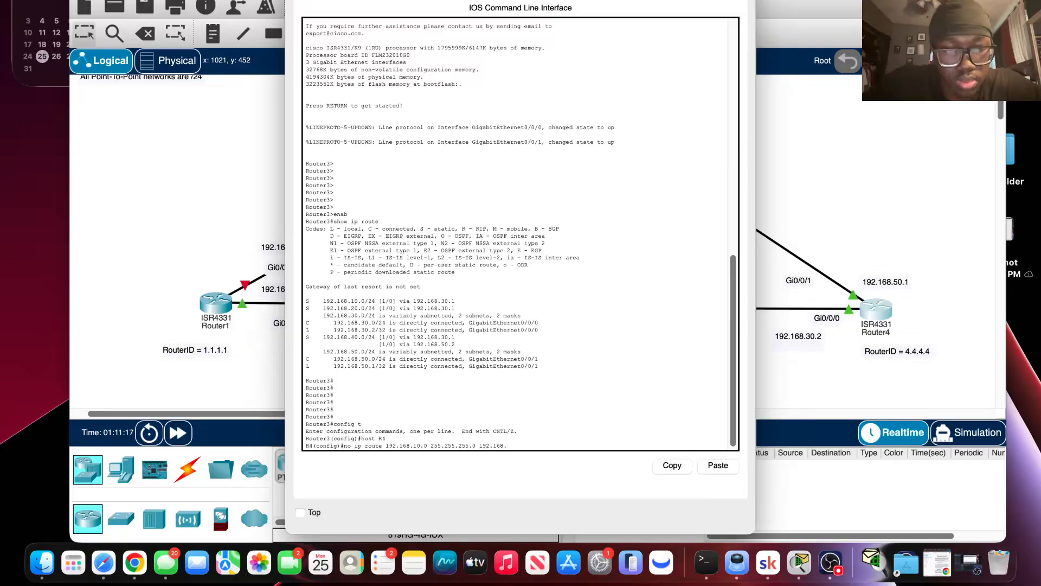
type("30.1")
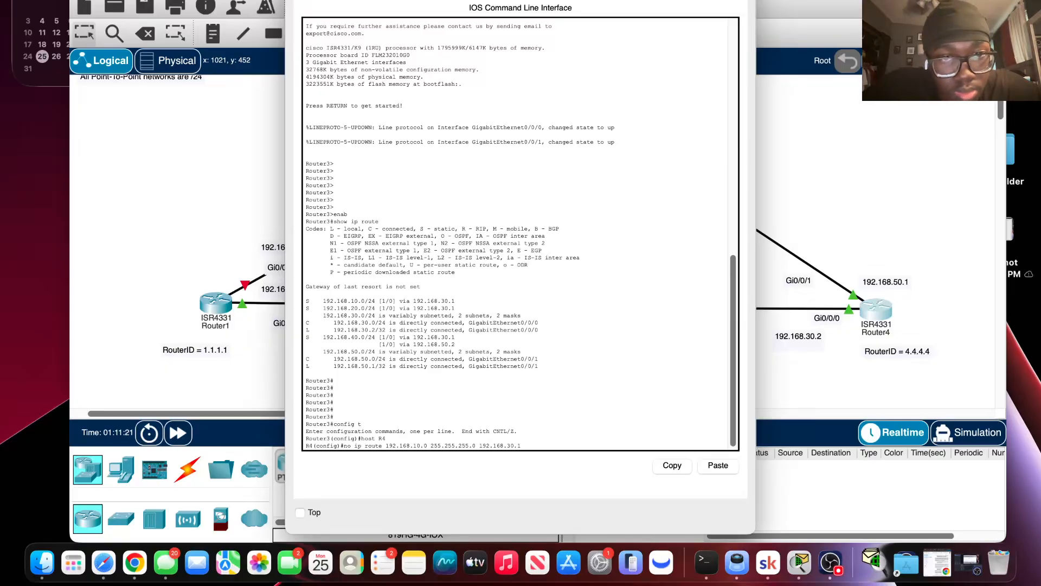
key("Return")
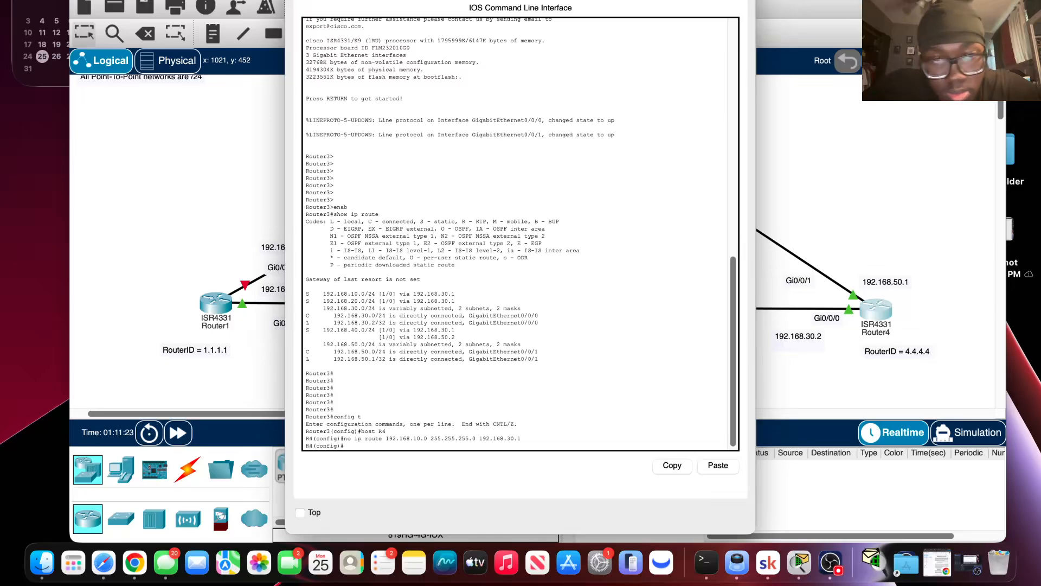
Step: Remove R4's static route to 192.168.20.0 with mask 255.255.255.0 via 192.168.30.1 by reusing the previous command
key("Up")
key("Left")
key("Left")
key("Left")
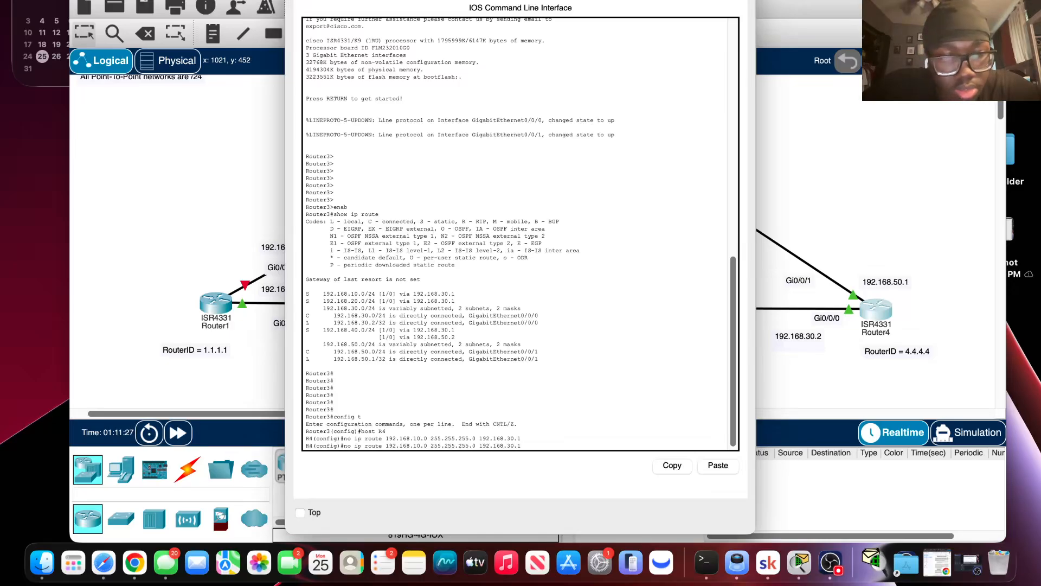
key("Return")
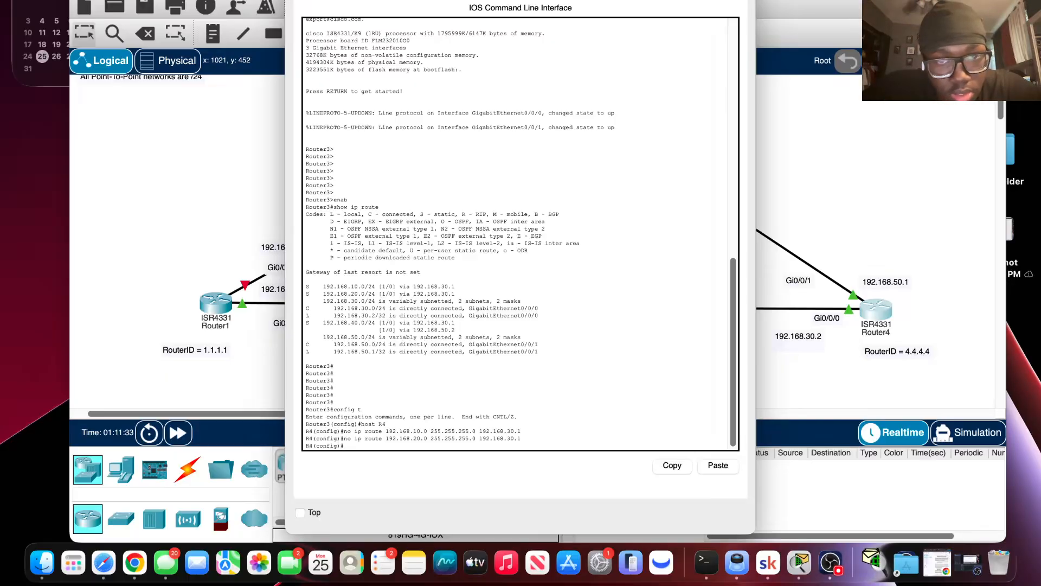
Step: Remove R4's static route to 192.168.40.0 with mask 255.255.255.0 via 192.168.30.1 by reusing the previous command
key("Up")
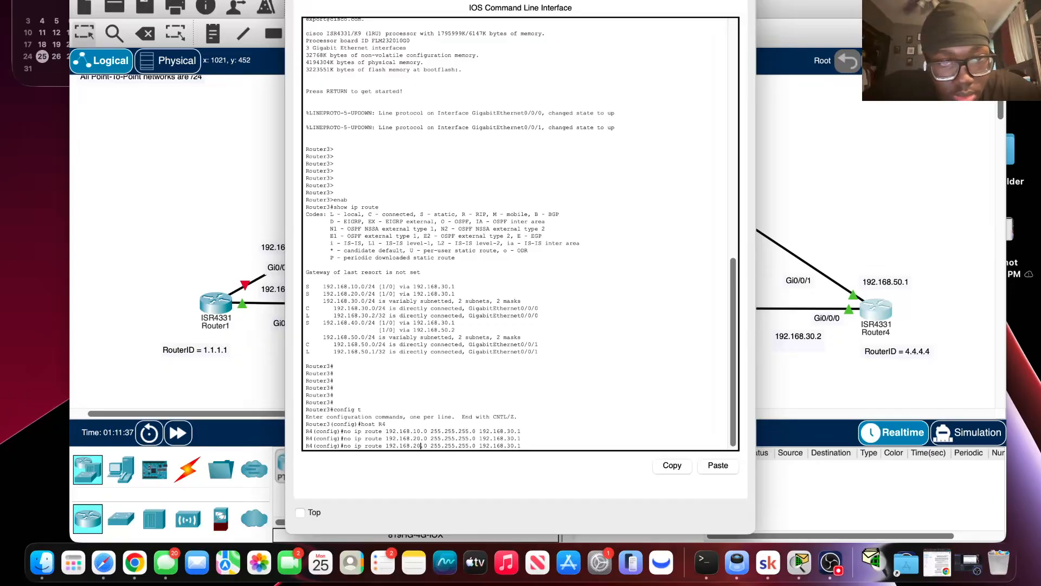
key("Left")
key("BackSpace")
type("40")
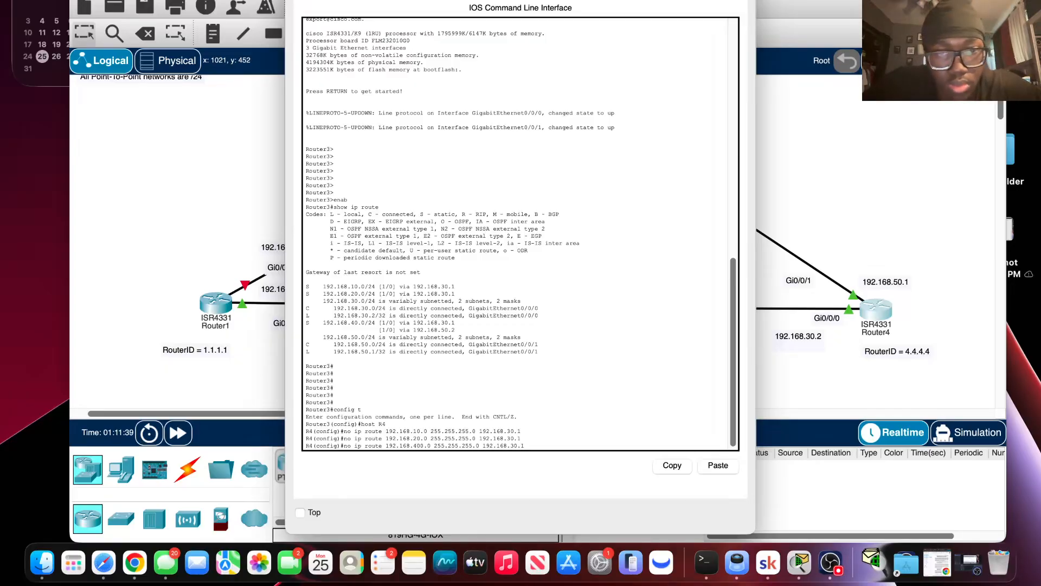
key("BackSpace")
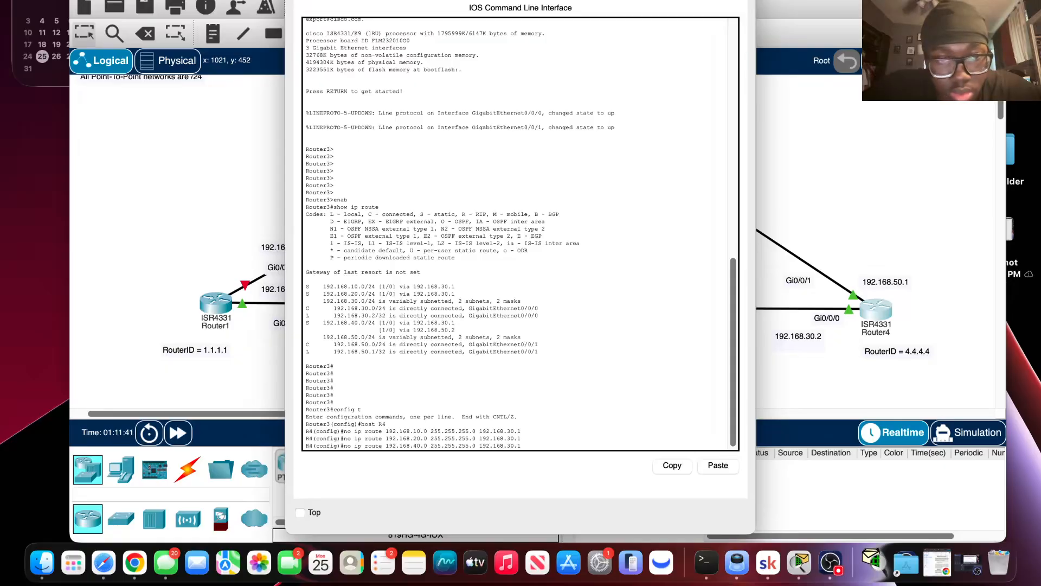
key("Return")
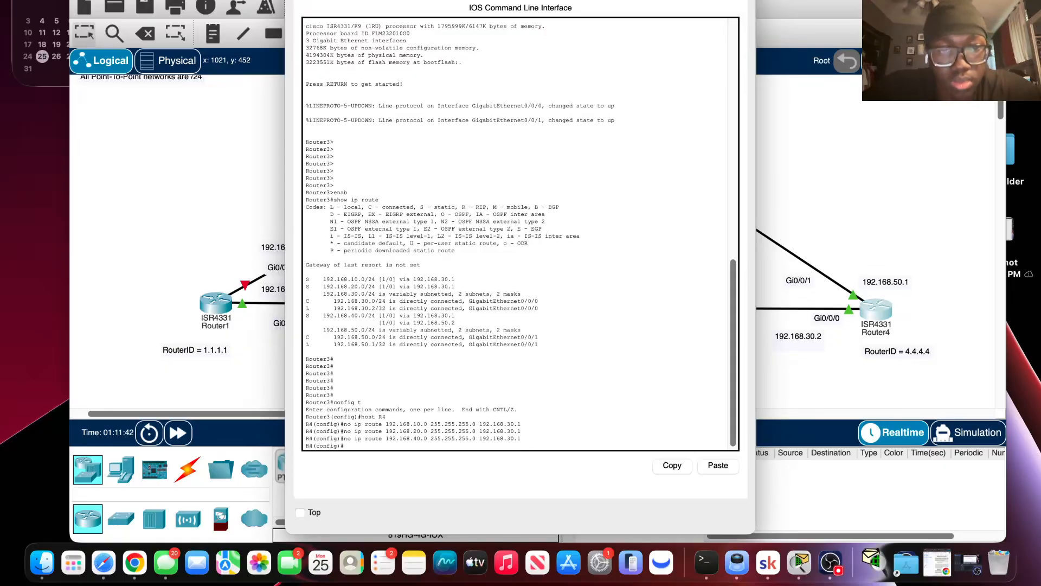
Step: Leave configuration mode and display R4's IP routing table to check for remaining static routes
type("ex")
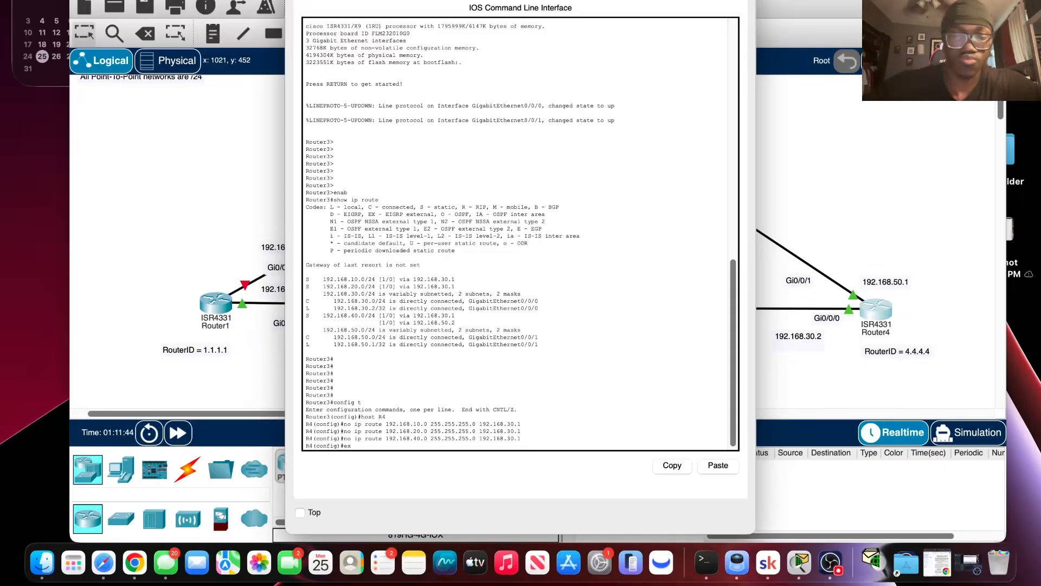
type("i")
key("Return")
key("Return")
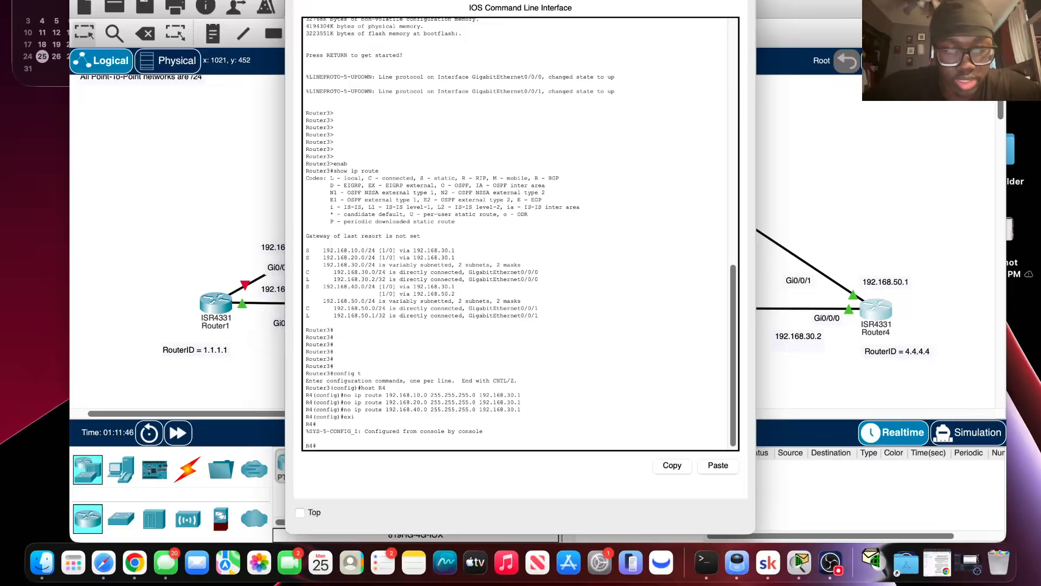
type("show ip route")
key("Return")
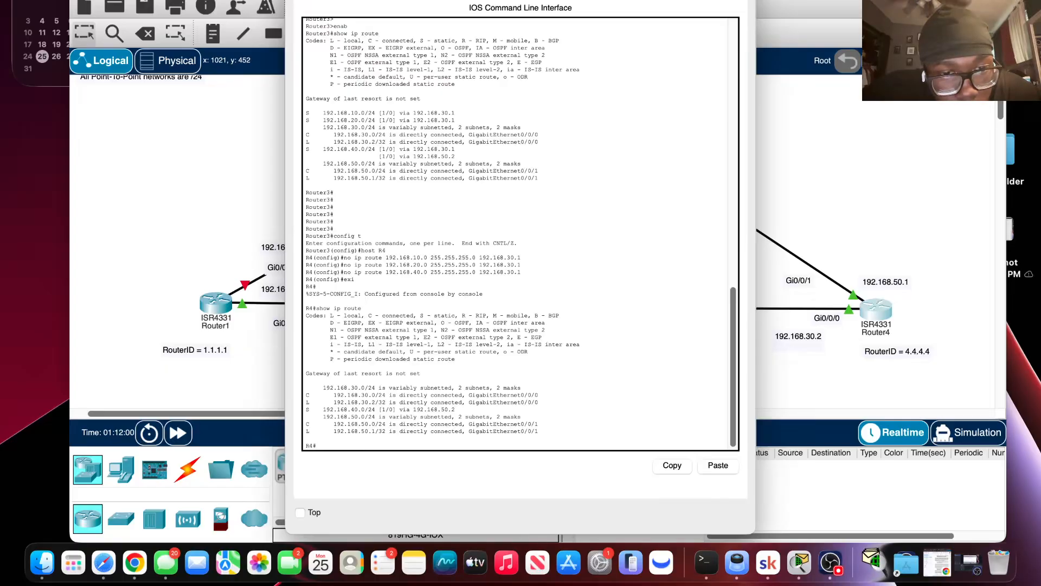
Step: Return to global configuration mode and remove R4's static route to 192.168.40.0 with mask 255.255.255.0 via 192.168.50.2
key("Up")
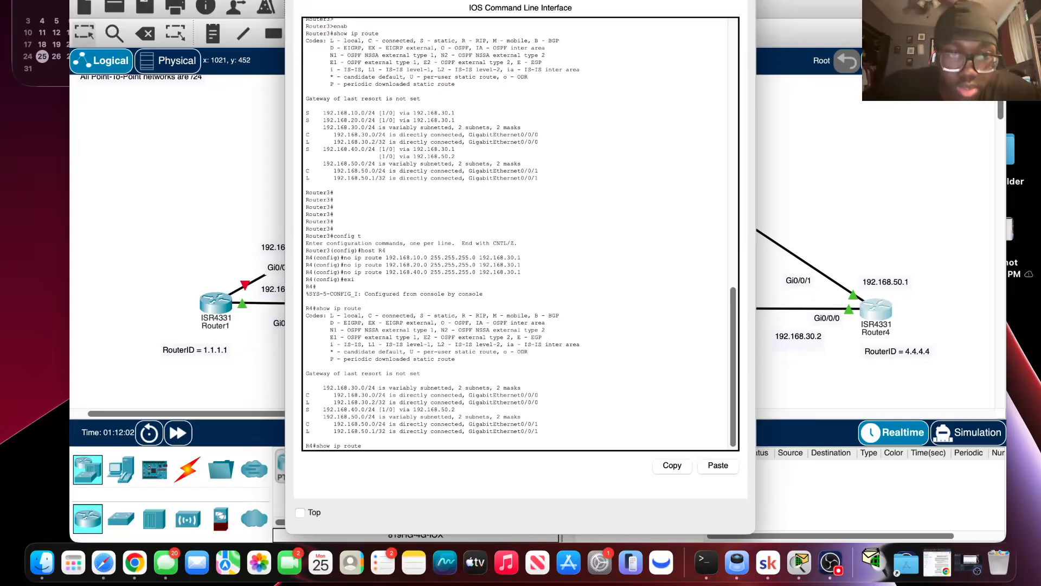
key("BackSpace")
key("BackSpace")
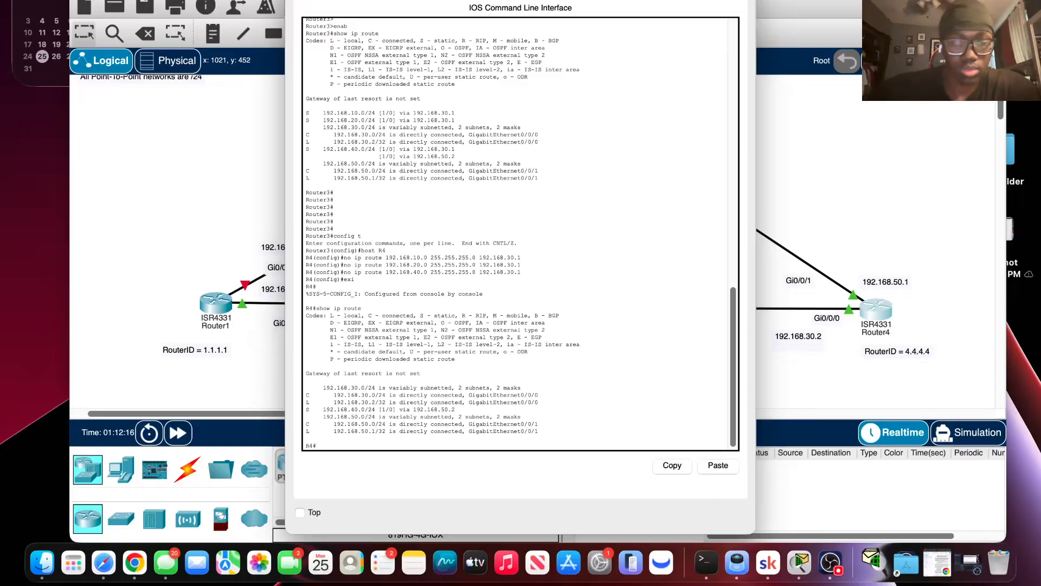
type("fig")
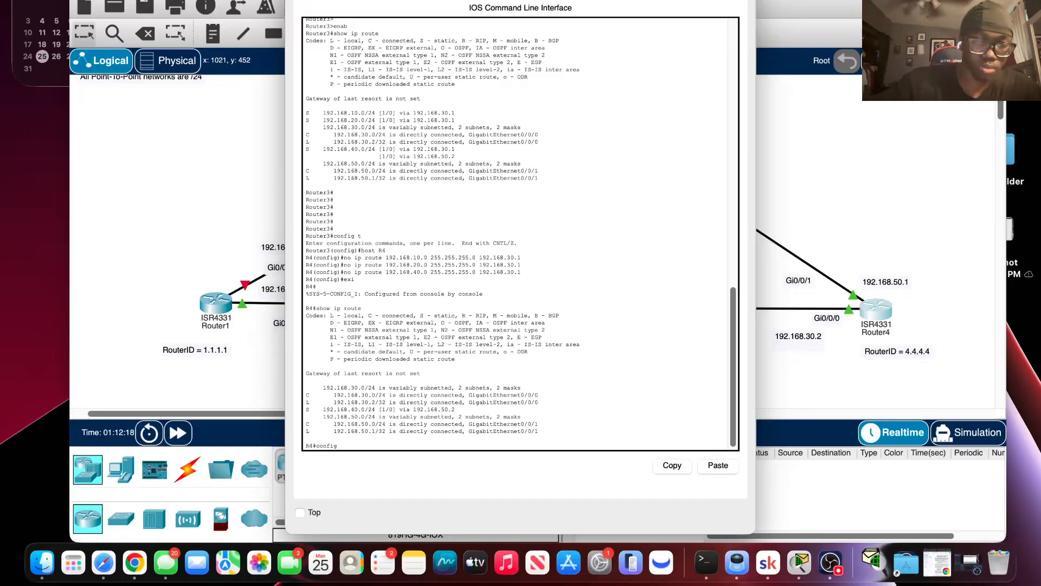
type(" t")
key("Return")
key("Up")
key("Up")
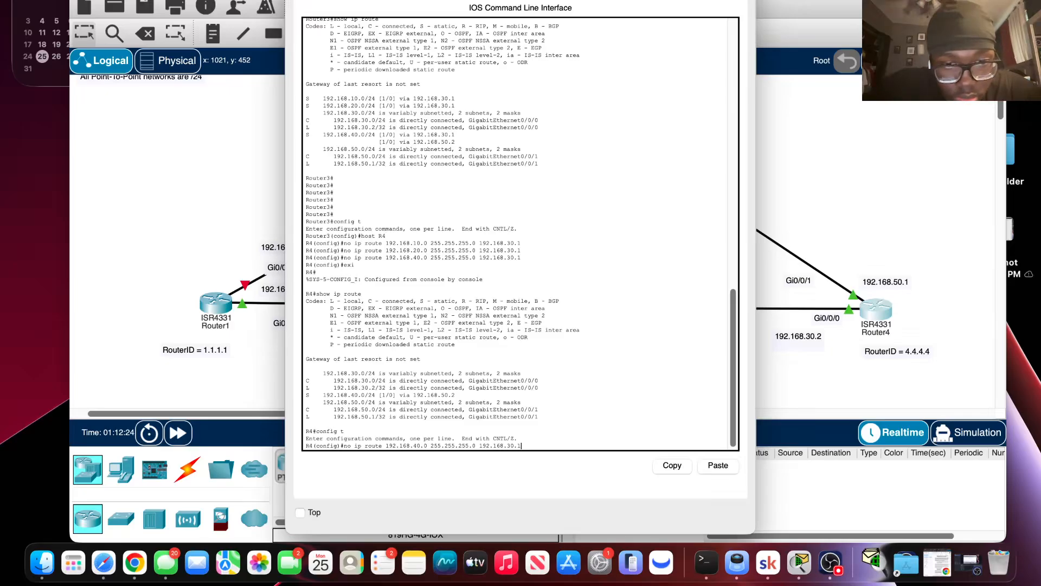
key("BackSpace")
type("5")
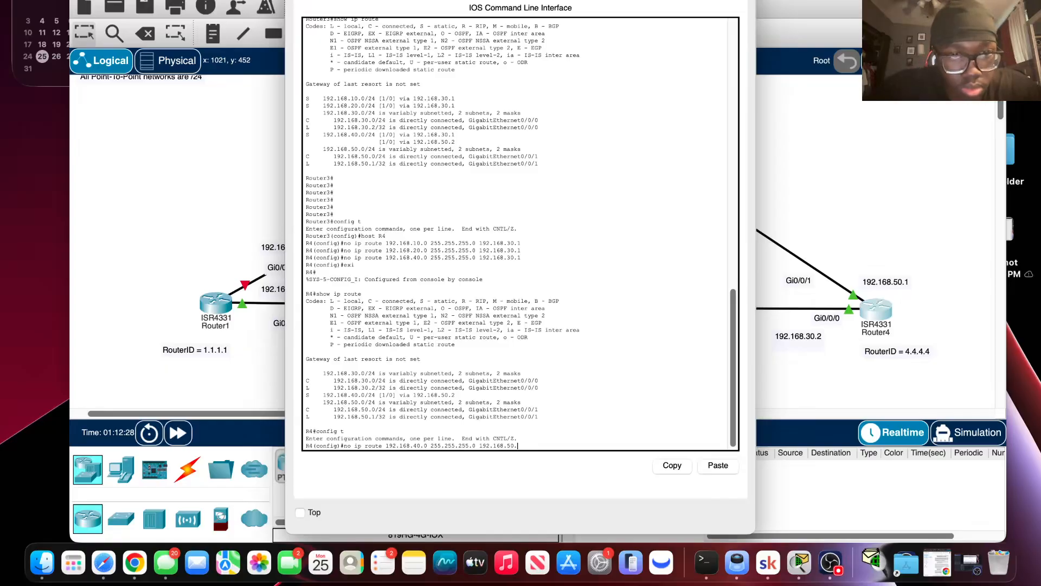
key("Return")
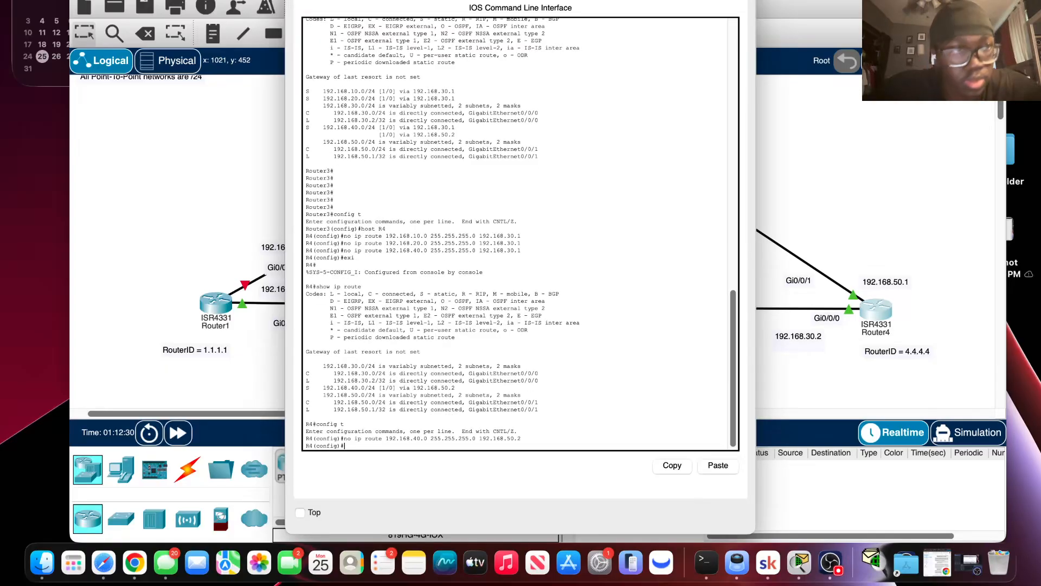
Step: Exit configuration mode and show R4's IP routing table again to verify the removal of the 192.168.40.0 route
type("exit")
key("Return")
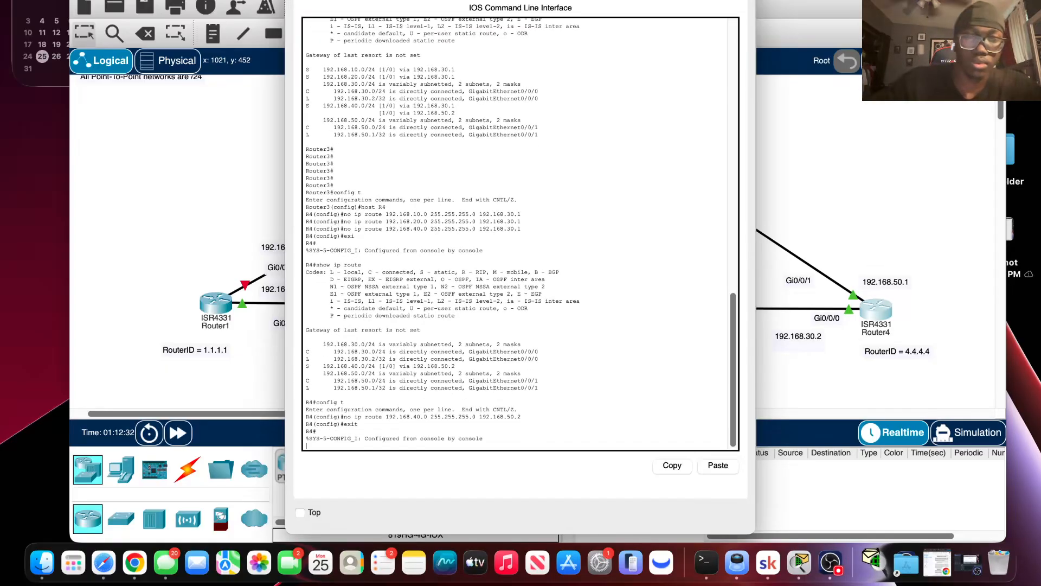
key("Return")
key("Return")
type("show ip route")
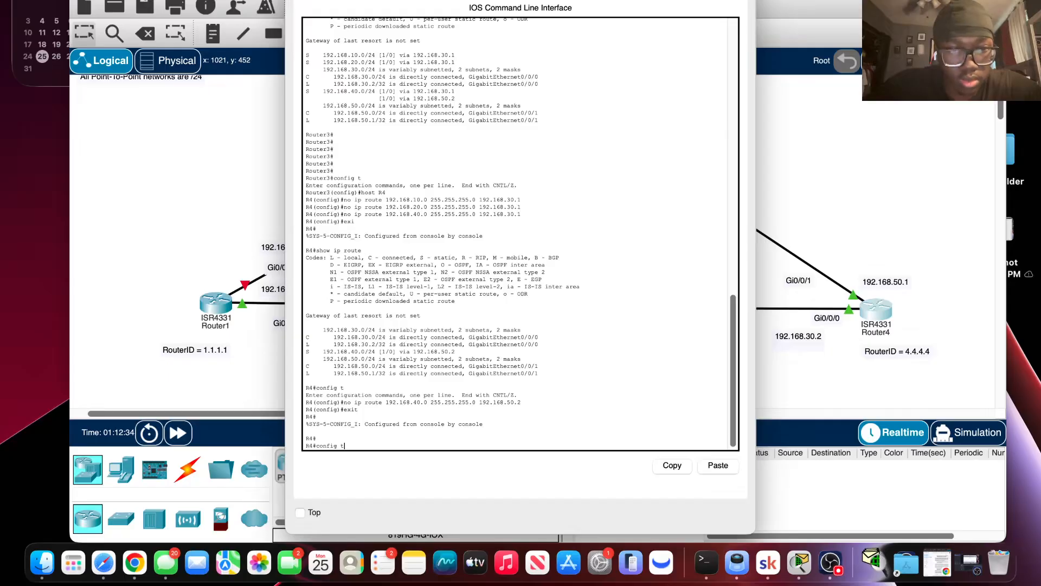
key("Return")
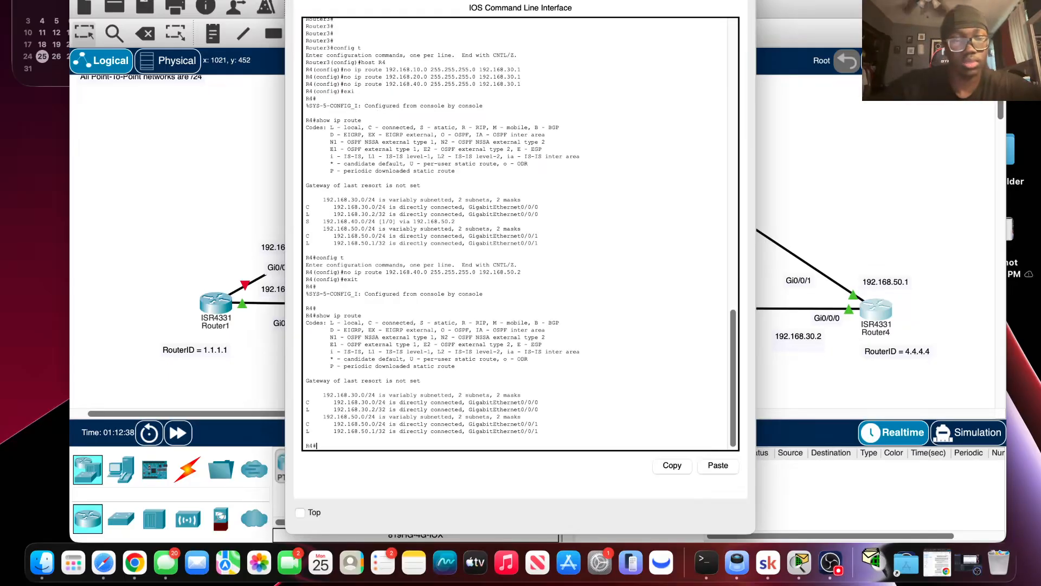
type("c")
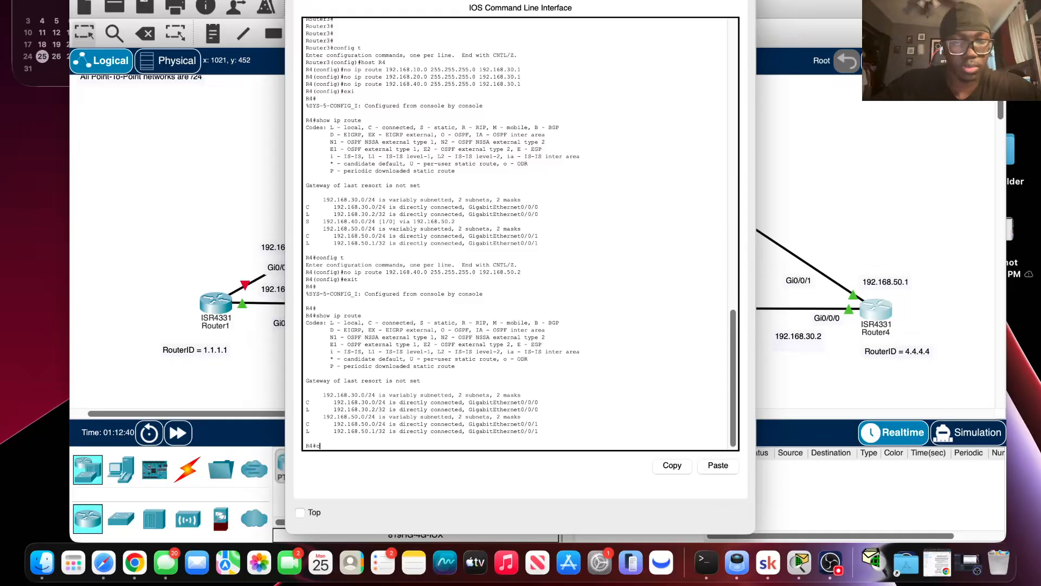
type("onfi")
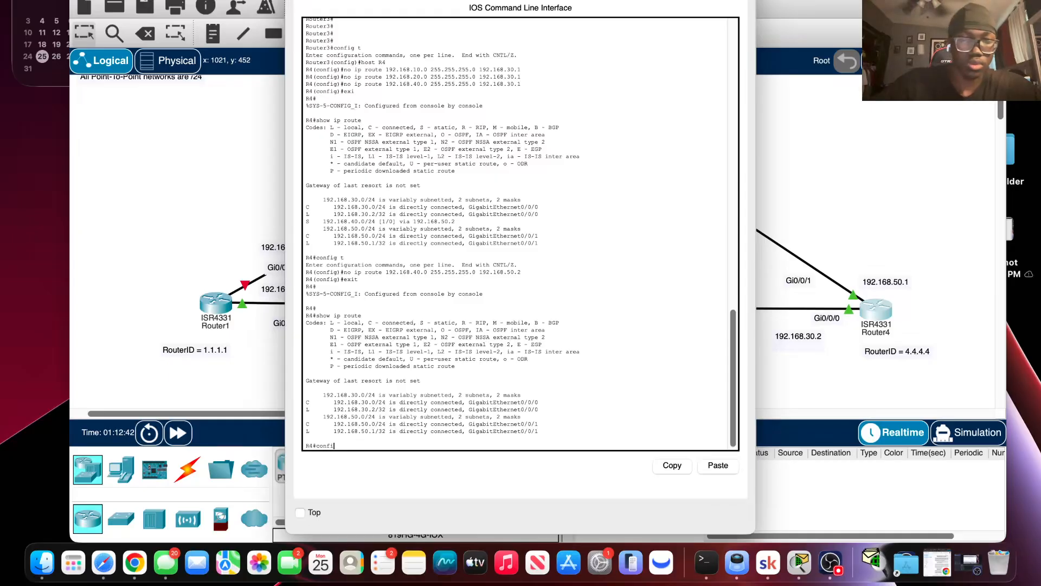
type("t")
key("Return")
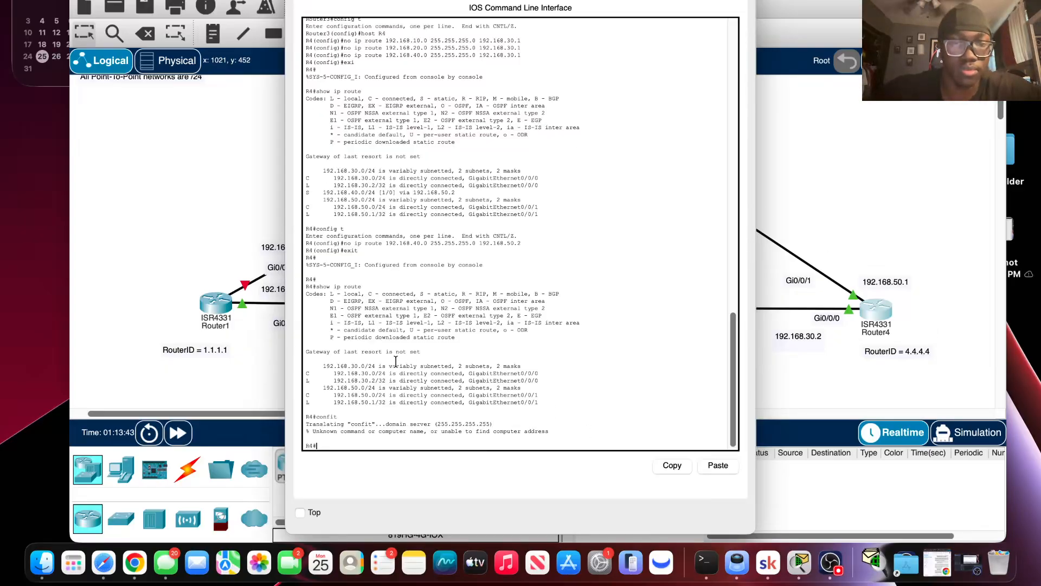
key("Return")
key("Return")
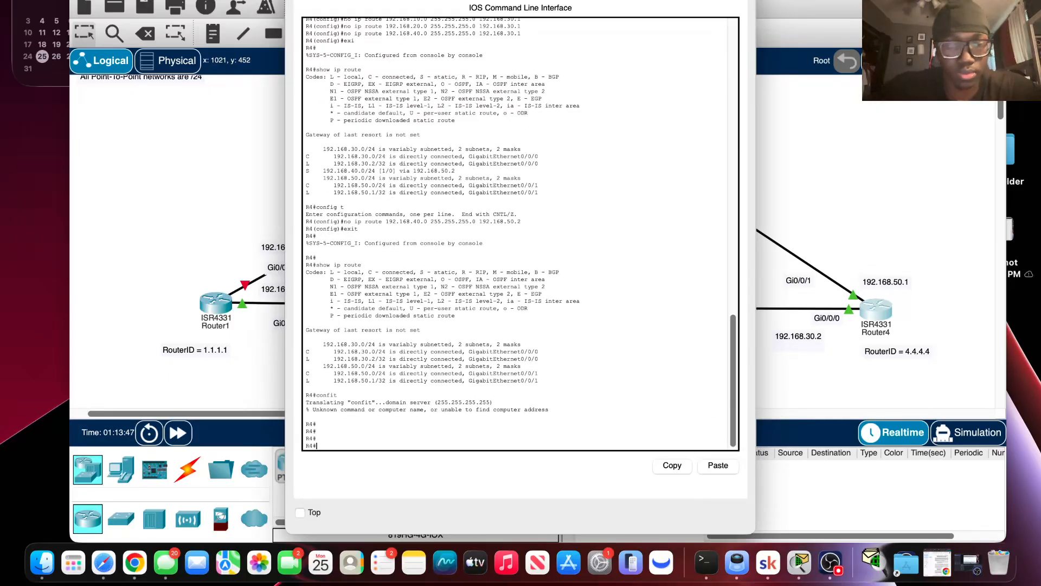
Step: Enter global configuration mode on R4 and start OSPF routing with process ID 1
type("conf")
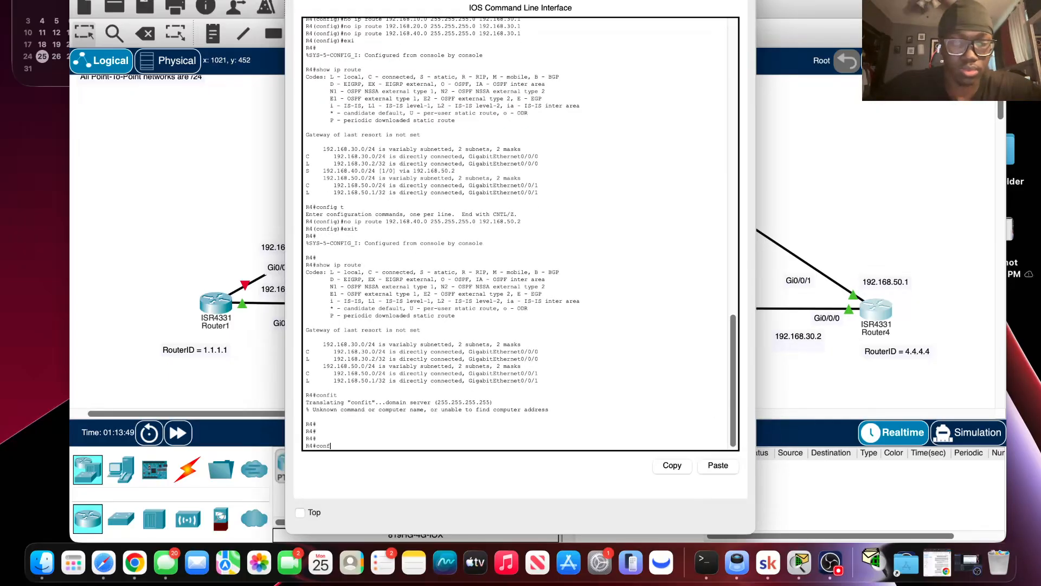
type("ig t")
key("Return")
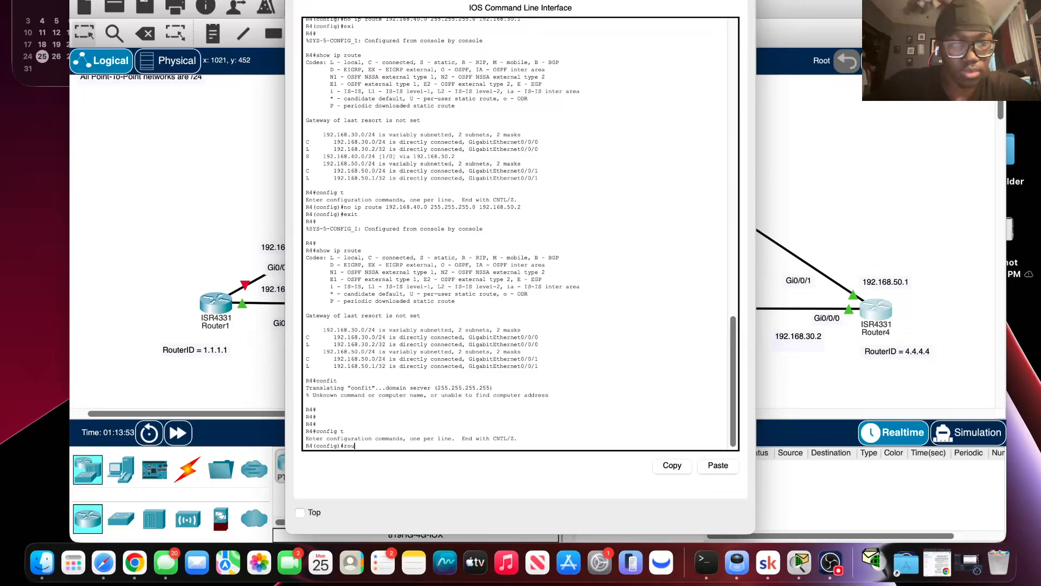
key("Tab")
type("osp")
key("Tab")
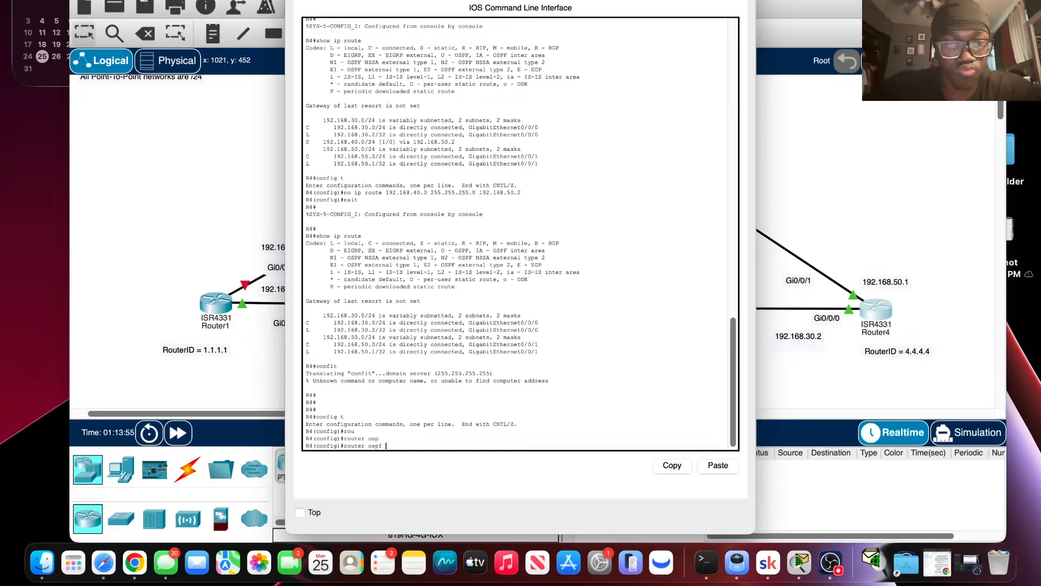
type("1")
key("Return")
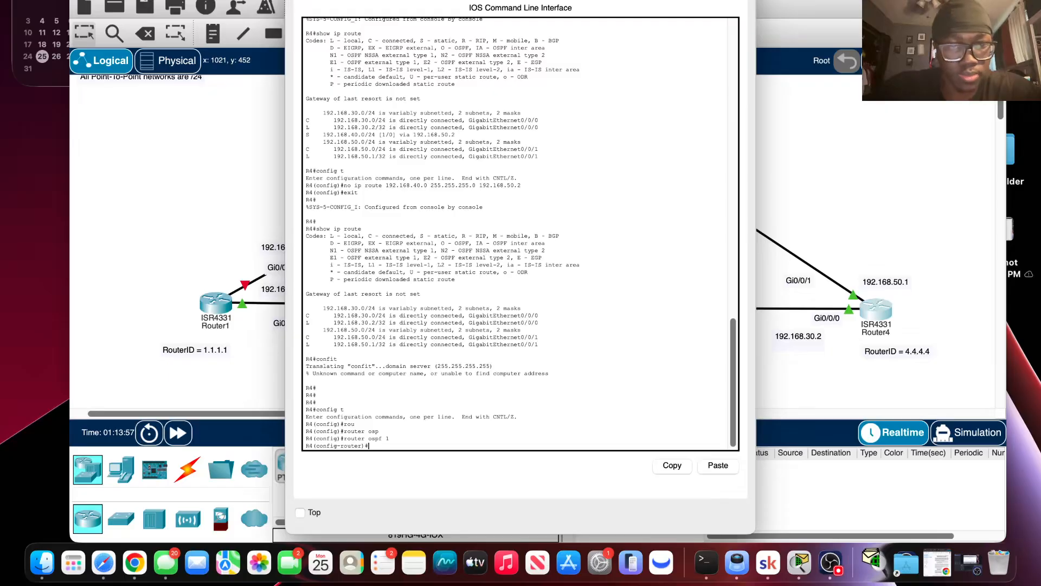
Step: Set R4's OSPF router ID to 4.4.4.4
type("ro")
key("Tab")
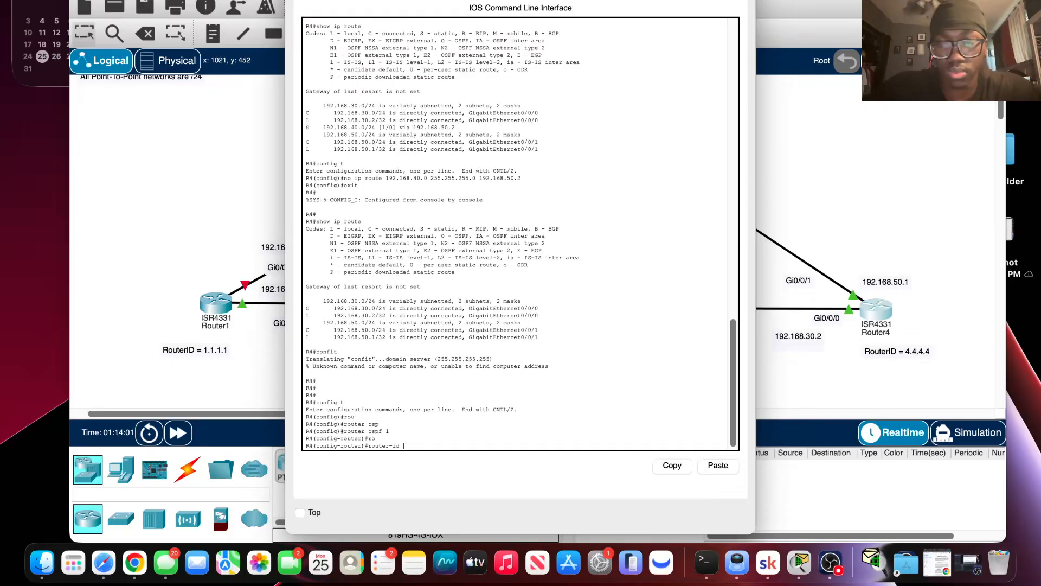
type("4.4.4.4")
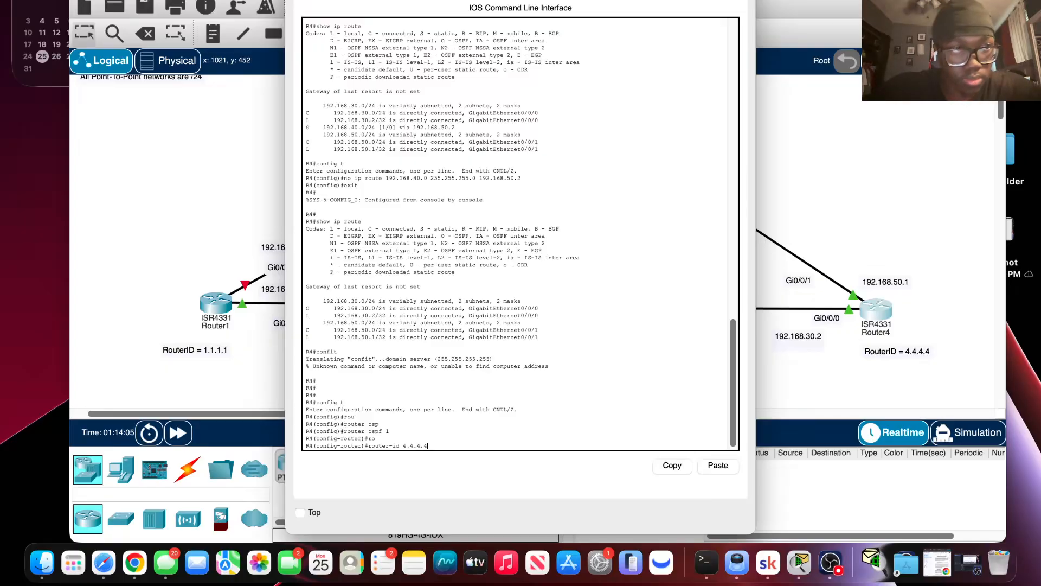
key("Return")
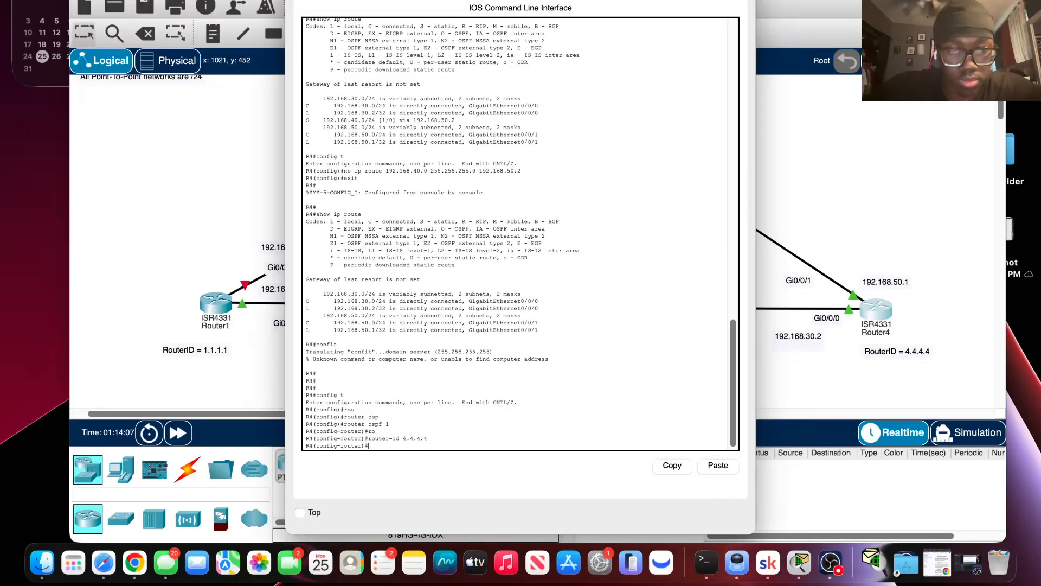
Step: Add network 192.168.10.0 with wildcard mask 0.0.0.255 to OSPF area 0 on R4
type("net")
key("Tab")
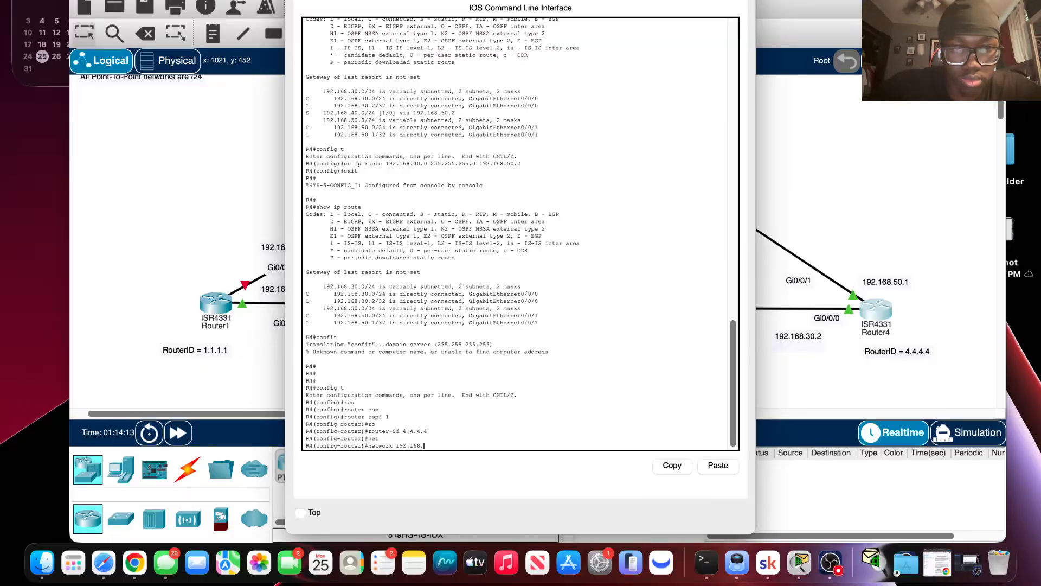
type("192.168.10.0 0.0")
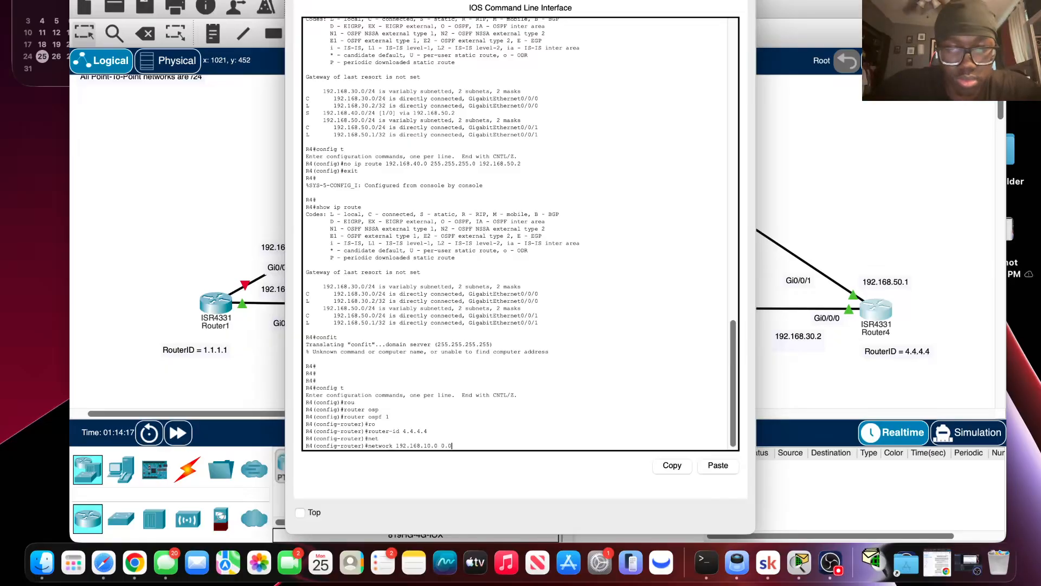
type(".0.")
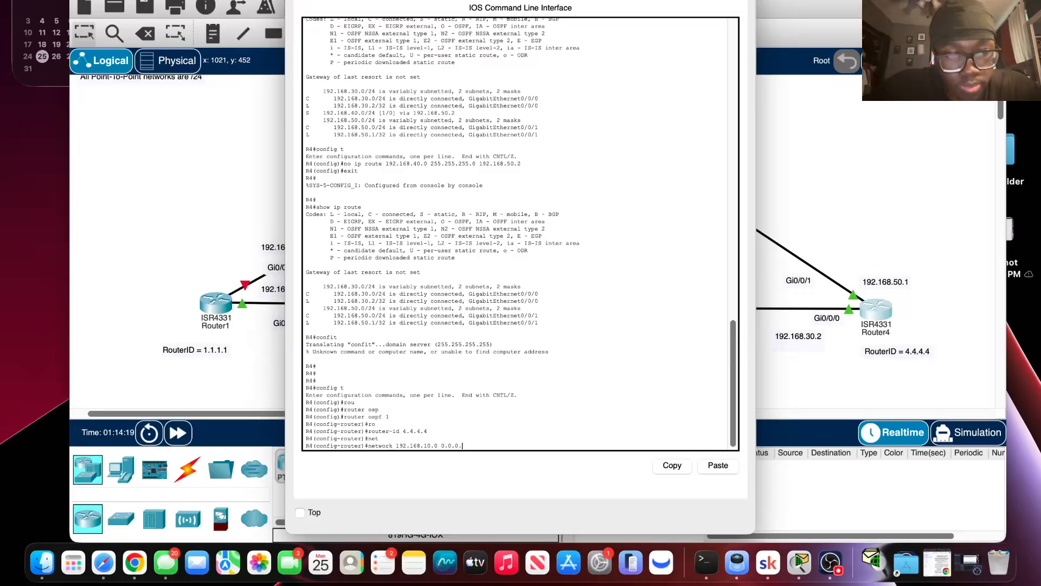
type("255")
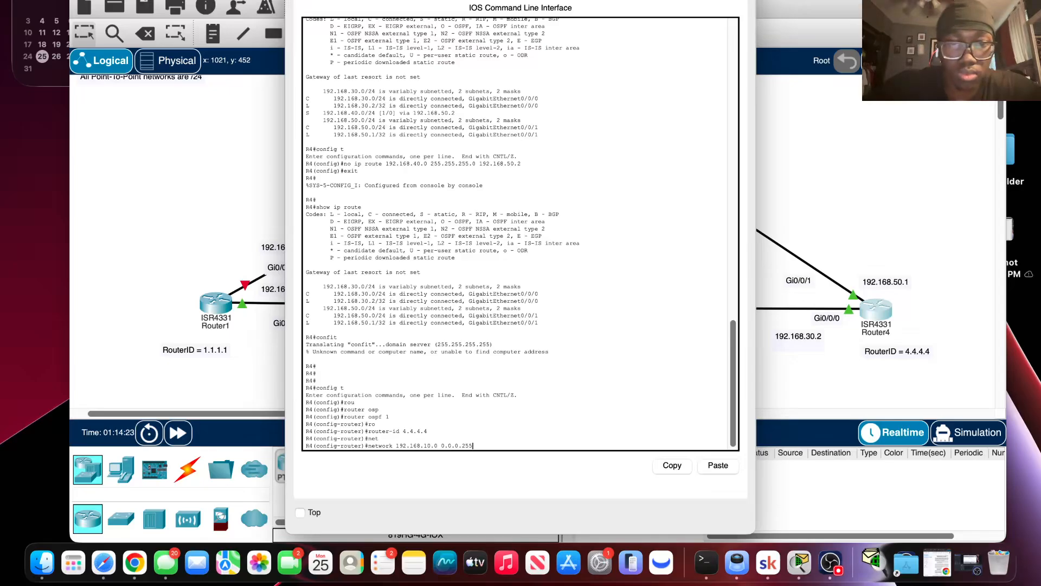
type(" area 0")
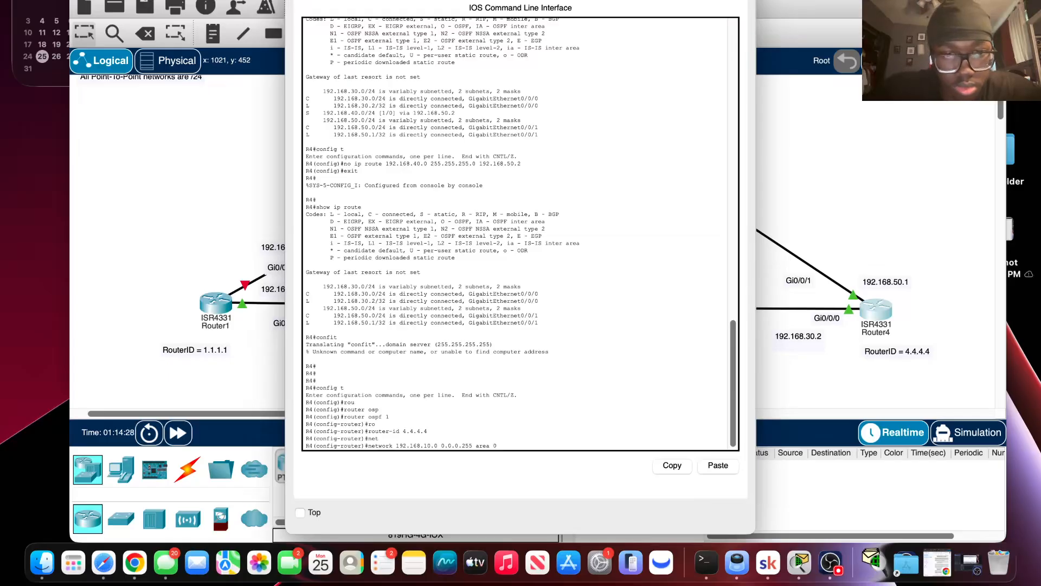
key("Return")
Step: Add network 192.168.20.0 with wildcard mask 0.0.0.255 to OSPF area 0 on R4 by reusing the previous command
key("Up")
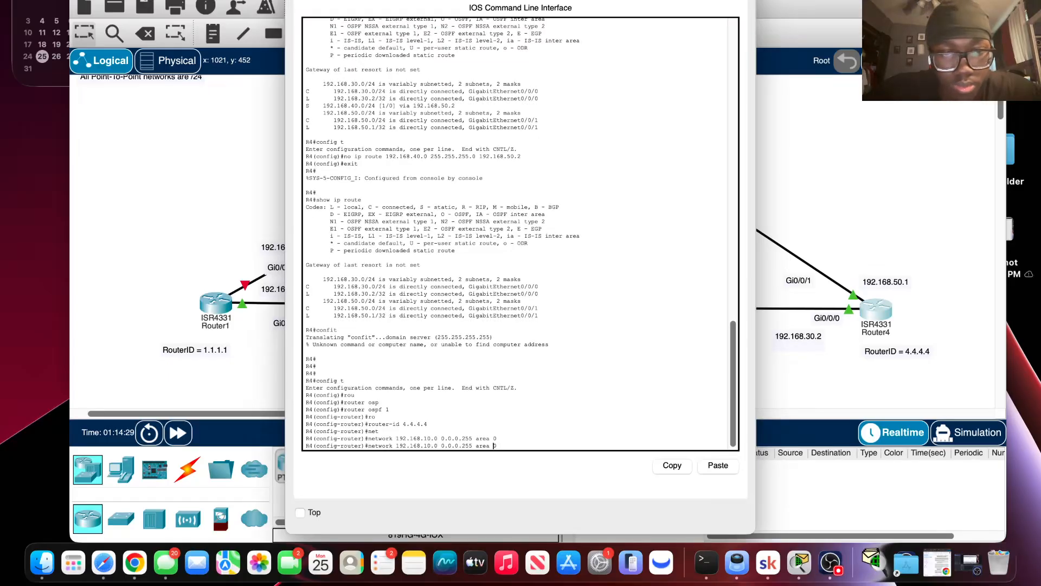
key("Left")
key("Left")
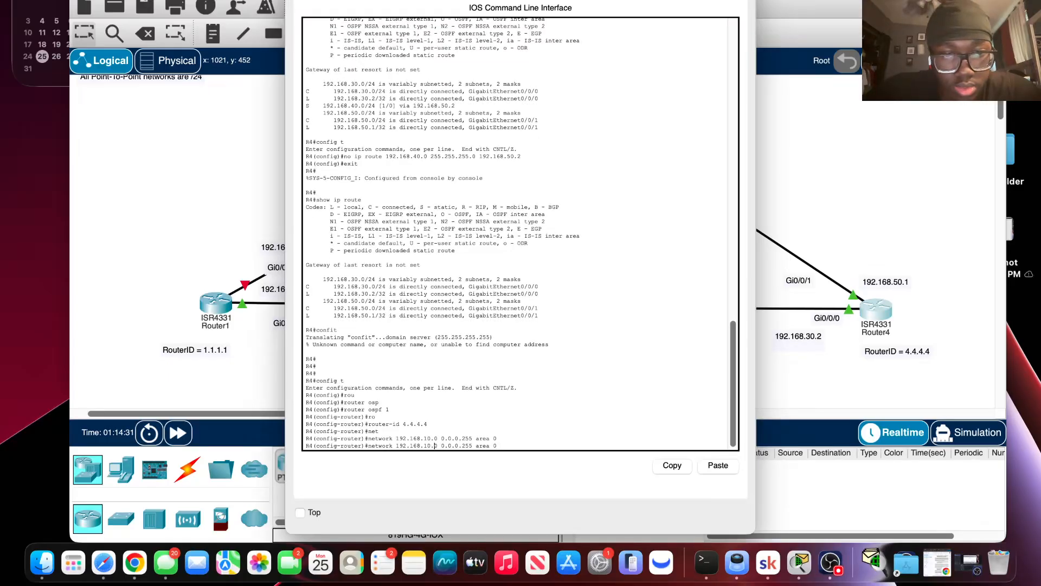
key("Left")
key("Left")
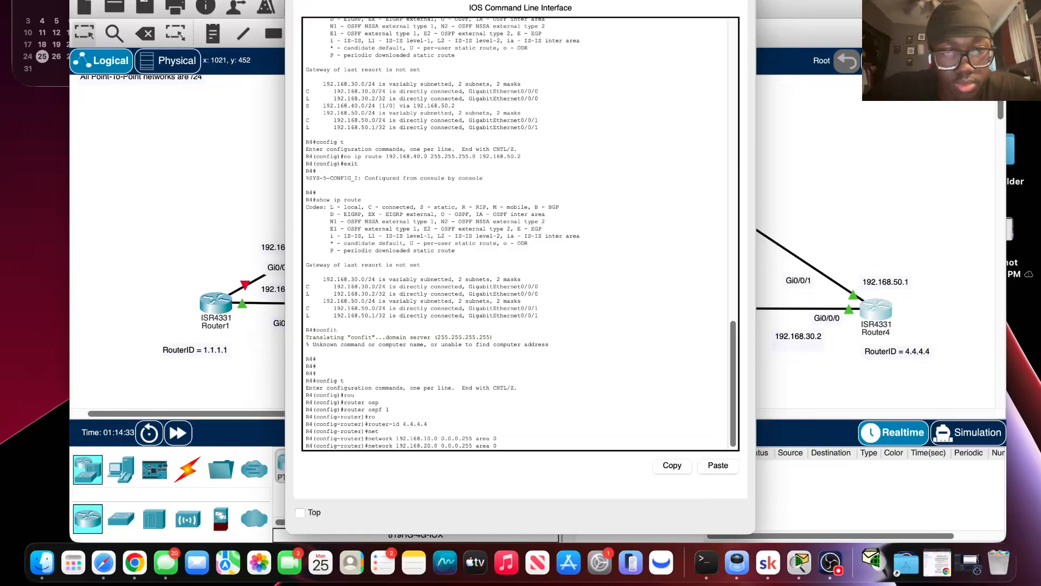
key("Return")
Step: Add network 192.168.30.0 with wildcard mask 0.0.0.255 to OSPF area 0 on R4 by reusing the previous command
key("Up")
key("Left")
key("Left")
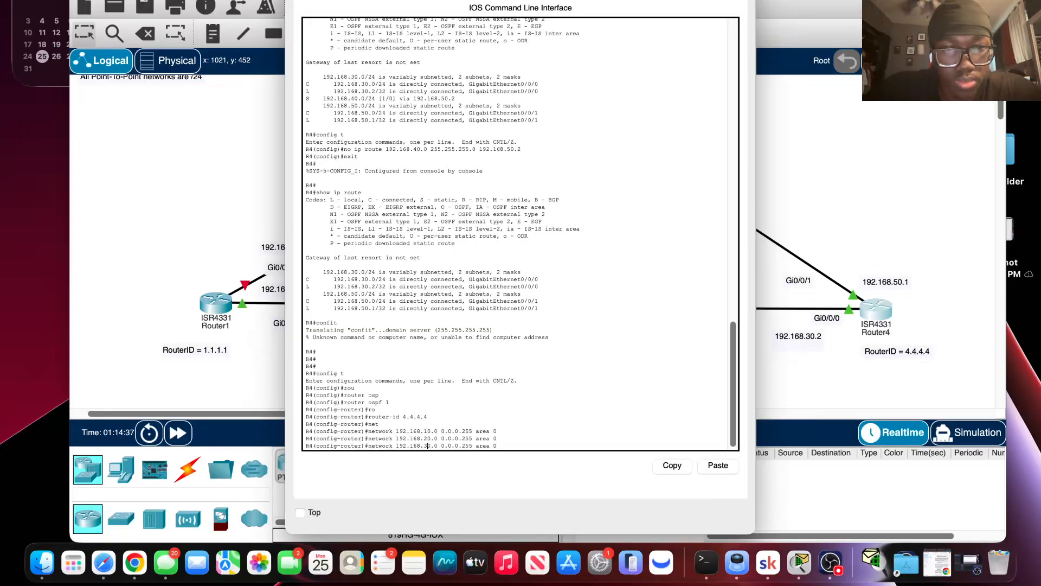
type("\\")
key("BackSpace")
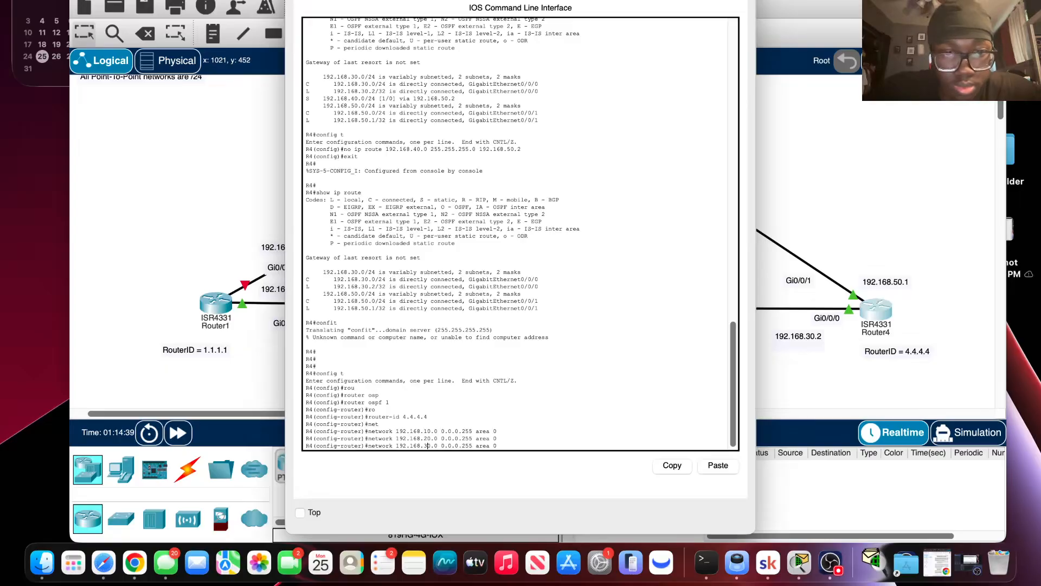
key("Return")
Step: Add network 192.168.40.0 with wildcard mask 0.0.0.255 to OSPF area 0 on R4 by reusing the previous command
key("Up")
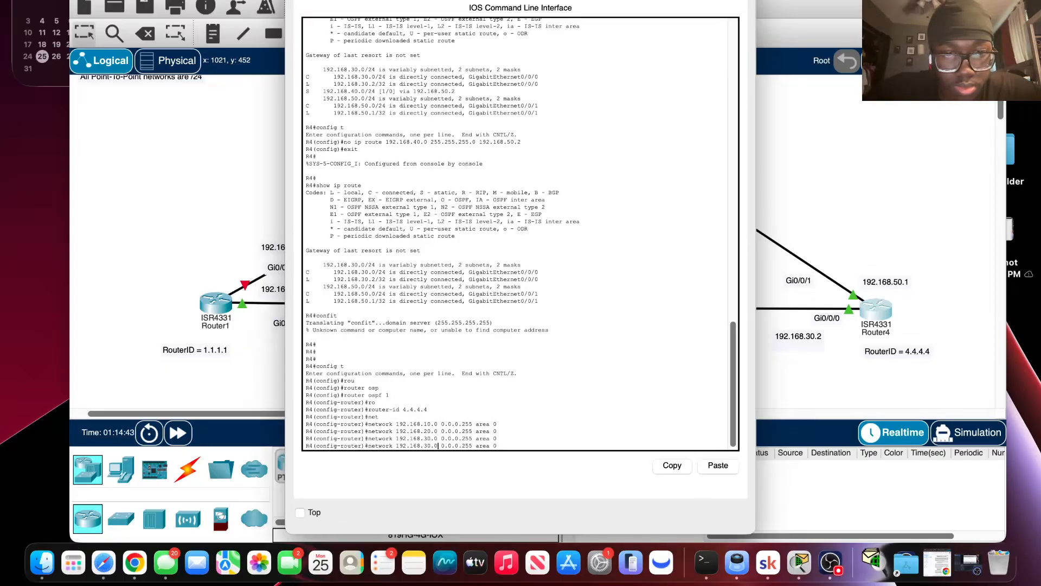
key("BackSpace")
type("4")
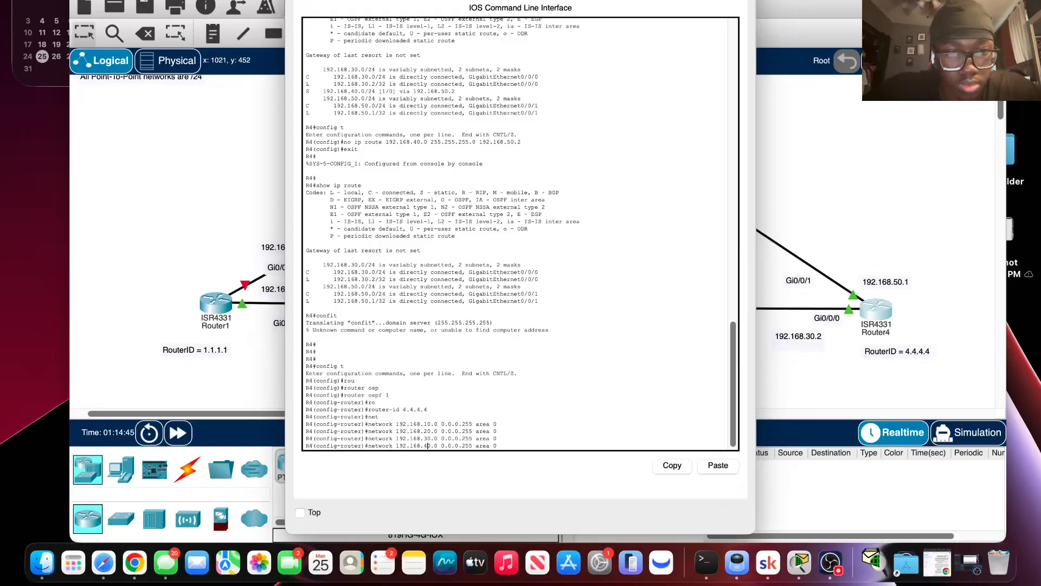
key("Return")
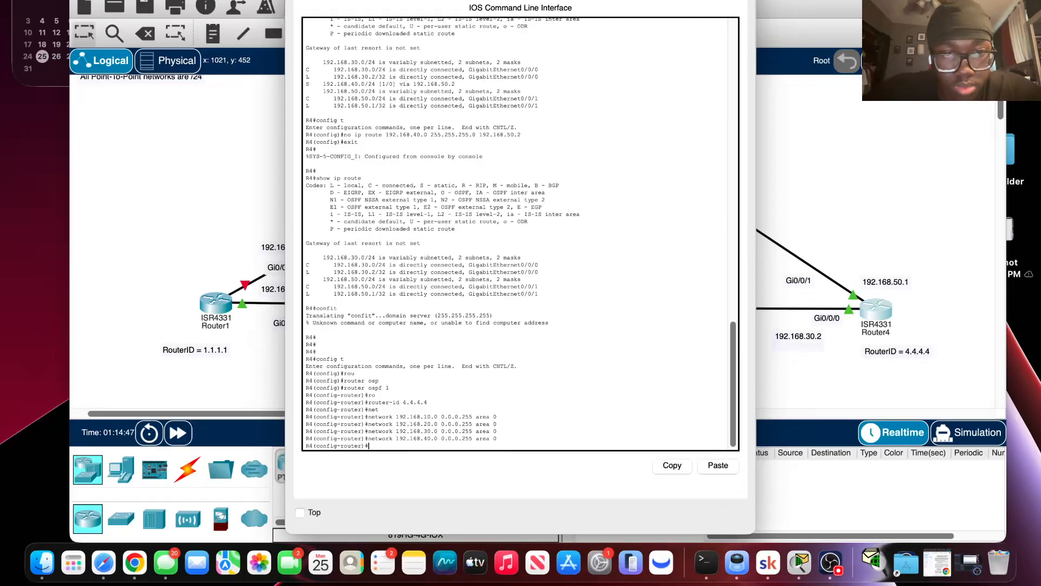
Step: Add network 192.168.50.0 with wildcard mask 0.0.0.255 to OSPF area 0 on R4 by reusing the previous command
key("Up")
key("Down")
key("Up")
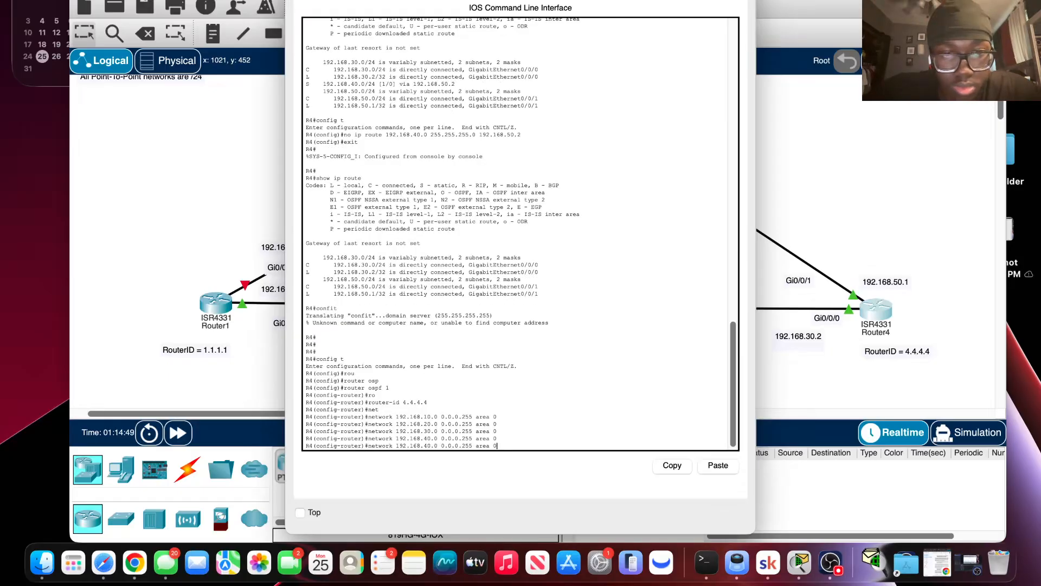
key("Left")
key("Left")
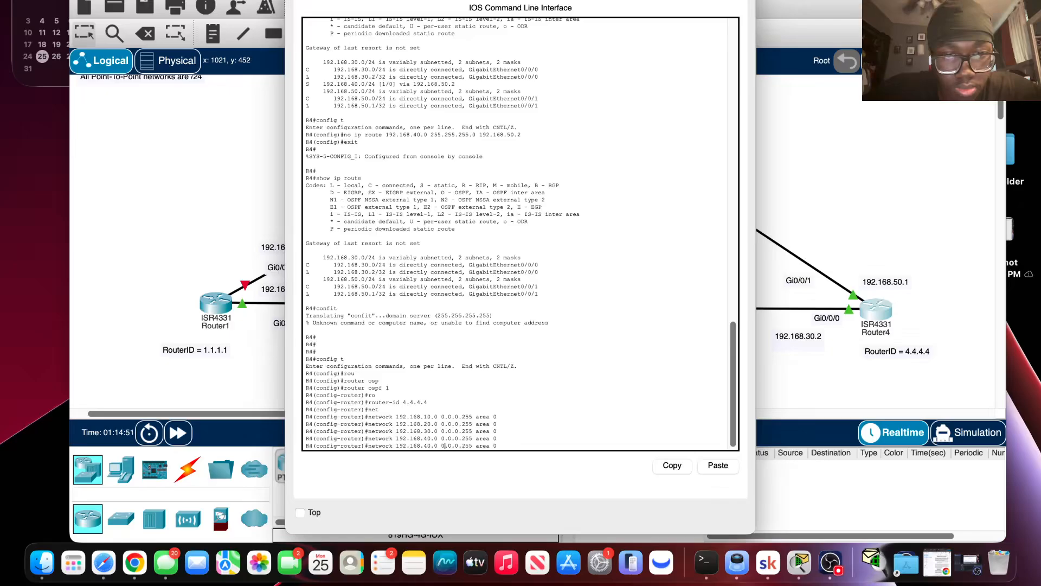
key("Left")
key("Left")
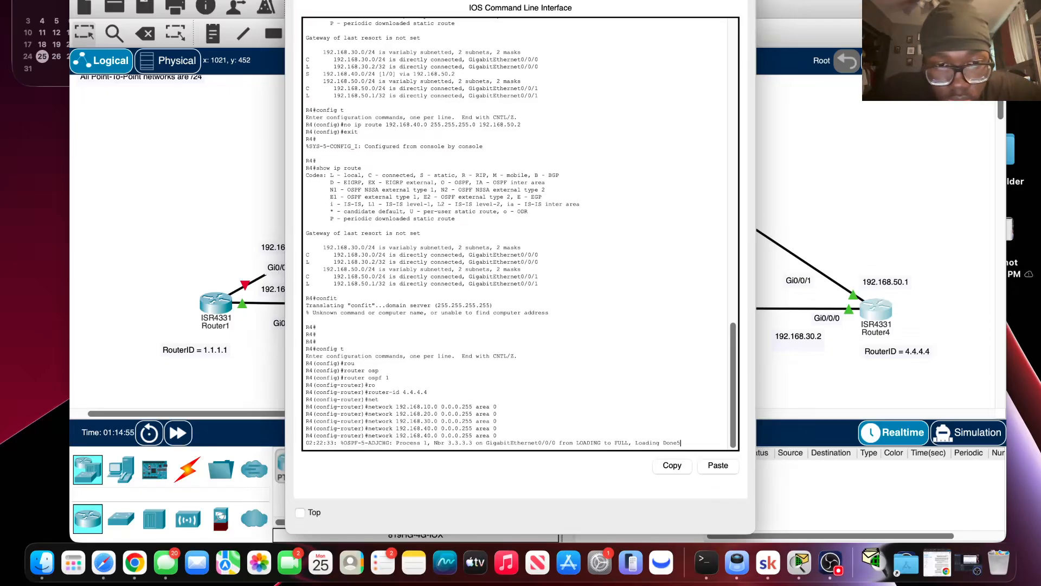
key("Up")
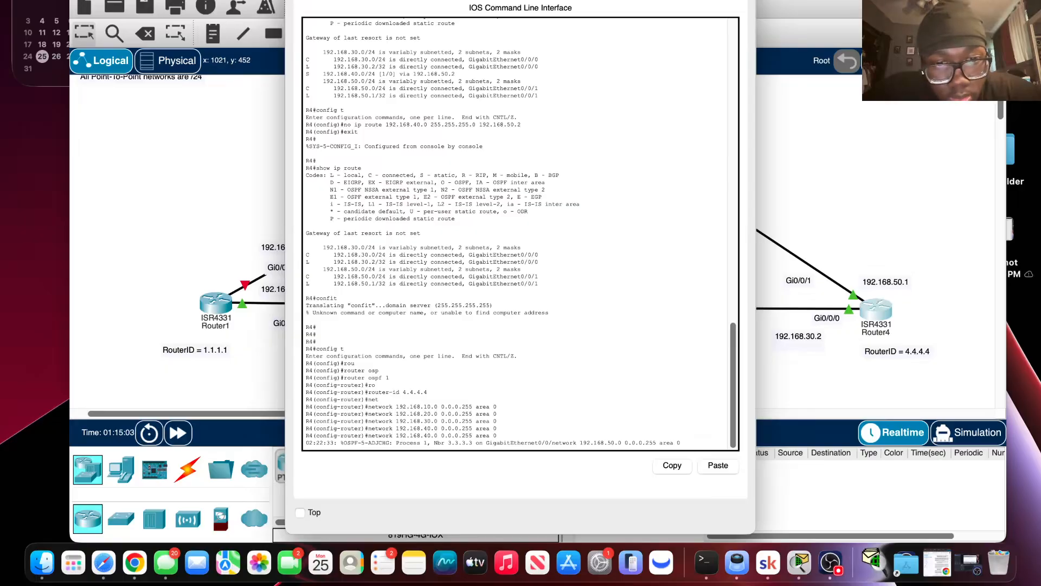
key("Return")
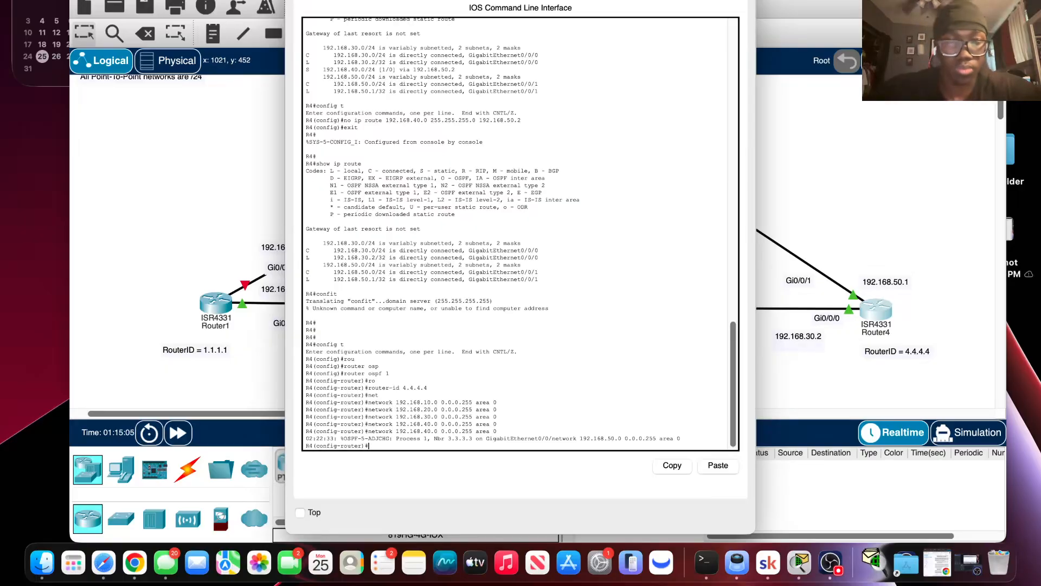
Step: Exit OSPF router configuration mode on R4 and return to the network topology
type("exit")
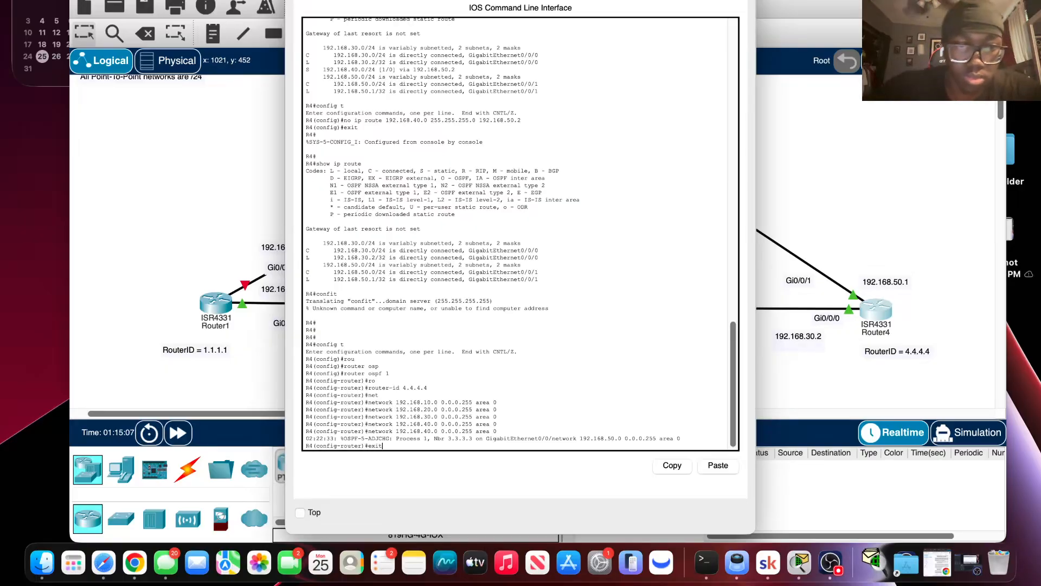
key("Return")
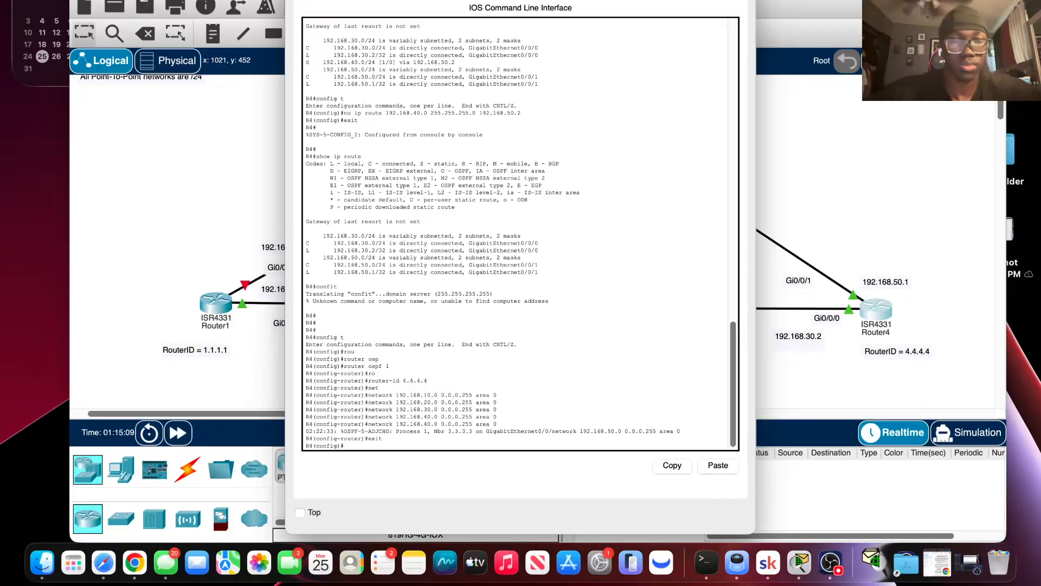
left_click(179, 222)
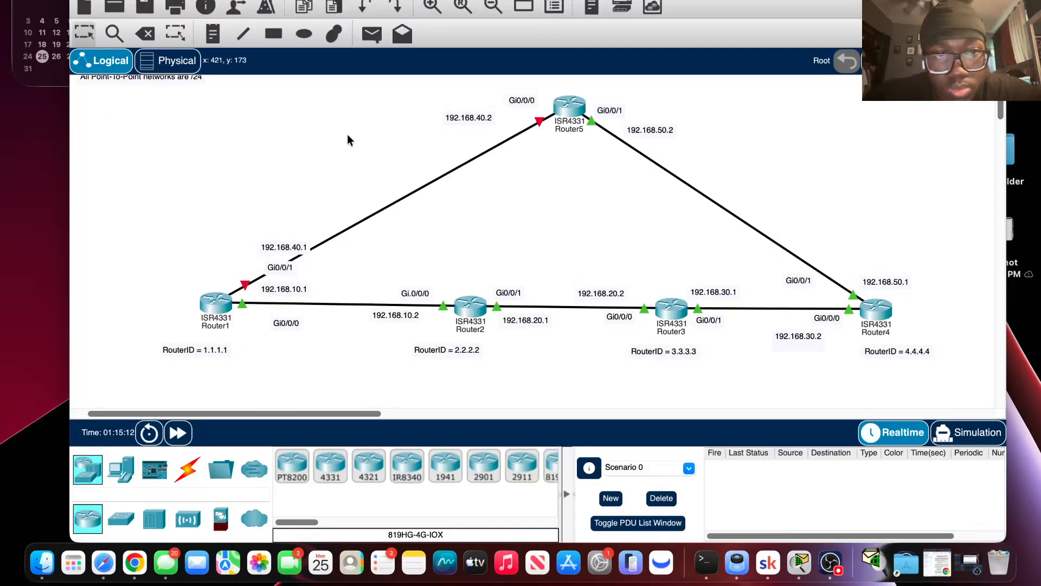
Step: Open Router5's command line, start the console session and enter privileged EXEC mode
mouse_move(221, 308)
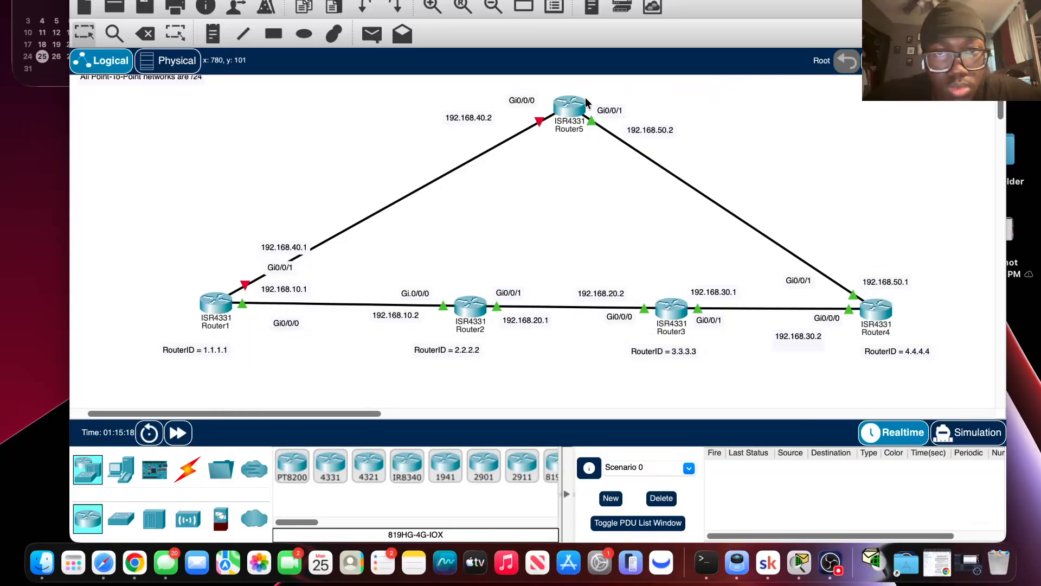
mouse_move(573, 108)
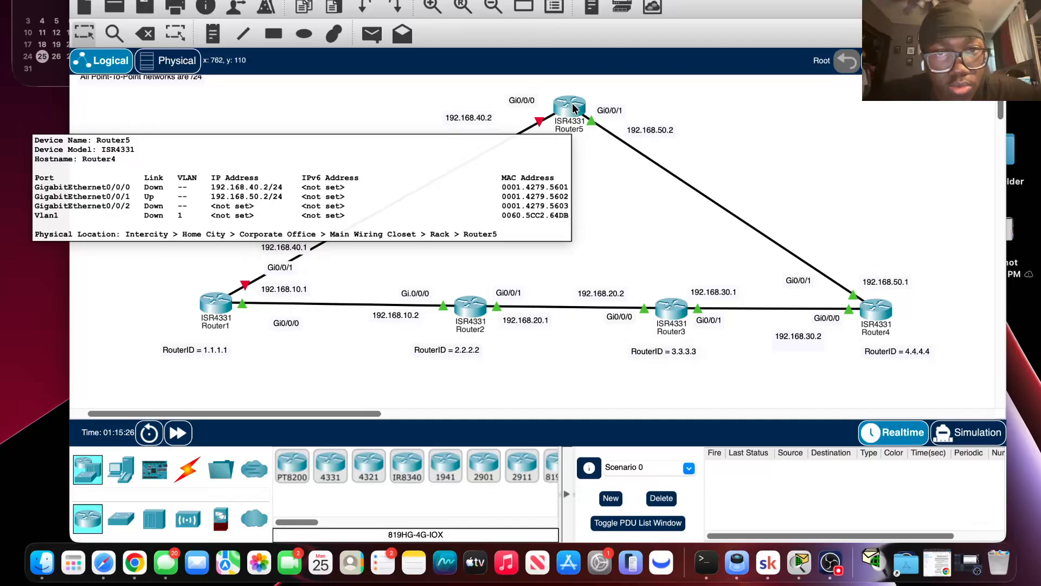
mouse_move(575, 109)
left_mouse_down()
mouse_move(565, 155)
mouse_move(578, 135)
mouse_move(575, 108)
left_mouse_up()
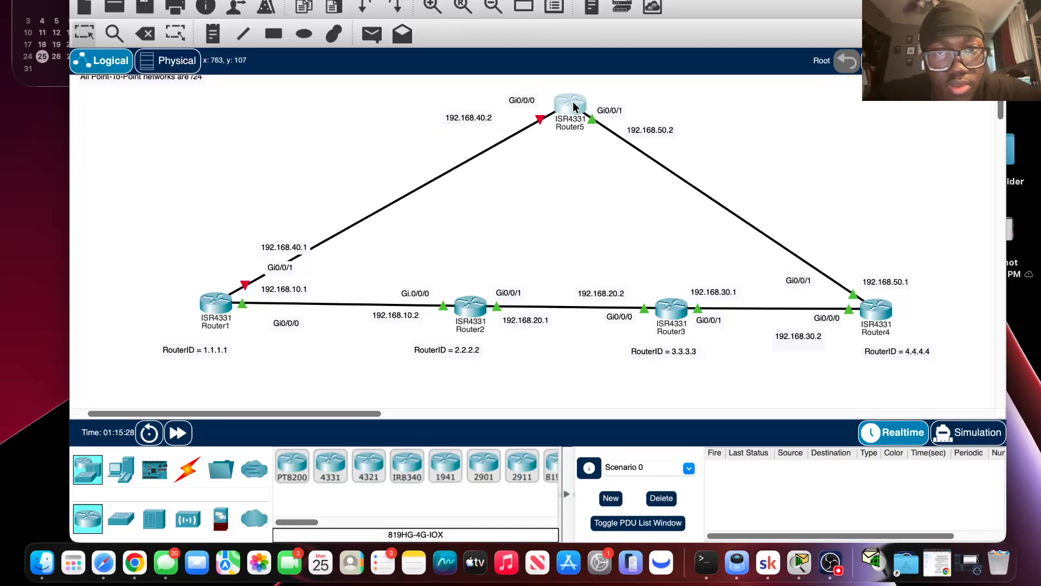
left_click(574, 107)
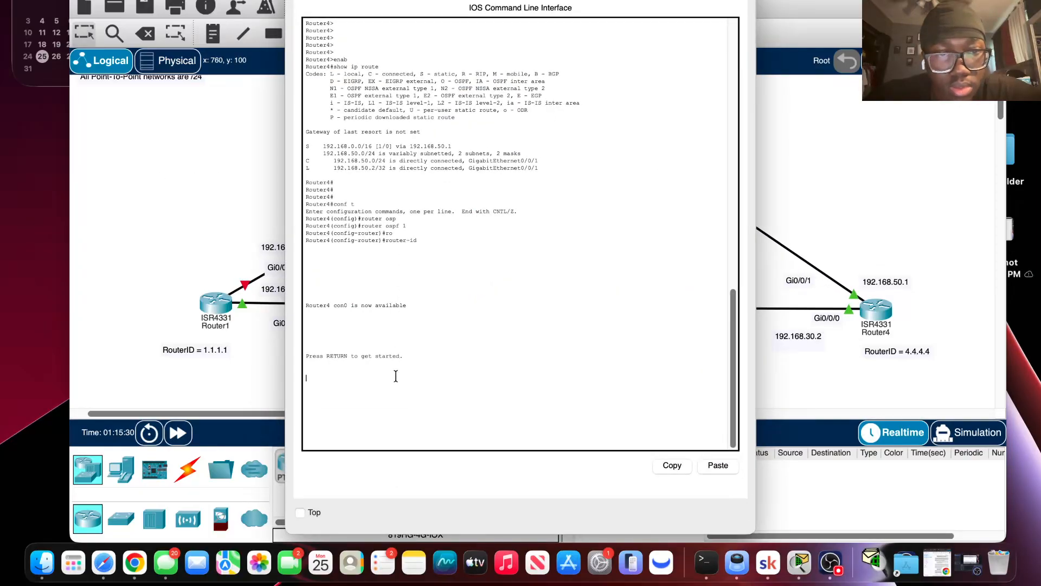
key("Return")
key("Return")
key("Return")
key("Return")
key("Return")
key("Return")
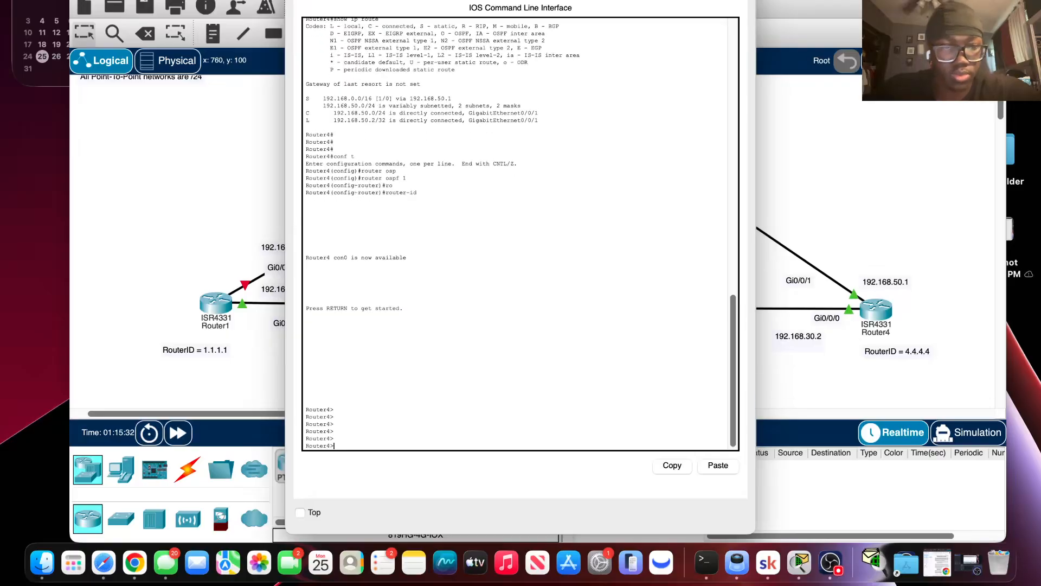
type("enab")
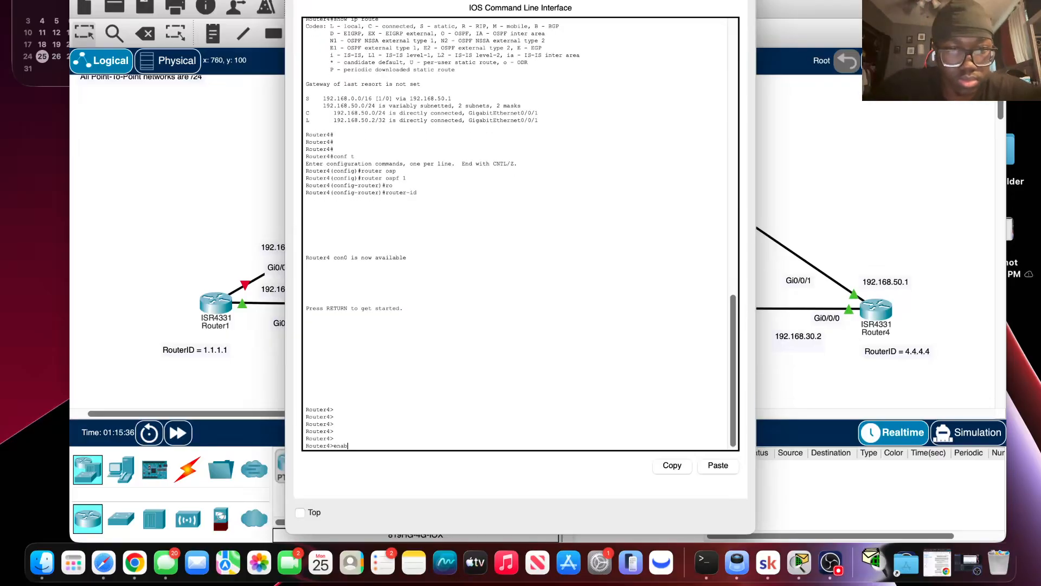
key("Return")
Step: Display Router5's IP routing table to check for configured static routes
type("sho")
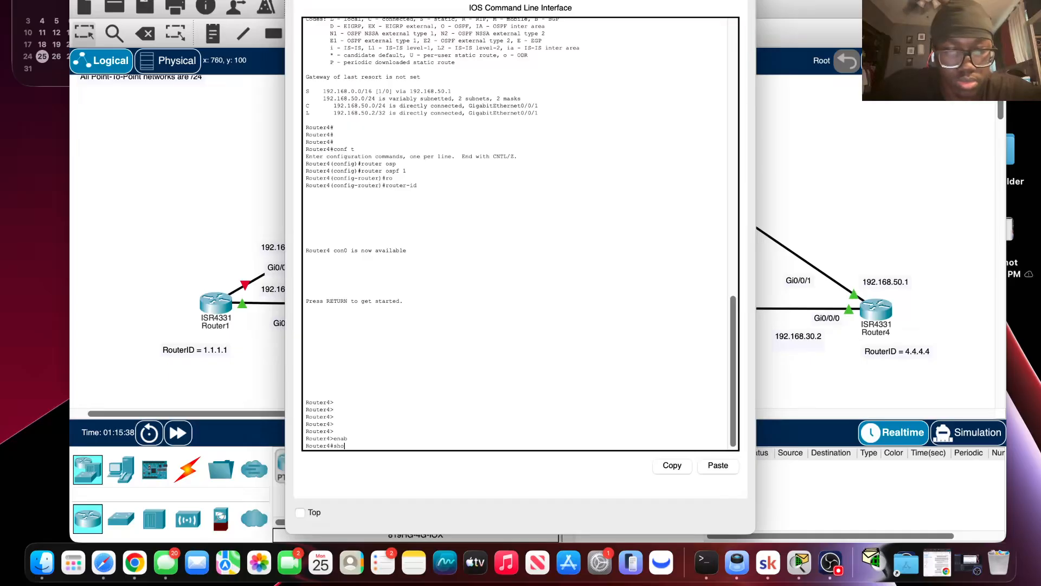
type("w ip ro")
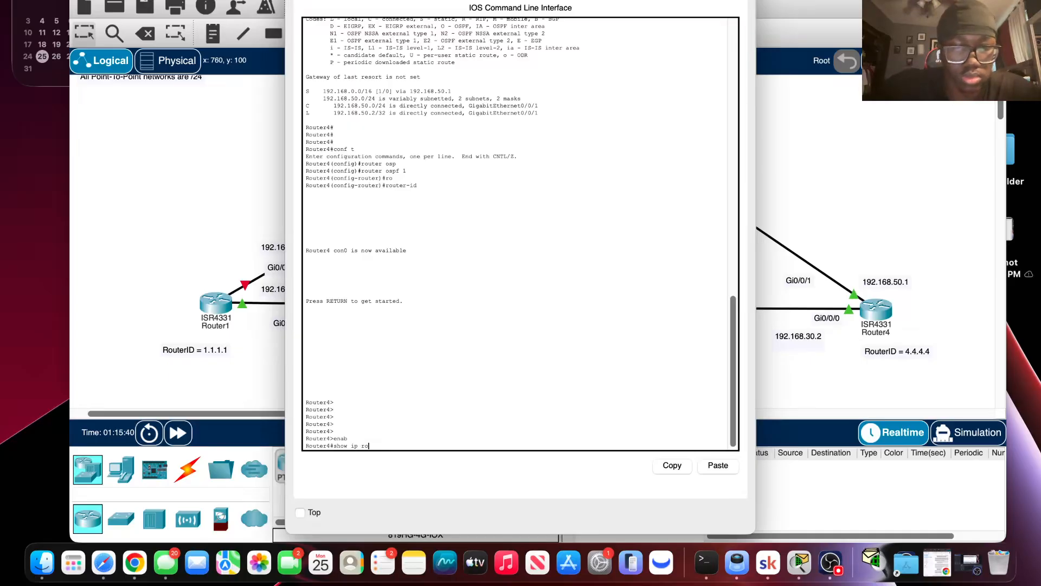
type("ut")
key("Return")
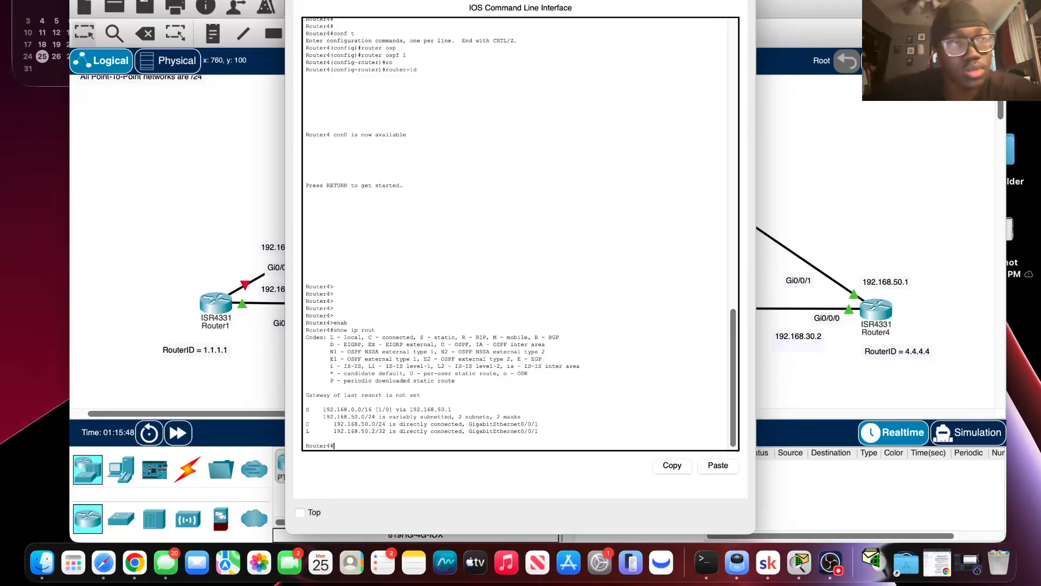
Step: Remove Router5's static route to 192.168.0.0 with mask 255.255.0.0 via 192.168.50.1, and exit global configuration mode
type("e")
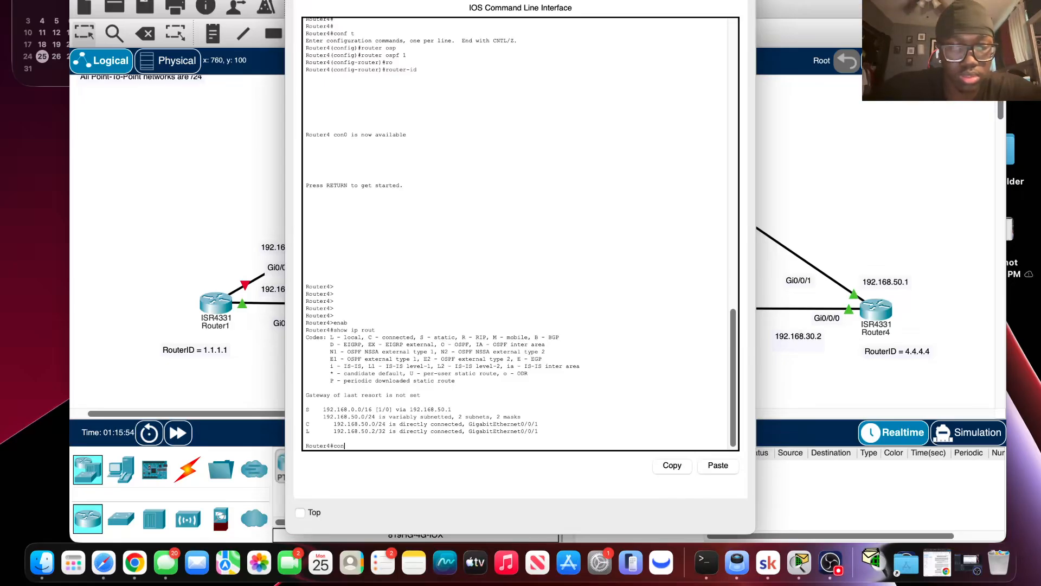
type("onfi t")
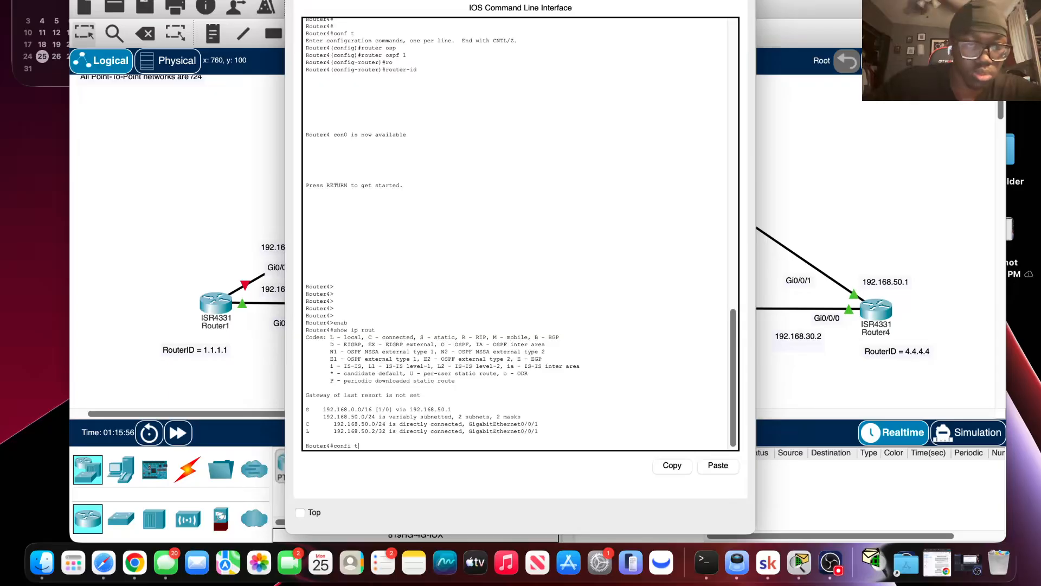
key("Return")
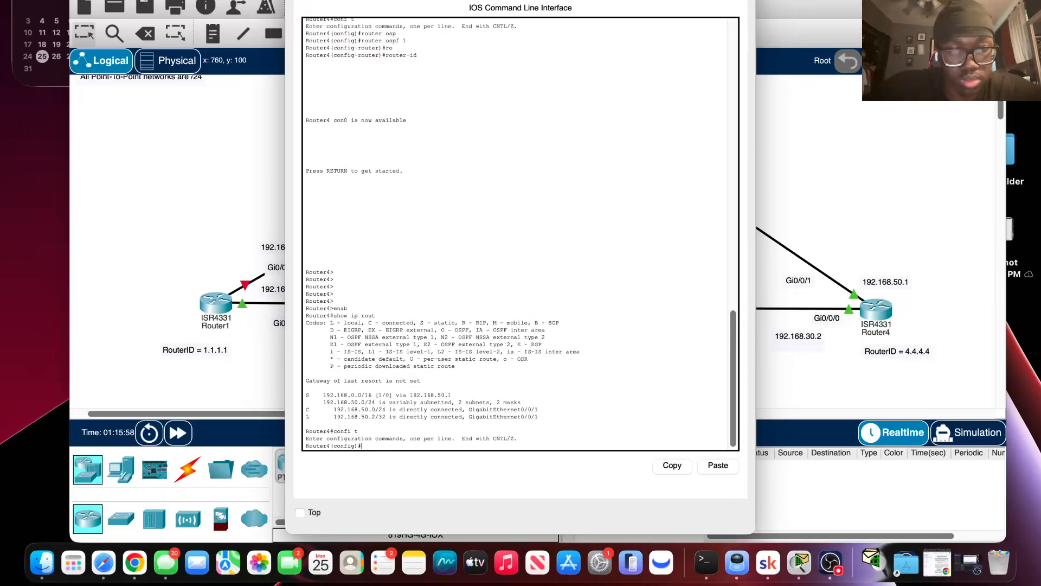
type("no ip ro")
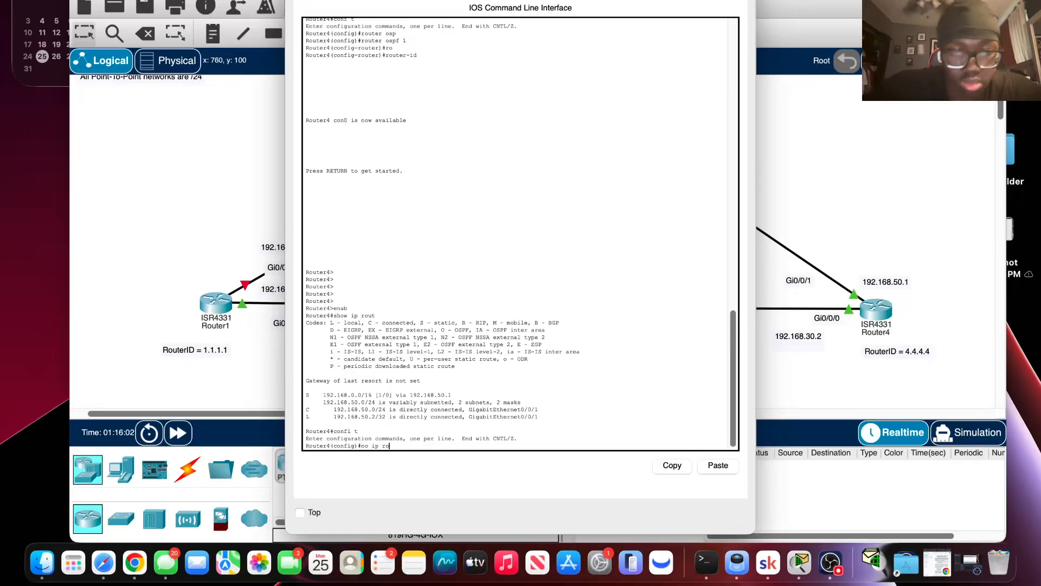
type("ut")
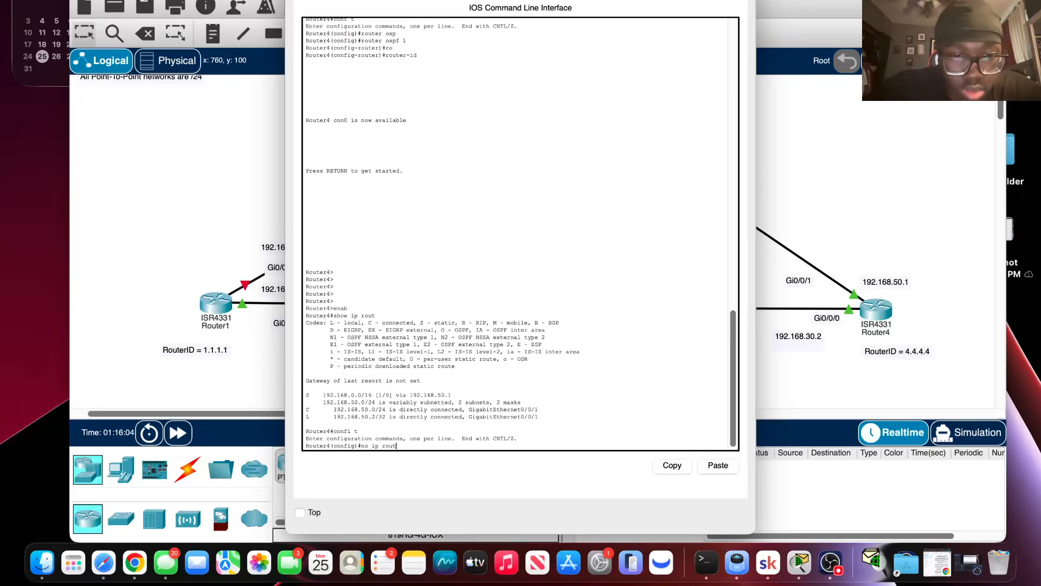
type("e 192.16")
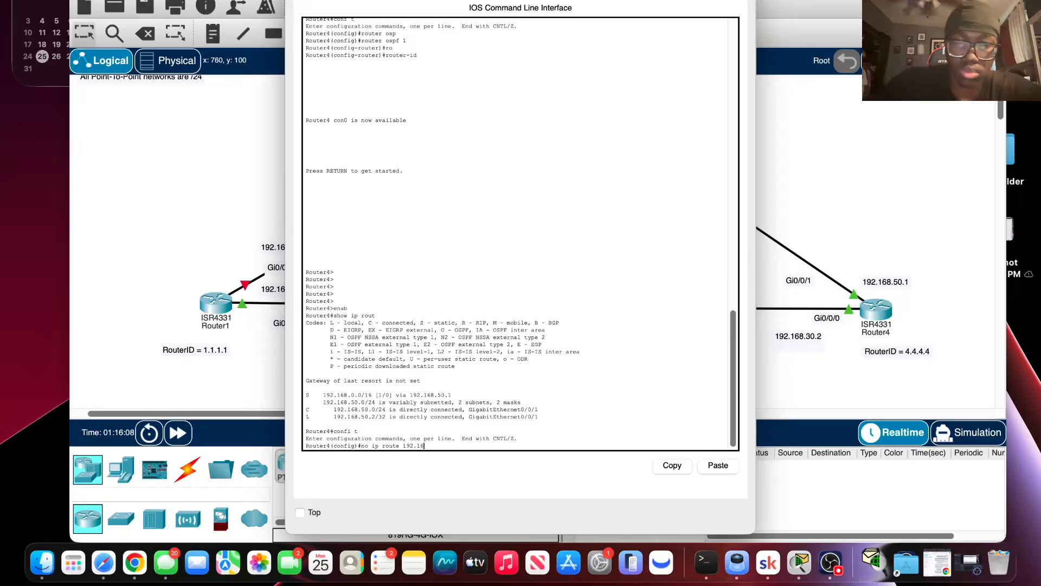
type("8.0.0")
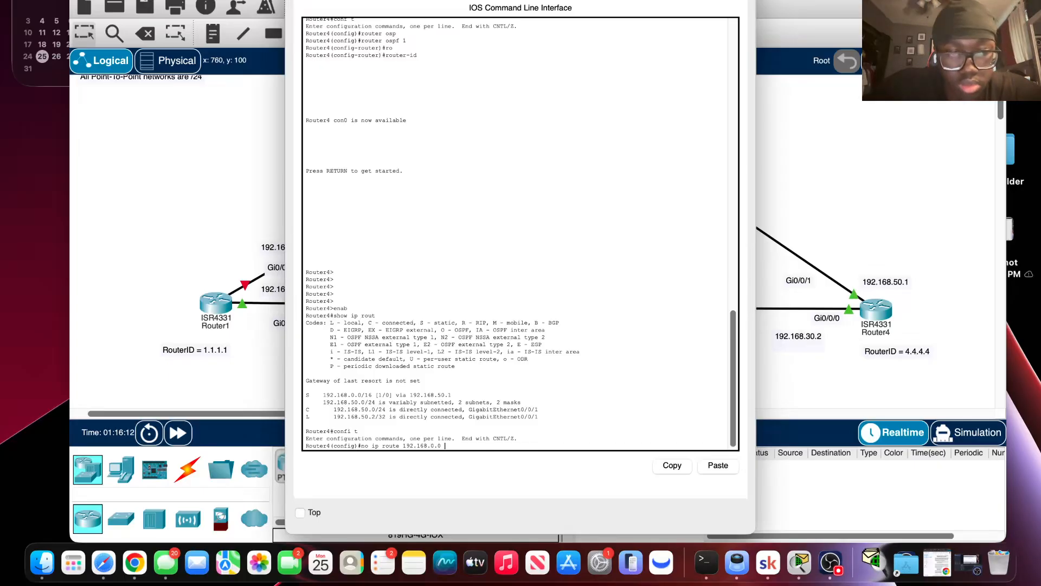
type(" 255.")
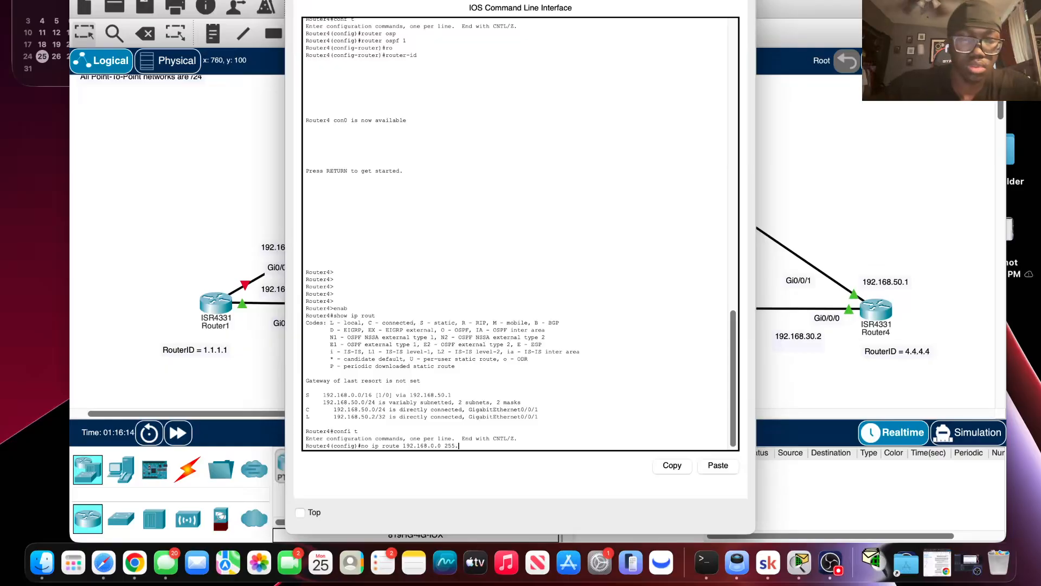
type("255.")
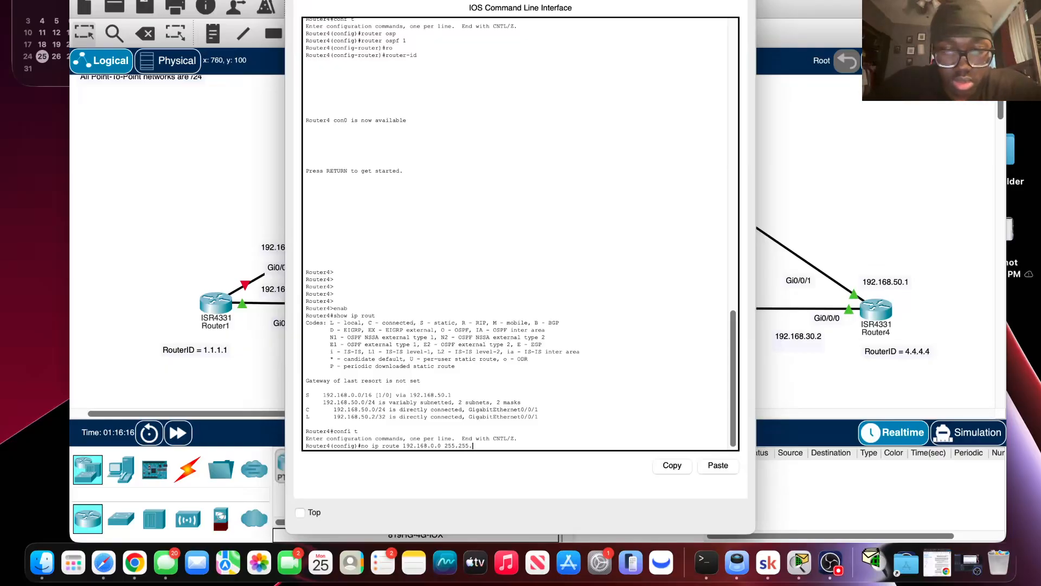
type("0.0.")
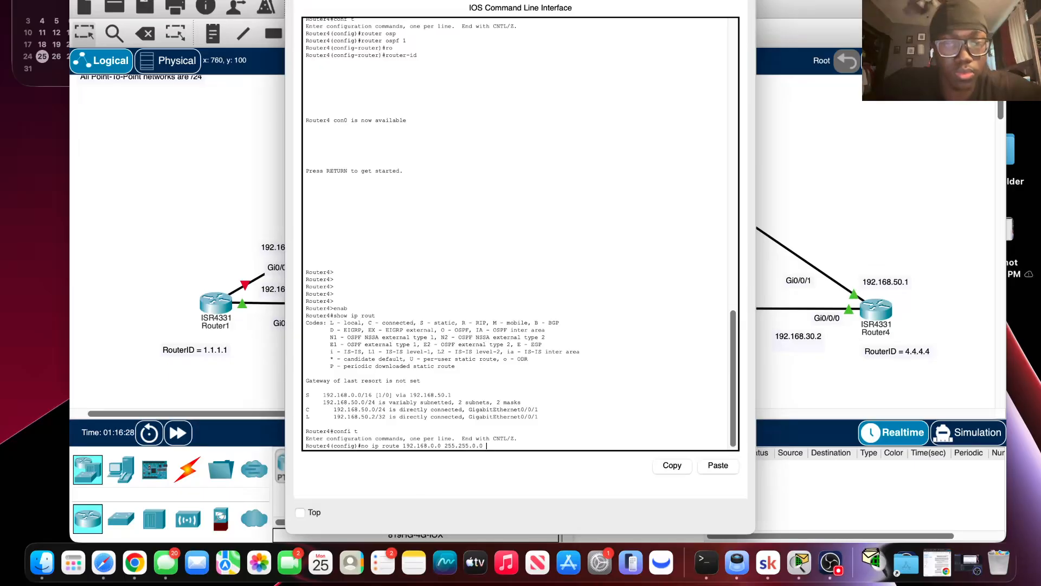
type(".1")
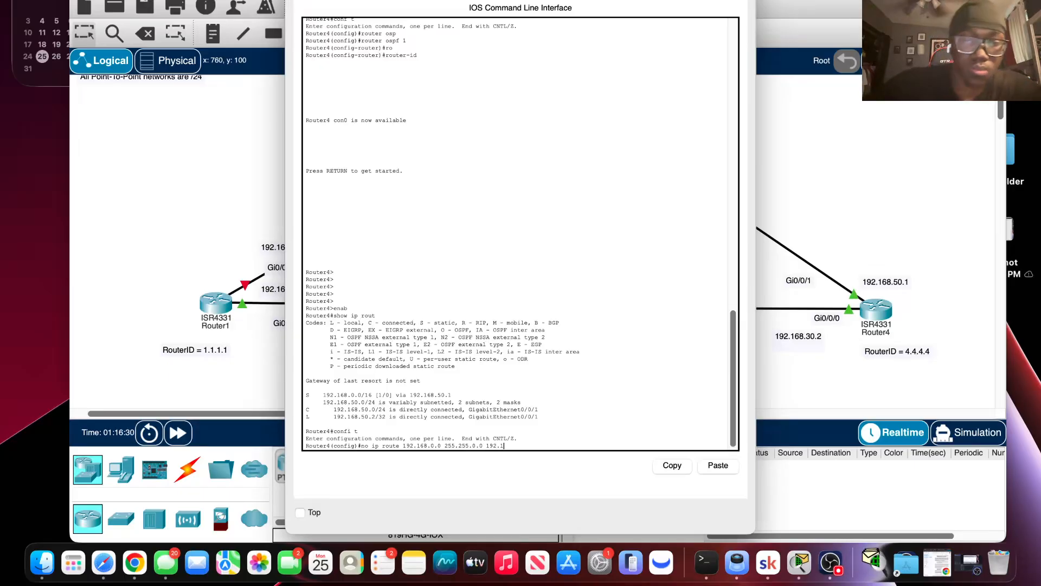
type("68.")
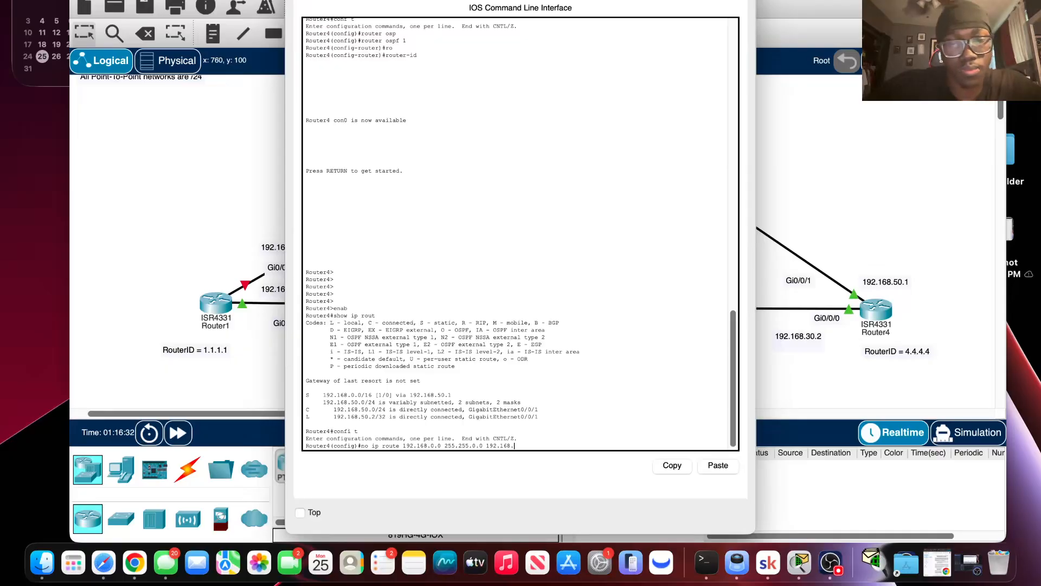
type("50.1")
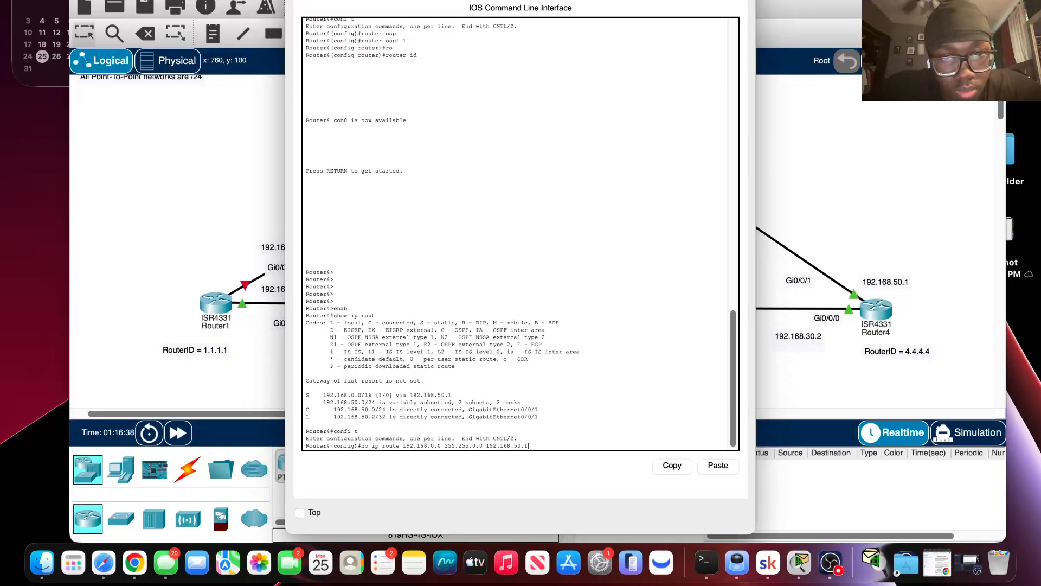
key("Return")
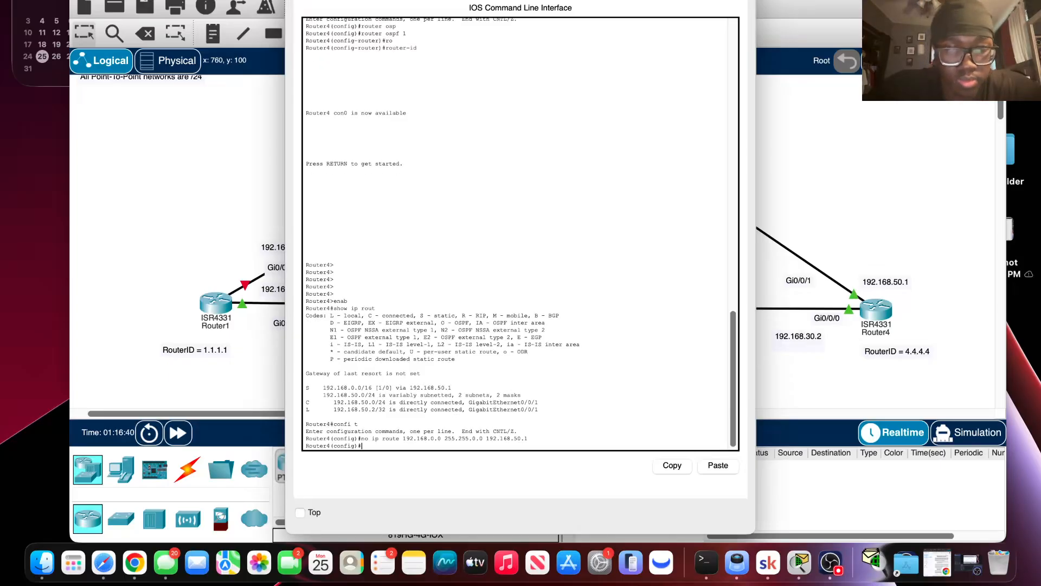
type("exit")
key("Return")
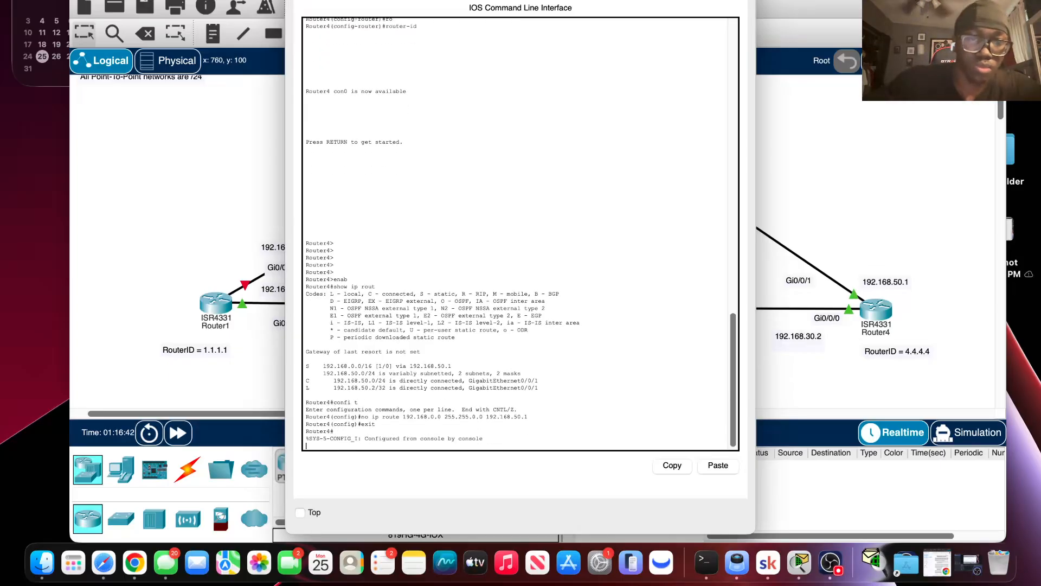
Step: Display Router5's IP routing table again to check whether the static route is gone
key("Return")
key("Return")
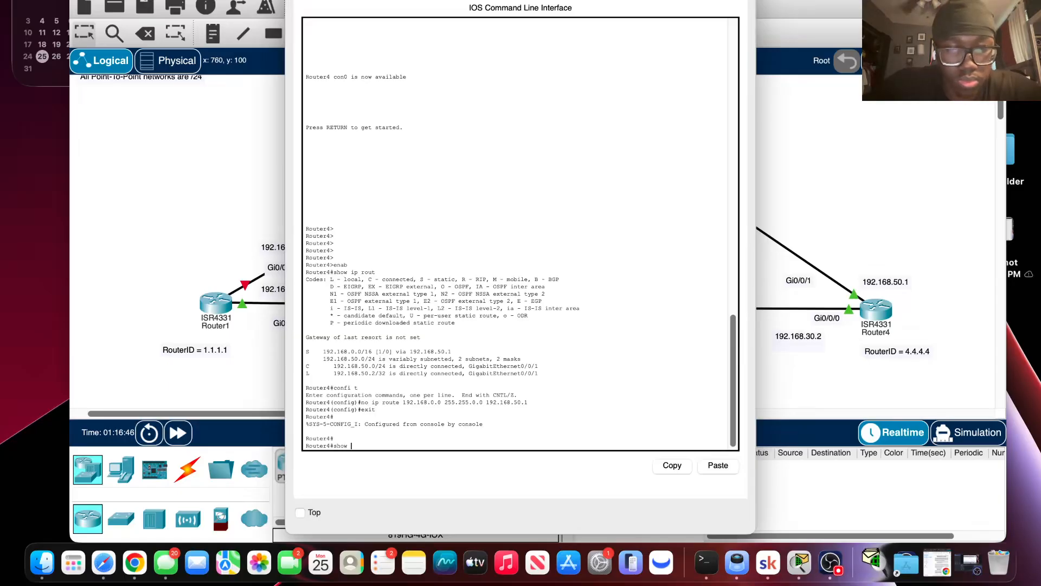
type("show ip ro")
key("Return")
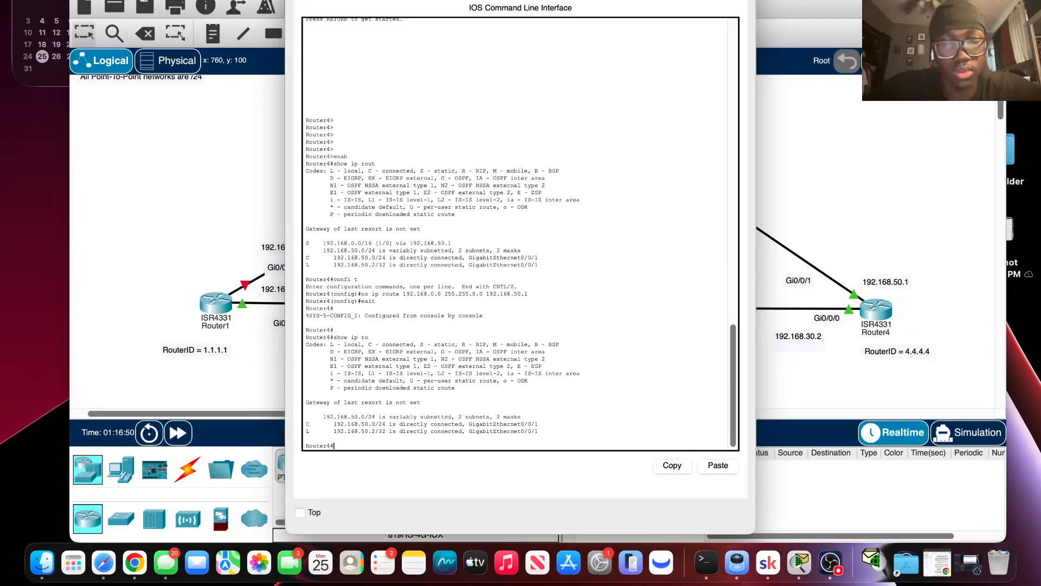
key("Return")
key("Return")
key("Return")
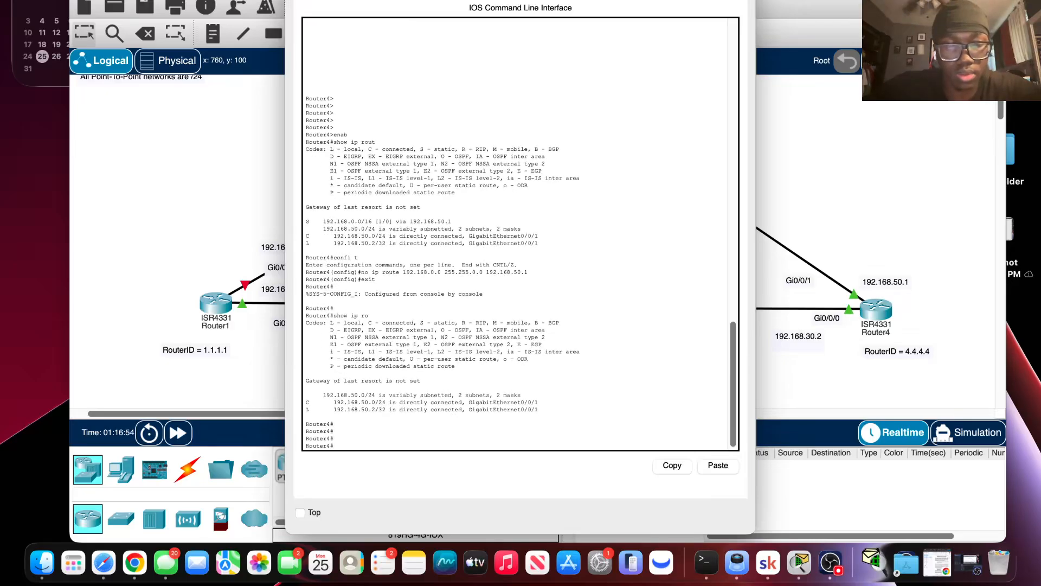
Step: Enter global configuration mode on Router5 and set its hostname to R5
type("config t")
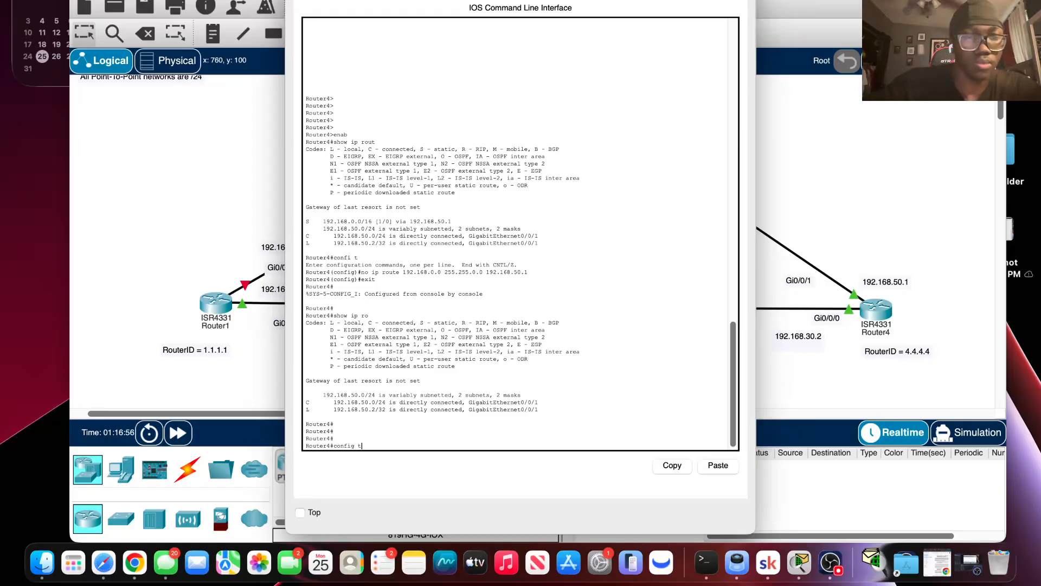
key("Return")
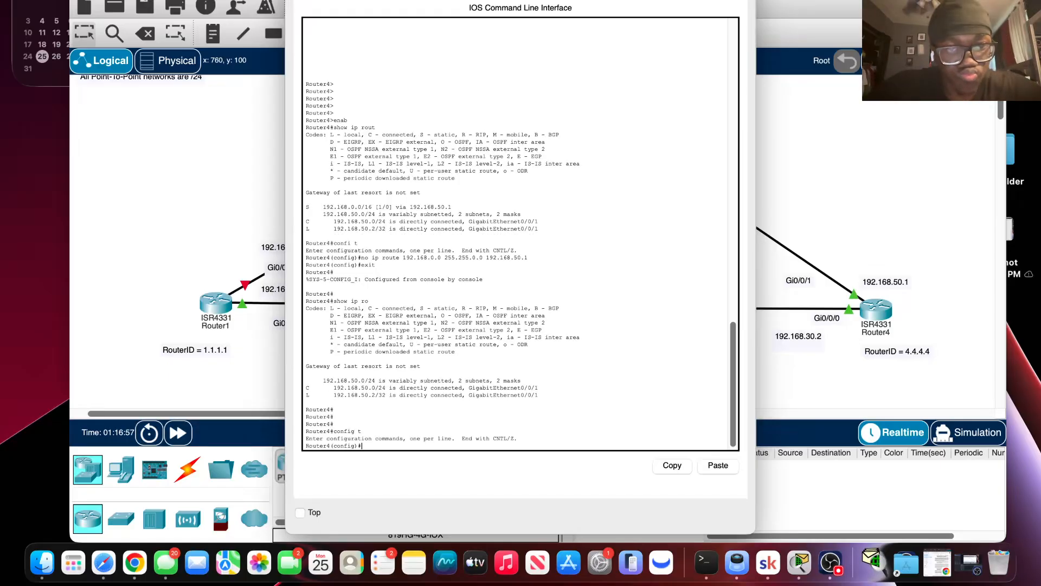
type("H")
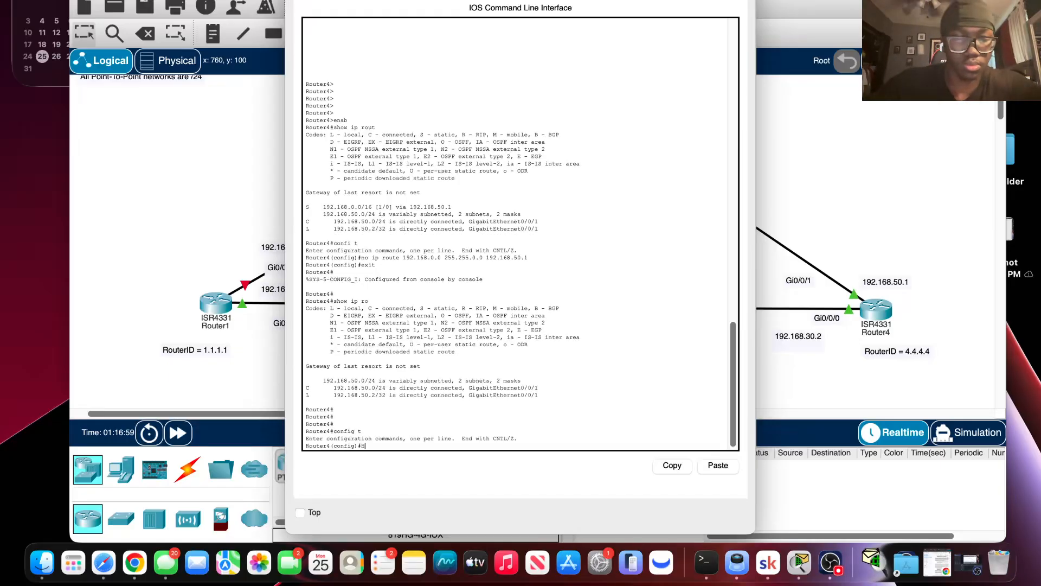
type("ost")
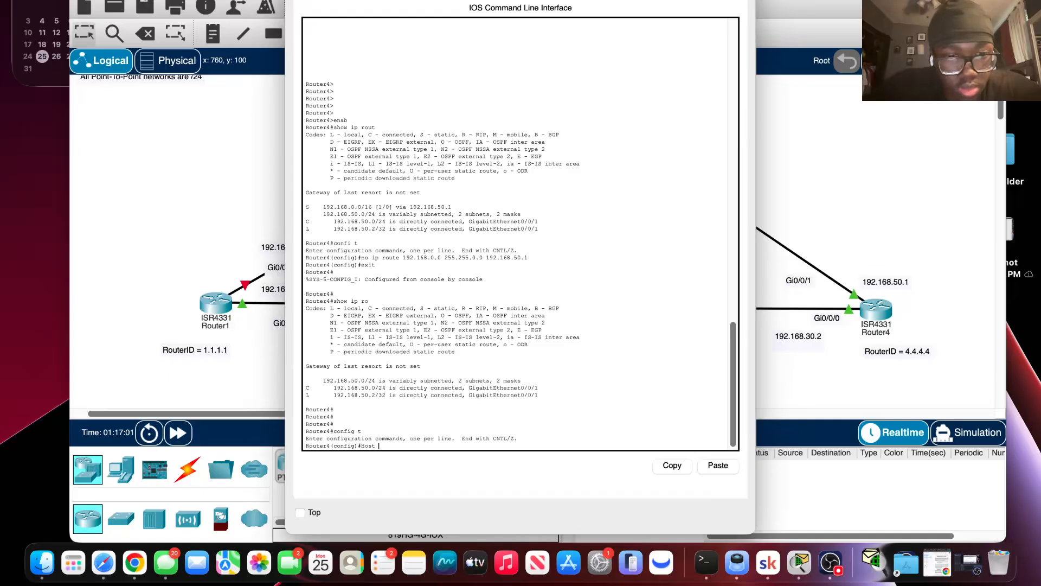
type(" R5")
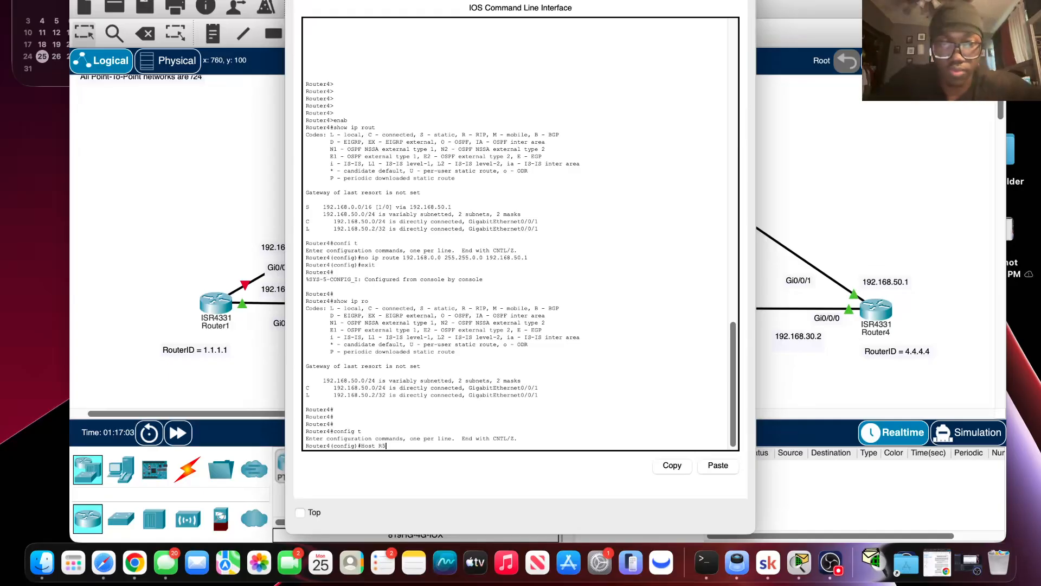
key("Return")
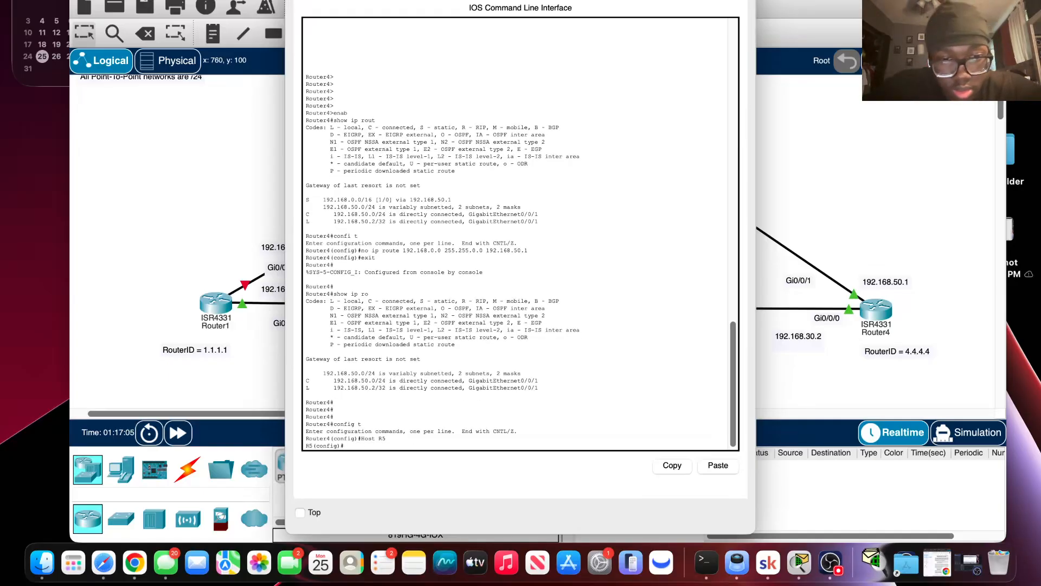
Step: Start OSPF process 1 on R5 and enter its router configuration mode
type("rou")
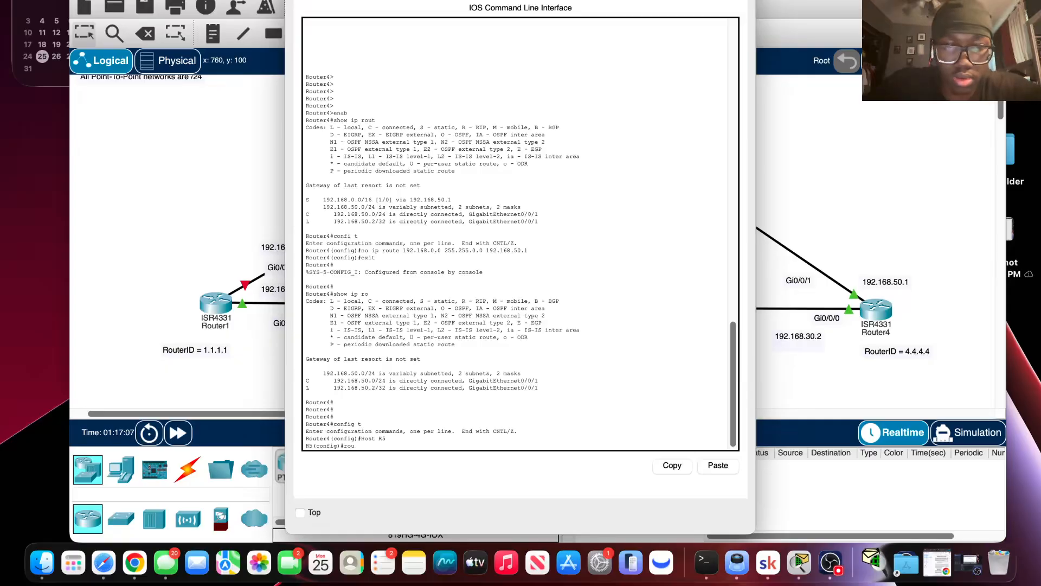
key("Return")
type("router")
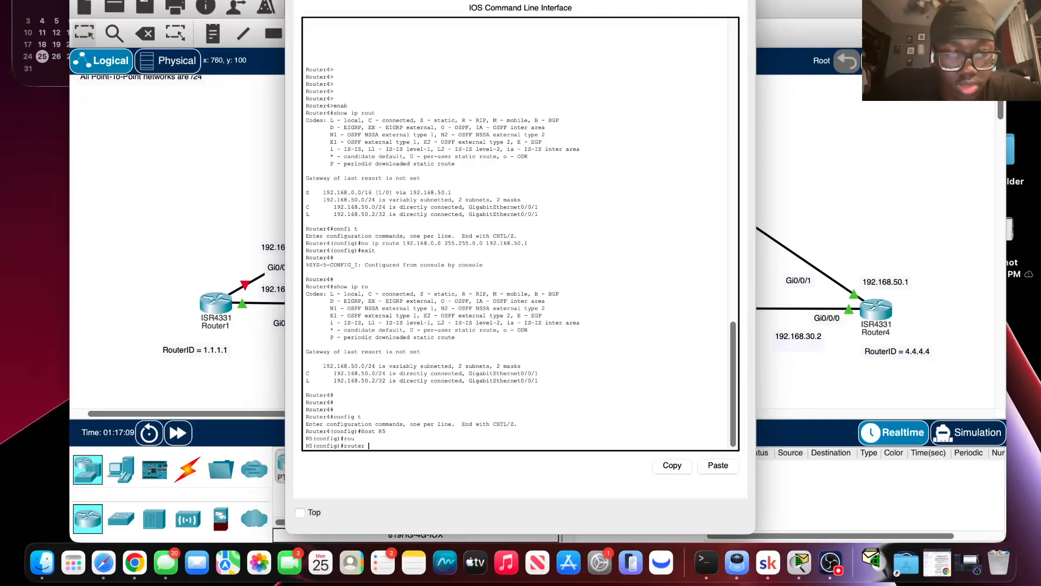
type(" o")
key("Tab")
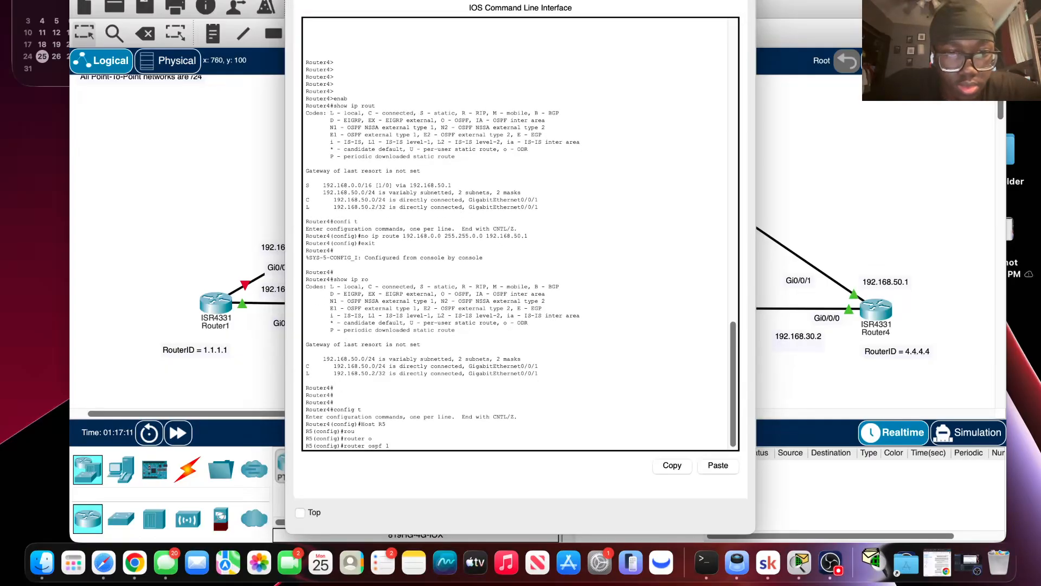
key("Return")
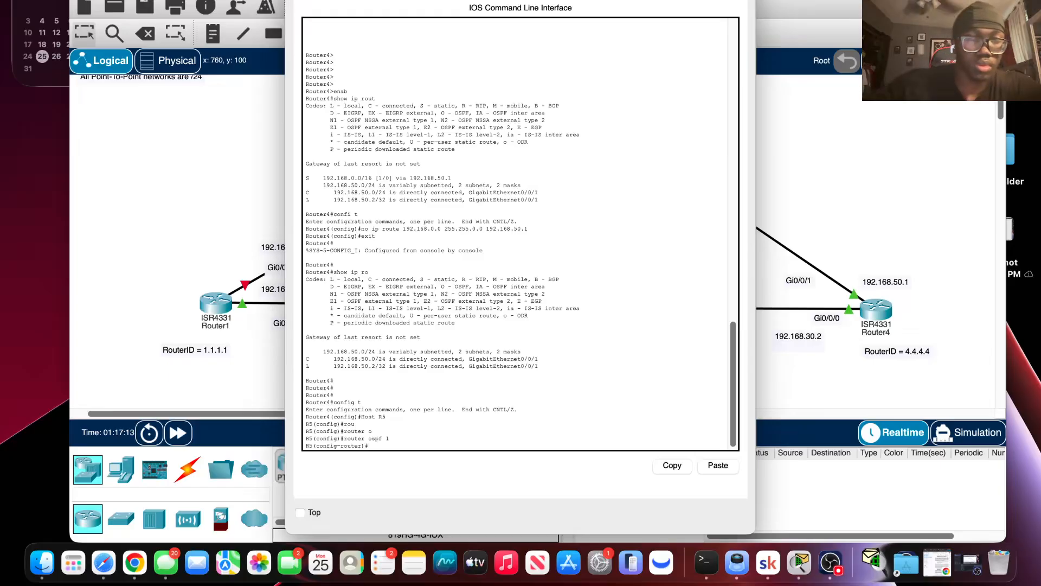
Step: Set R5's OSPF router ID to 5.5.5.5
type("2")
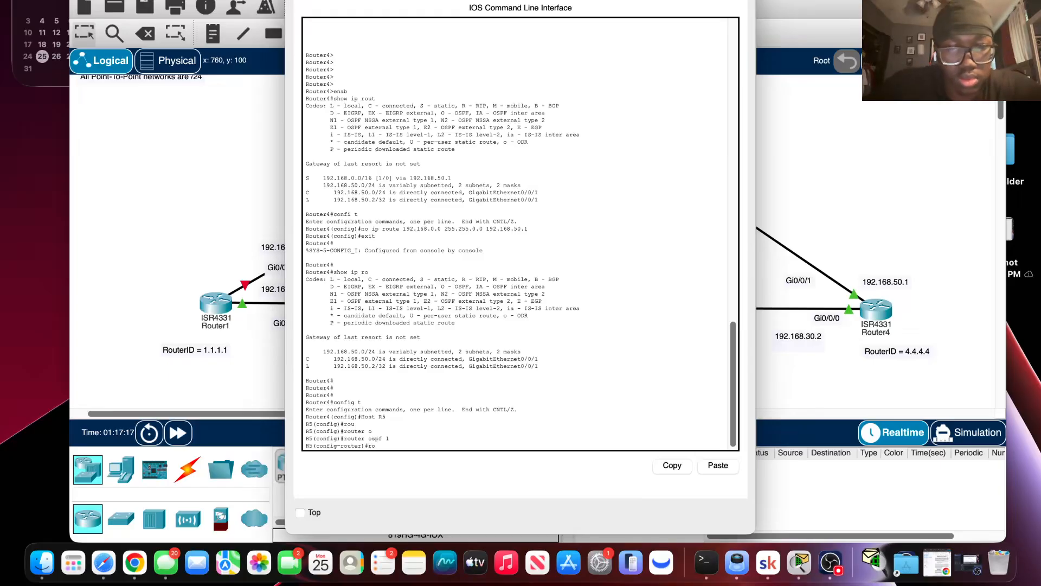
type("ou")
key("Tab")
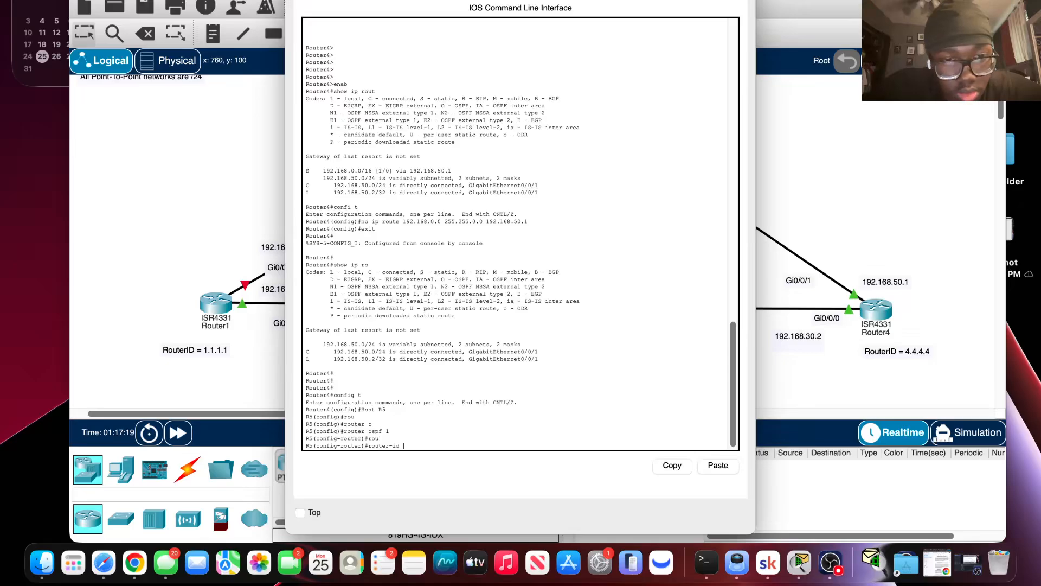
type("5.5.5.5")
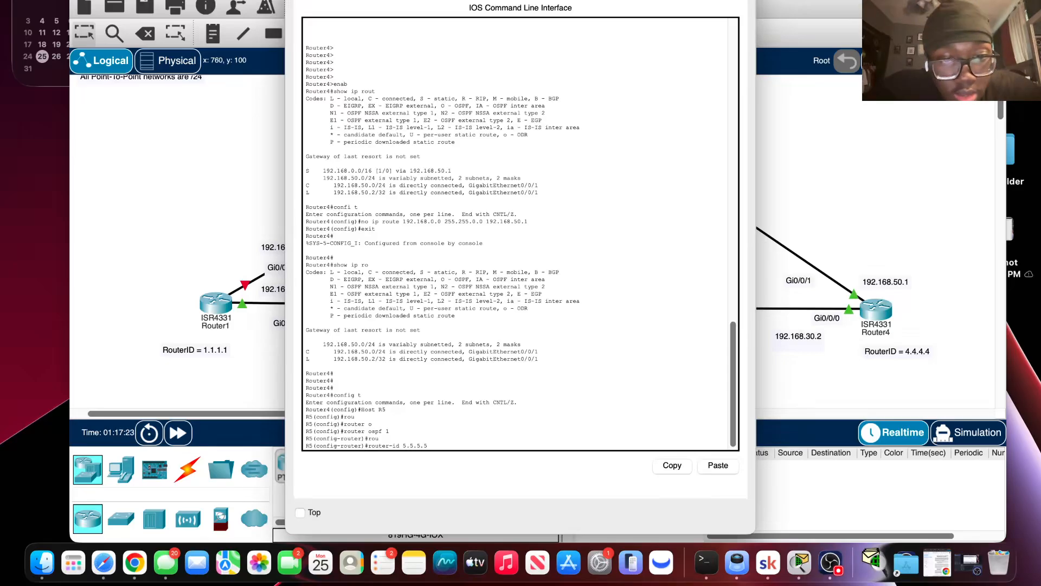
key("Return")
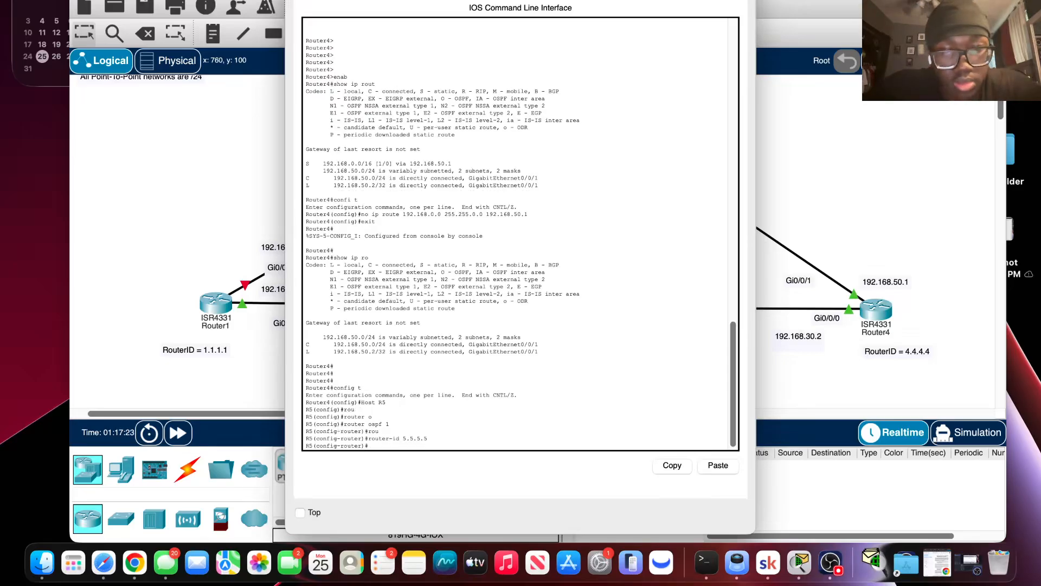
Step: Advertise network 192.168.10.0 with wildcard mask 0.0.0.255 in OSPF area 0 on R5
type("net")
key("Tab")
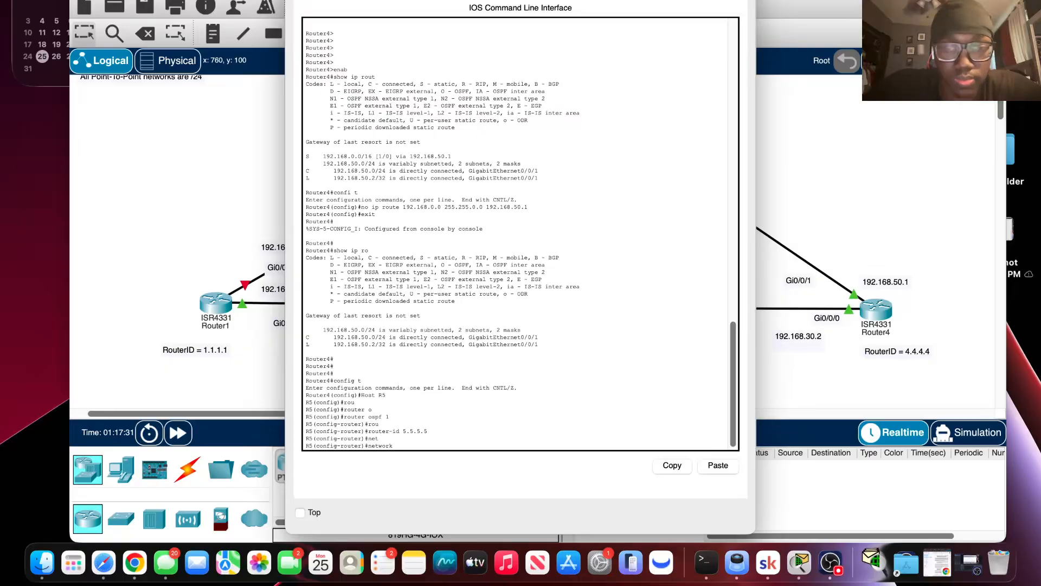
type("192.168")
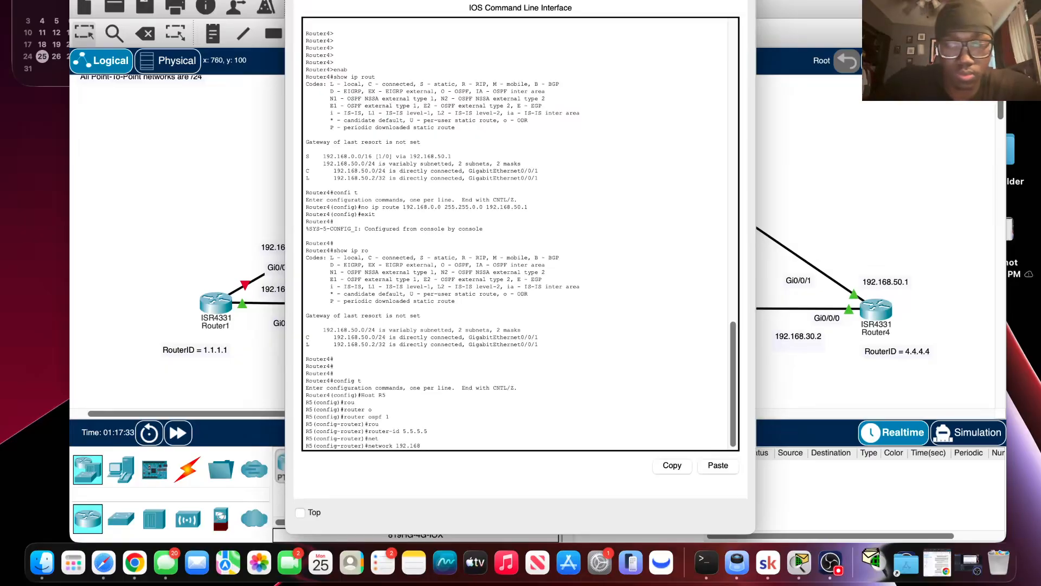
type(".10.0")
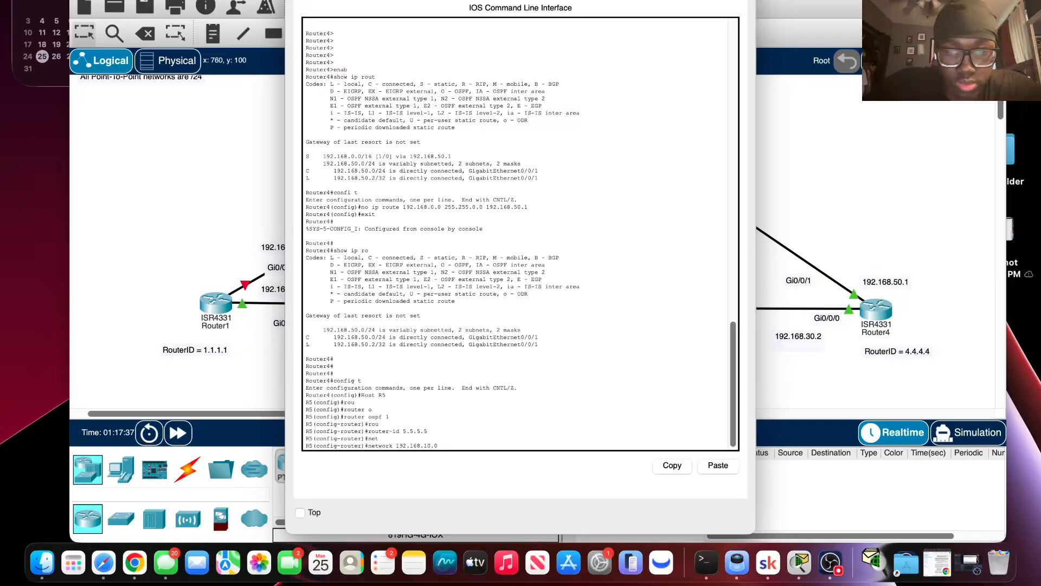
type(" 0.0.0")
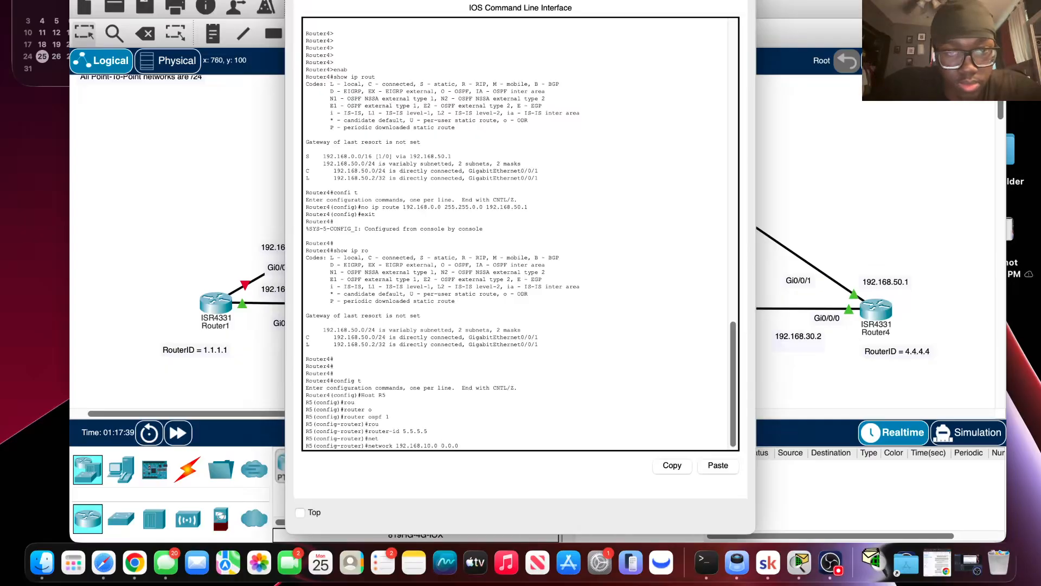
type(".255 a")
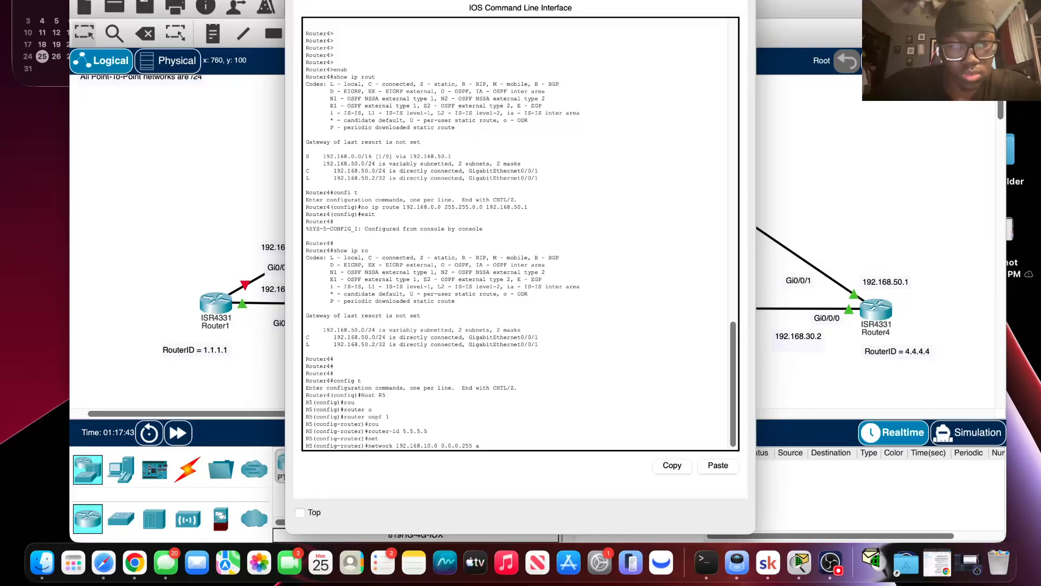
type("rea")
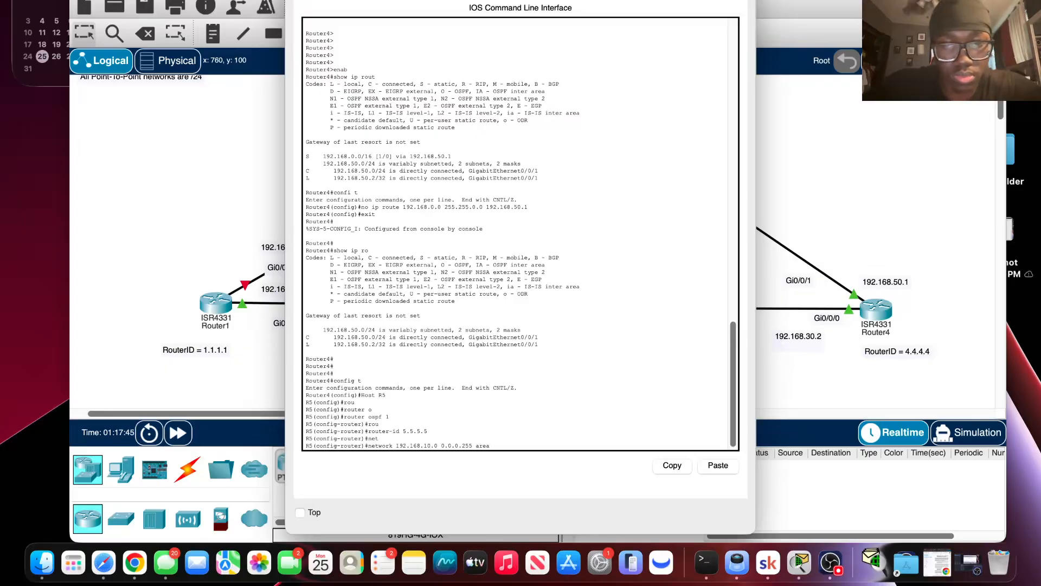
type(" 0")
key("Return")
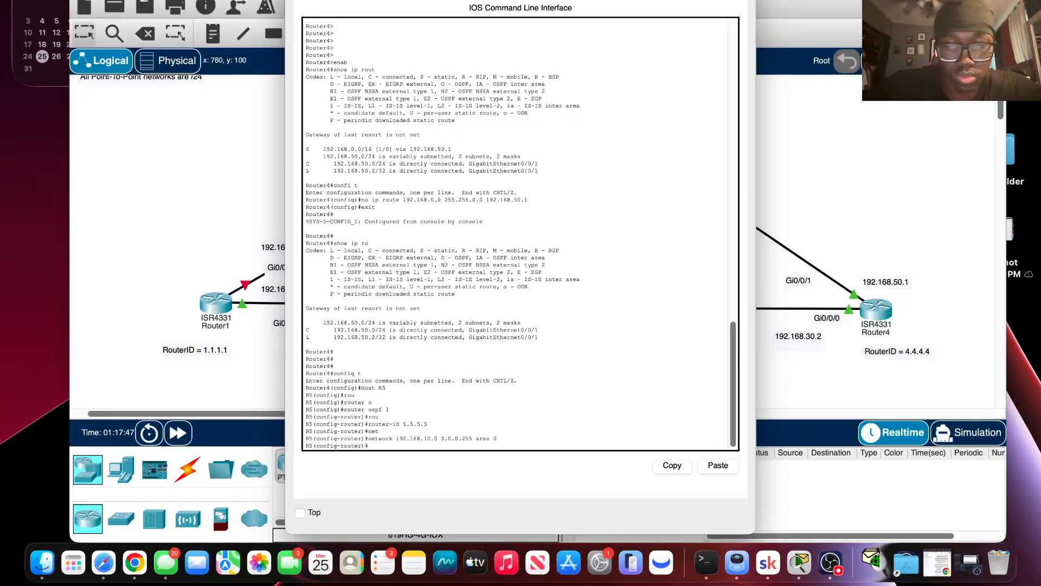
Step: Add network 192.168.20.0 with wildcard mask 0.0.0.255 to OSPF area 0 on R5 by reusing the previous network command
key("Up")
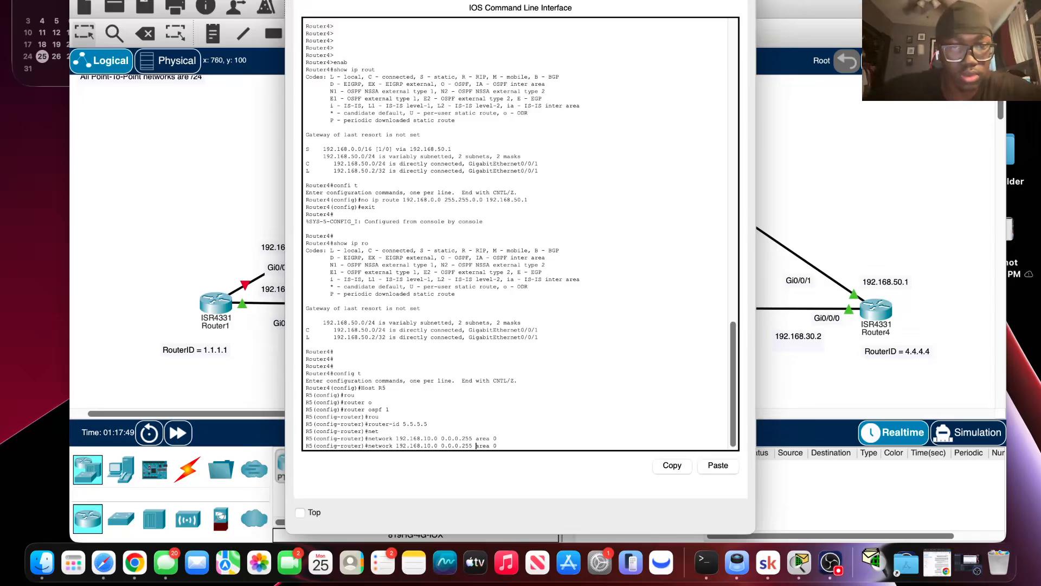
left_click(435, 446)
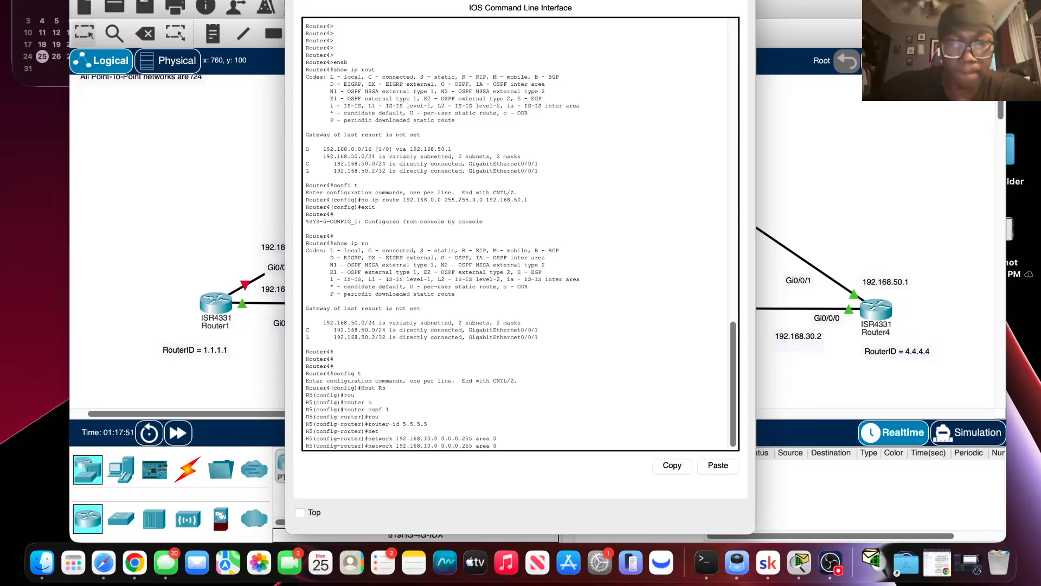
key("BackSpace")
type("2")
key("Return")
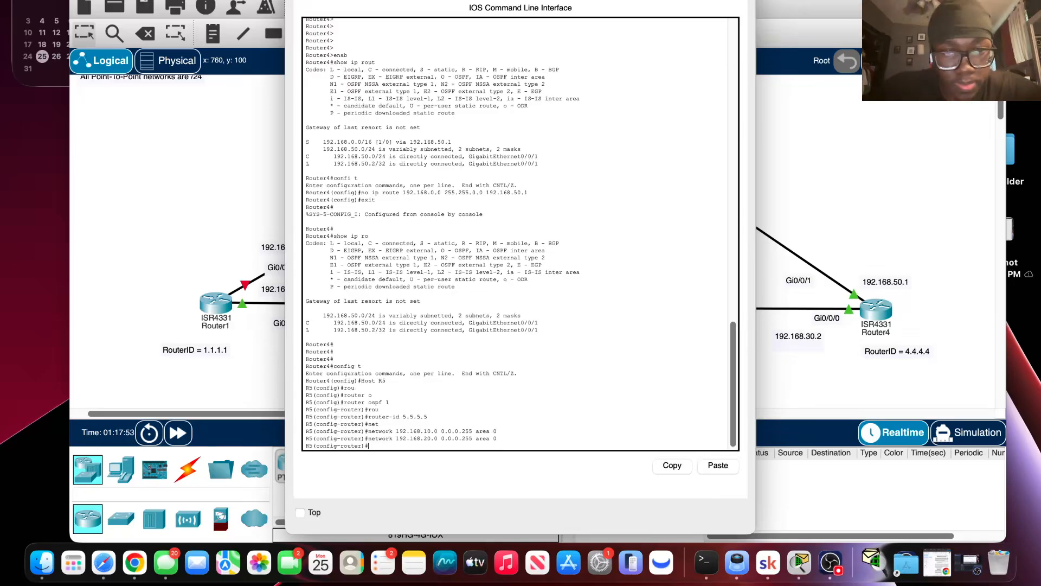
Step: Add network 192.168.30.0 with wildcard mask 0.0.0.255 to OSPF area 0 on R5
key("Up")
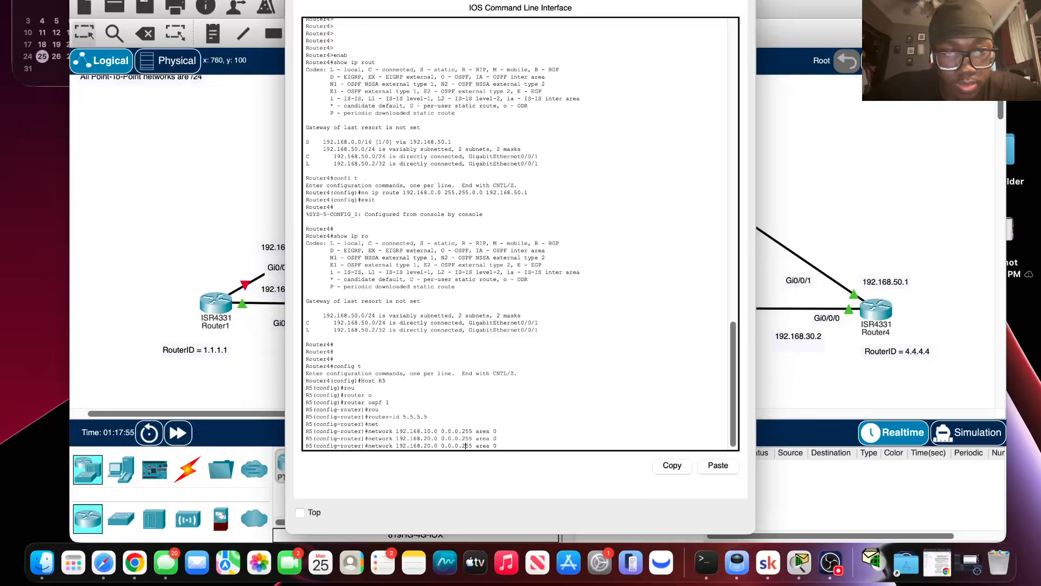
left_click(444, 445)
key("Left")
key("Left")
key("Left")
key("Left")
key("BackSpace")
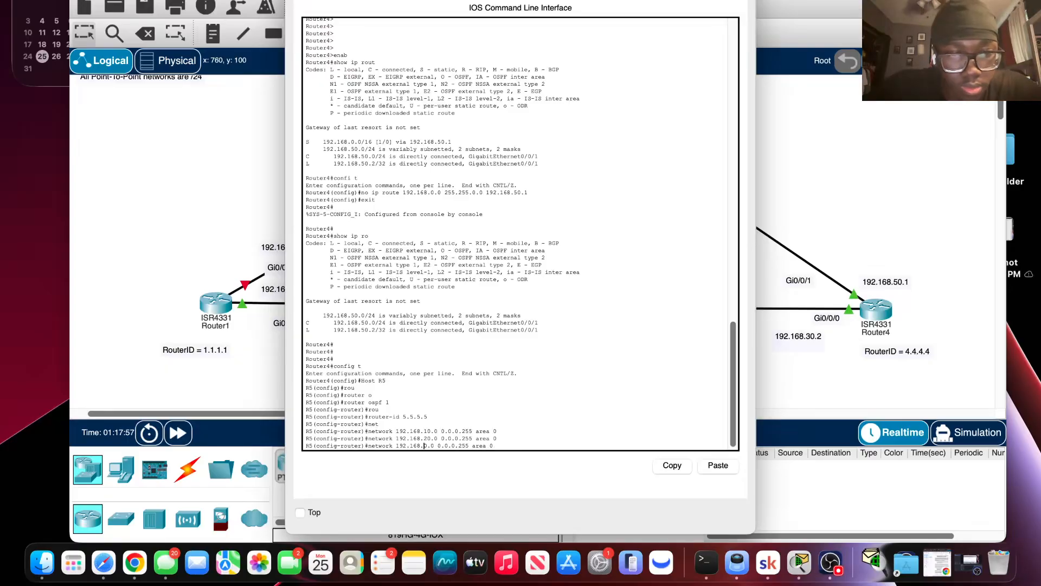
type("3")
key("Return")
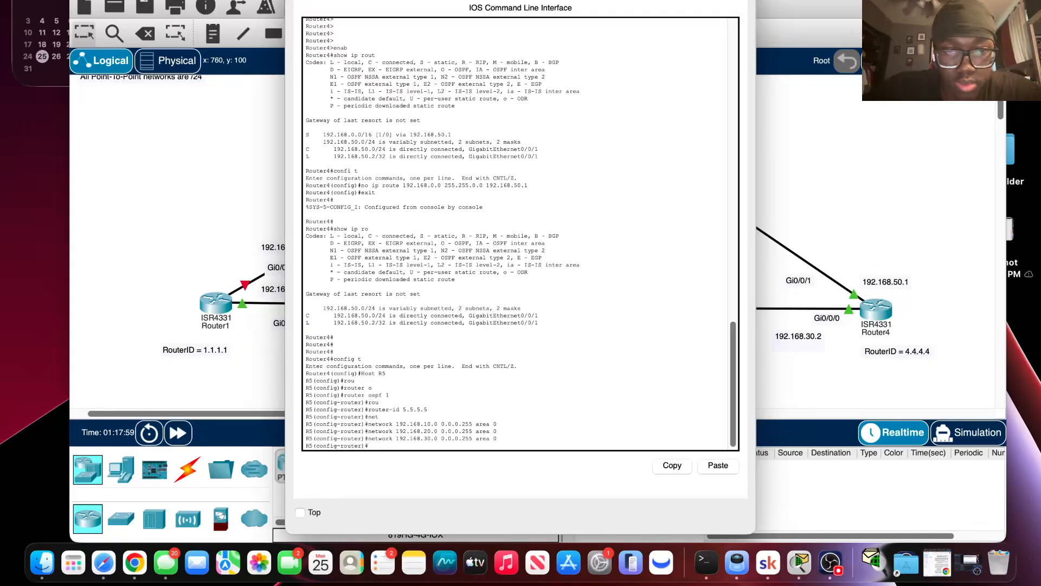
Step: Add network 192.168.40.0 with wildcard mask 0.0.0.255 to OSPF area 0 on R5
key("Up")
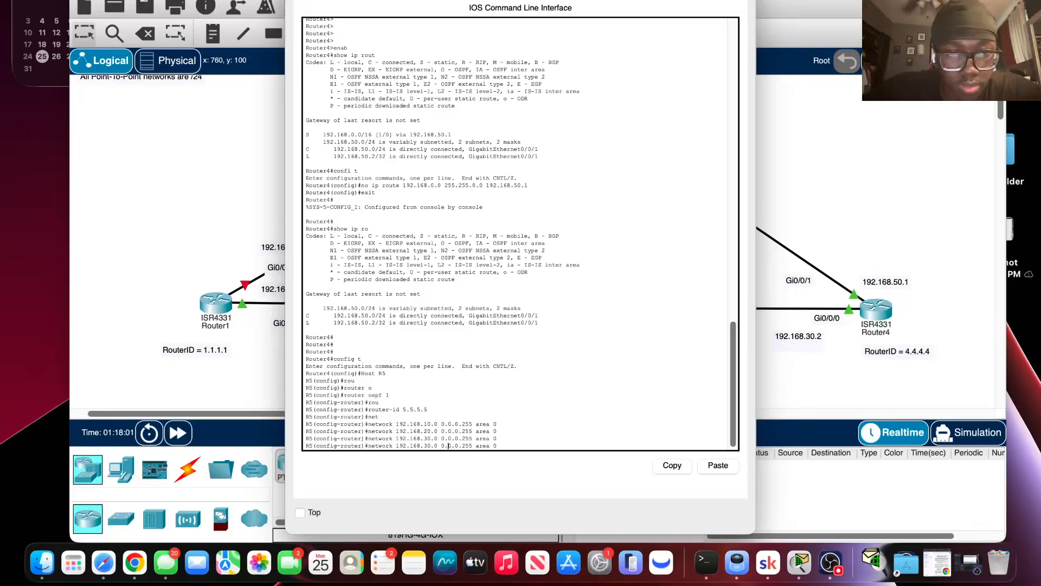
key("Left")
key("Left")
key("Left")
key("Left")
key("Left")
key("Left")
key("BackSpace")
type("4")
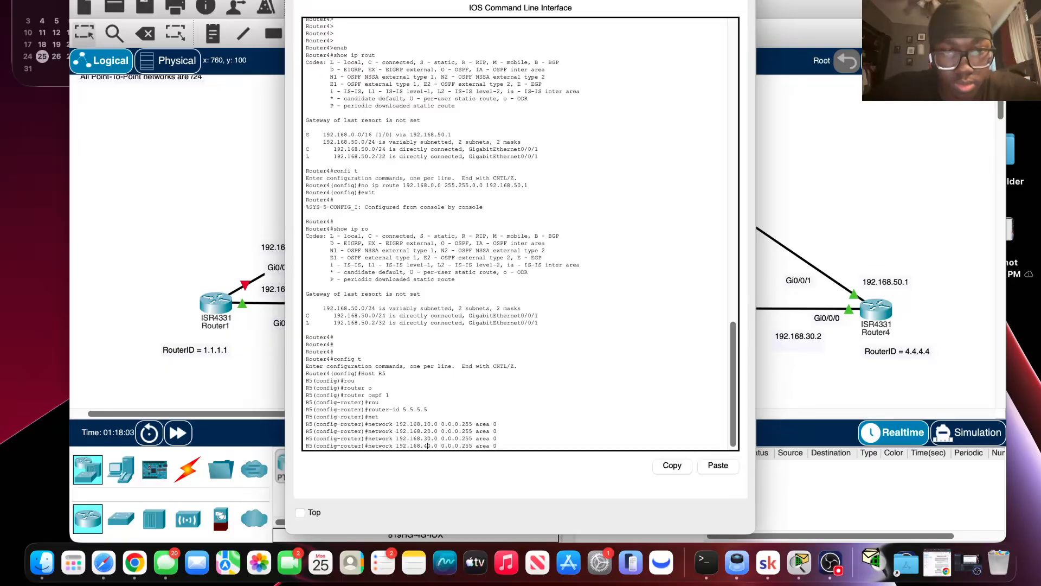
key("Return")
Step: Add network 192.168.50.0 with wildcard mask 0.0.0.255 to OSPF area 0 on R5
key("Up")
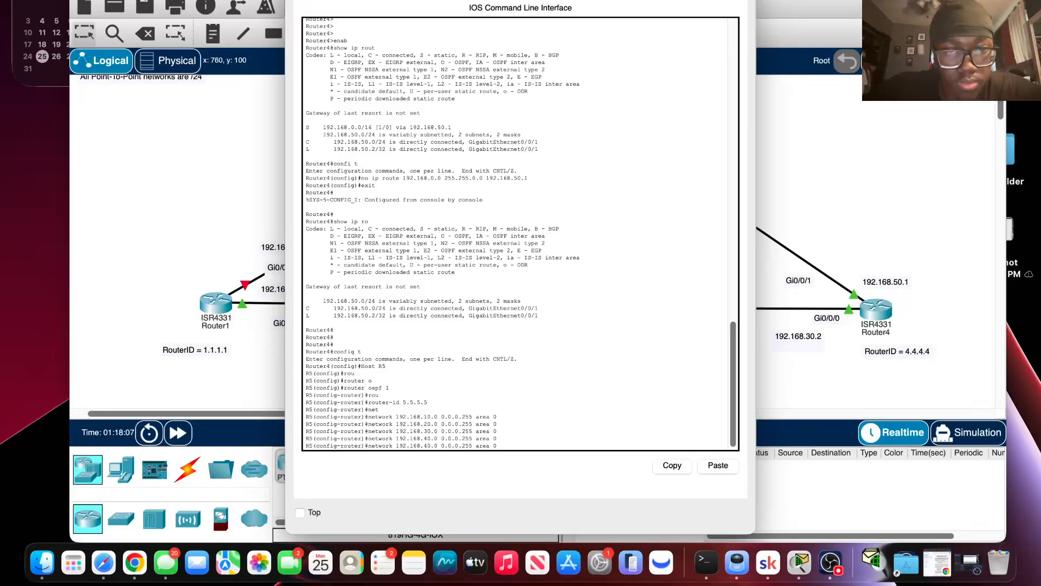
key("BackSpace")
type("5")
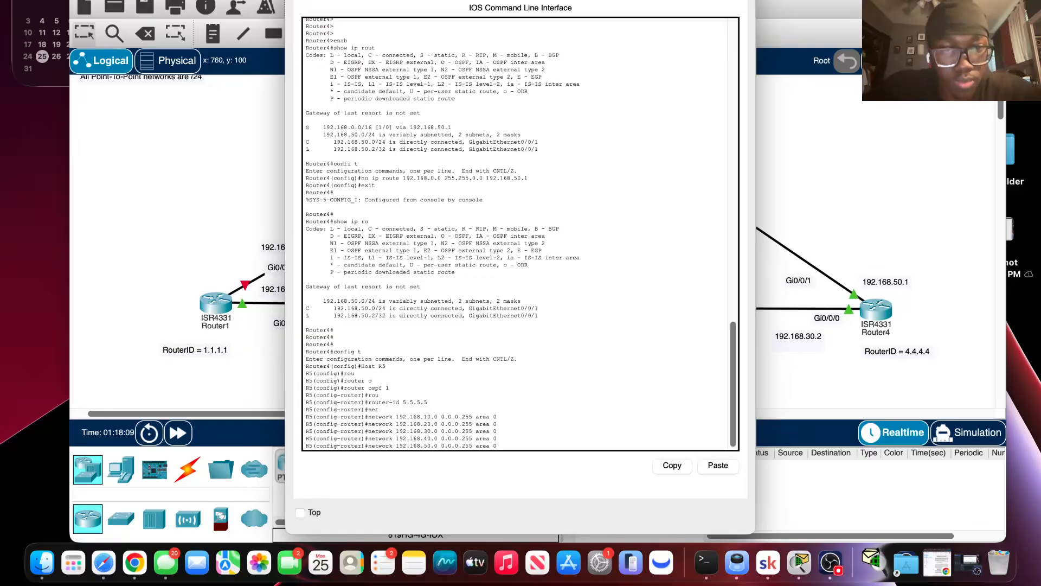
key("Return")
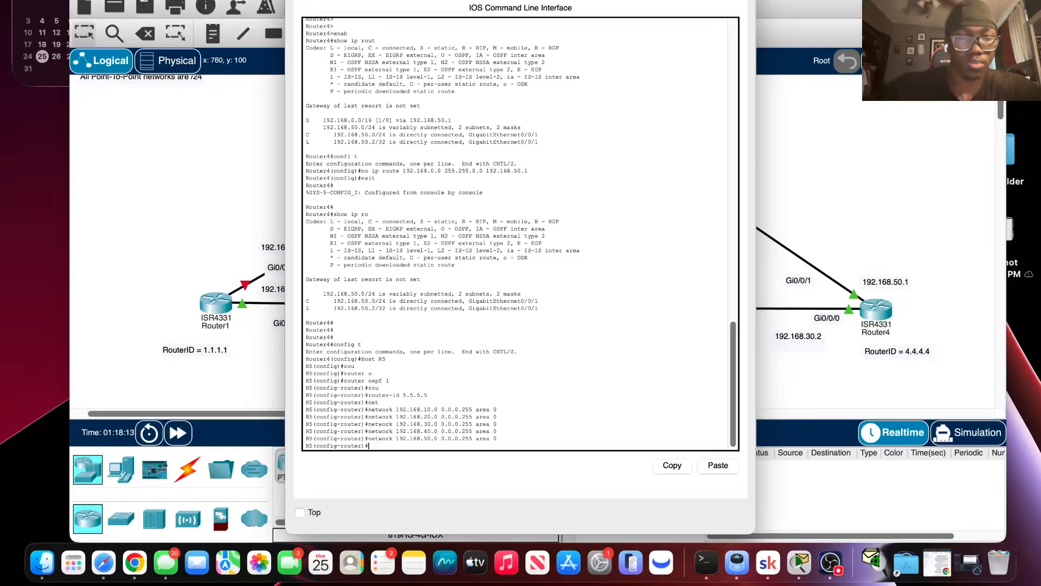
Step: Leave OSPF router configuration on R5 and return to global configuration mode
type("exit")
key("Return")
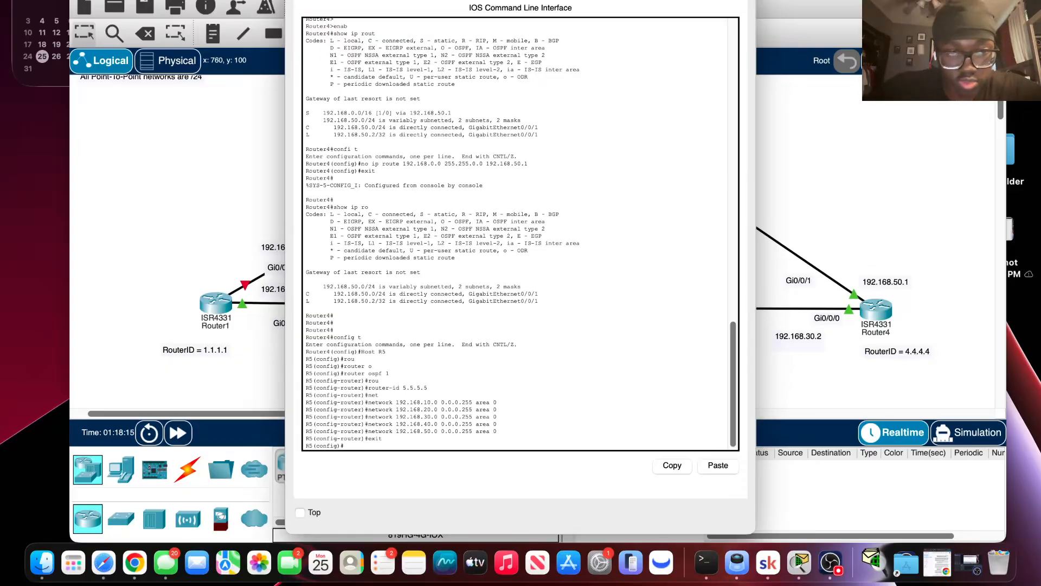
key("Return")
key("Return")
key("Return")
key("Return")
key("Return")
key("Return")
Step: Display R5's IP routing table from configuration mode with do show ip rout
type("sh")
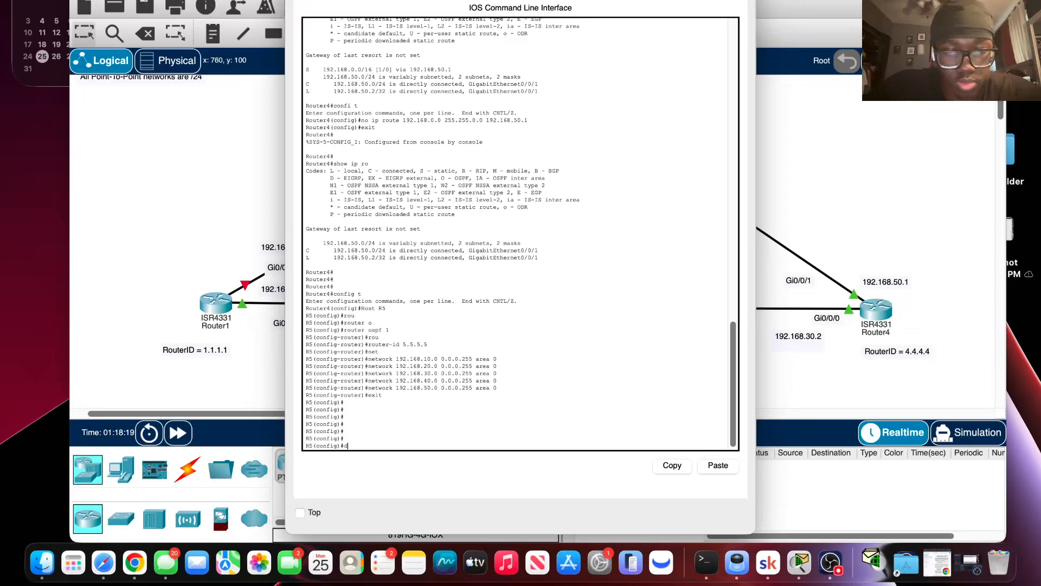
type("o sh")
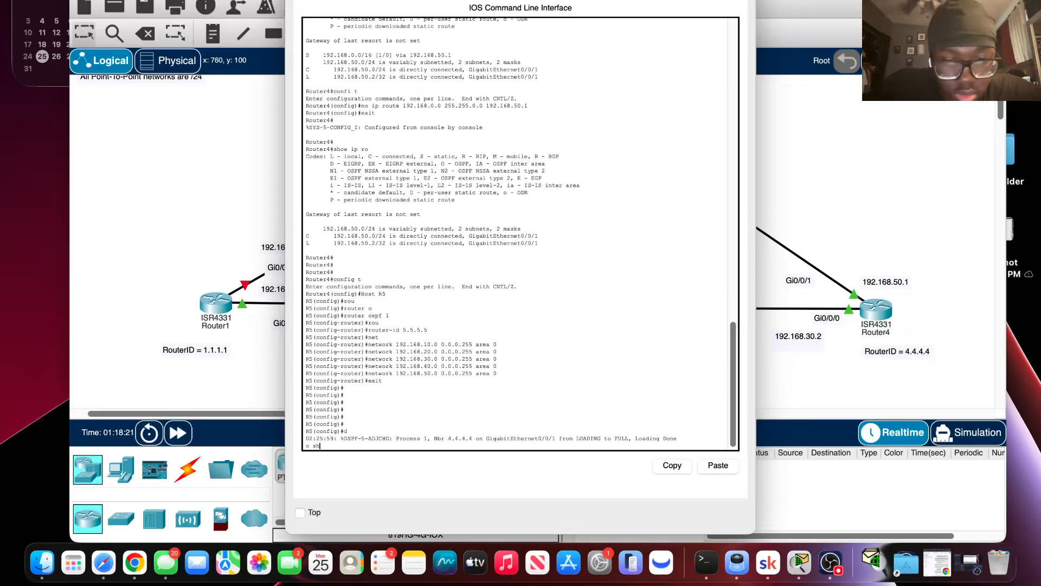
type("ow ip r")
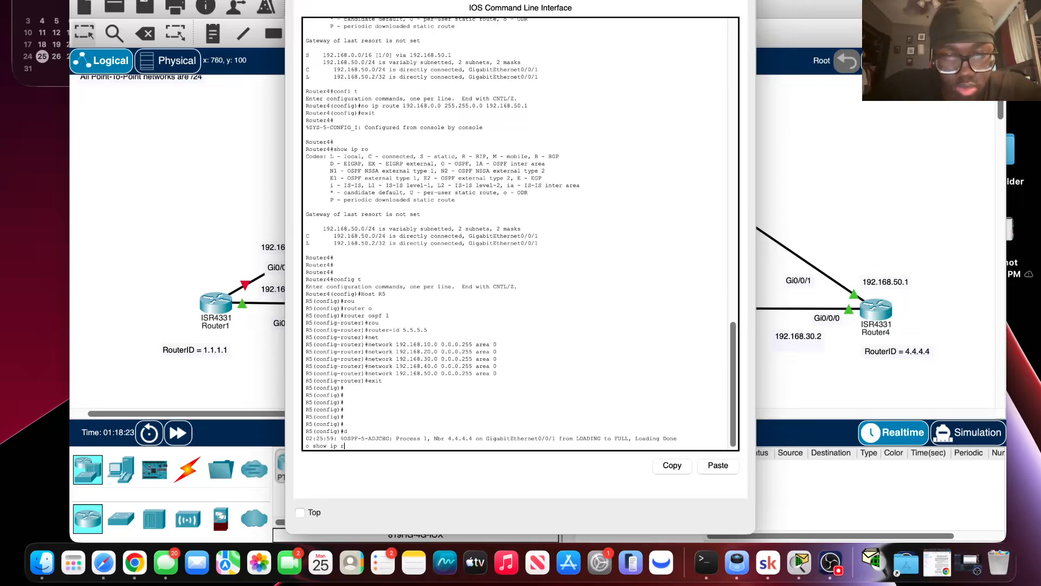
type("out")
key("Return")
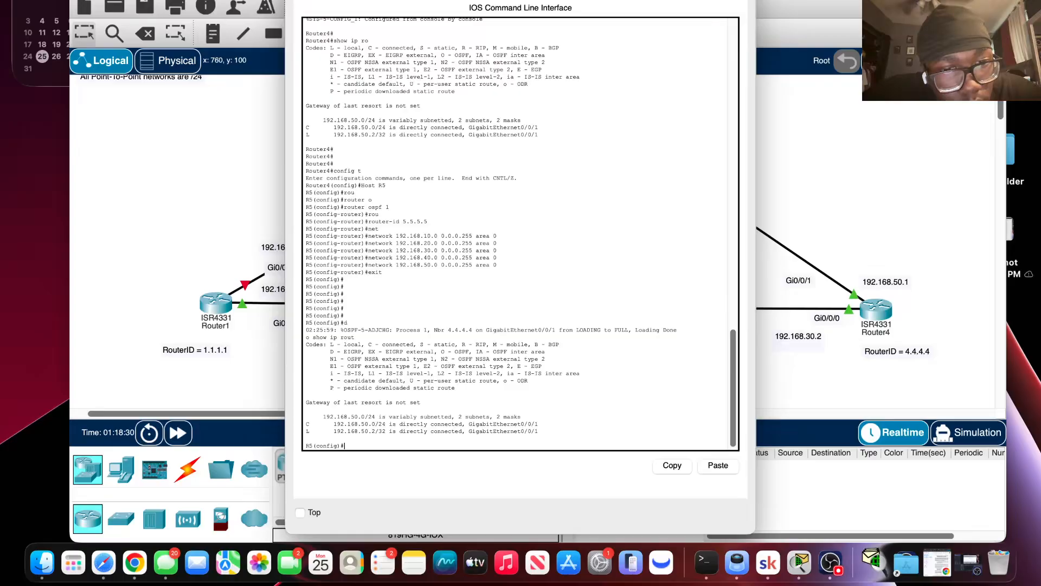
Step: Check Router5's links in the topology and enable its interface g0/0/0 with no shut
left_click(236, 372)
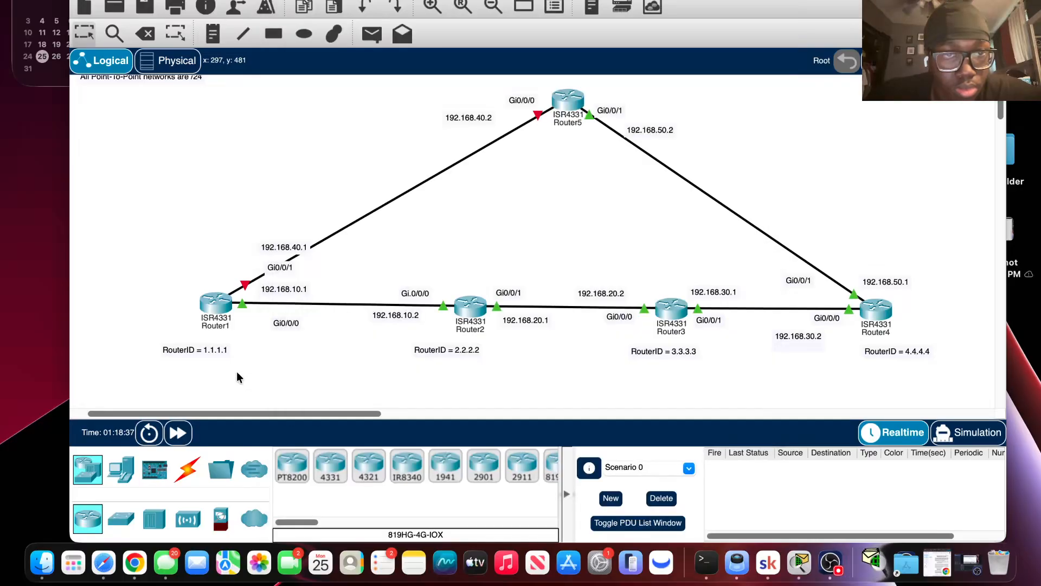
left_click(569, 101)
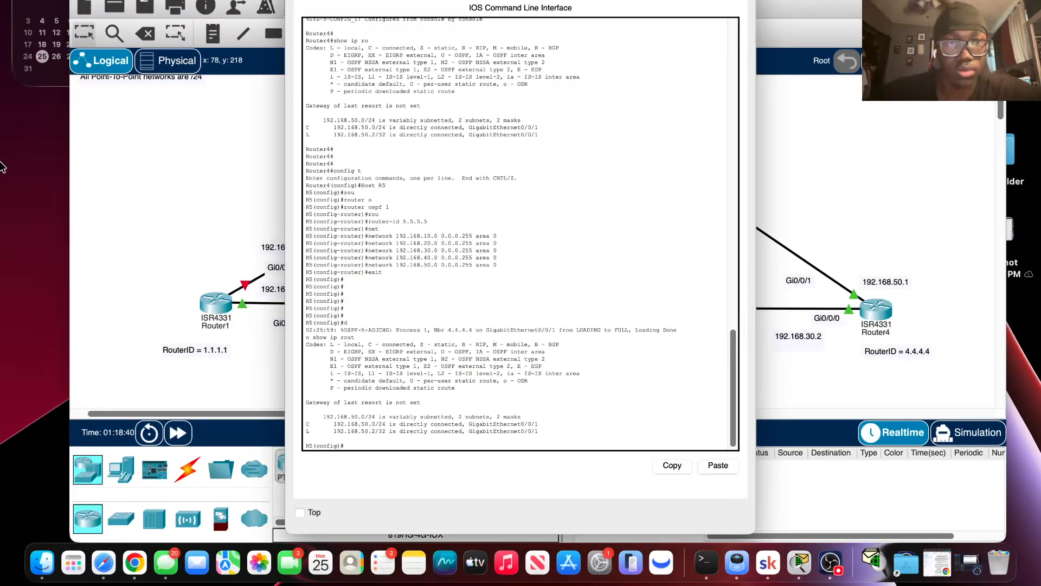
left_click(124, 193)
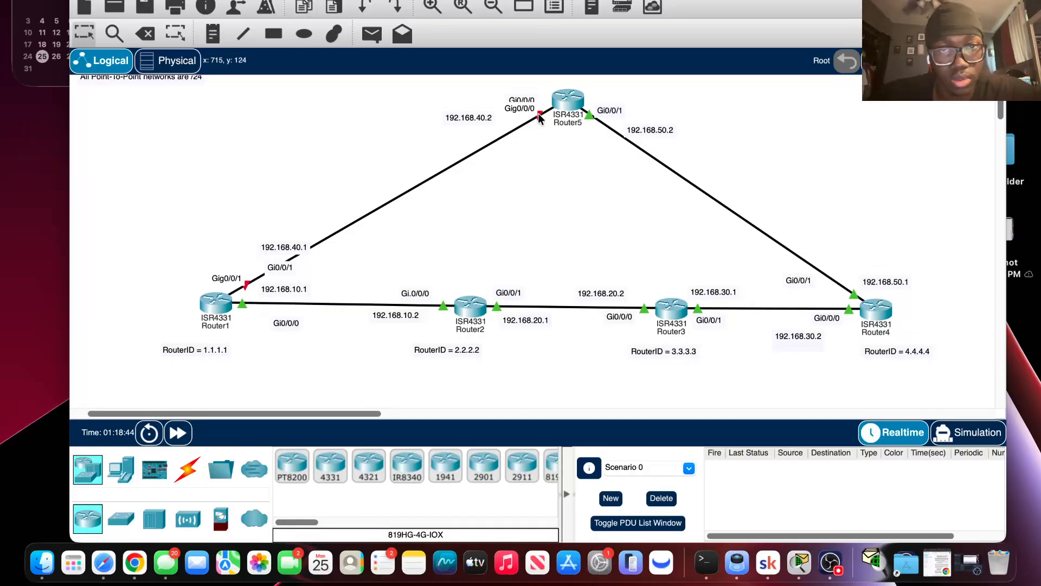
left_click(562, 103)
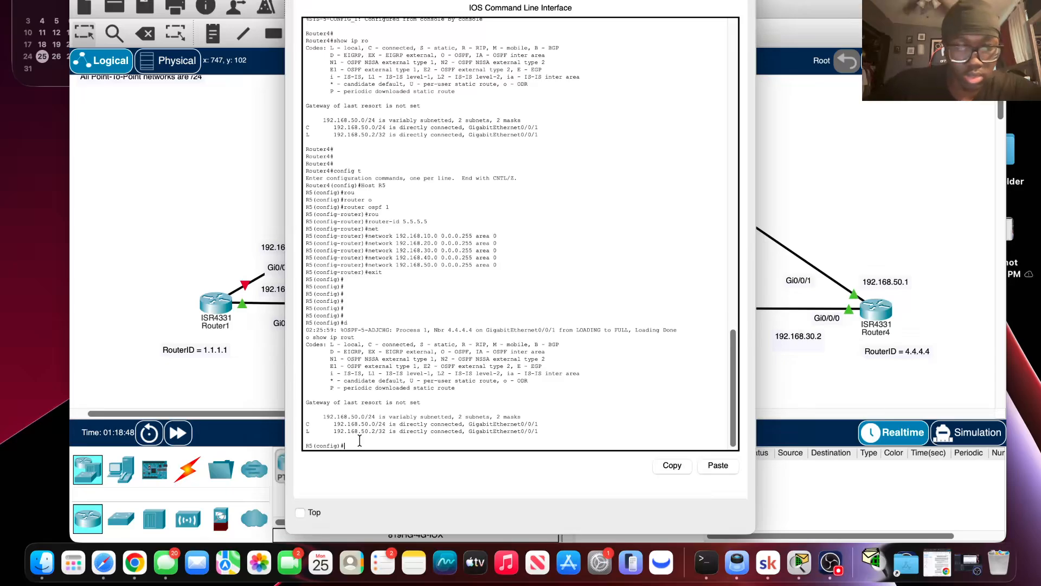
type("int g")
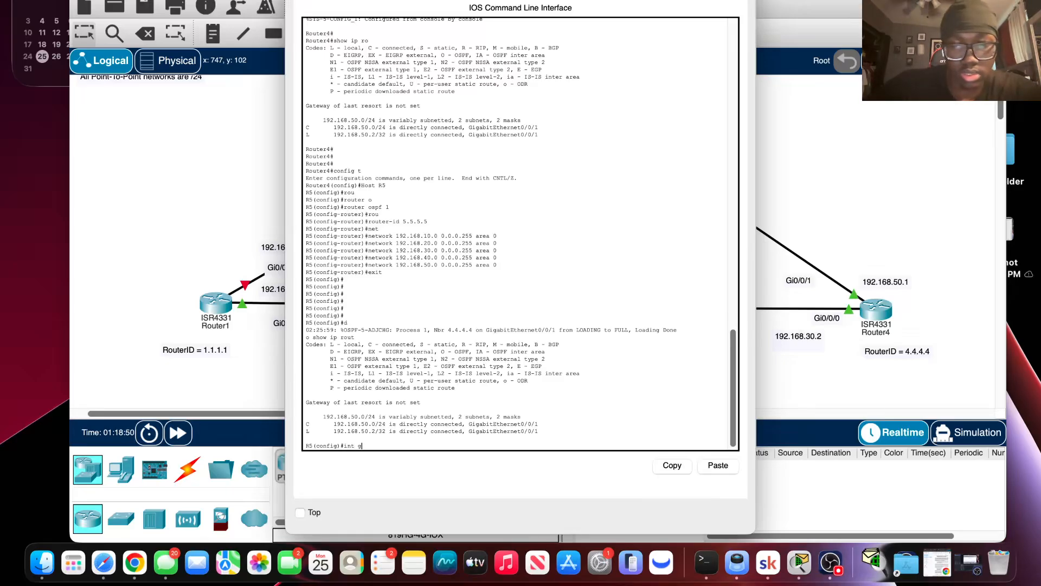
type("0/0/0/")
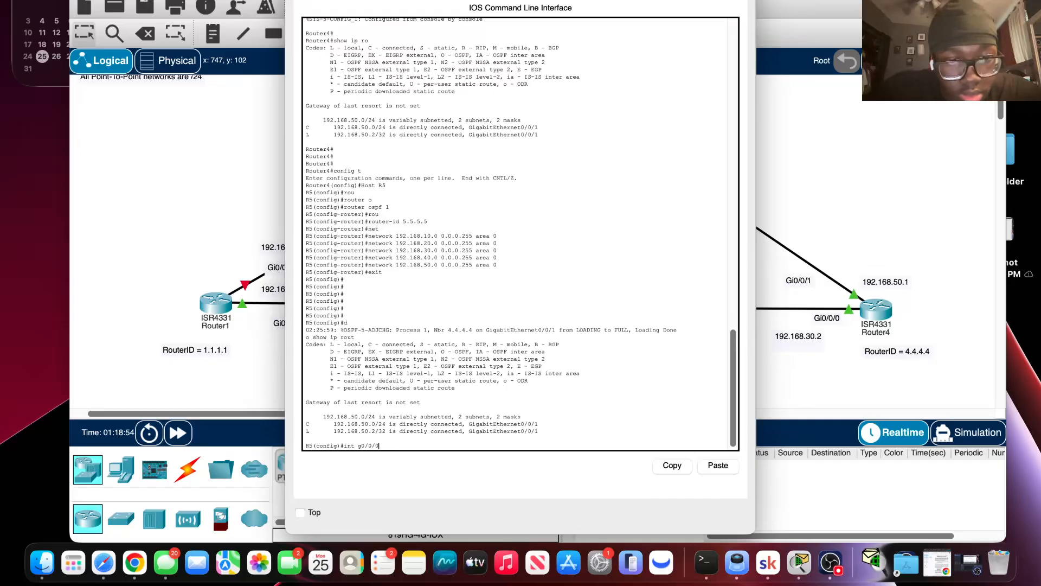
key("Return")
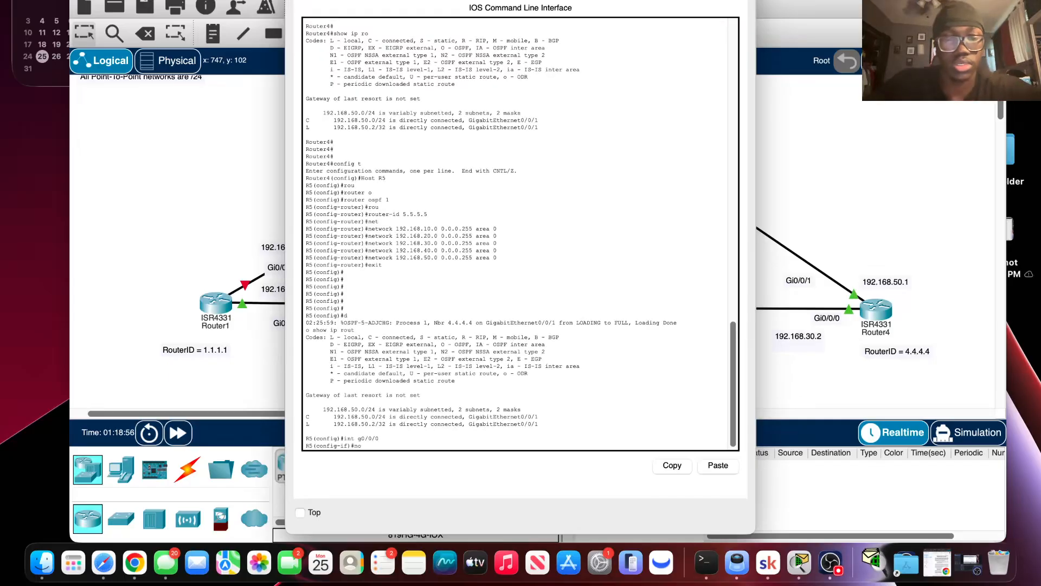
type("no s")
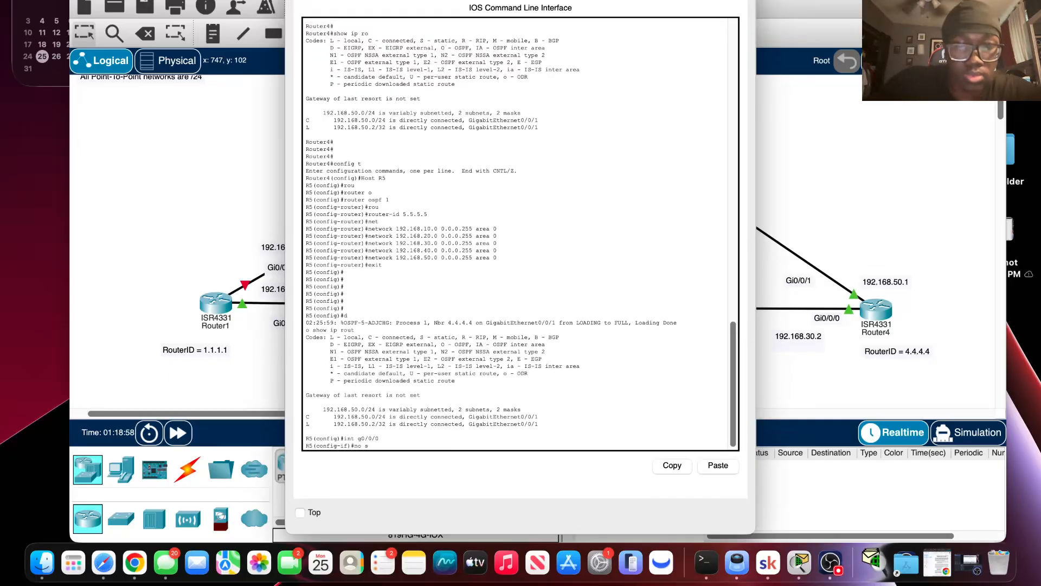
type("hut")
key("Return")
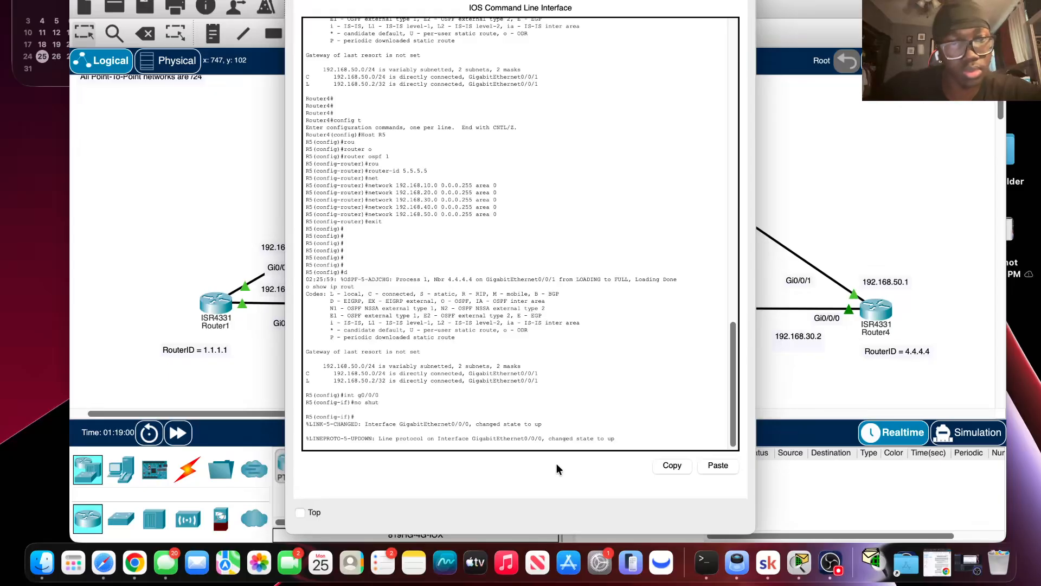
left_click(162, 192)
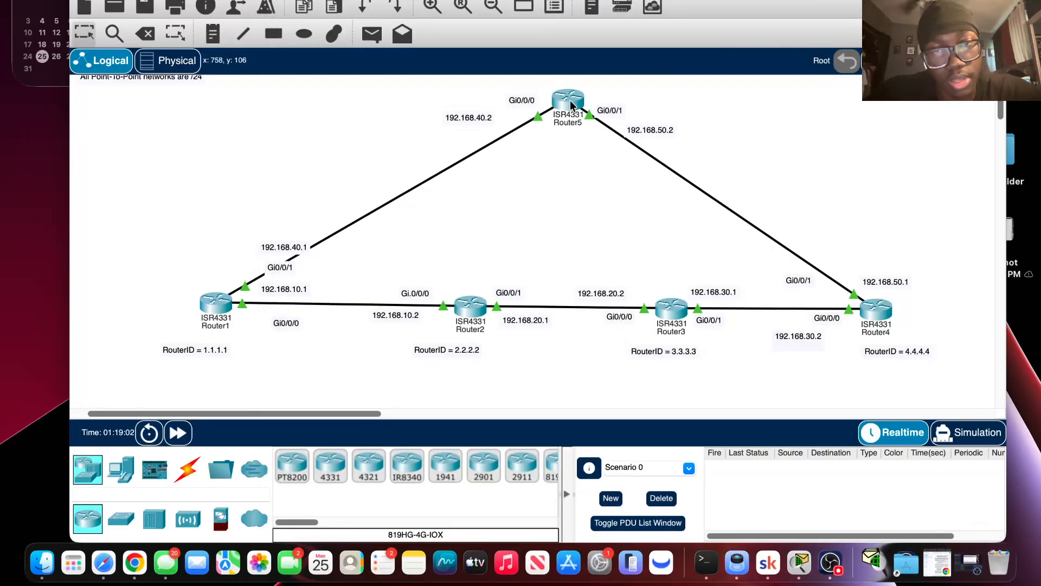
mouse_move(571, 104)
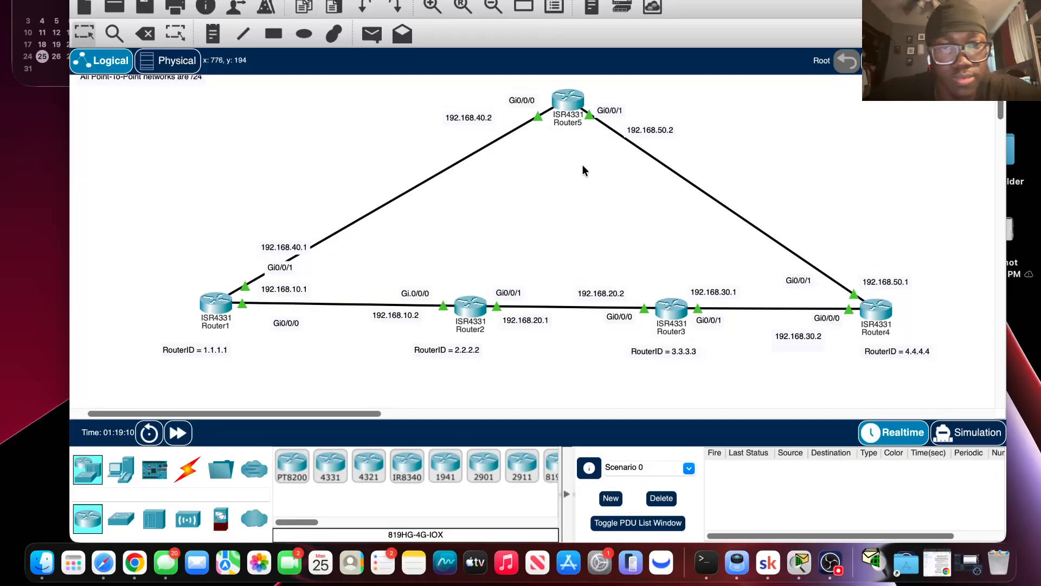
scroll(585, 167, "down", 5)
scroll(586, 169, "up", 5)
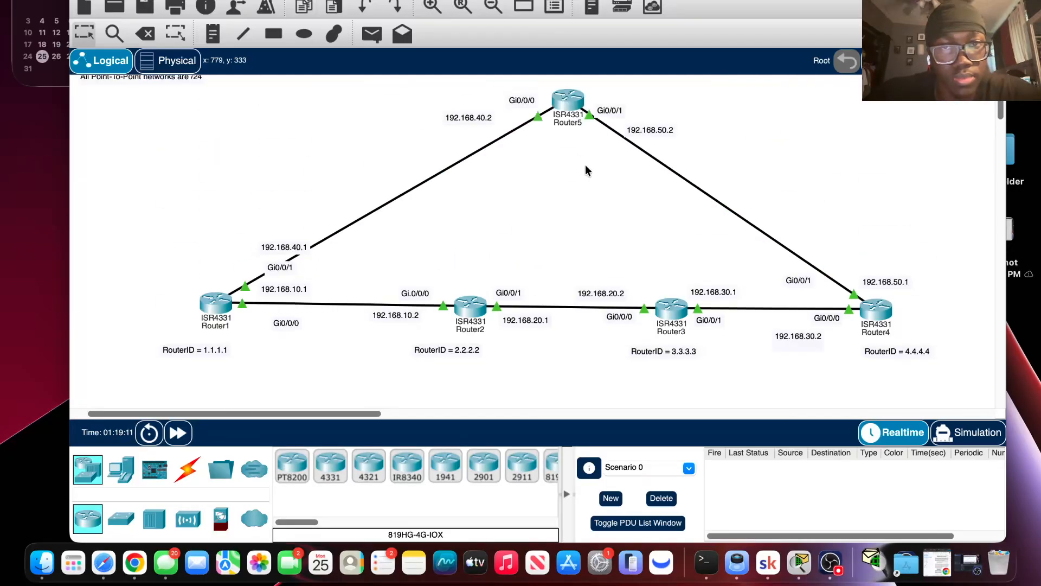
Step: Reopen Router5's command line and end configuration mode to return to the privileged EXEC prompt
left_click(574, 103)
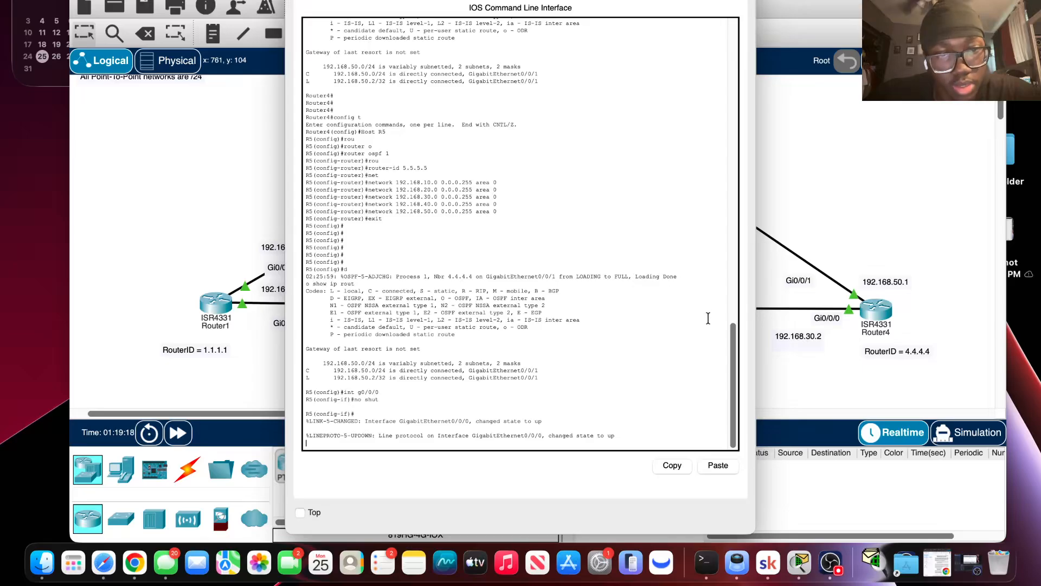
key("Return")
key("Return")
key("Return")
key("Return")
key("Return")
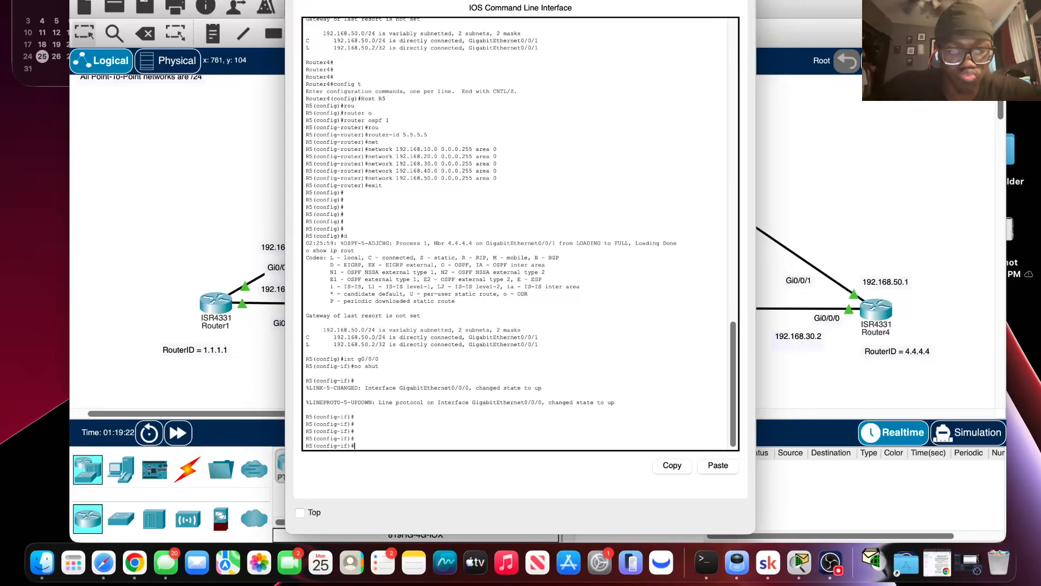
key("BackSpace")
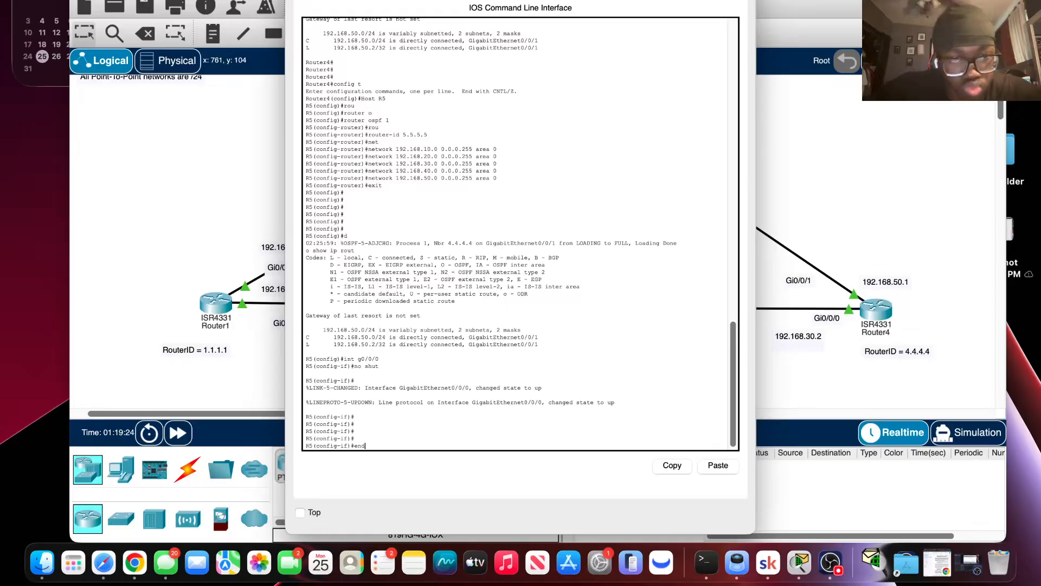
type("end")
key("Return")
key("Return")
key("Return")
key("Return")
key("Return")
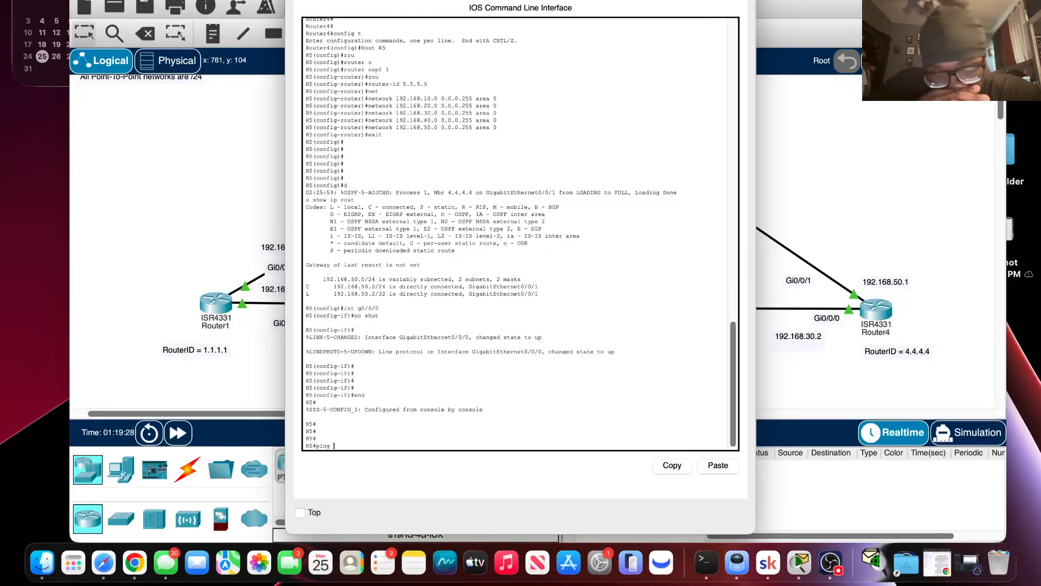
Step: Ping 192.168.10.1 and 192.168.10.2 from R5, moving the console aside to see the addresses in the topology
type("ping")
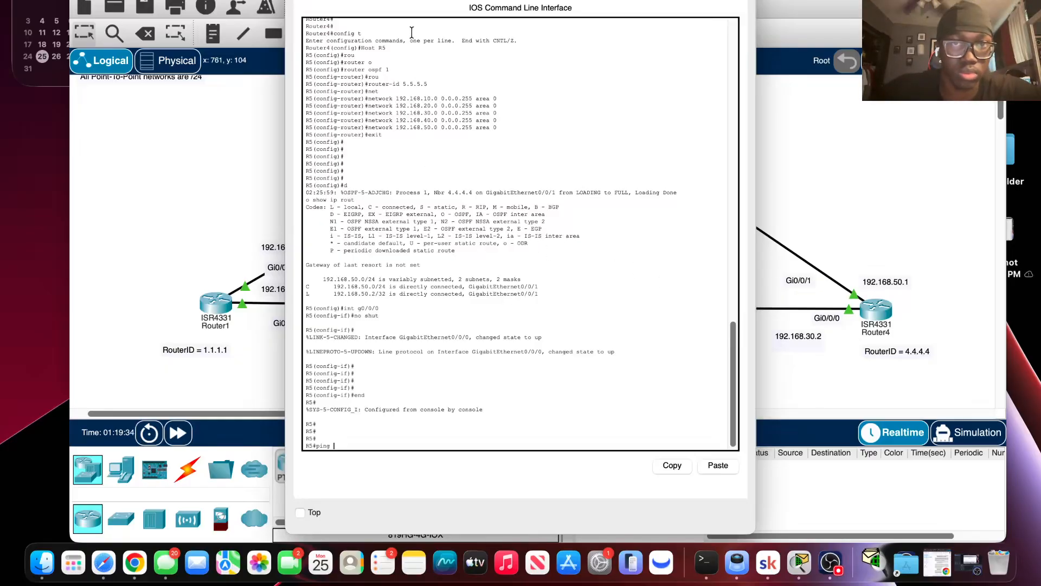
left_click_drag(431, 0, 629, 2)
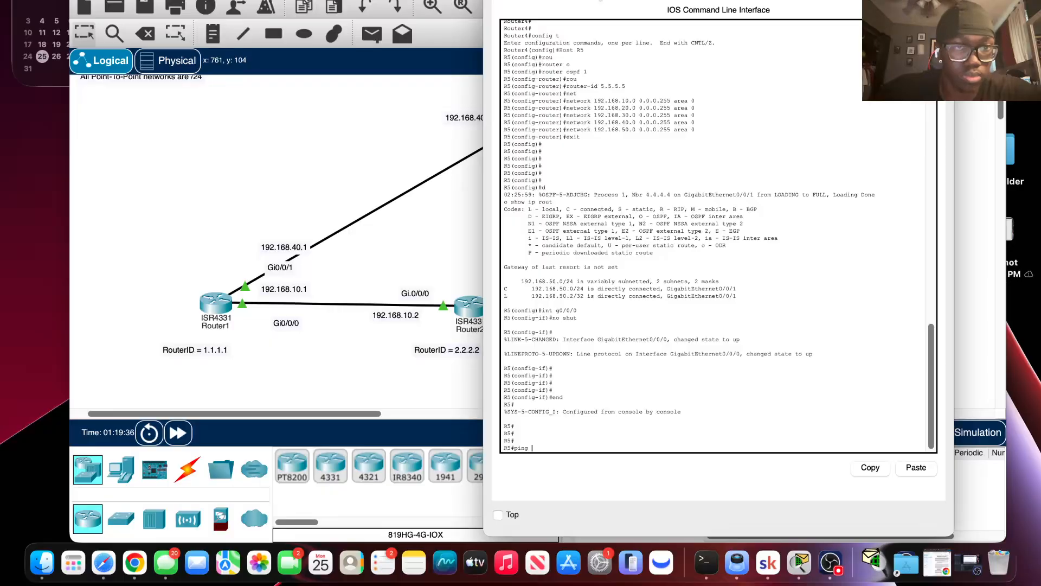
type("192")
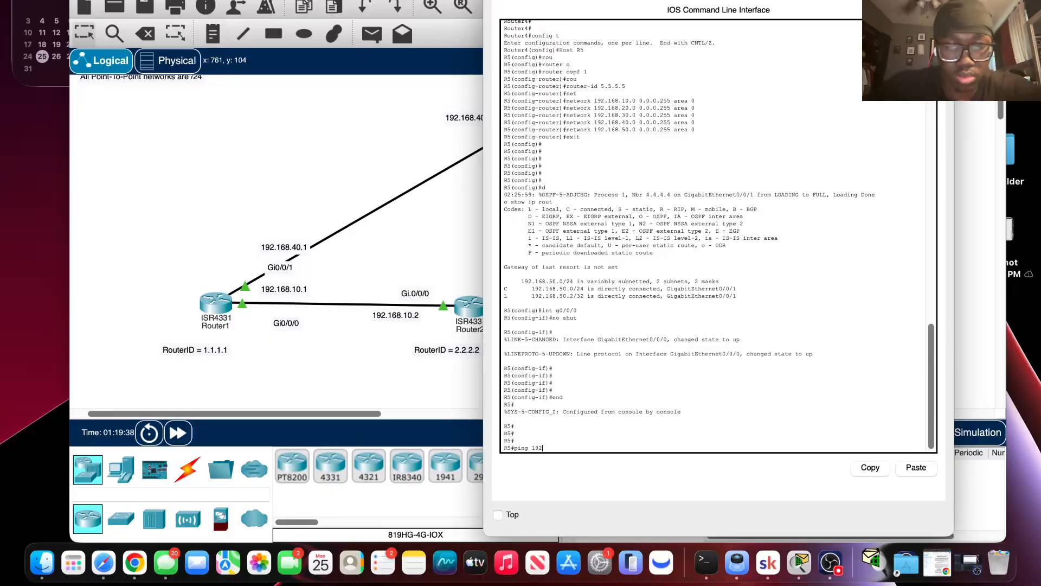
type(".168")
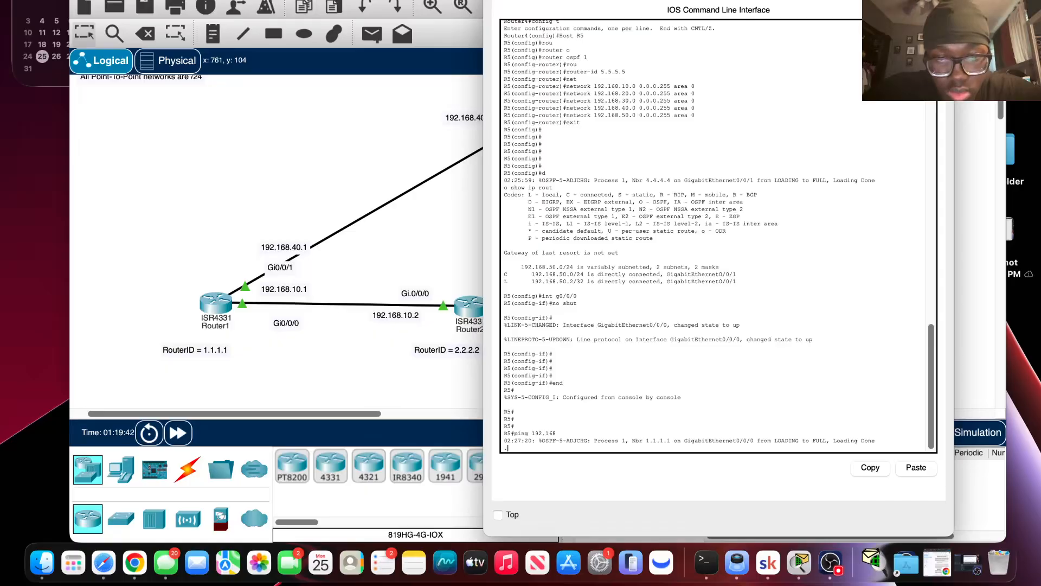
type("10")
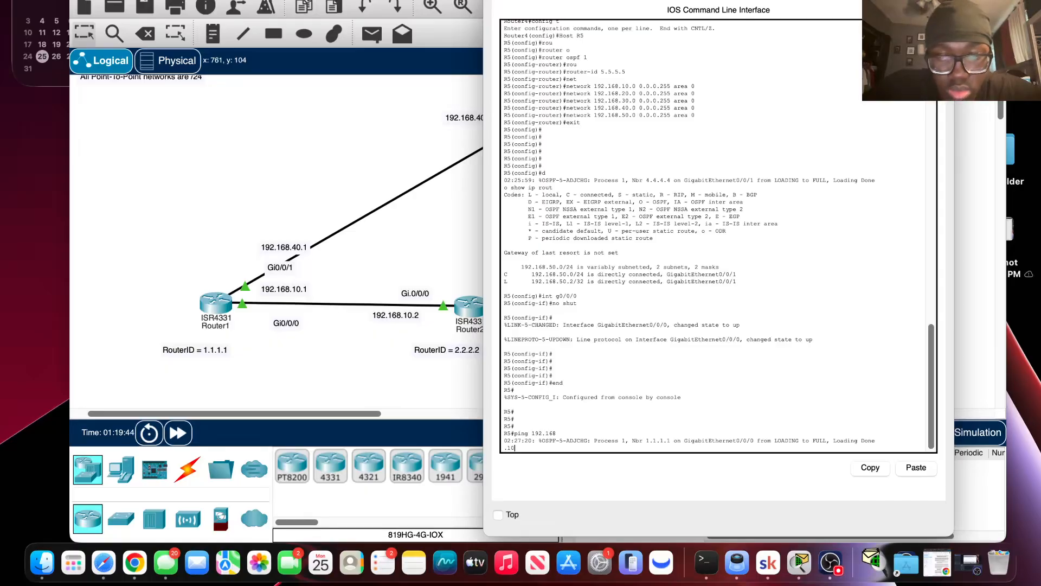
type(".1")
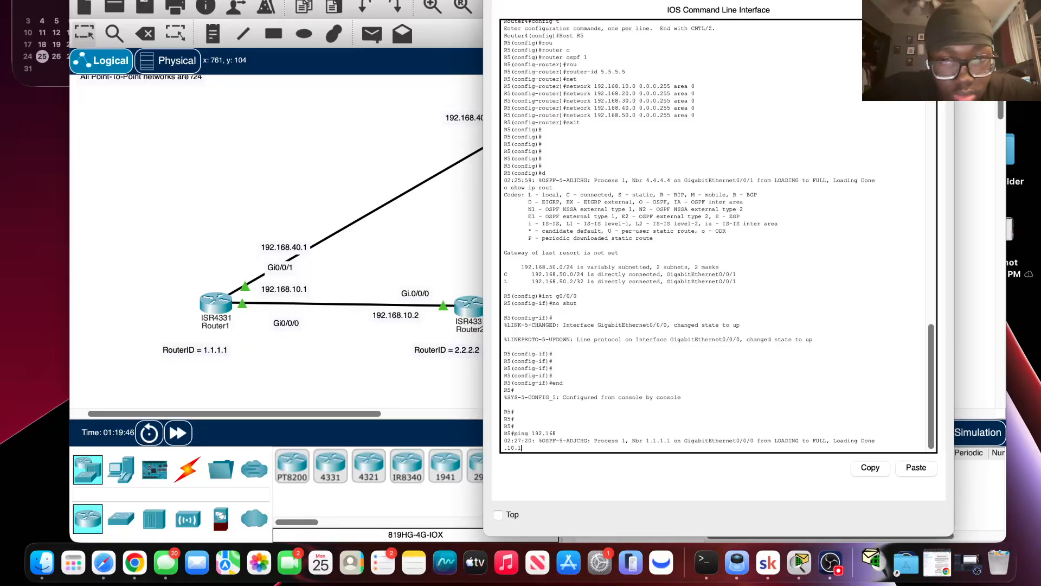
key("Return")
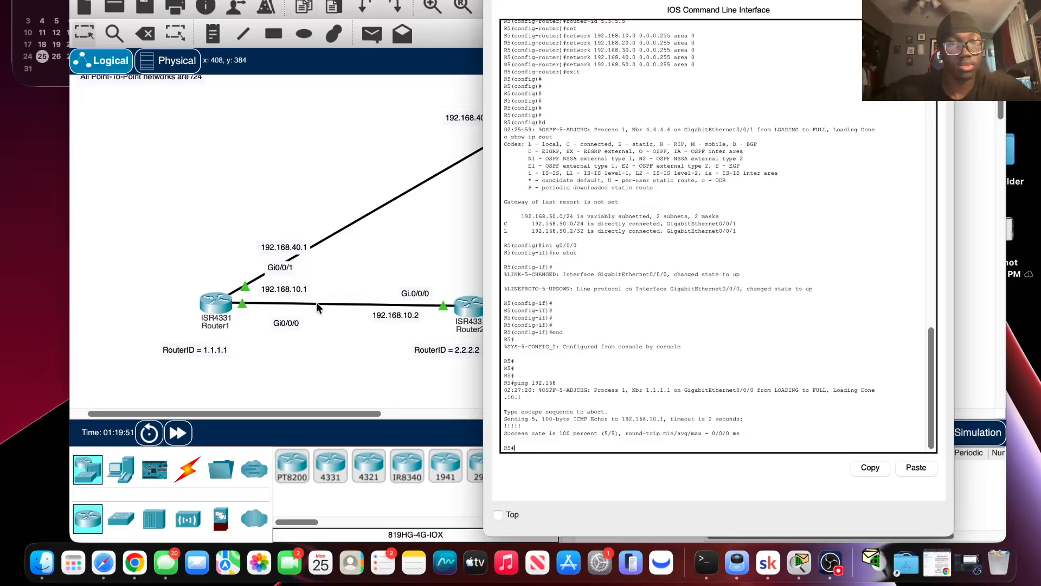
key("Up")
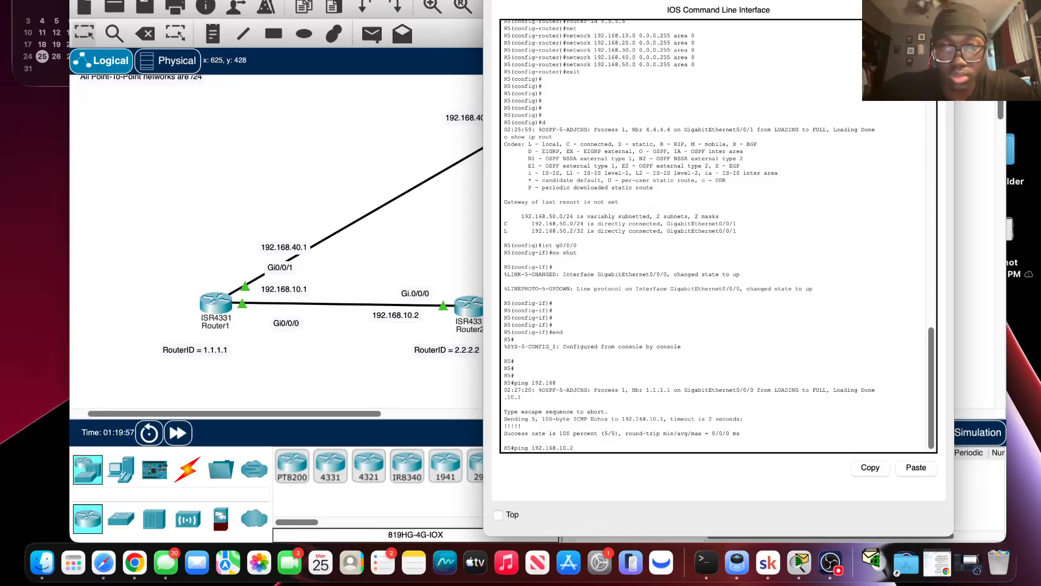
key("Return")
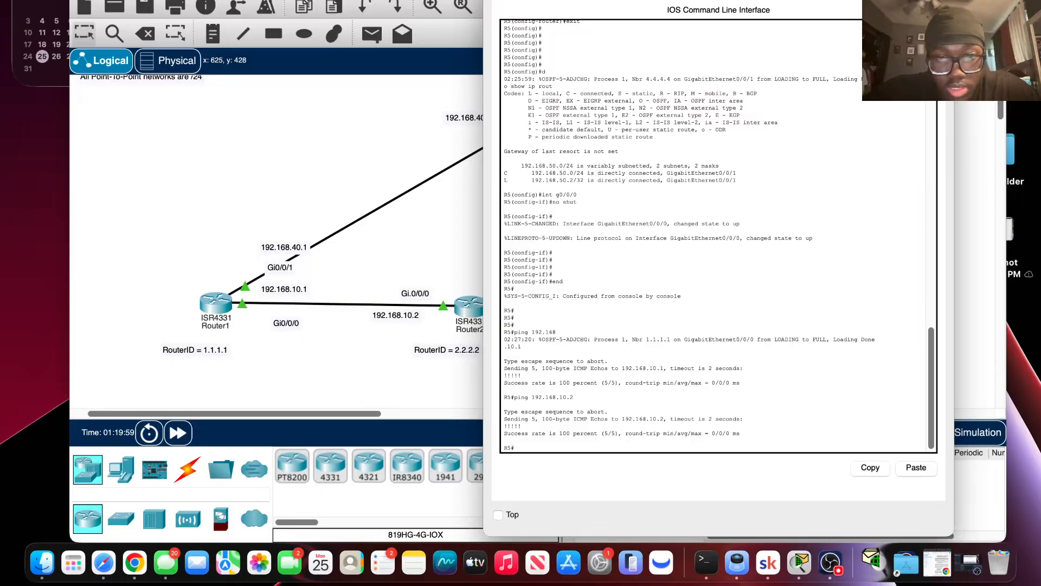
Step: Ping 192.168.20.2 from R5 by reusing the previous ping command
key("Up")
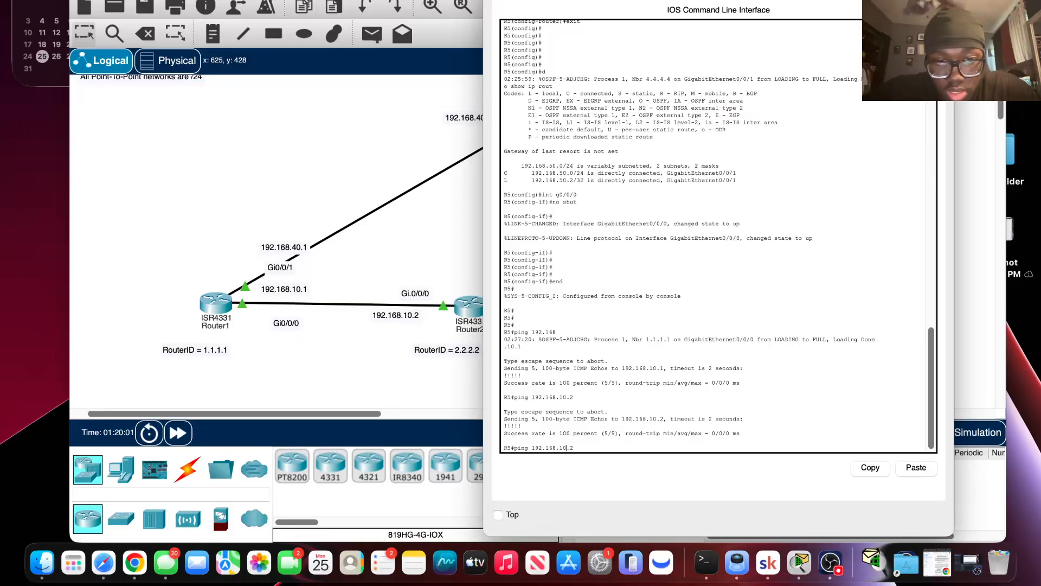
key("Left")
key("Left")
key("Left")
key("BackSpace")
type("2")
key("Return")
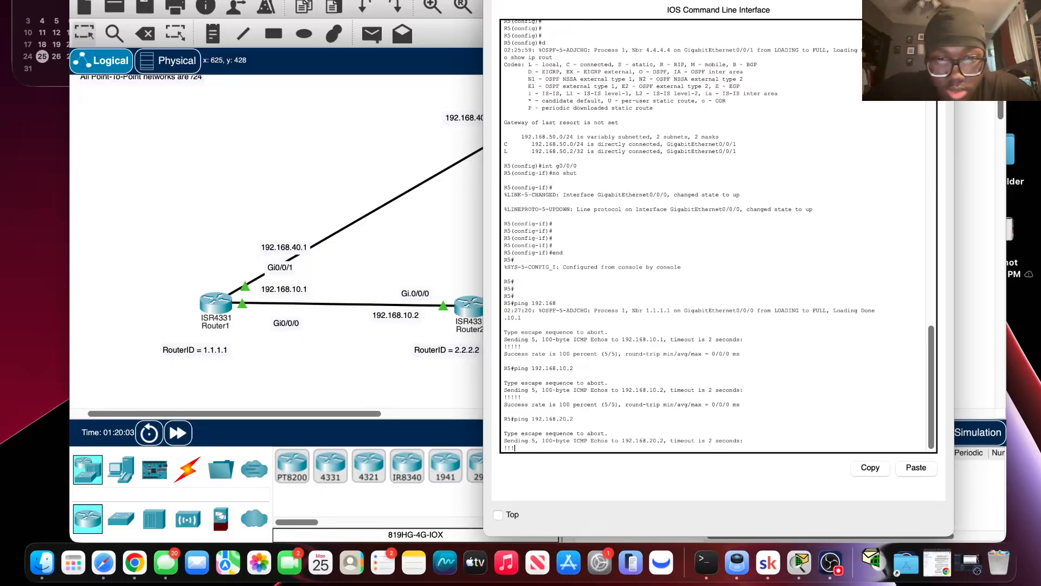
Step: Ping 192.168.30.2 from R5 by reusing the previous ping command
key("Up")
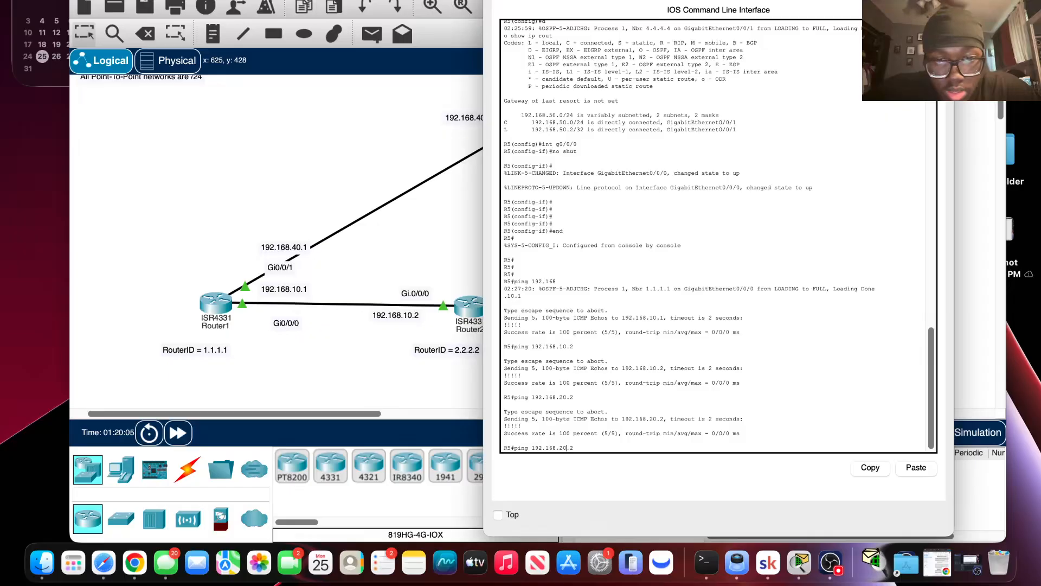
key("Left")
key("Left")
key("Left")
key("BackSpace")
type("3")
key("Return")
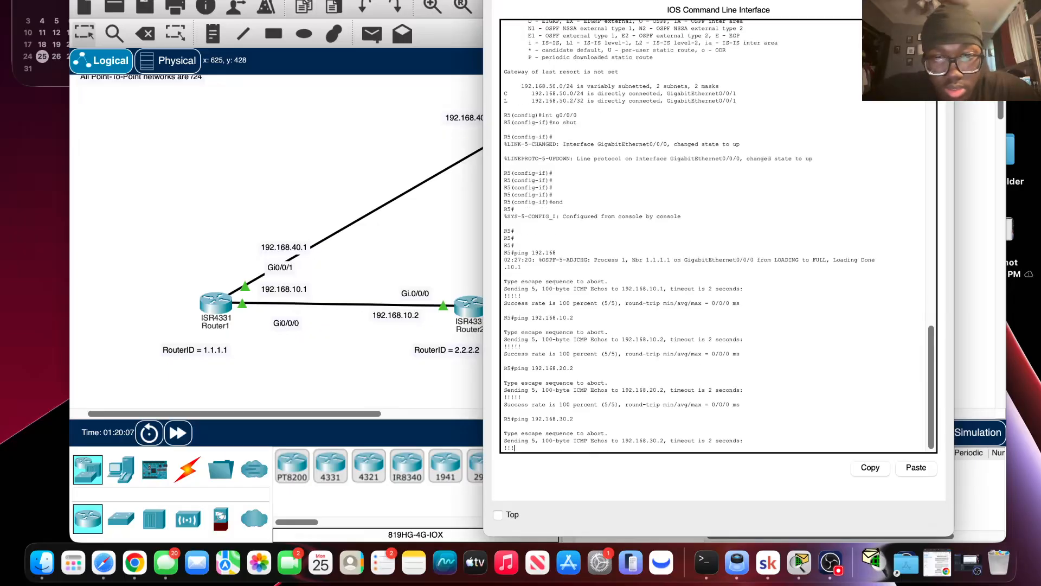
Step: Ping 192.168.40.2 from R5 by reusing the previous ping command
key("Up")
key("Left")
key("Left")
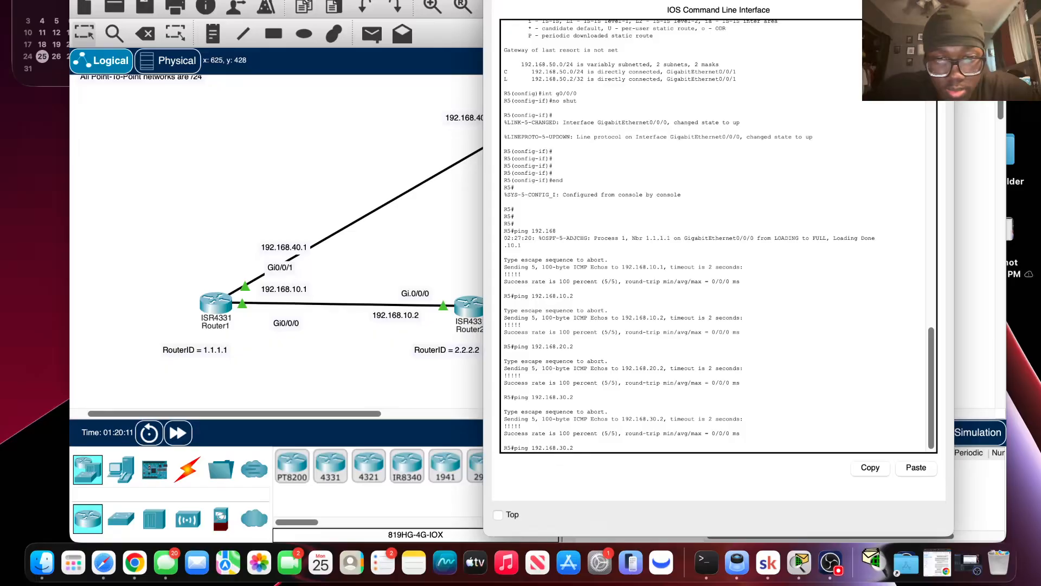
key("BackSpace")
key("BackSpace")
type("4")
key("Return")
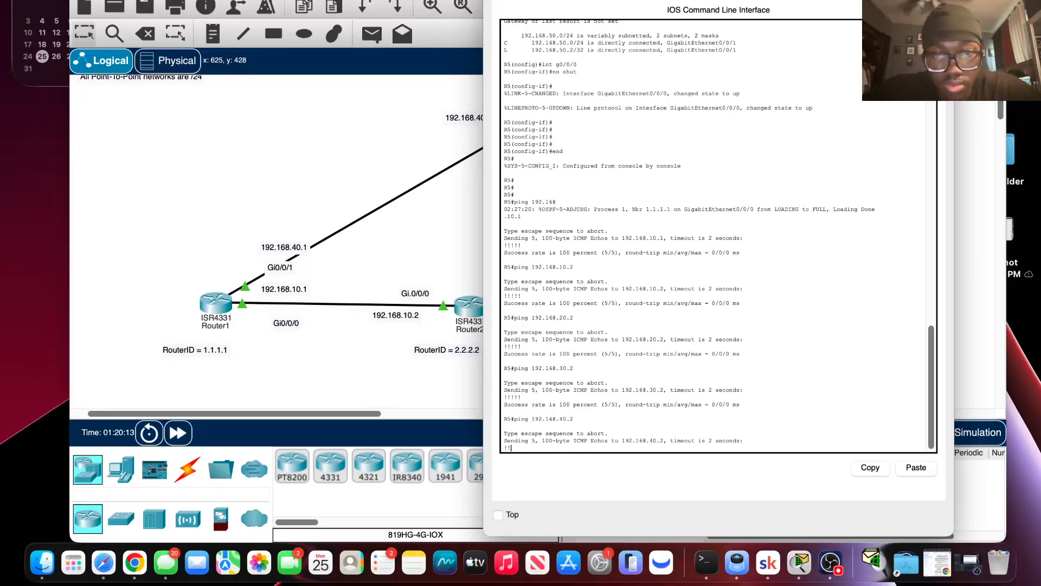
Step: Ping 192.168.50.2 from R5 by reusing the previous ping command
key("Up")
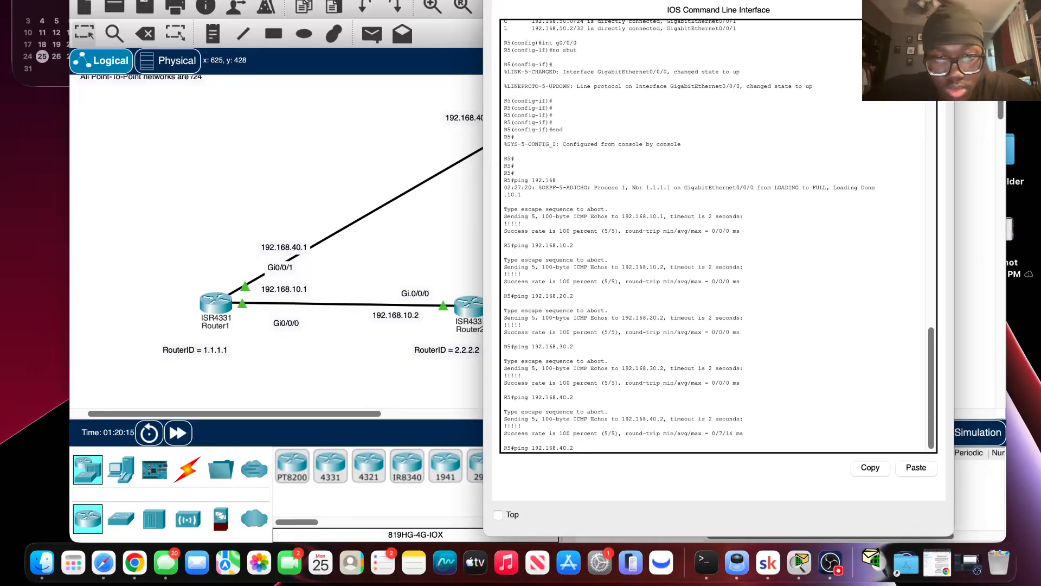
key("Left")
key("Left")
key("BackSpace")
key("BackSpace")
type("50")
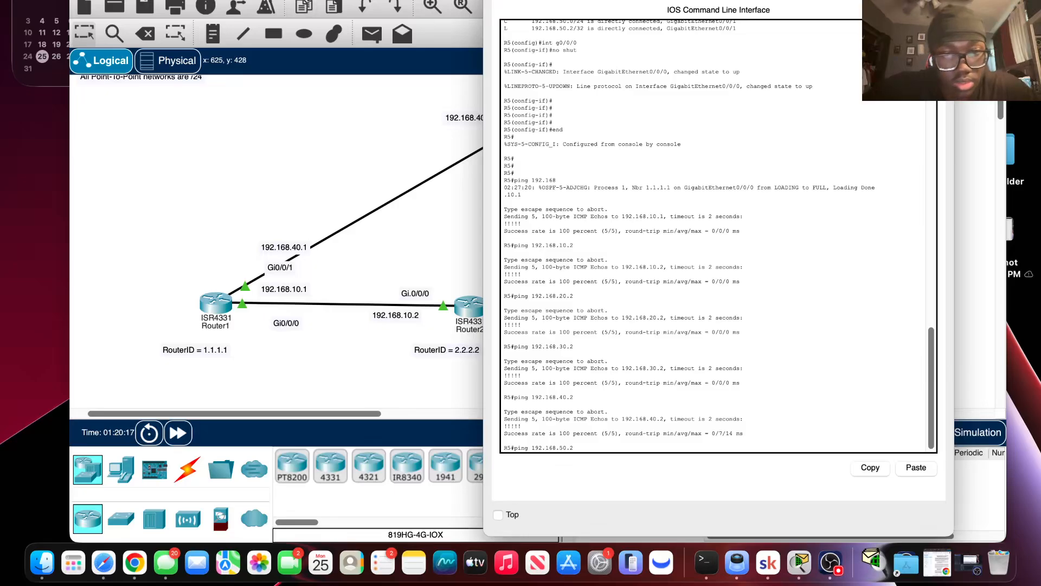
key("Return")
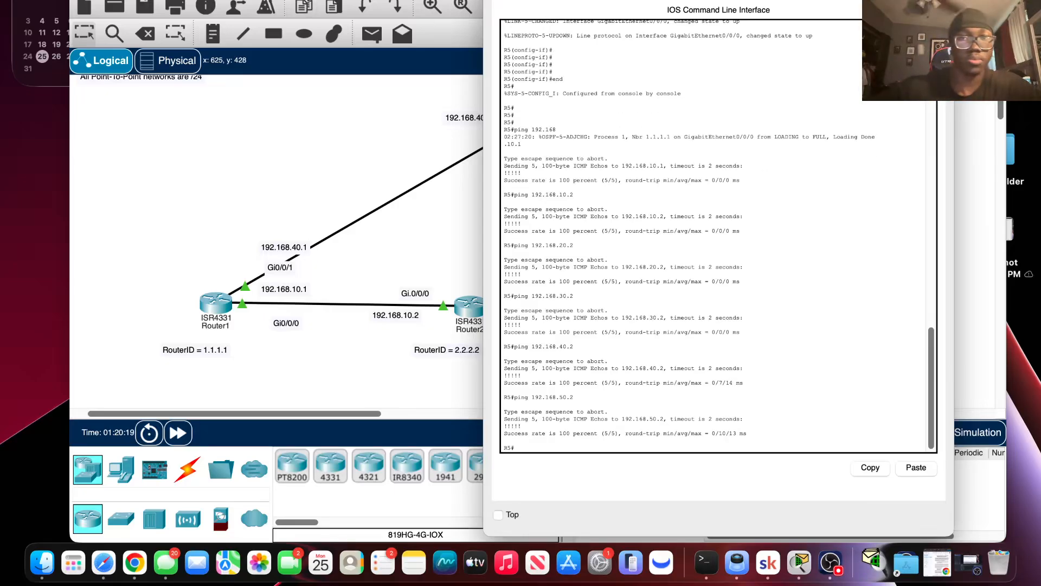
Step: Move Router5's console aside to compare the pinged addresses with the topology, and close the console
left_click_drag(544, 1, 130, 5)
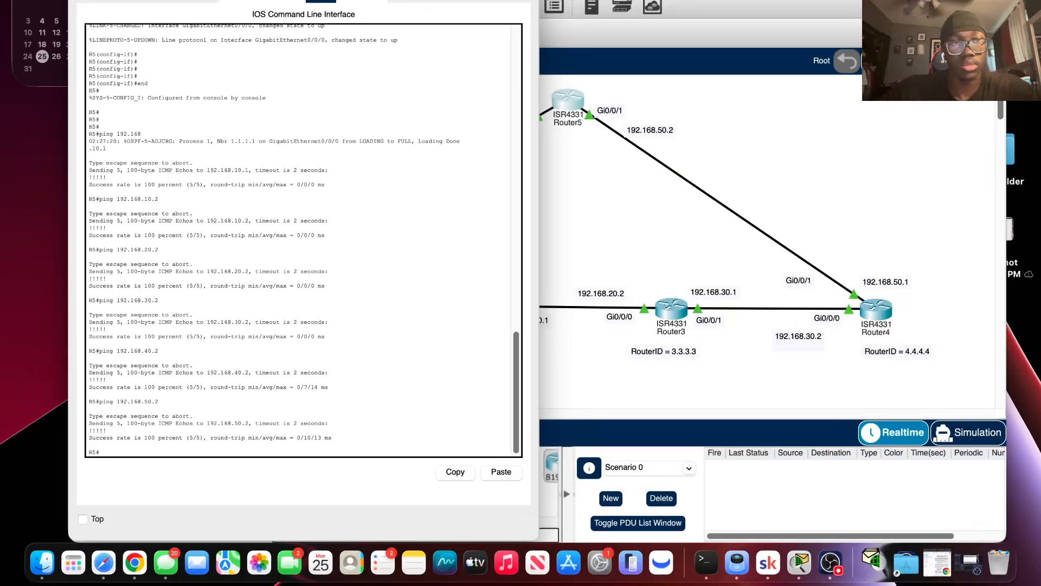
scroll(193, 442, "down", 1)
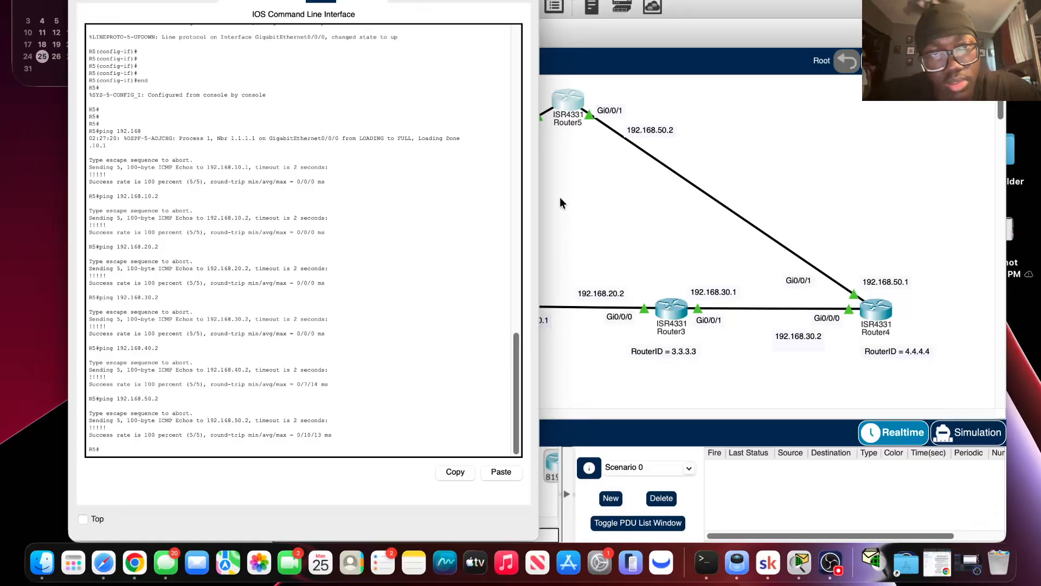
left_click_drag(303, 6, 376, 17)
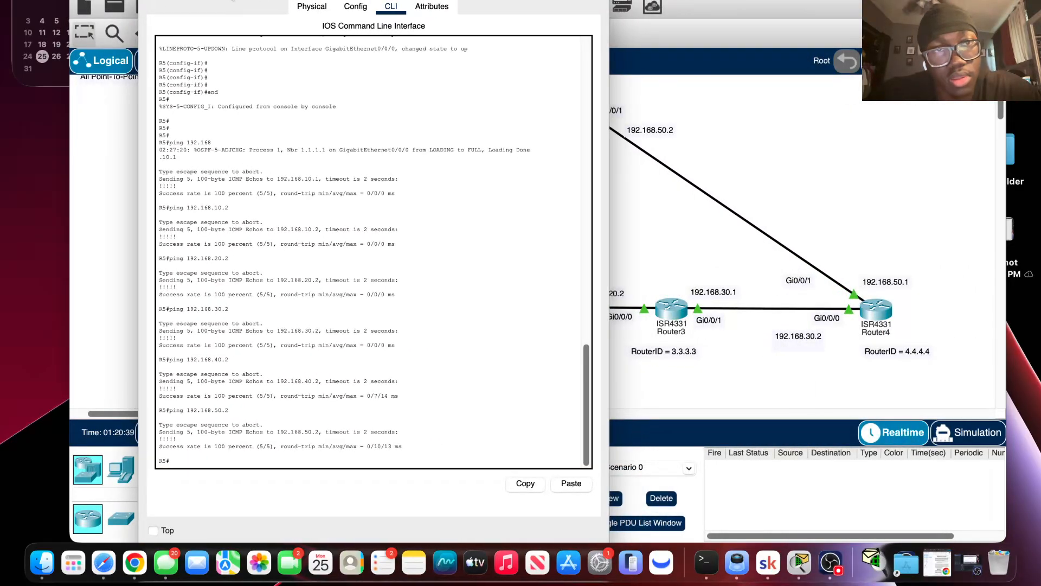
left_click_drag(236, 1, 207, 1)
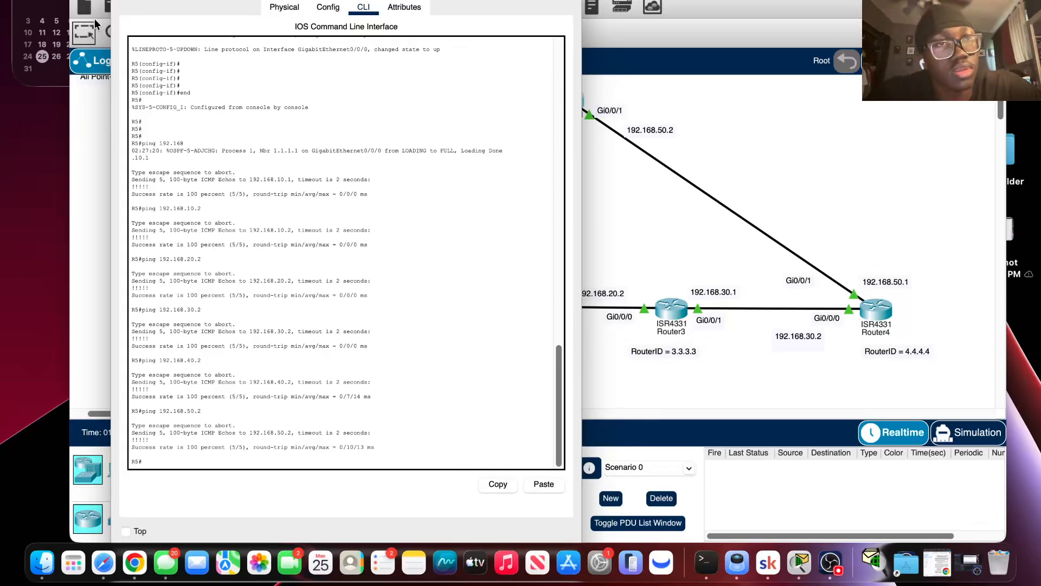
key("super+w")
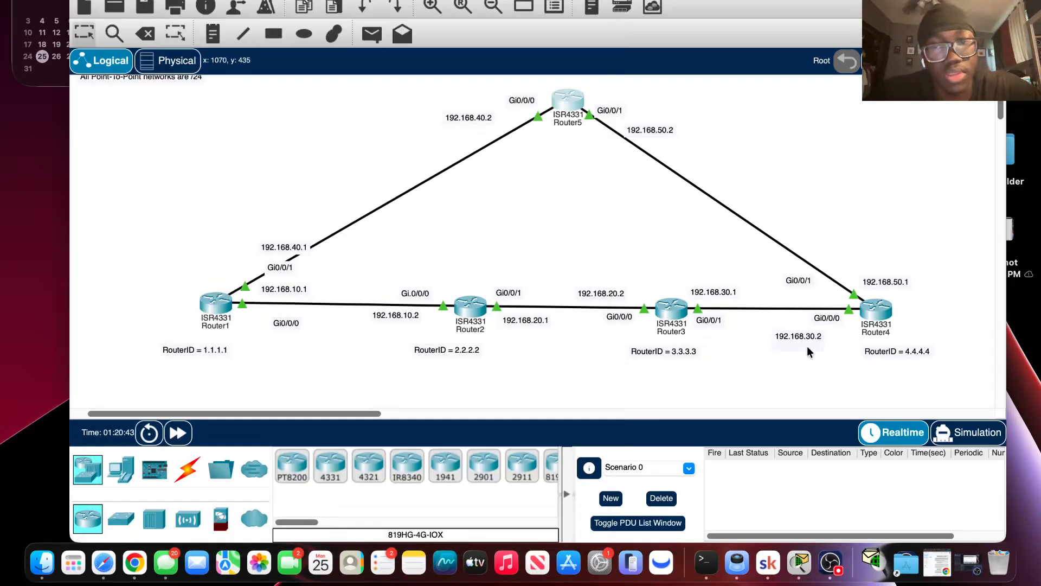
Step: Switch to Simulation mode, play the capture to watch the packets travel between the routers, and pause it
left_click(967, 432)
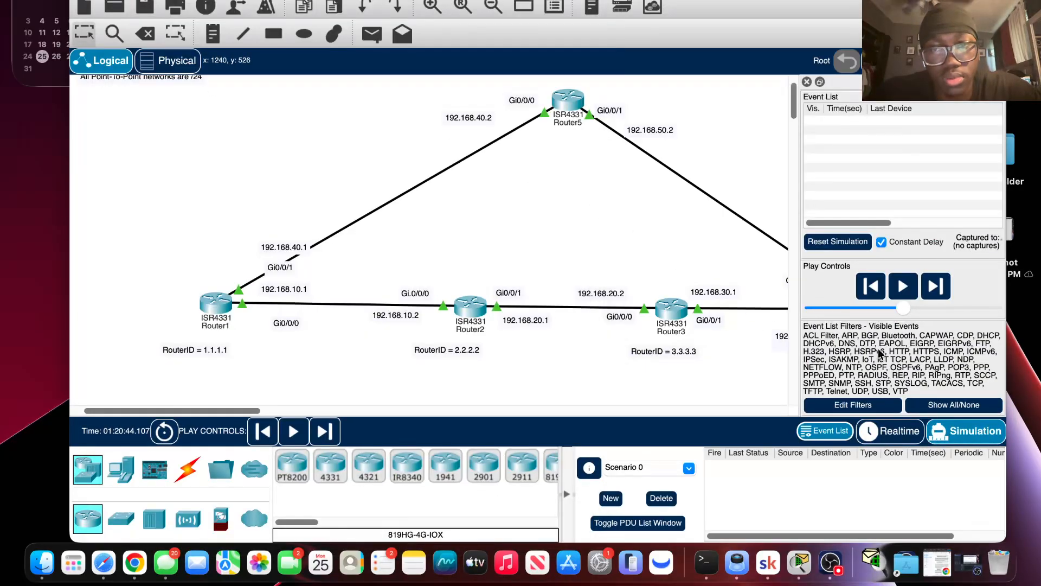
left_click(902, 286)
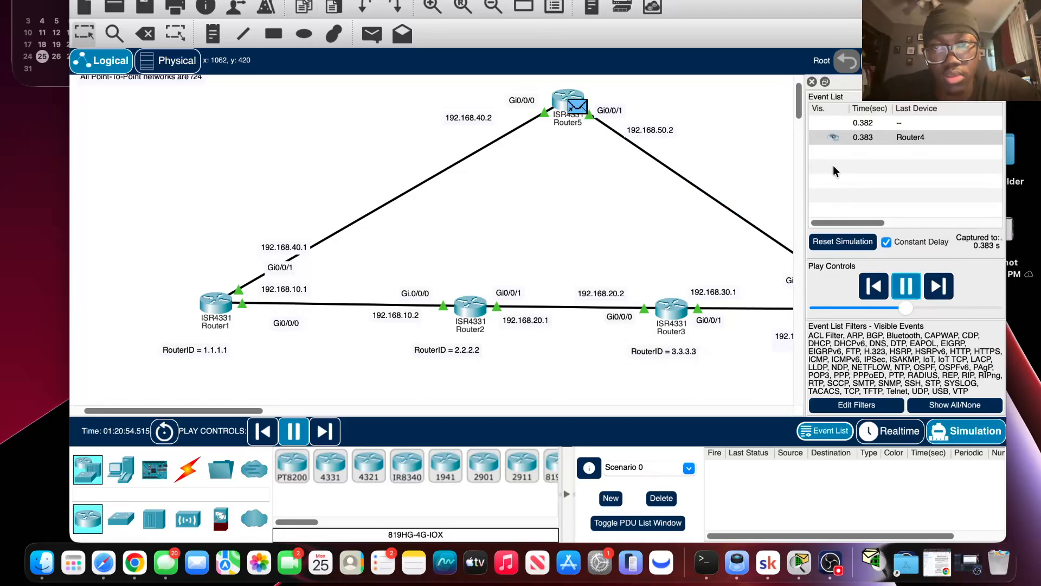
scroll(697, 210, "up", 3)
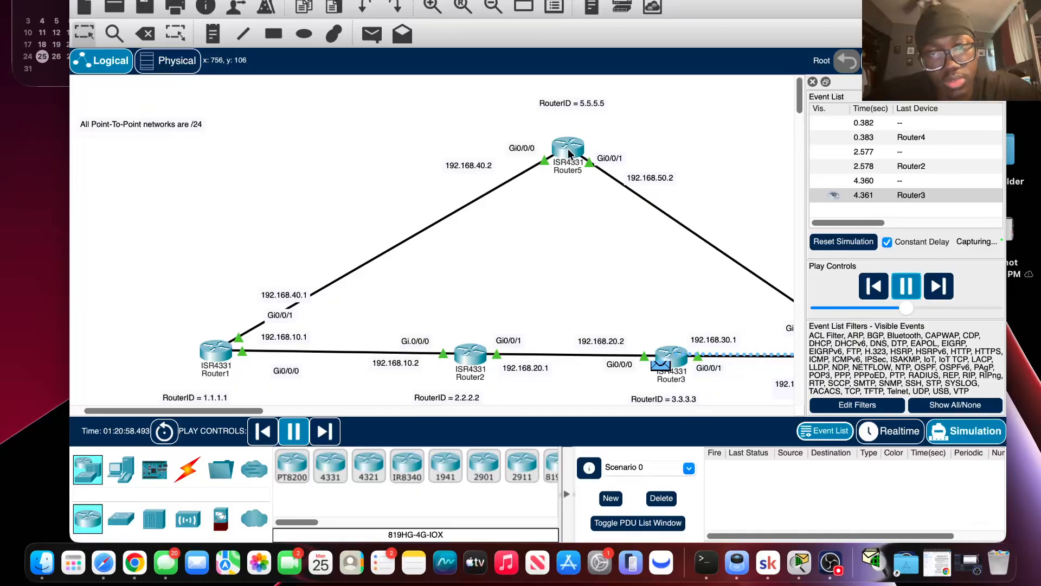
mouse_move(568, 154)
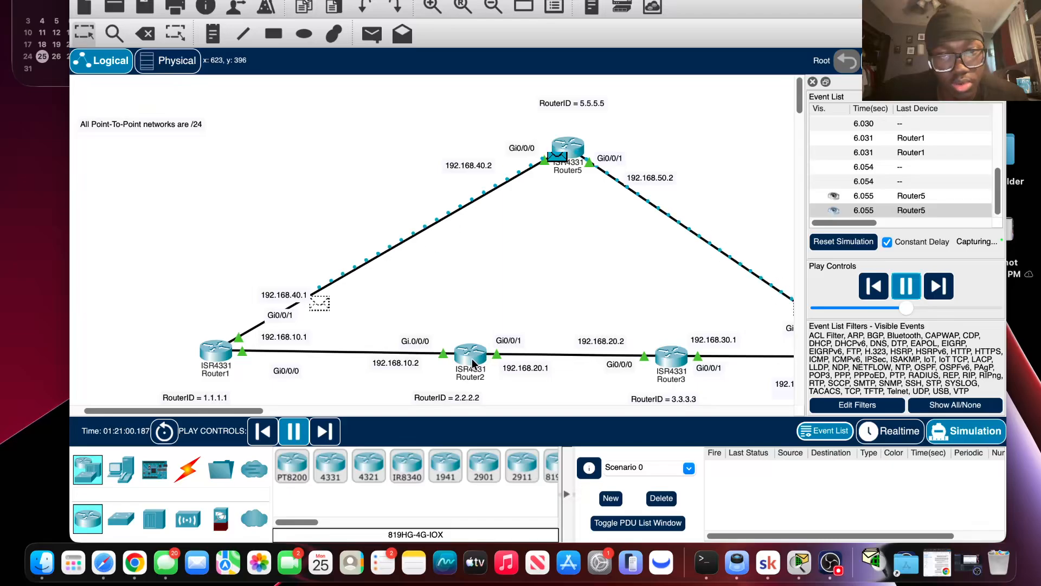
left_click(889, 287)
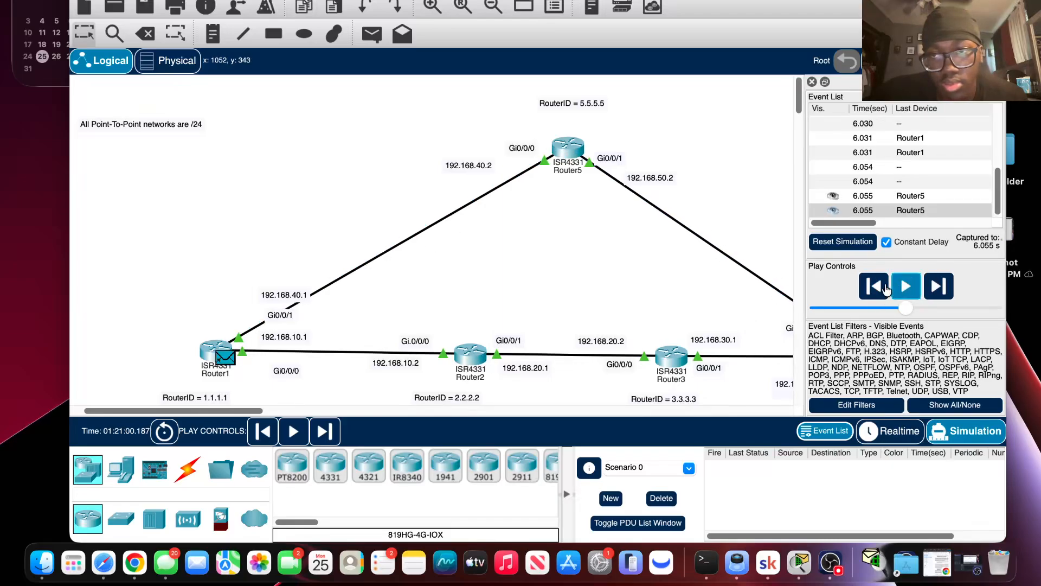
Step: Return to Realtime mode, open Router2's command line and start its console session
left_click(900, 430)
left_click(470, 357)
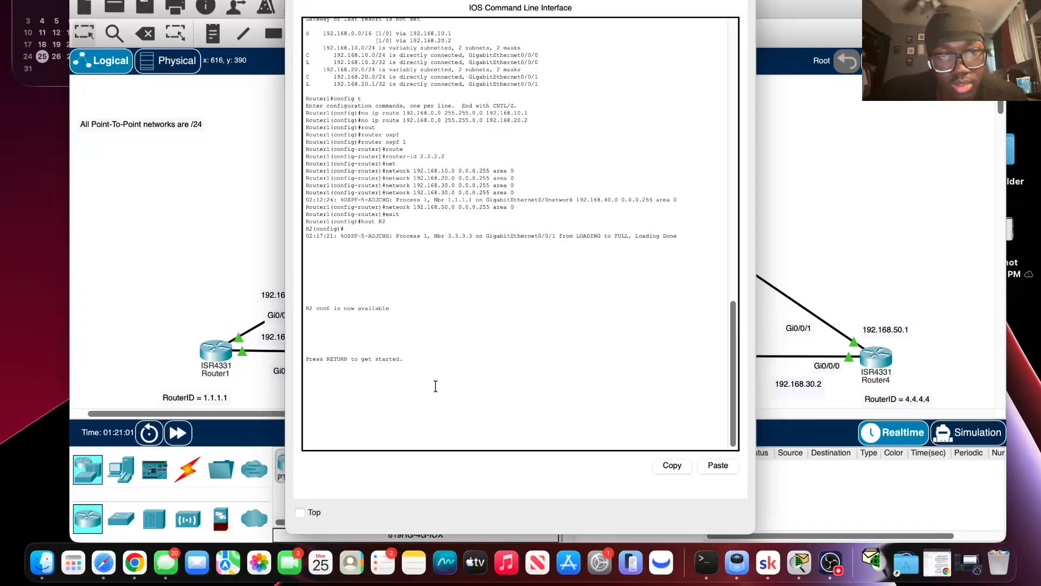
key("Return")
key("Return")
key("Return")
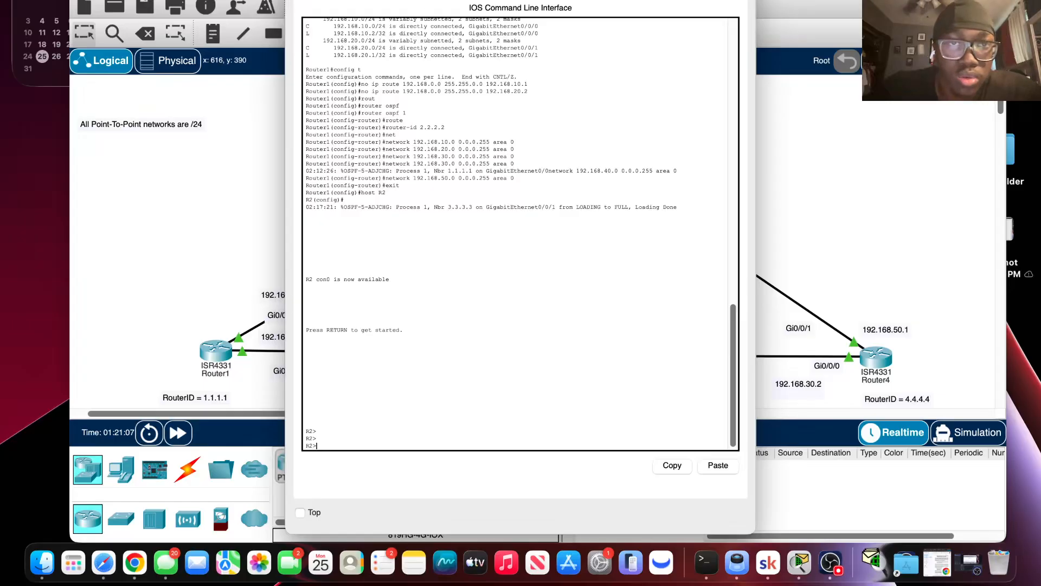
Step: Bring Router2's console fully into view and enter privileged EXEC and global configuration mode with enab and config t
left_click_drag(421, 0, 420, 53)
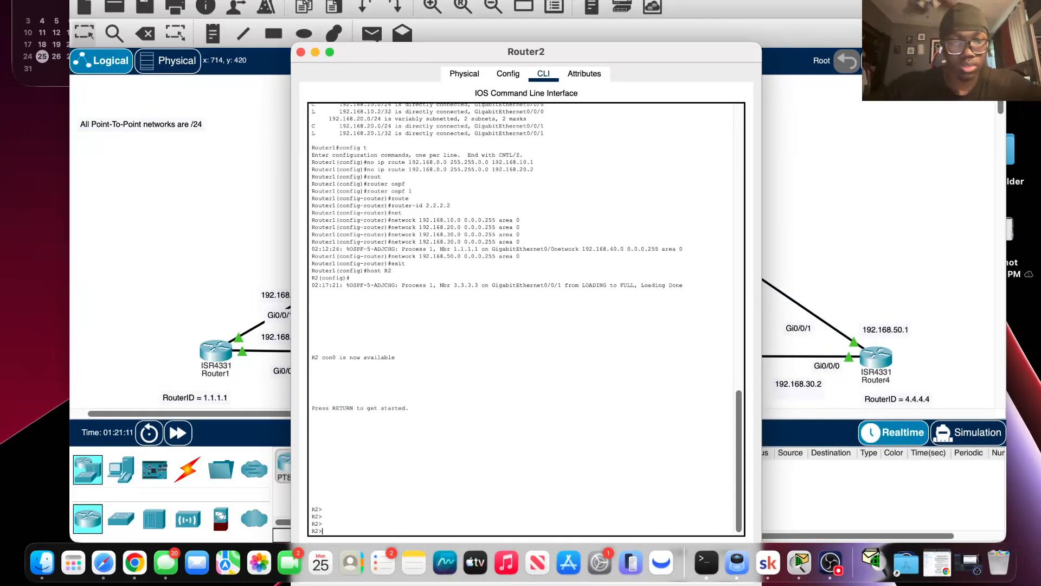
key("Return")
key("Return")
key("Return")
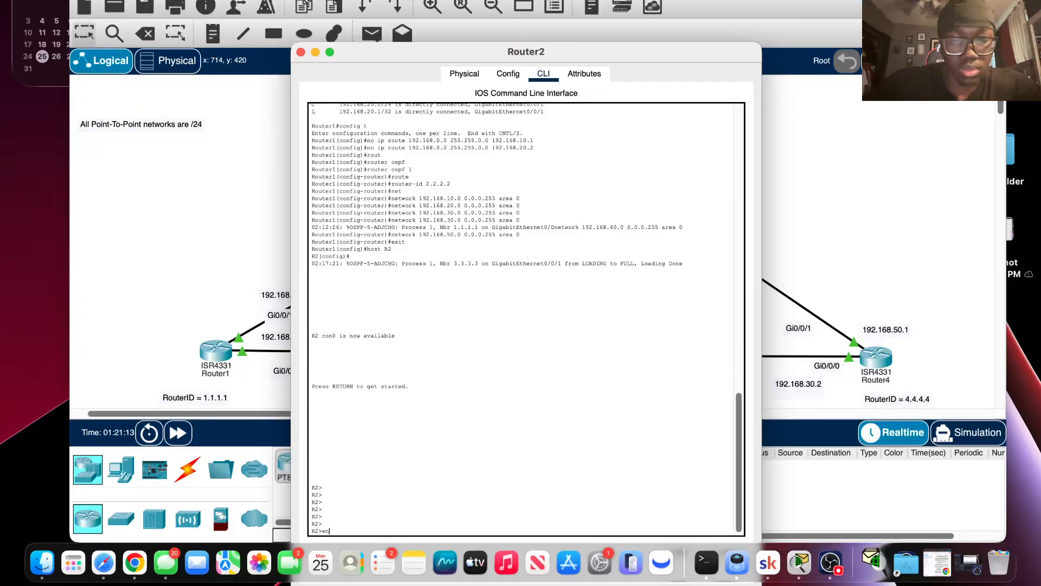
key("Return")
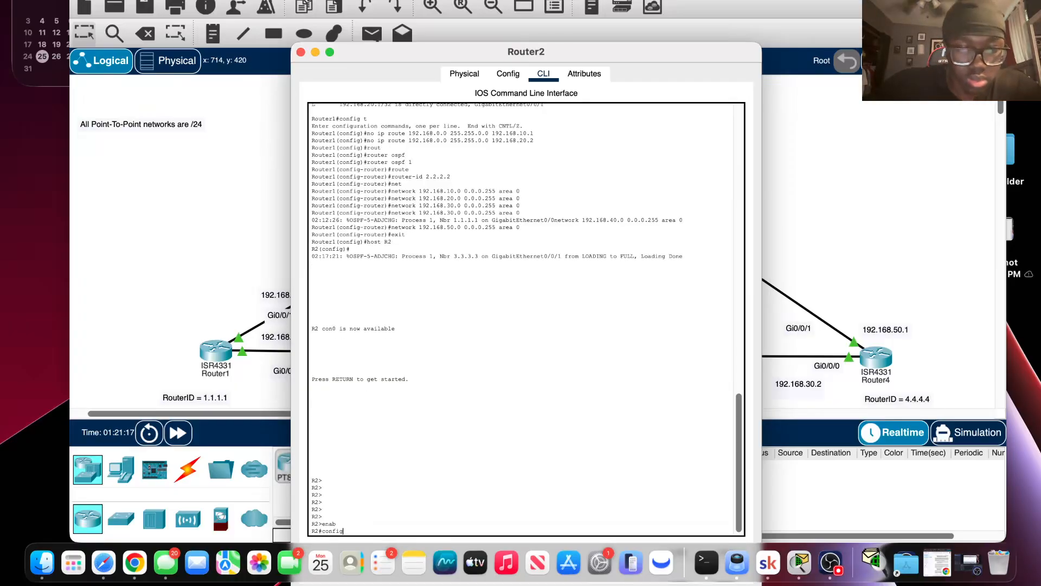
type("config t")
key("Return")
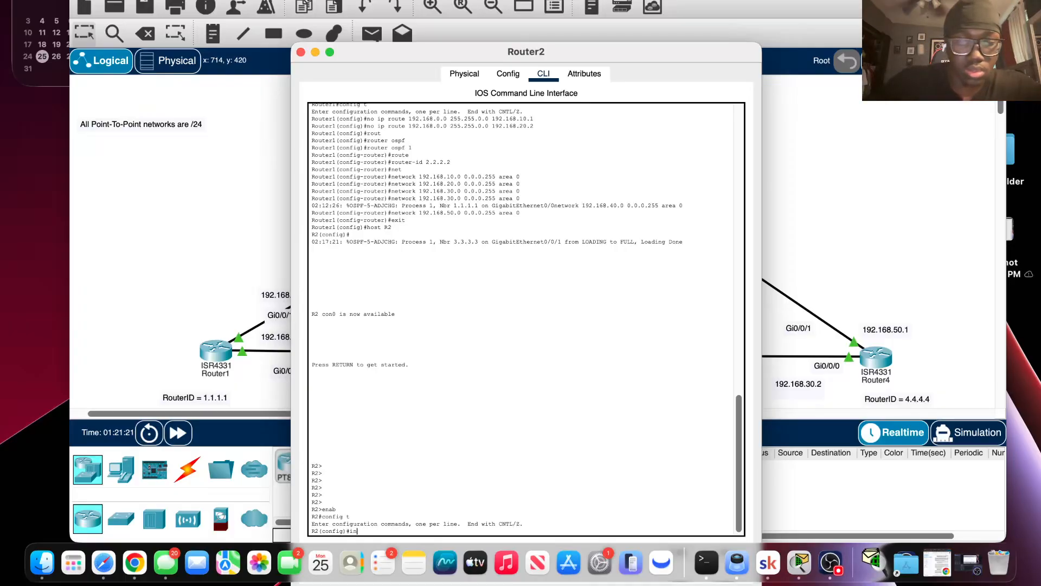
Step: Shut down interface g0/0/0 on R2, which faces Router1
mouse_move(602, 56)
left_mouse_down()
mouse_move(858, 62)
mouse_move(613, 48)
left_mouse_up()
type("int ")
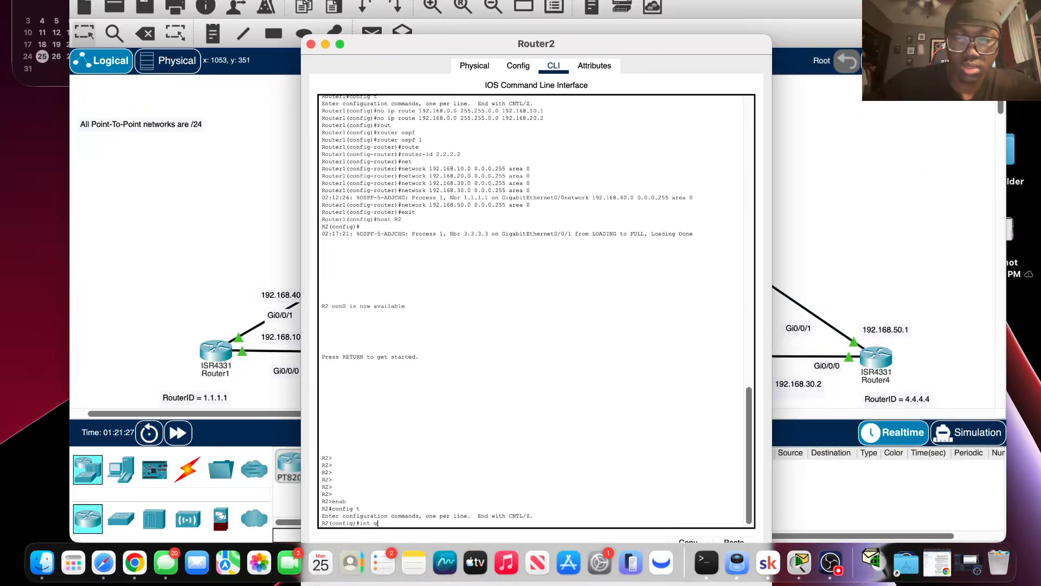
type("g0/0/0")
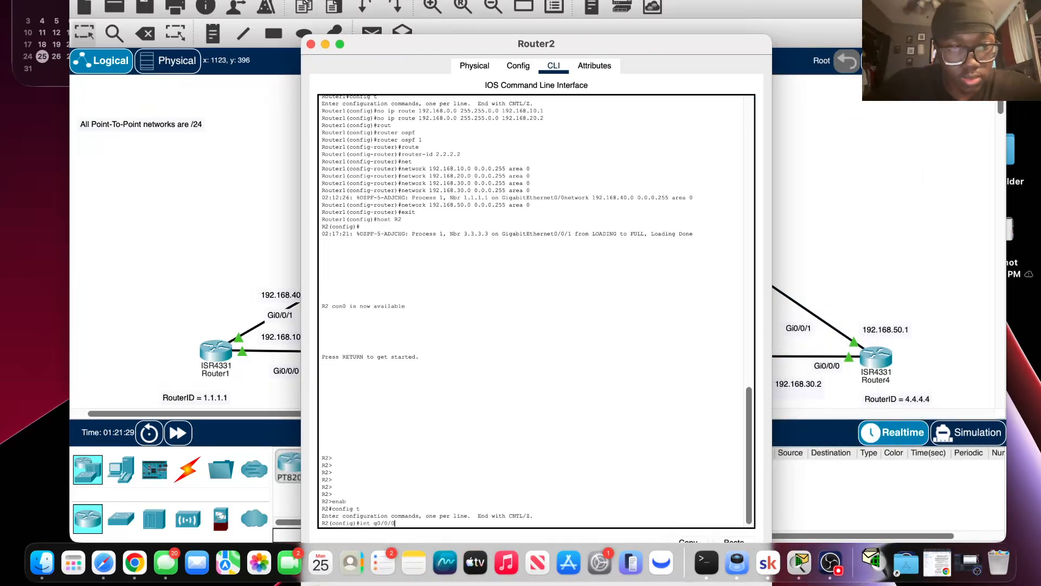
key("Return")
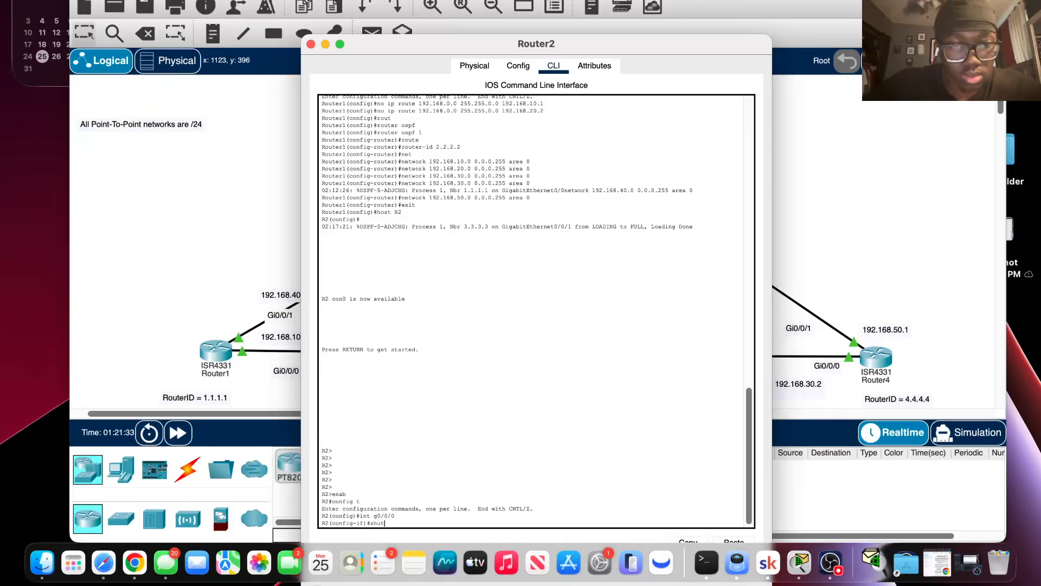
key("Return")
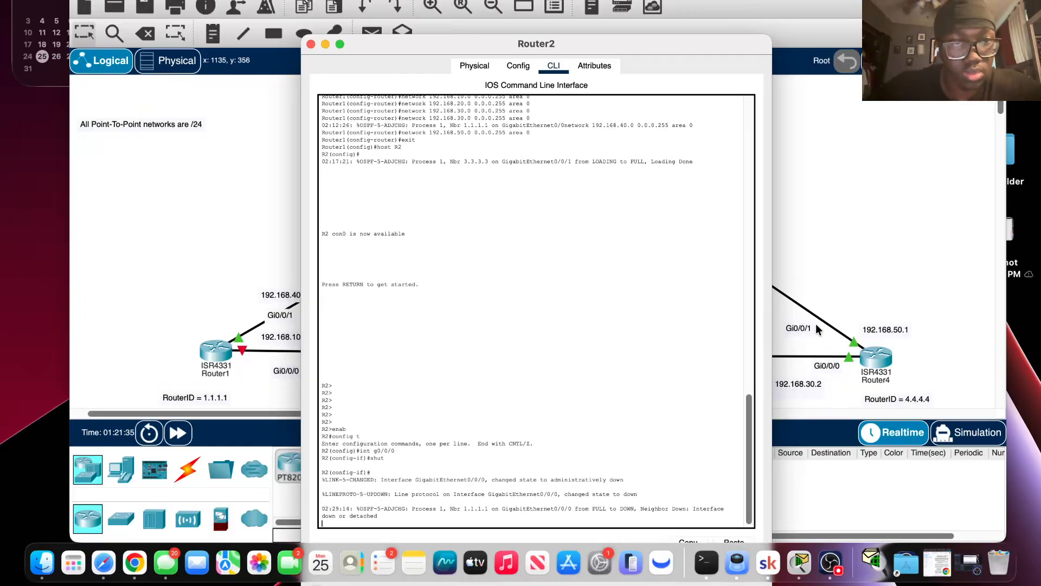
Step: Put Router2's console away and play a new capture in Simulation mode to examine traffic with the Router1–Router2 link down
left_click(276, 293)
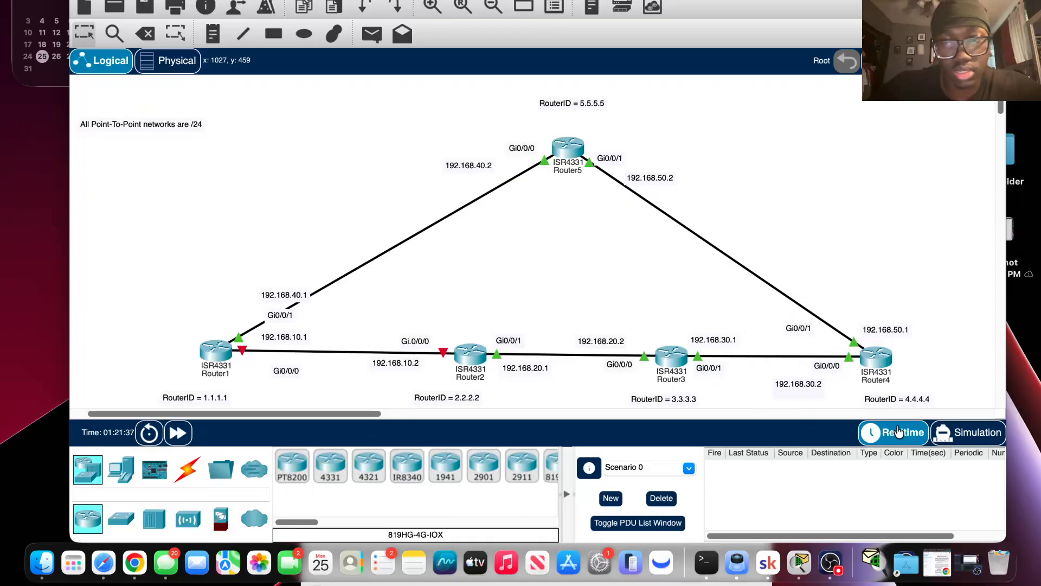
left_click(968, 432)
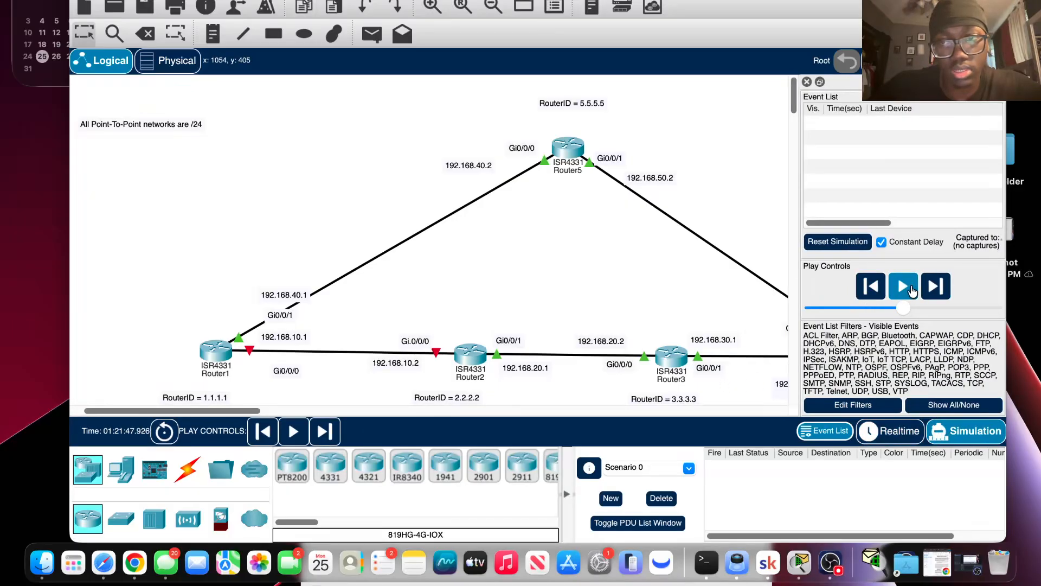
left_click(912, 290)
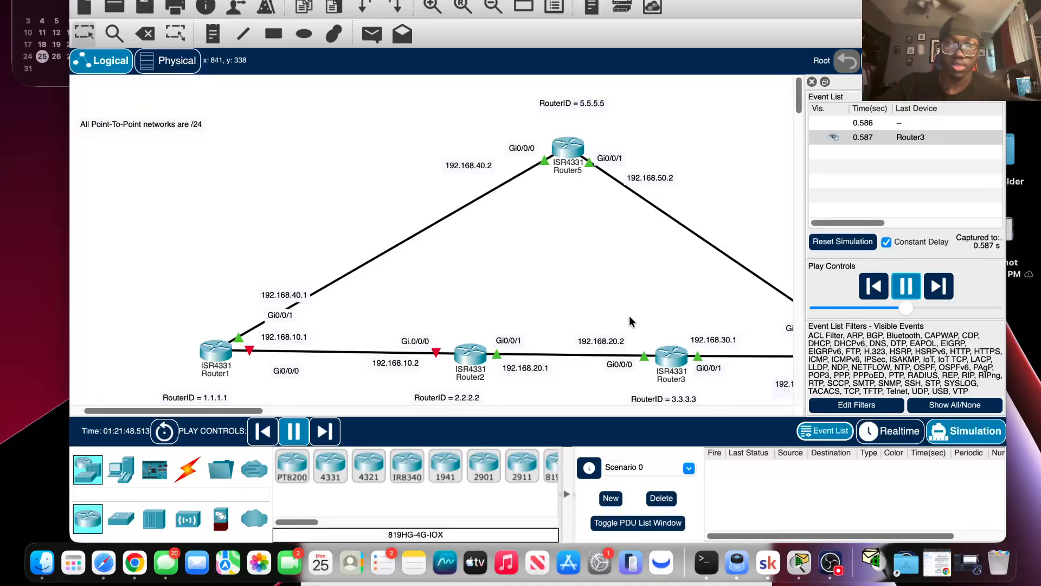
scroll(645, 312, "down", 5)
scroll(667, 313, "up", 4)
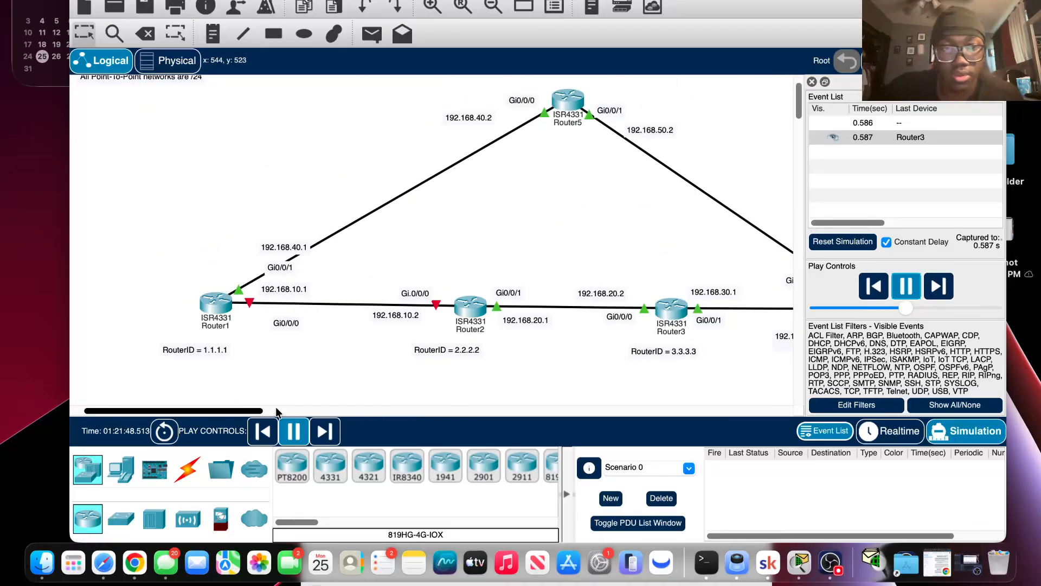
left_click_drag(232, 407, 260, 406)
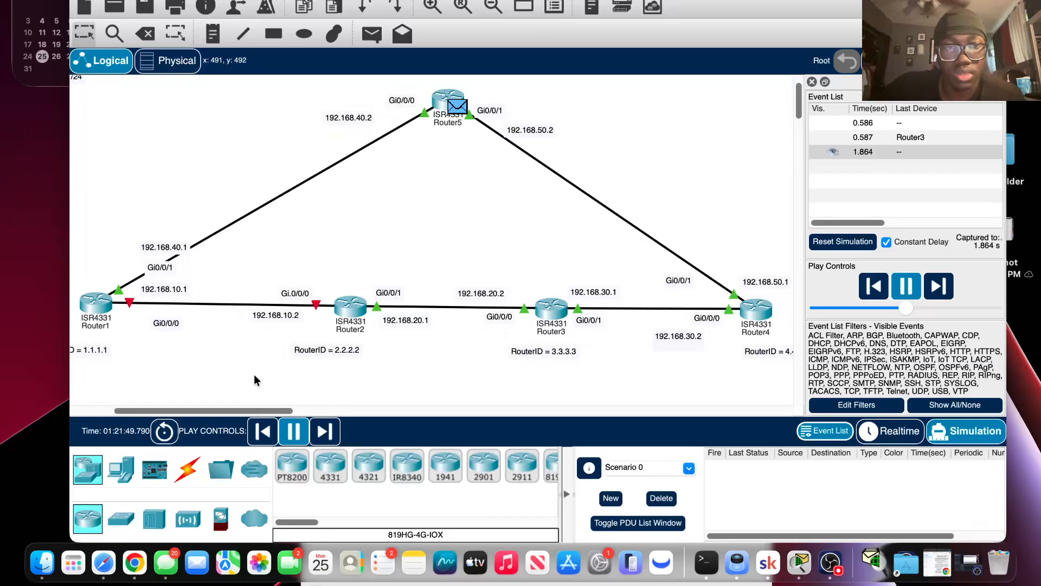
mouse_move(353, 309)
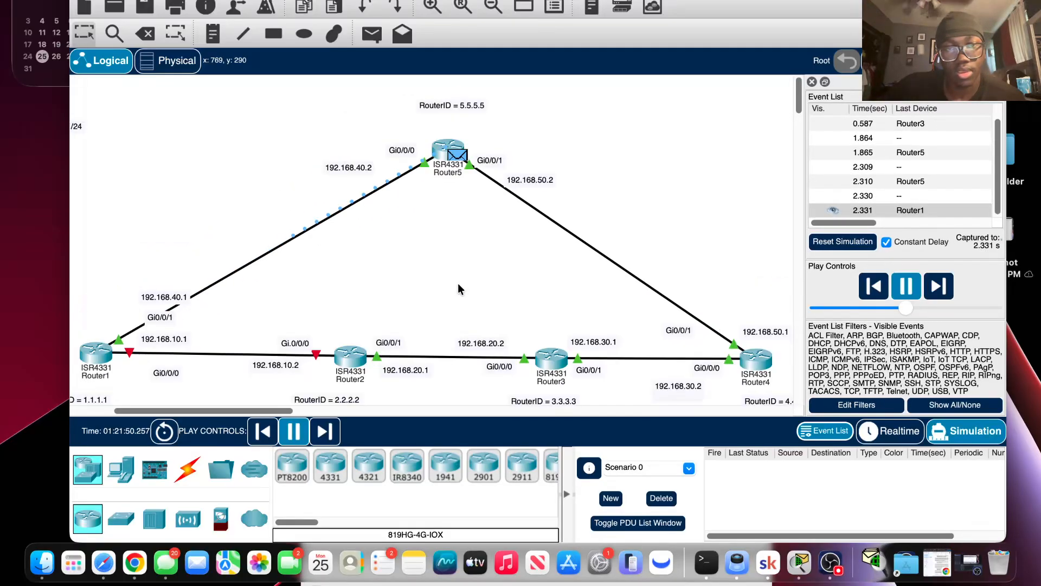
mouse_move(253, 411)
left_mouse_down()
mouse_move(212, 412)
mouse_move(262, 408)
left_mouse_up()
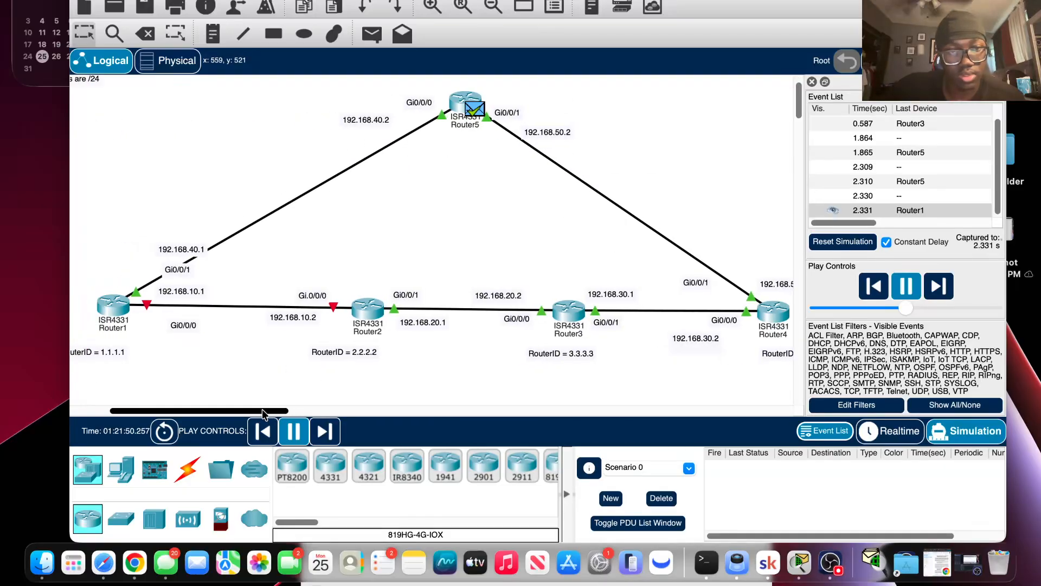